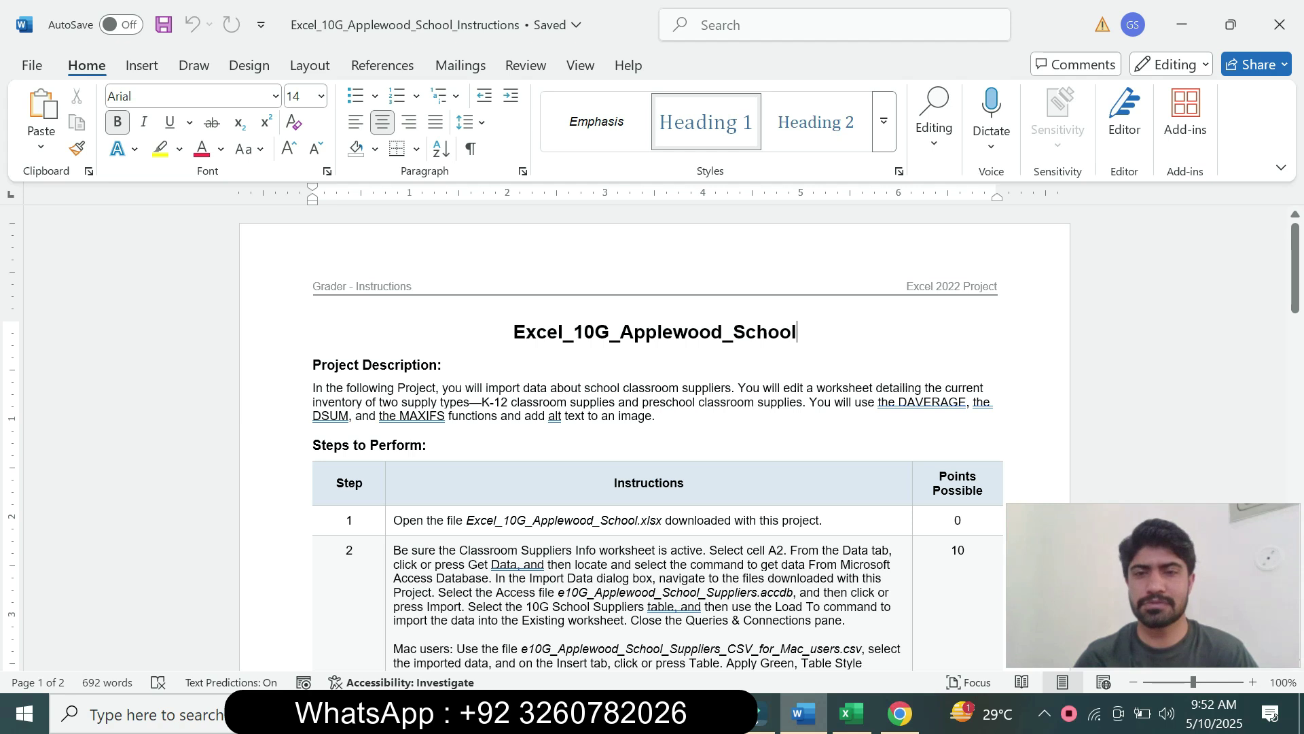
Highlight the step 1 instruction about opening the project file in yellow
scroll(650, 439, "down", 1)
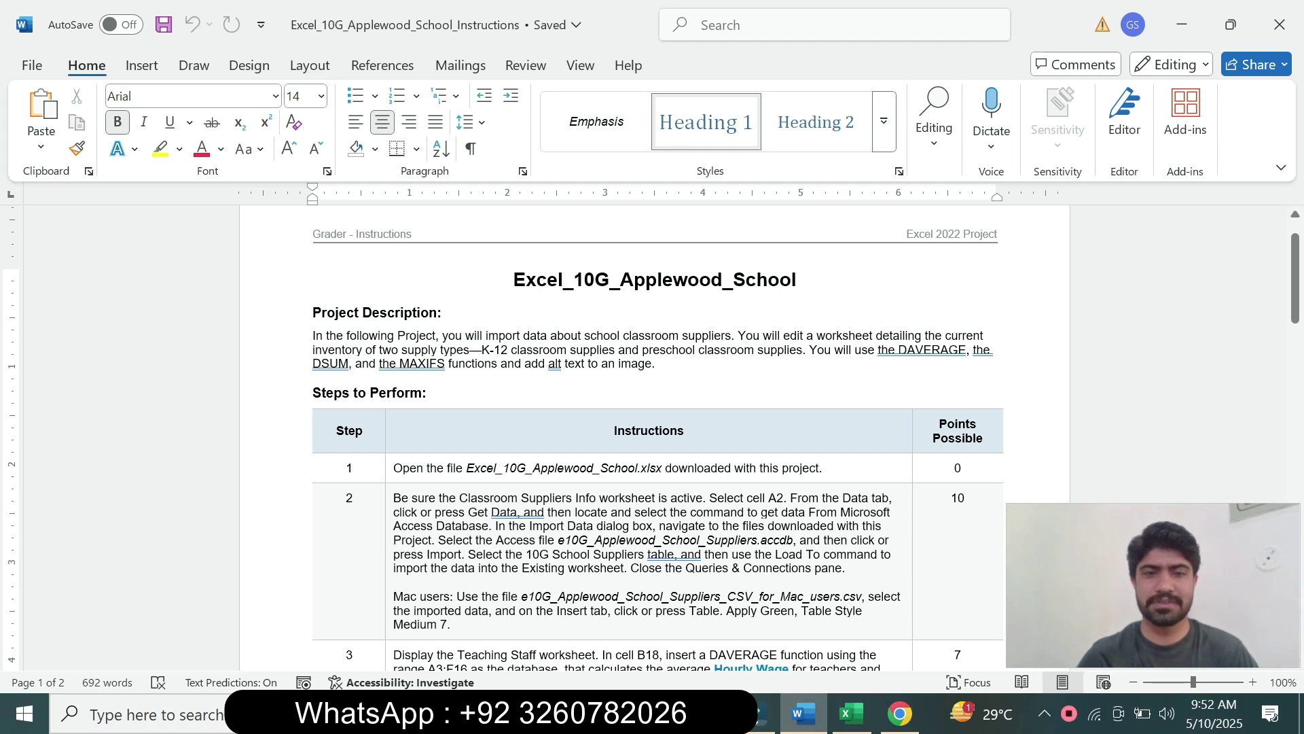
mouse_move(1296, 279)
left_mouse_down()
mouse_move(1295, 380)
mouse_move(1296, 268)
mouse_move(1296, 530)
mouse_move(1295, 261)
left_mouse_up()
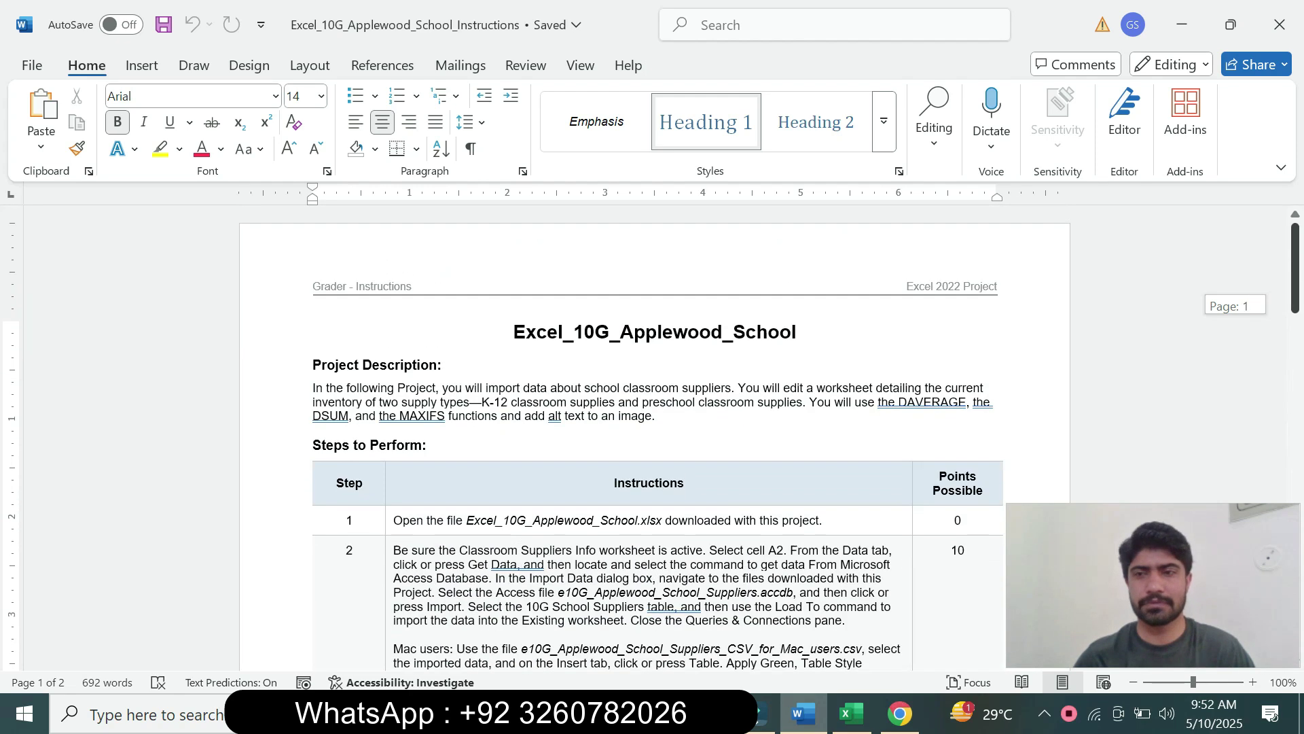
scroll(657, 435, "down", 5)
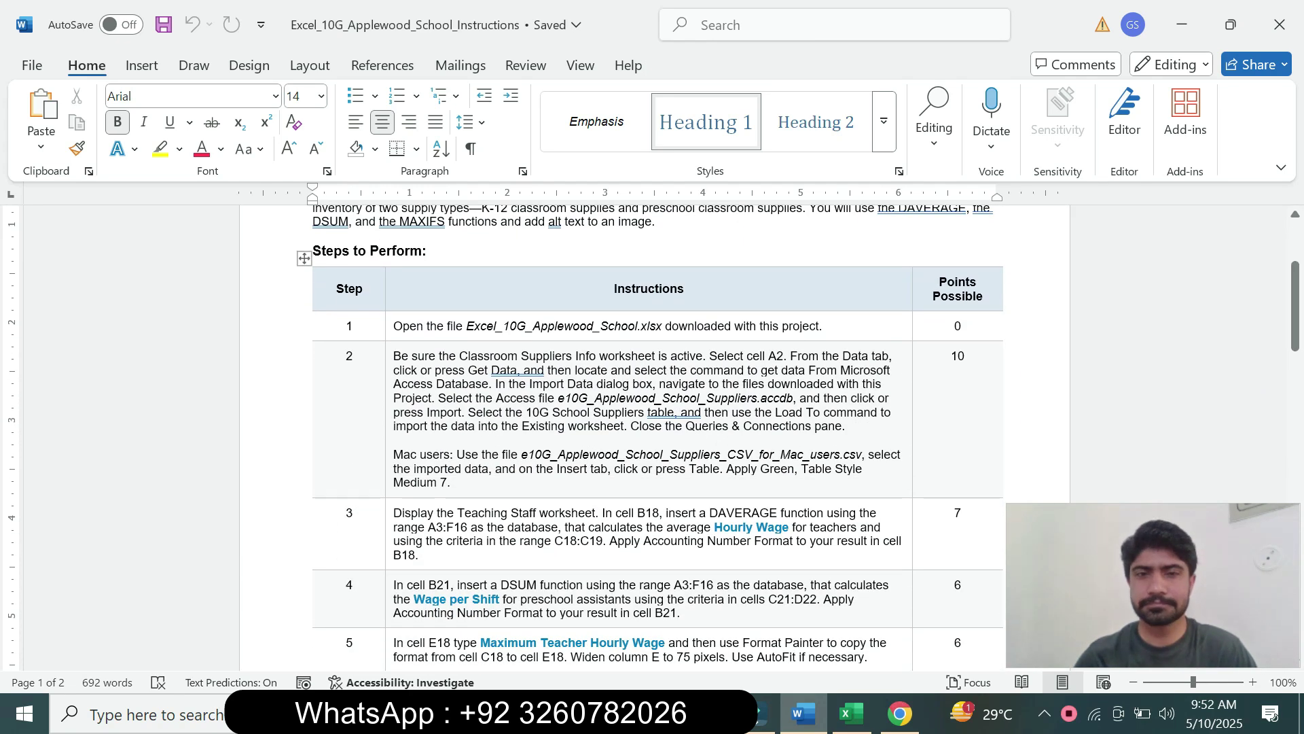
left_click(389, 327)
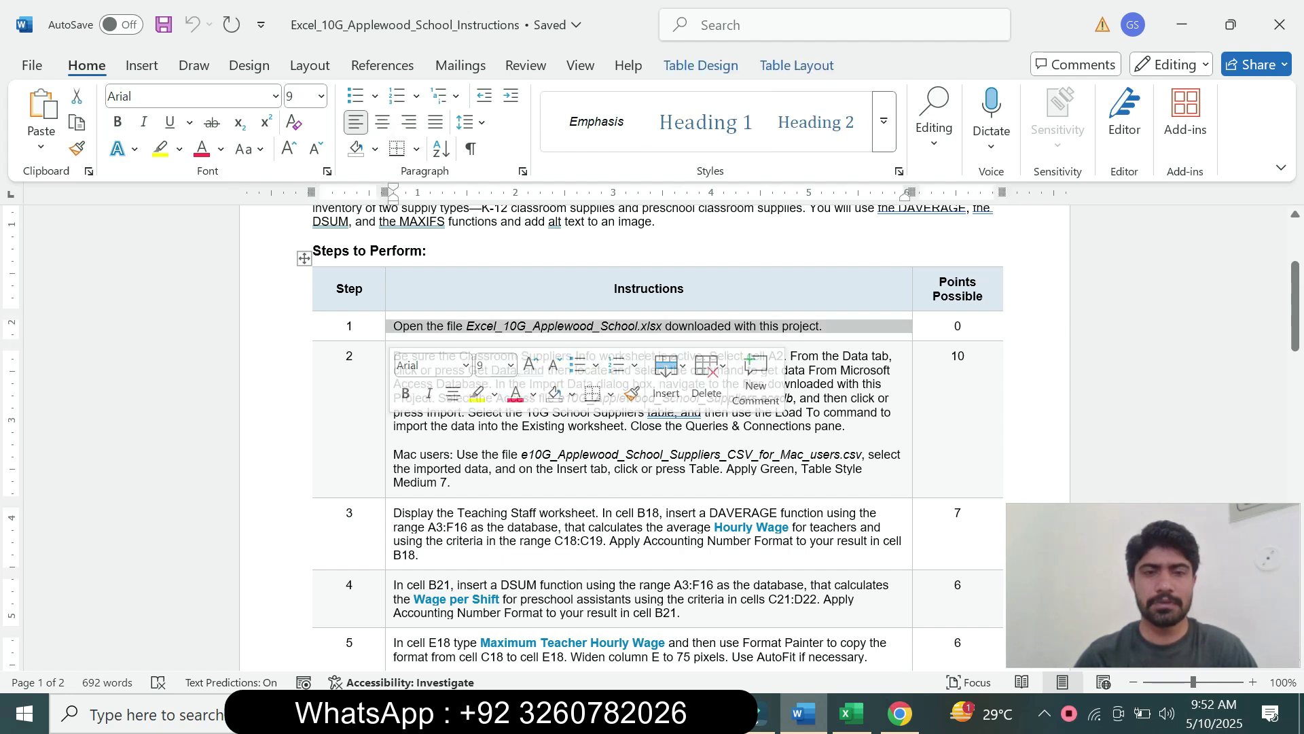
left_click(477, 394)
left_click(479, 455)
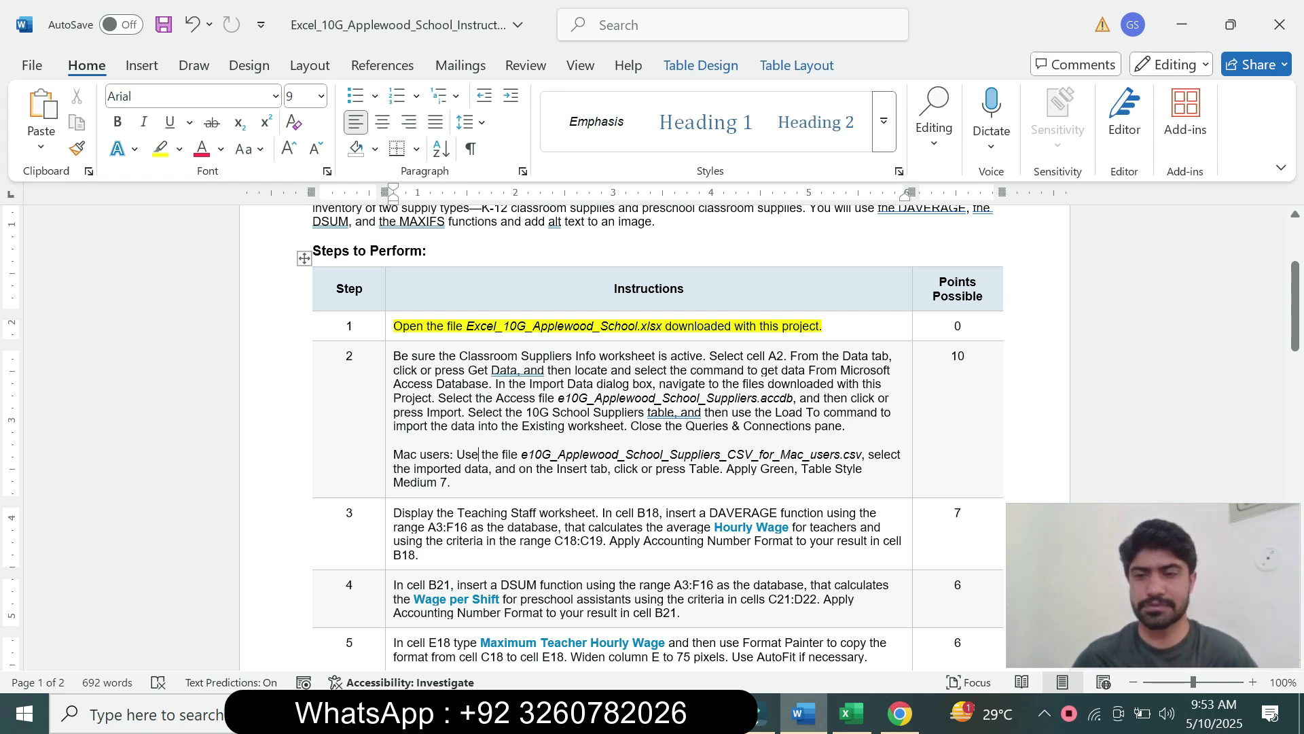
Check the open workbook in Excel, return to Word and clear the highlight from the step 1 instruction
left_click(850, 713)
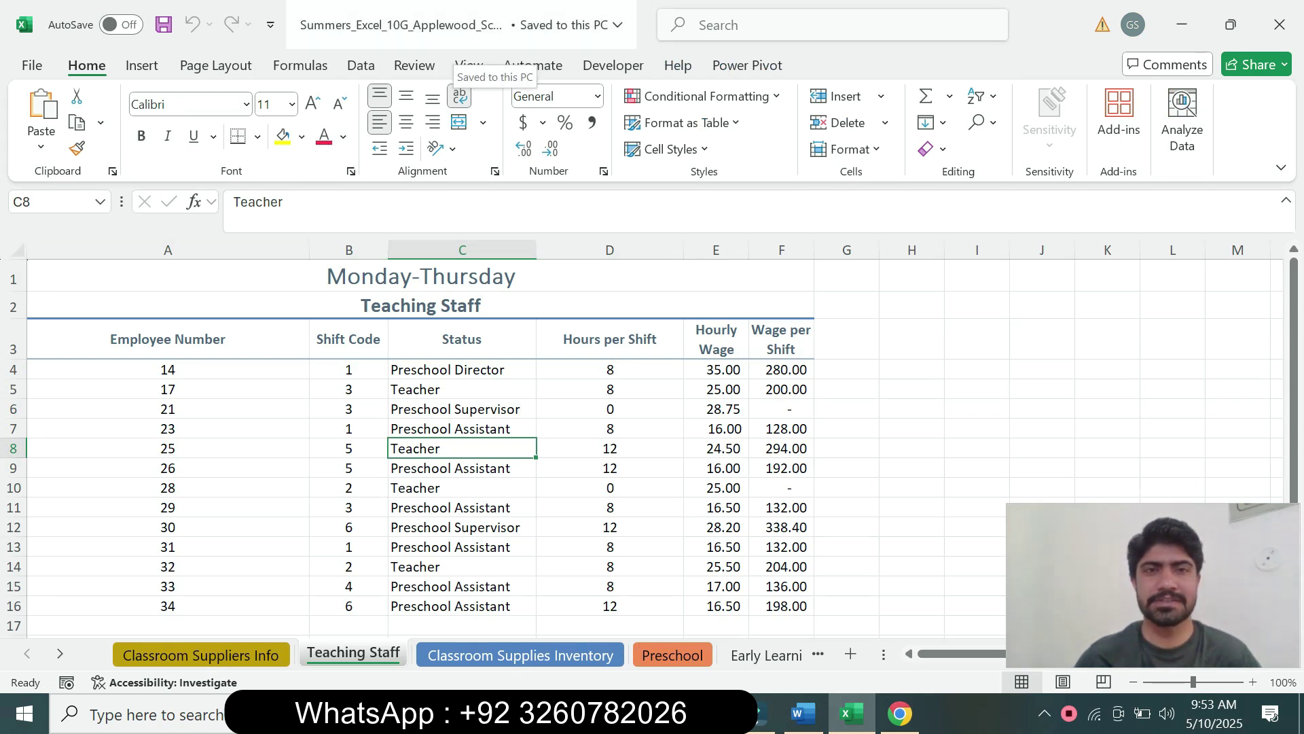
left_click(803, 713)
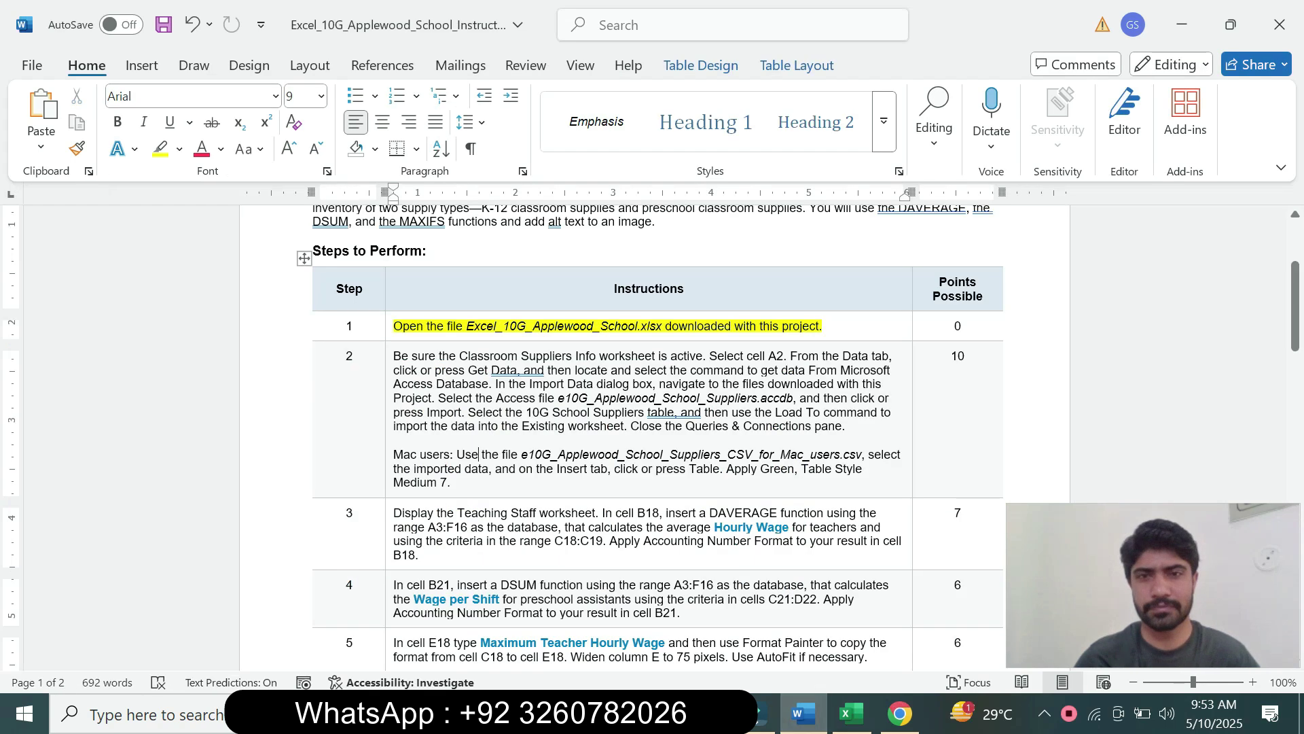
triple_click(652, 326)
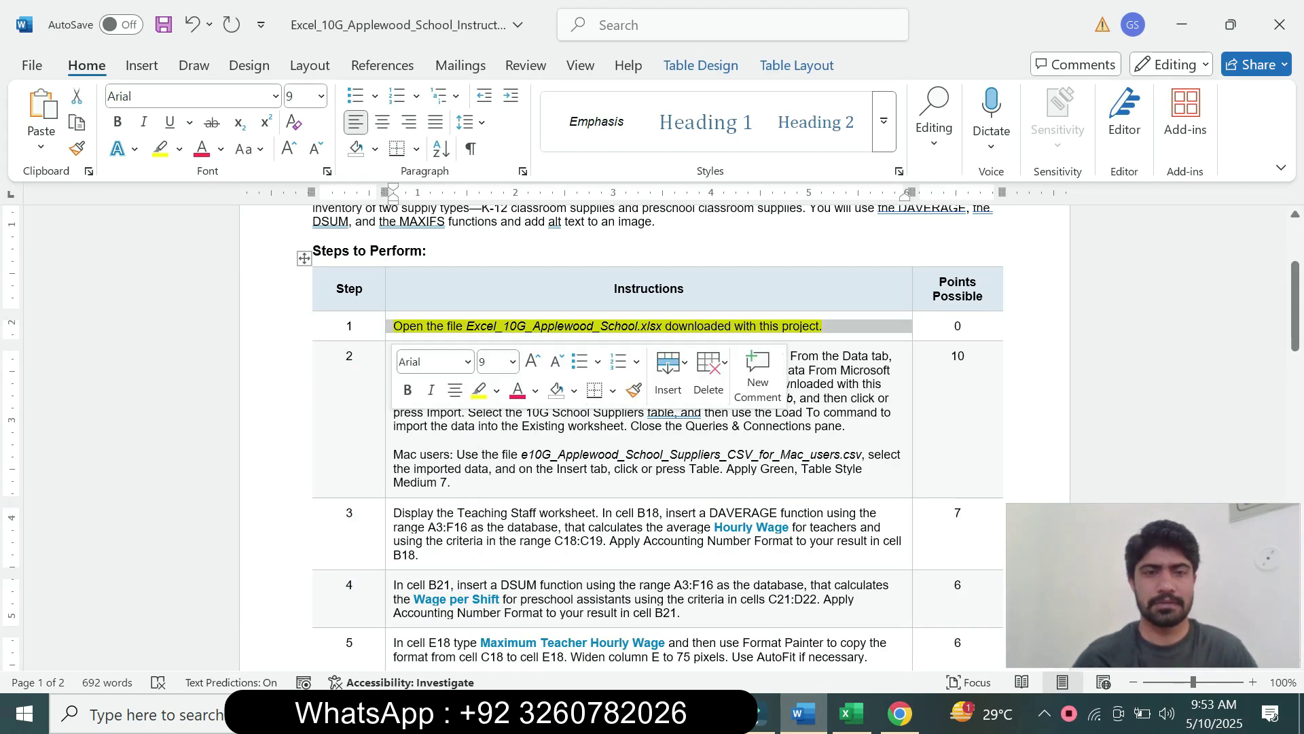
left_click(496, 390)
left_click(536, 553)
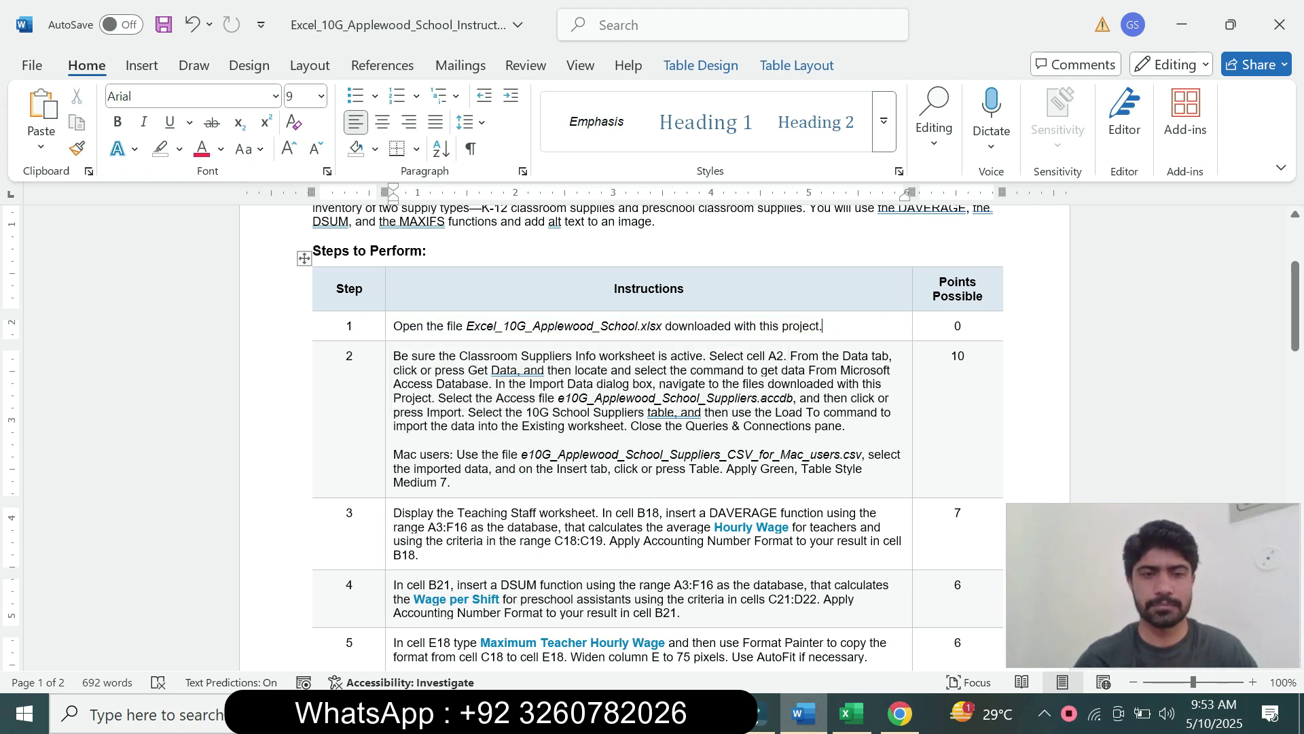
Enlarge the step 2 instruction text to 14 points and highlight it in turquoise
left_click(388, 365)
left_click(511, 399)
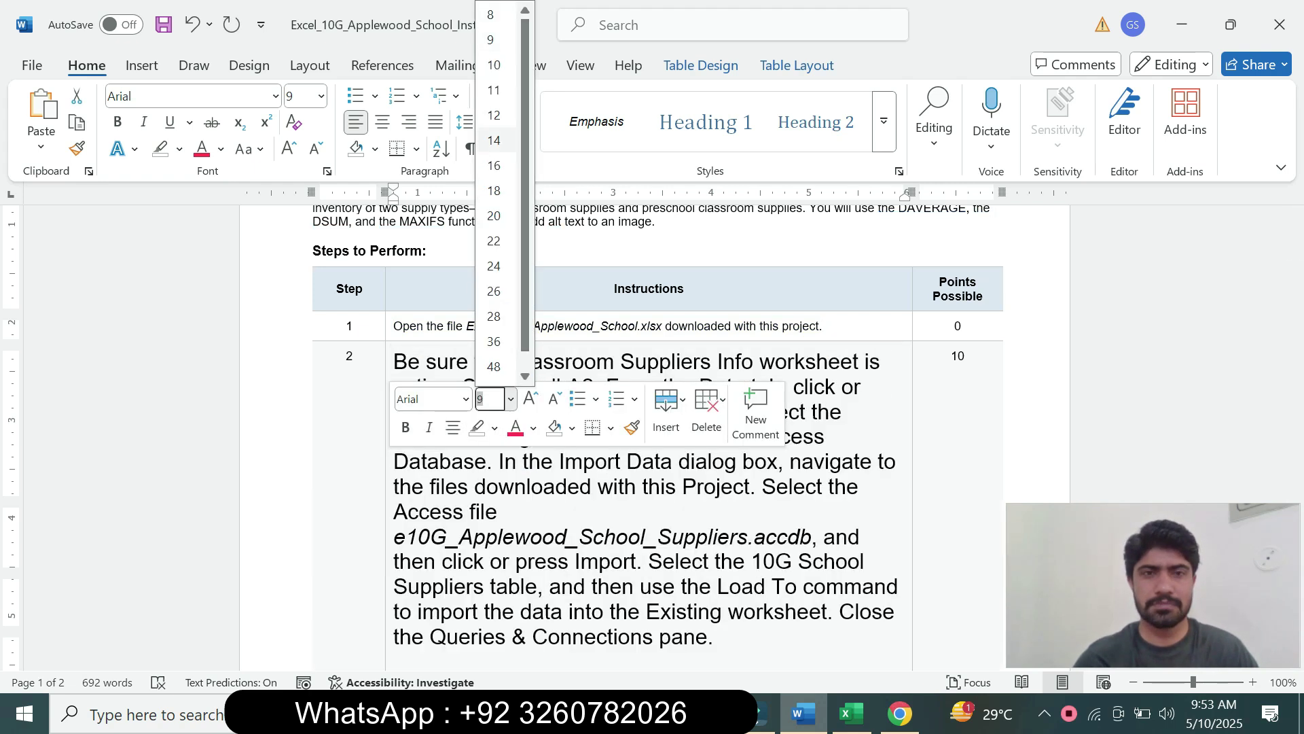
left_click(496, 137)
left_click(179, 148)
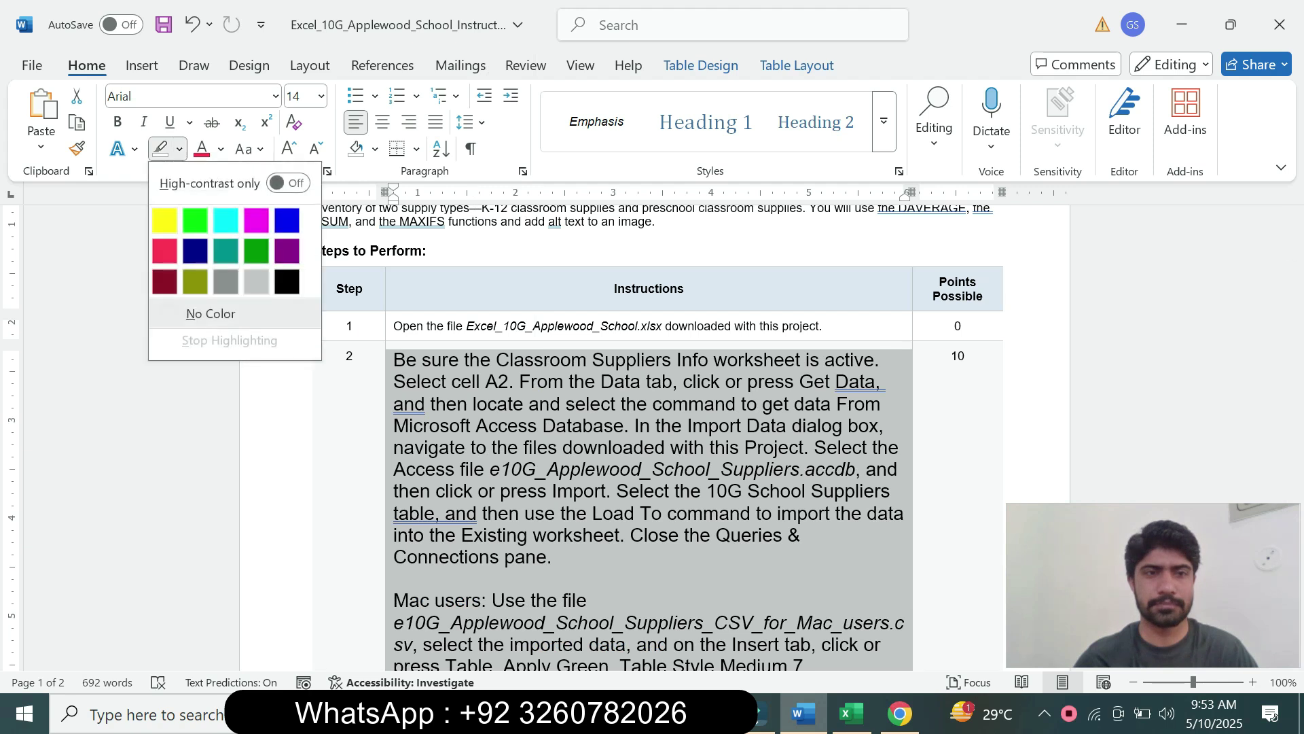
left_click(224, 217)
left_click_drag(1295, 288, 1295, 299)
left_click(1295, 301)
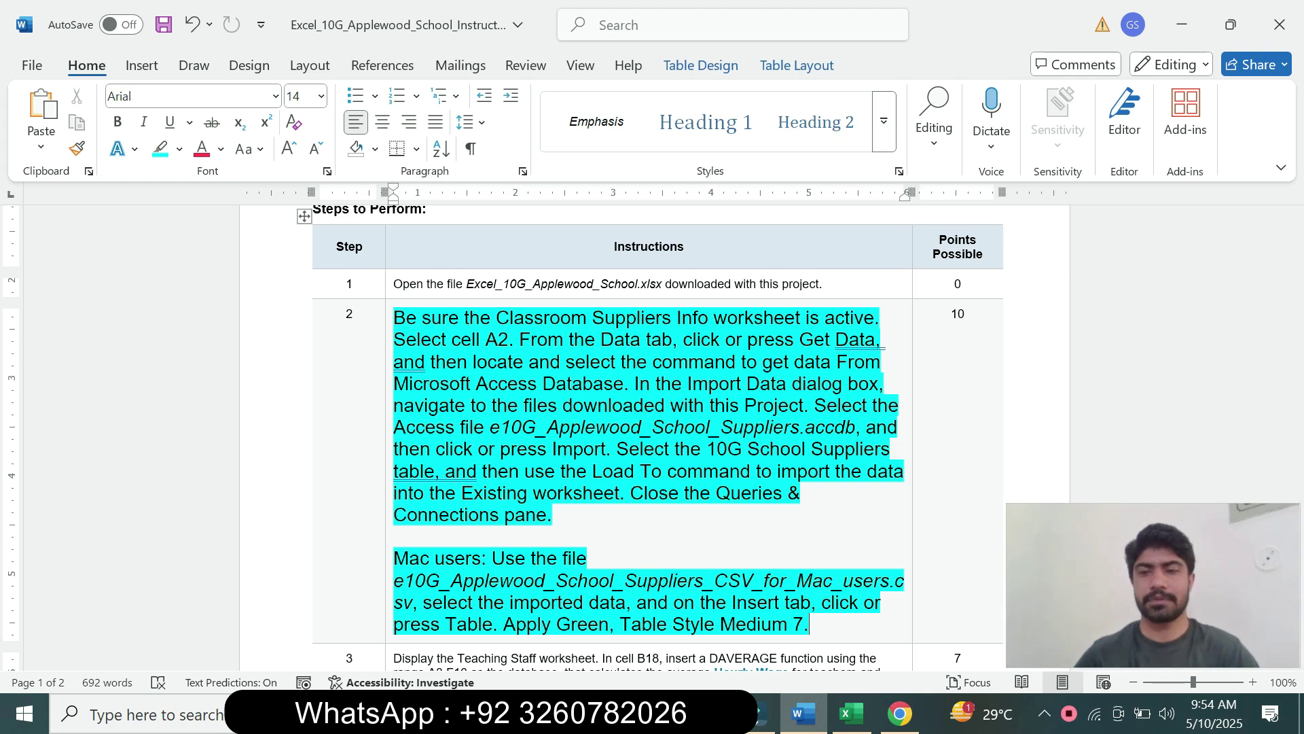
Following step 2 of the instructions, switch to Excel and select cell A2 on the Classroom Suppliers Info worksheet
left_click_drag(422, 317, 803, 318)
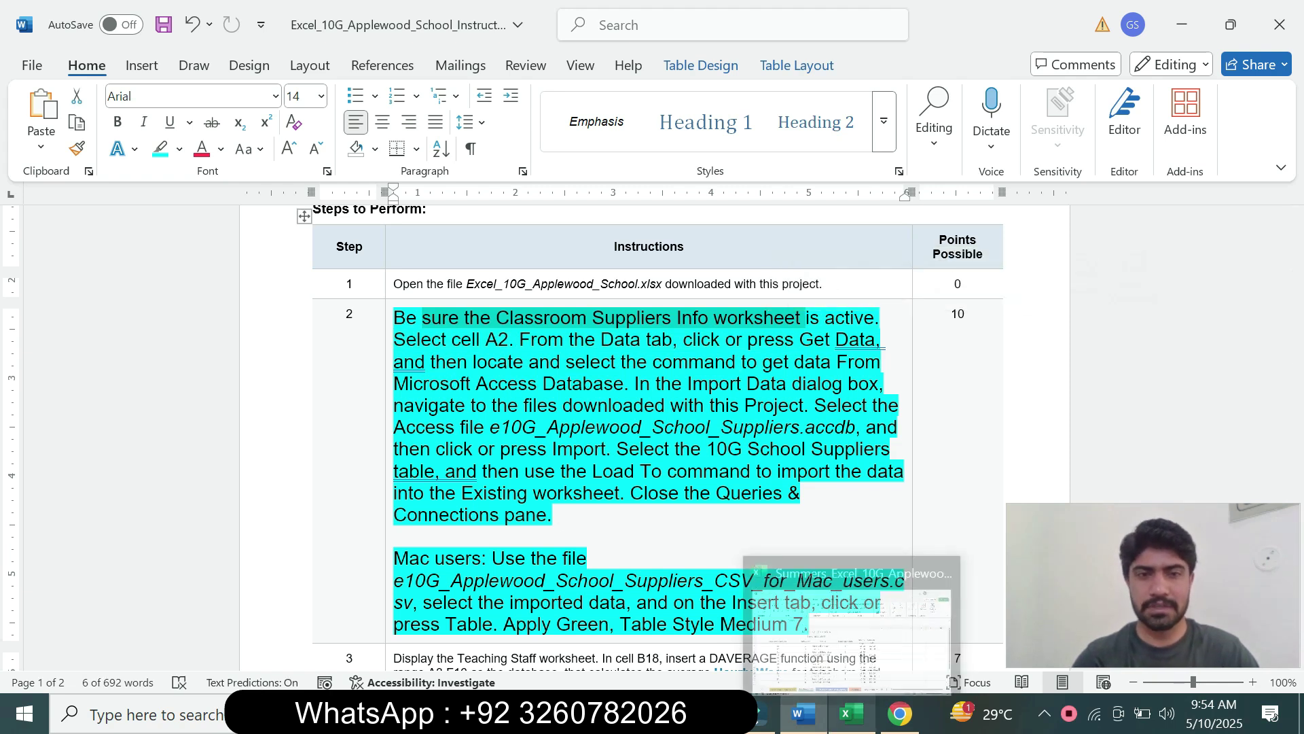
left_click(851, 713)
key("ctrl+Page_Down")
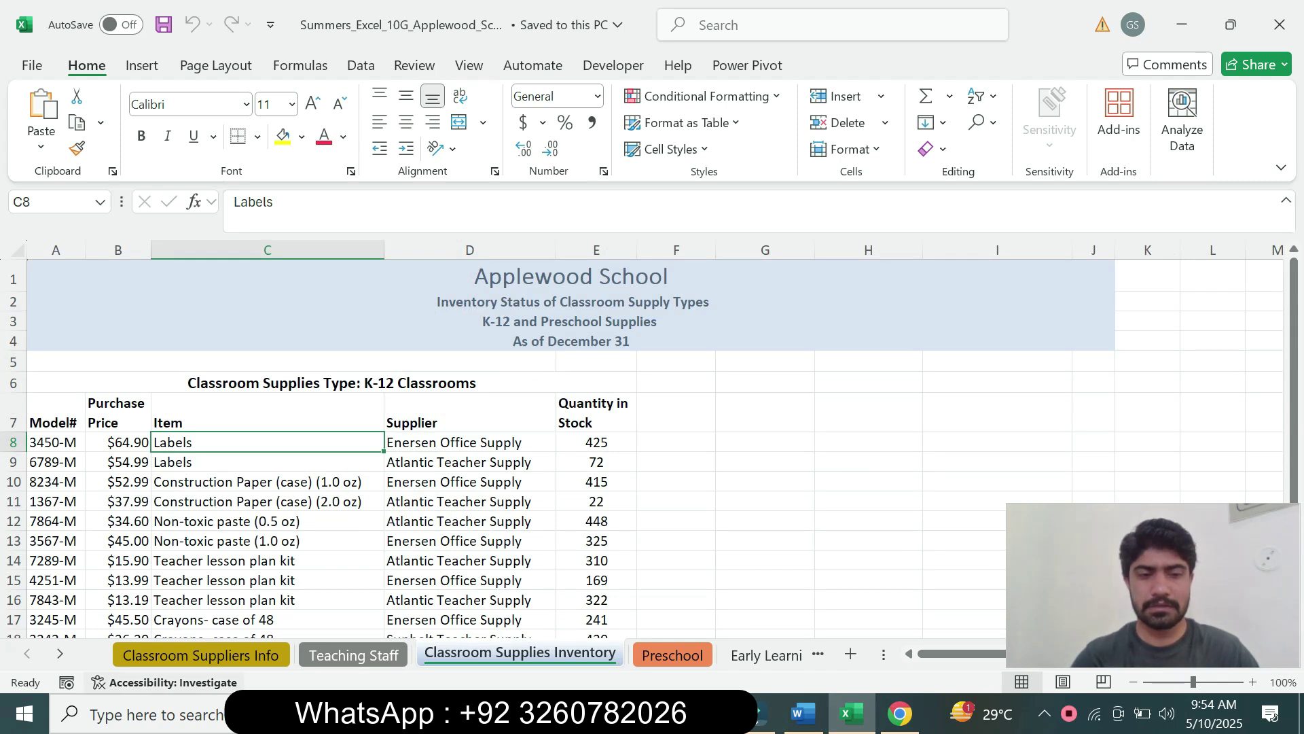
left_click(200, 655)
left_click(804, 713)
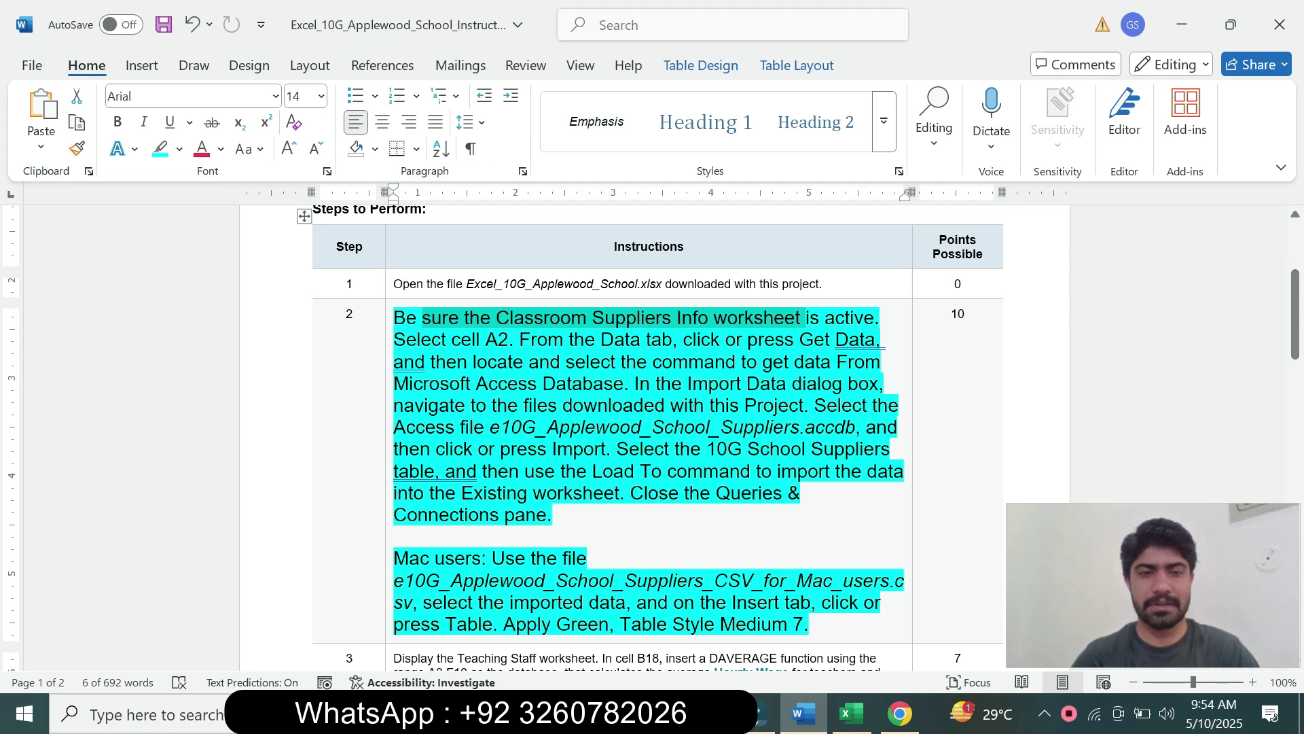
left_click_drag(396, 340, 484, 340)
left_click(852, 713)
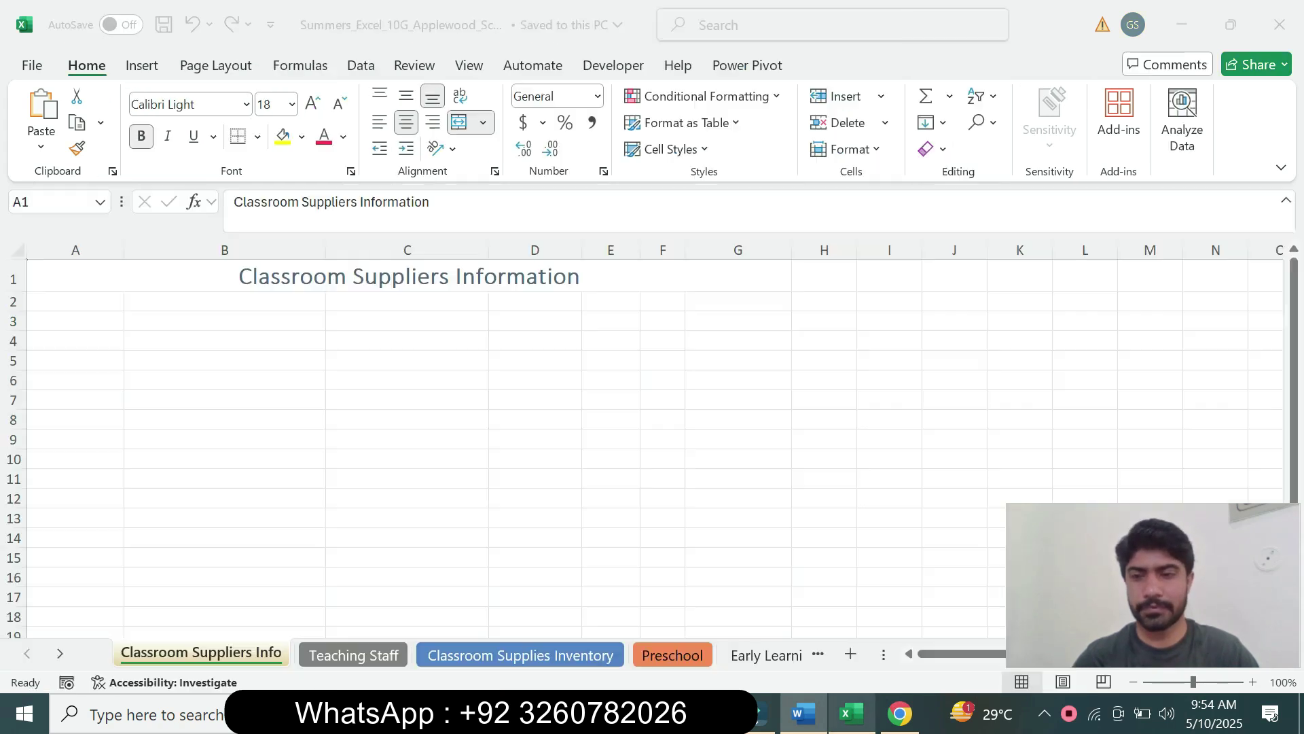
left_click(75, 302)
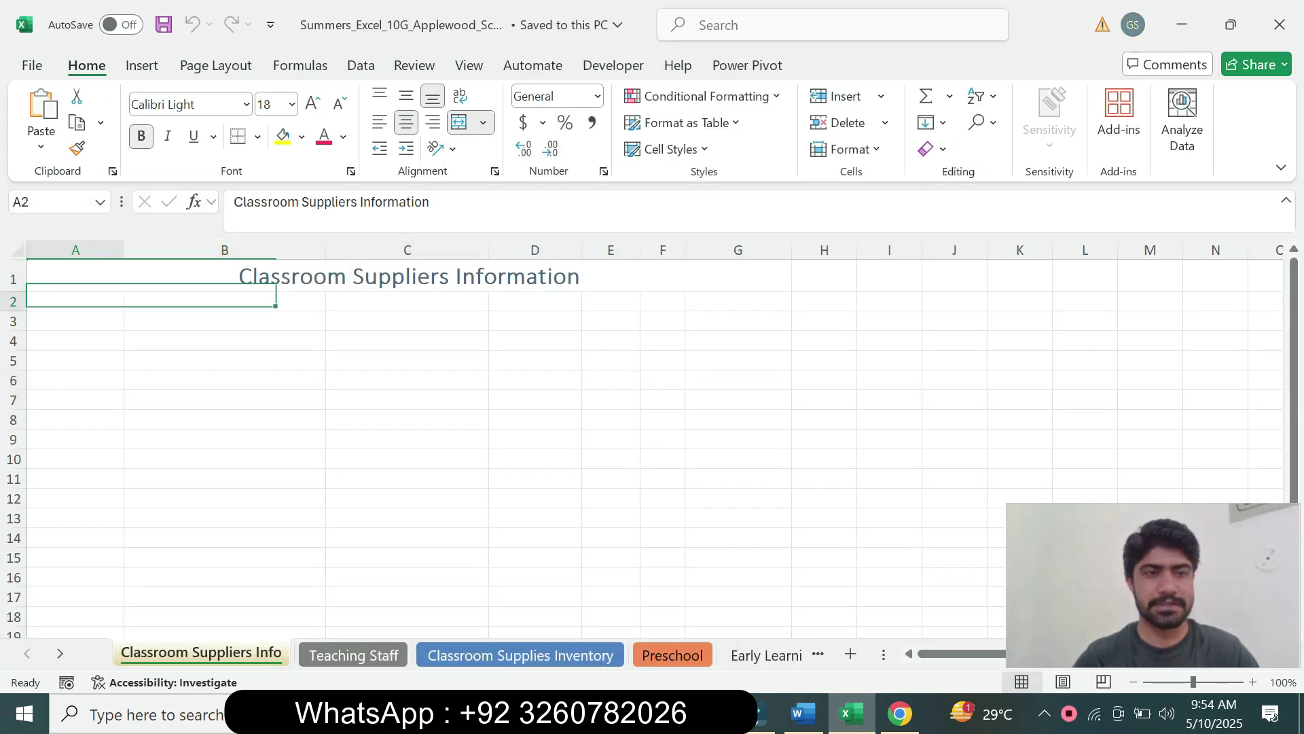
Check the data source in the Word instructions, return to Excel and start a data import from a Microsoft Access database
left_click(803, 713)
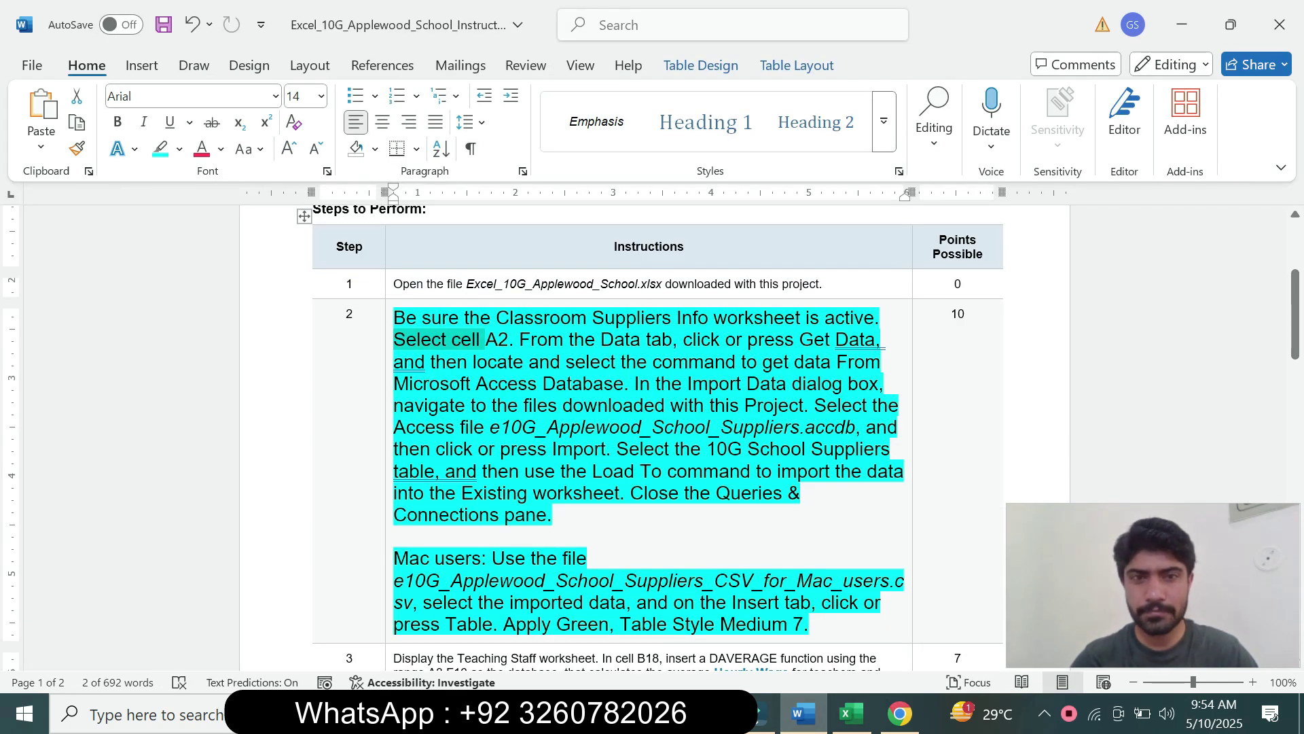
left_click_drag(510, 340, 623, 385)
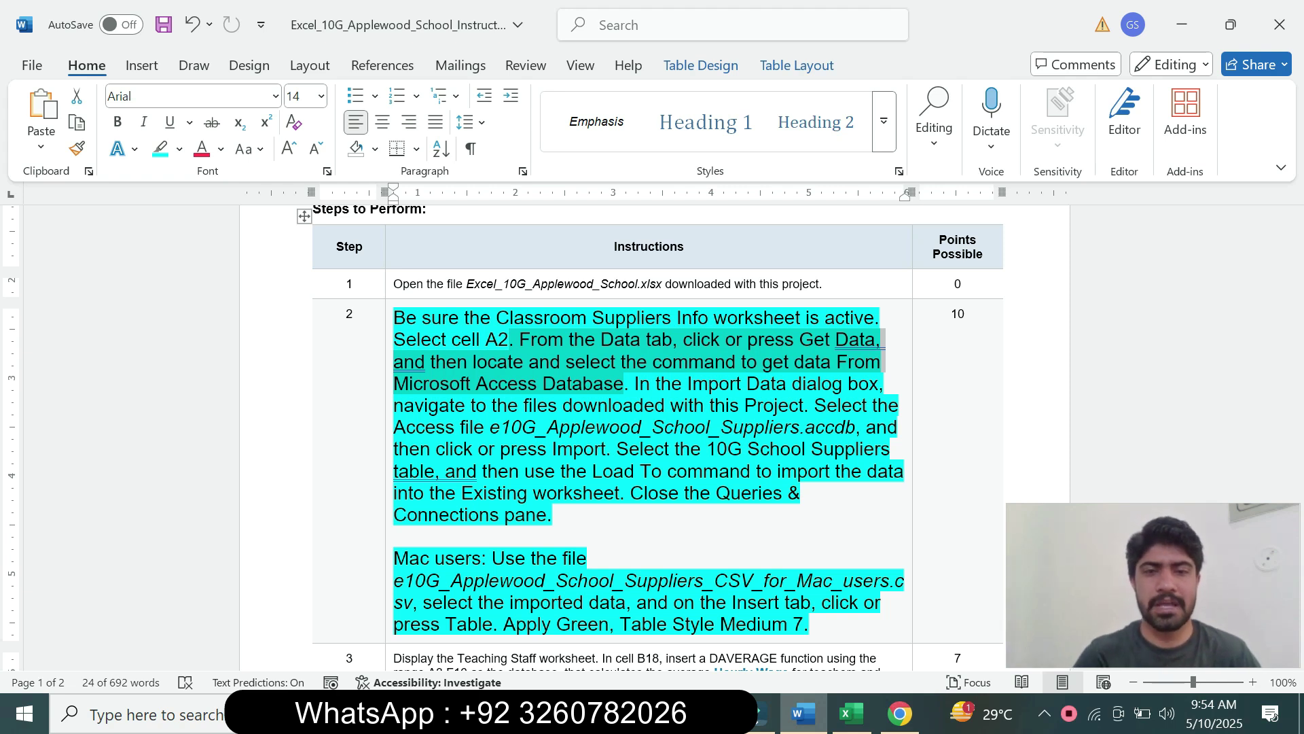
key("alt+Tab")
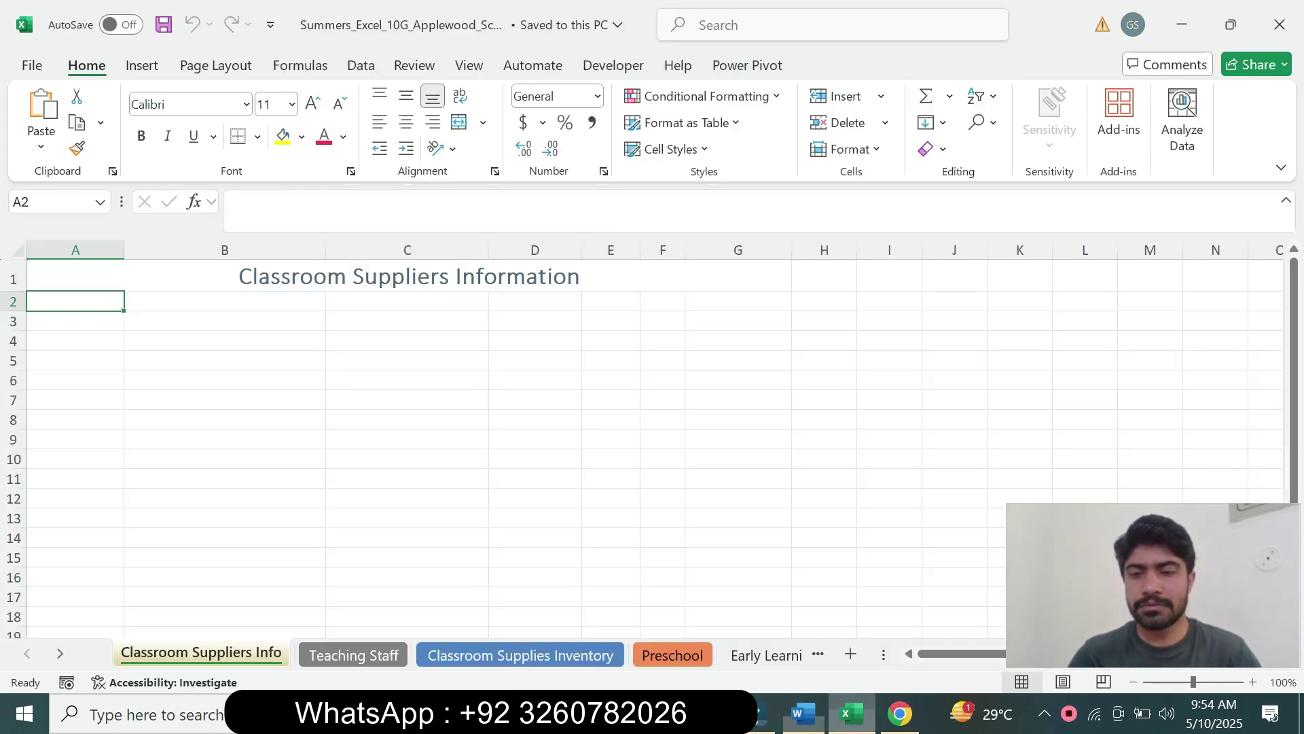
left_click(361, 66)
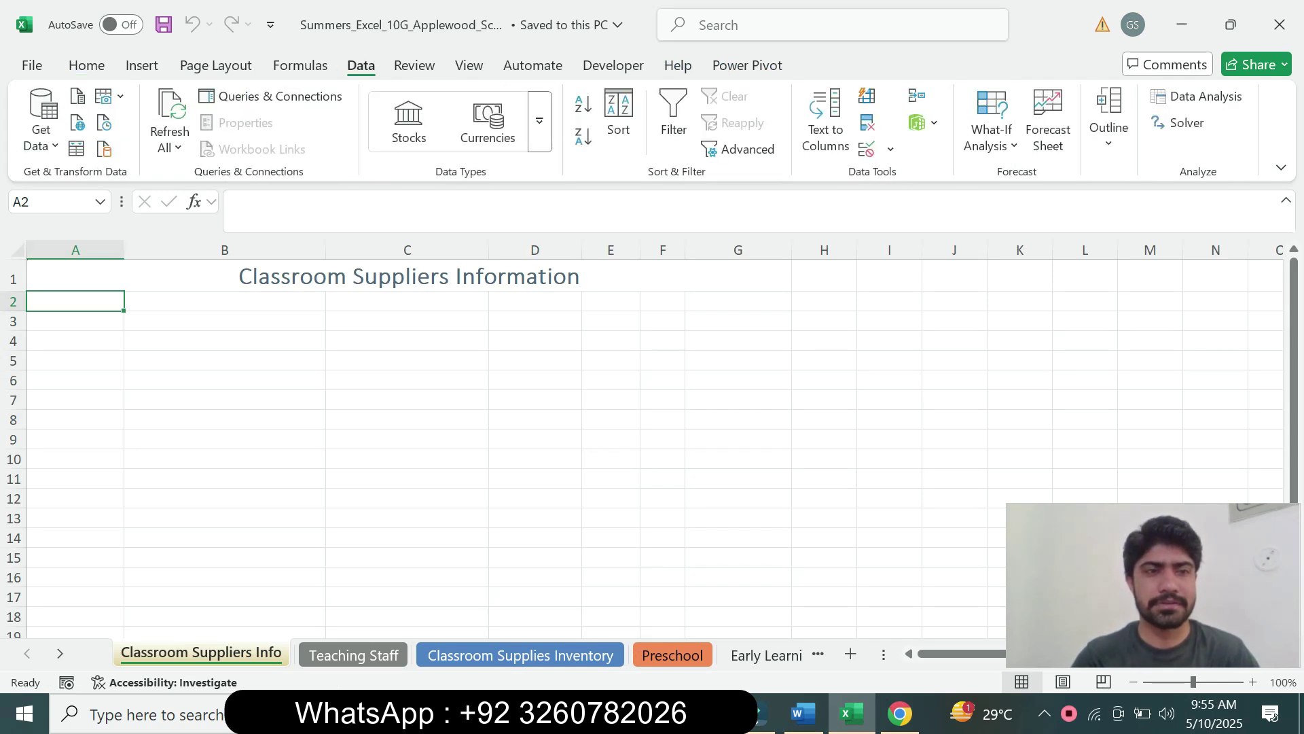
left_click(41, 129)
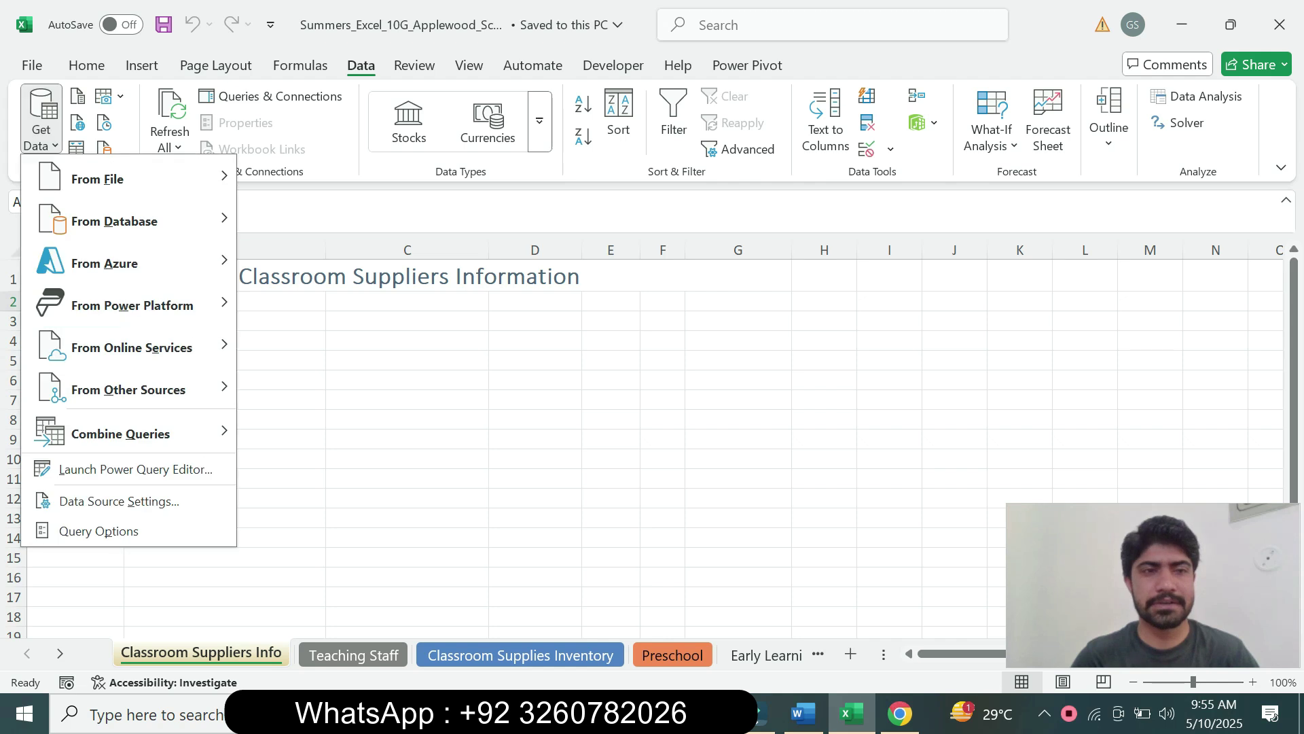
mouse_move(136, 220)
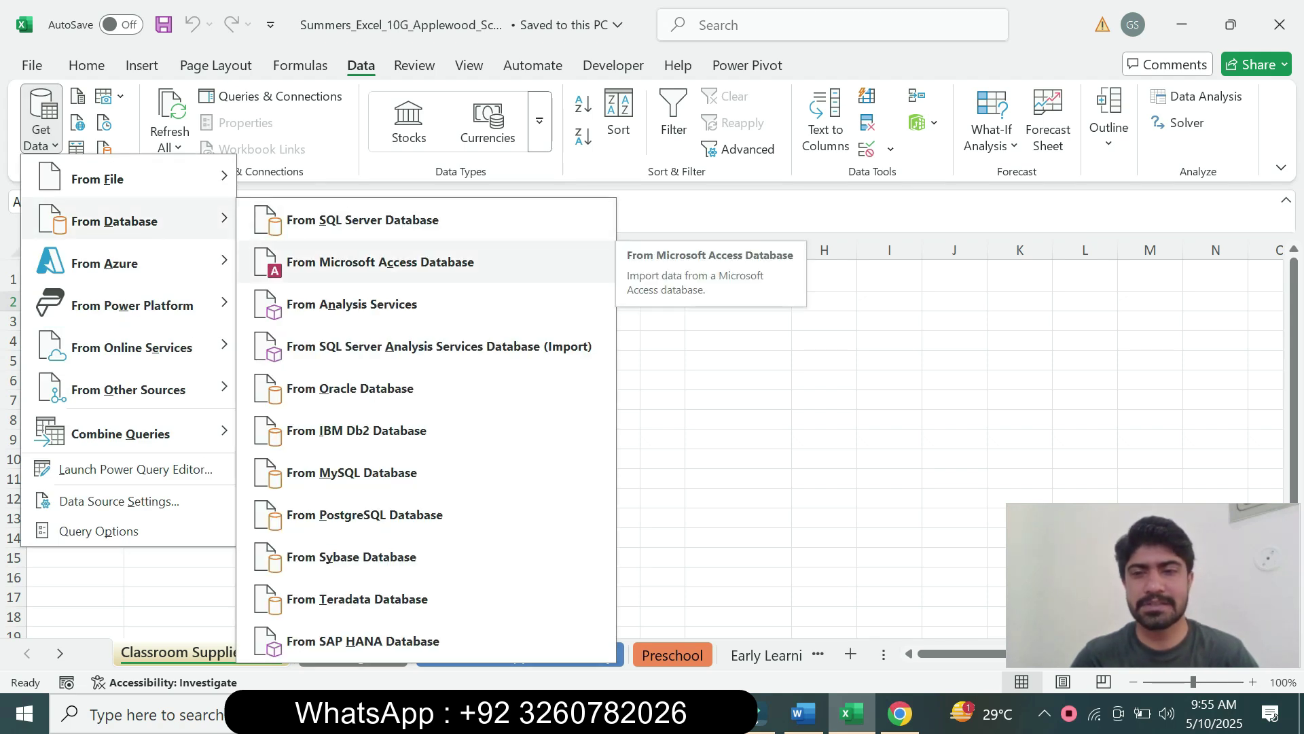
left_click(380, 262)
Check the required file in Word, and import the e10G_Applewood_School_Suppliers Access database from the project folder on the Desktop in Excel
left_click(804, 713)
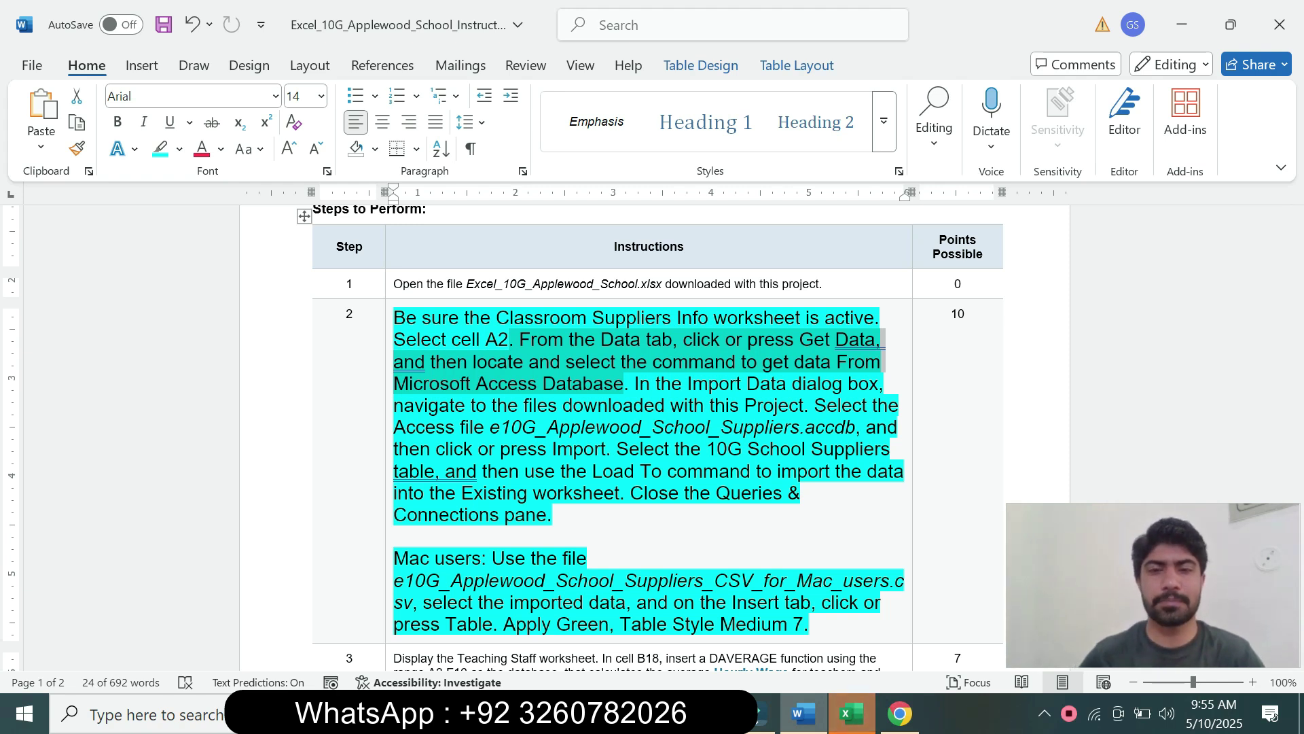
left_click(771, 384)
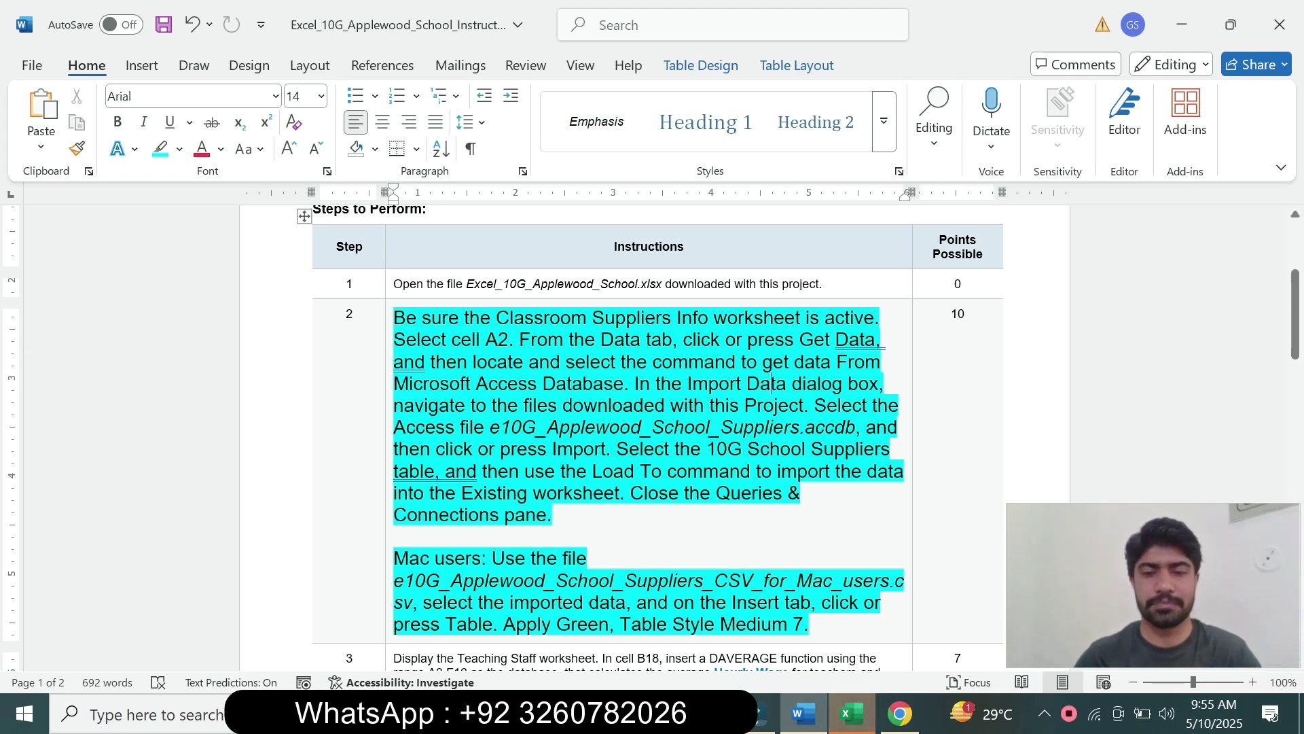
left_click(851, 713)
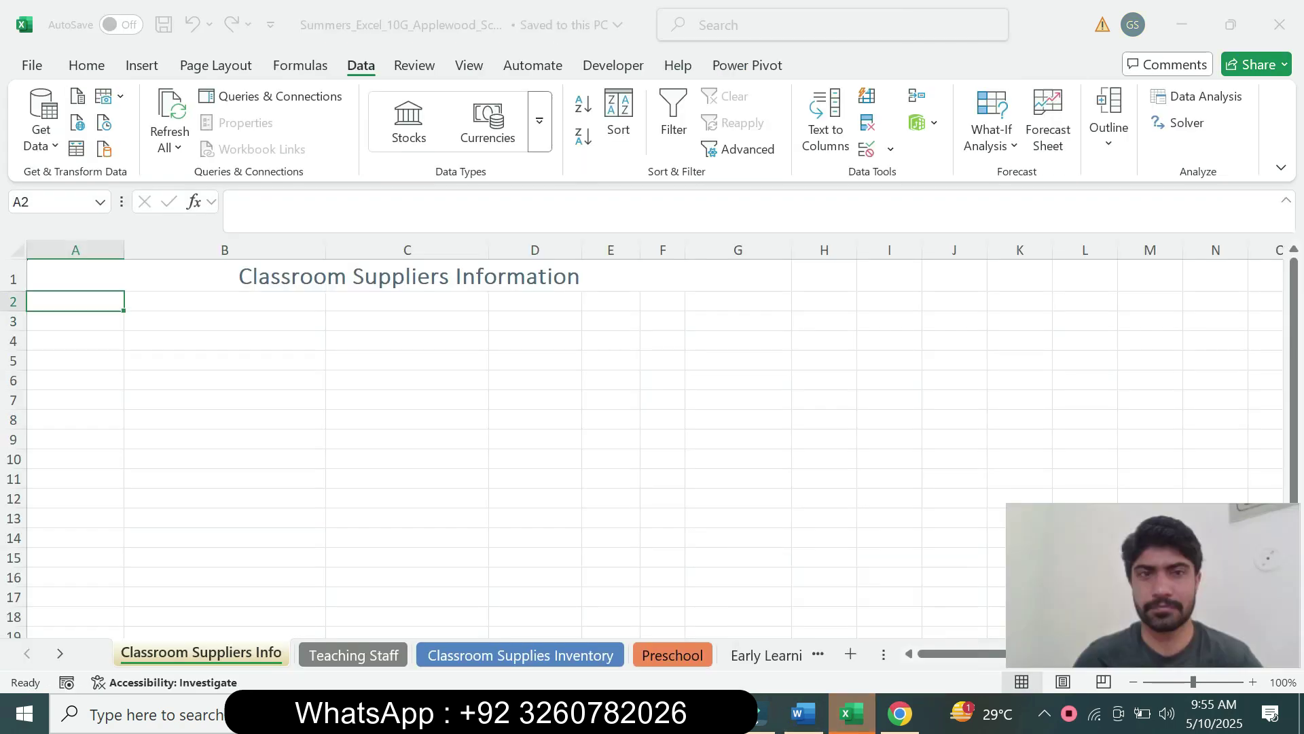
left_click(83, 201)
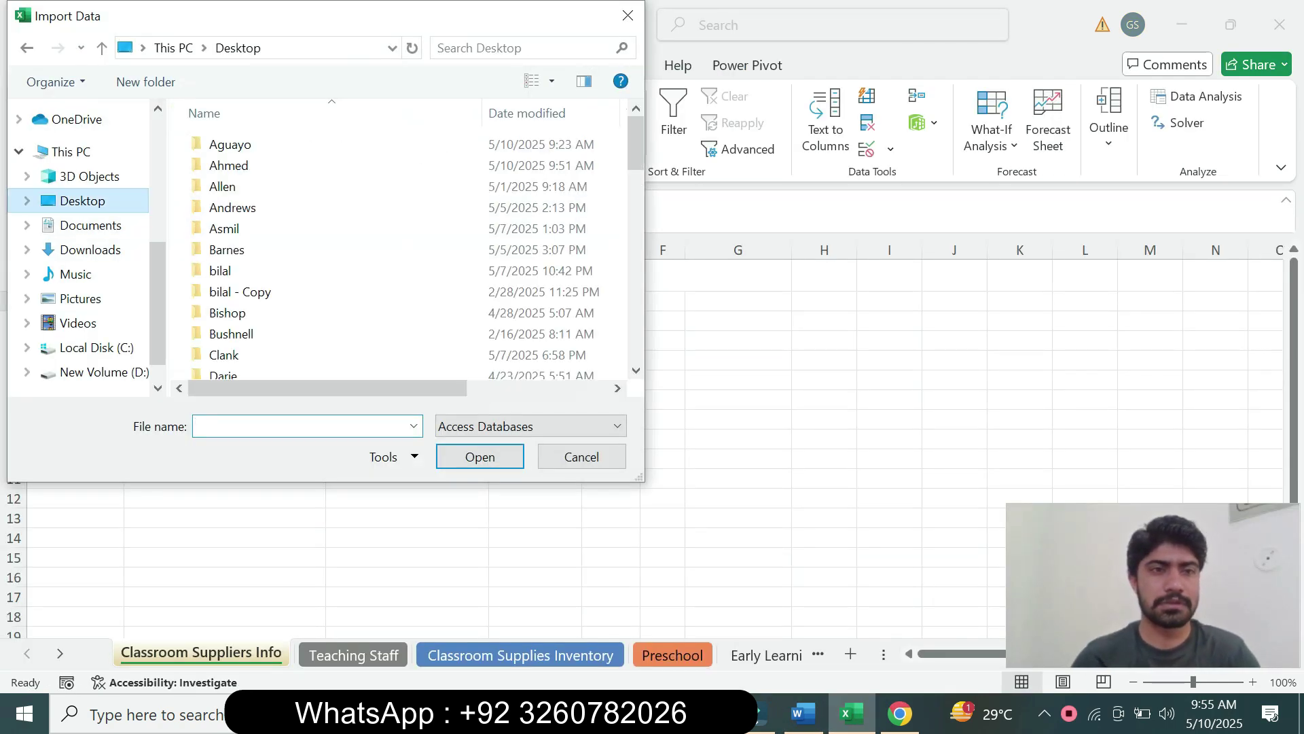
scroll(435, 153, "down", 10)
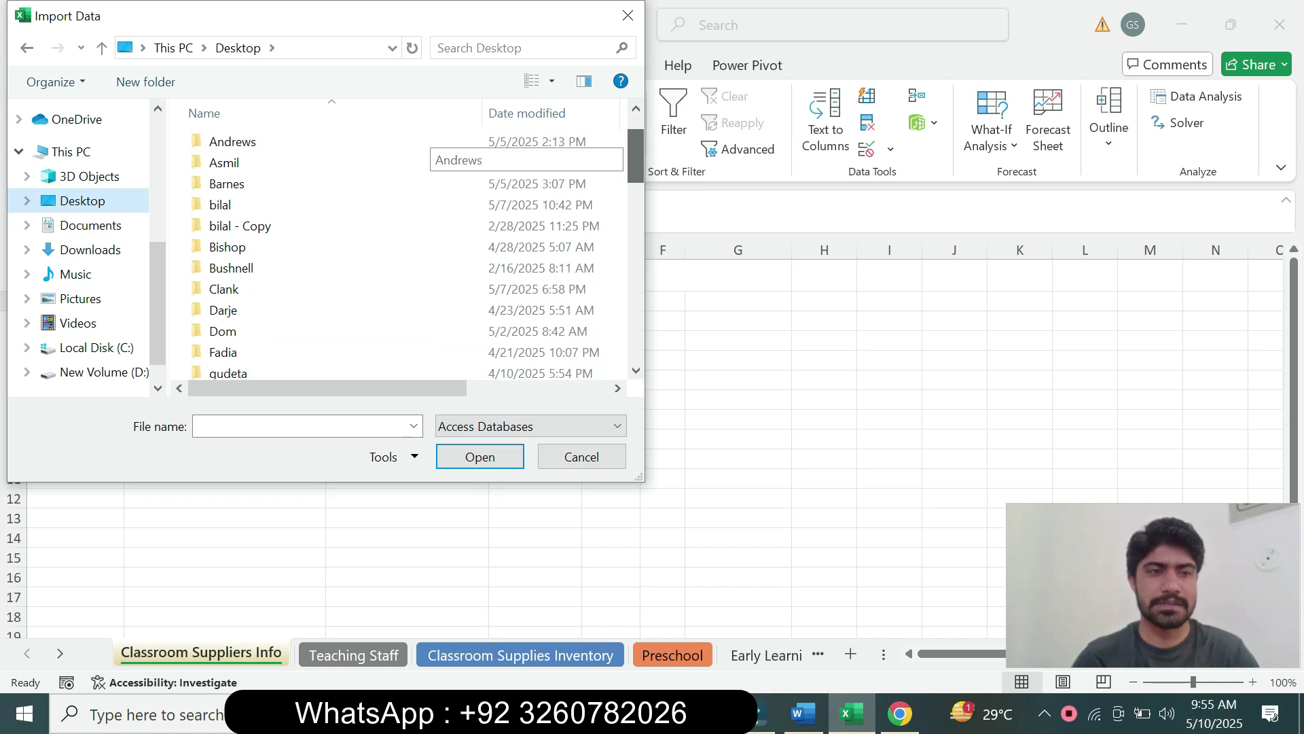
scroll(434, 157, "down", 4)
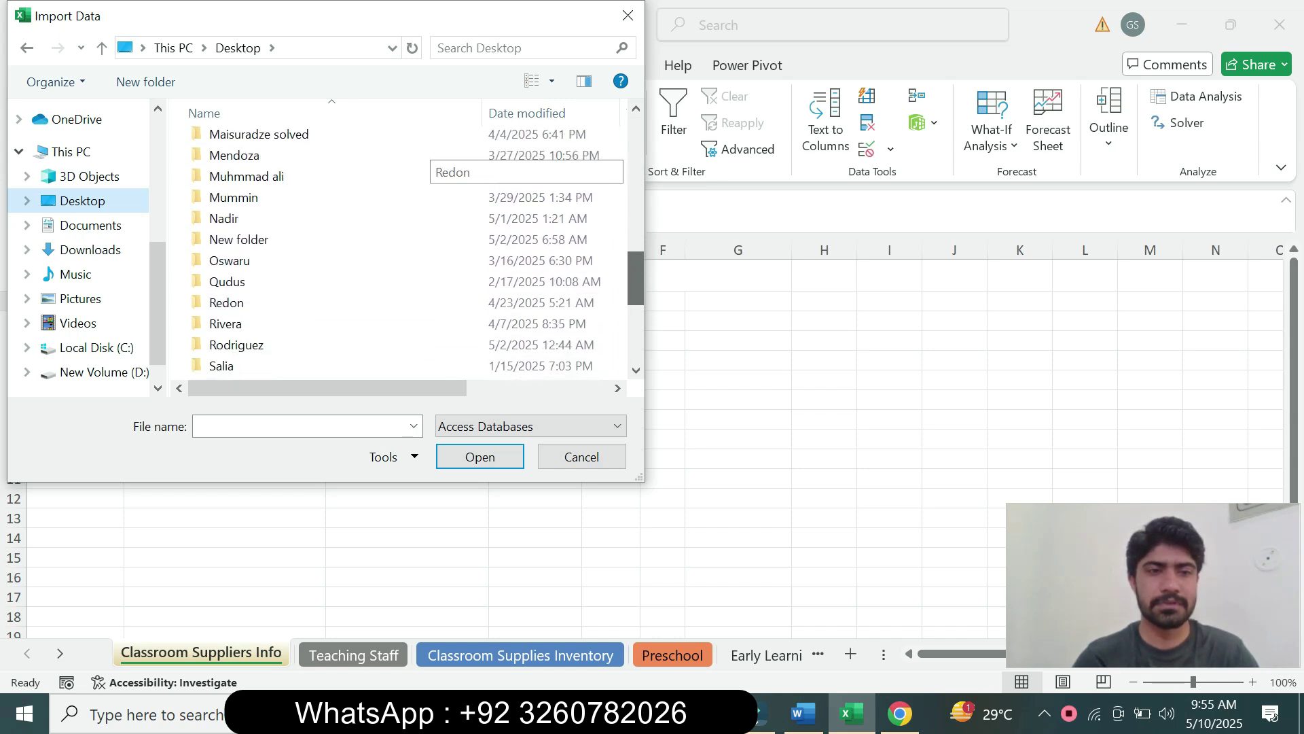
scroll(435, 159, "down", 2)
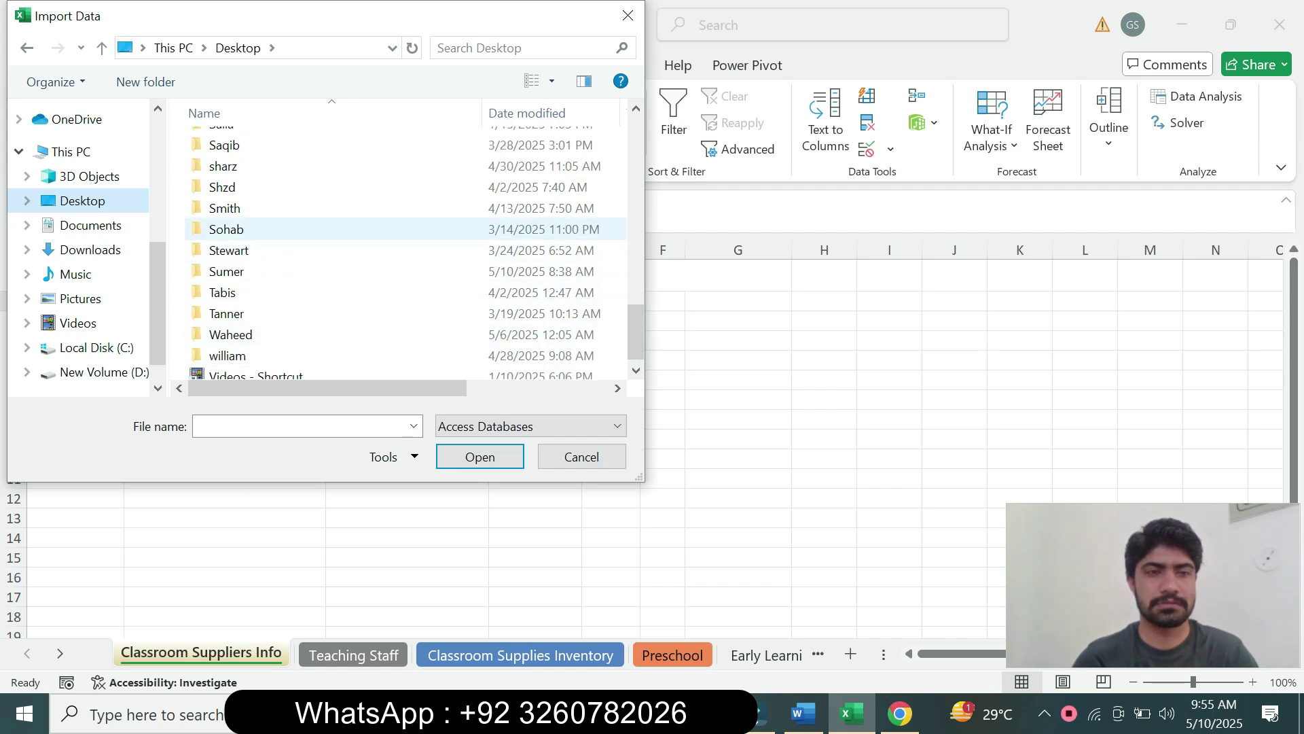
left_click(227, 271)
double_click(227, 271)
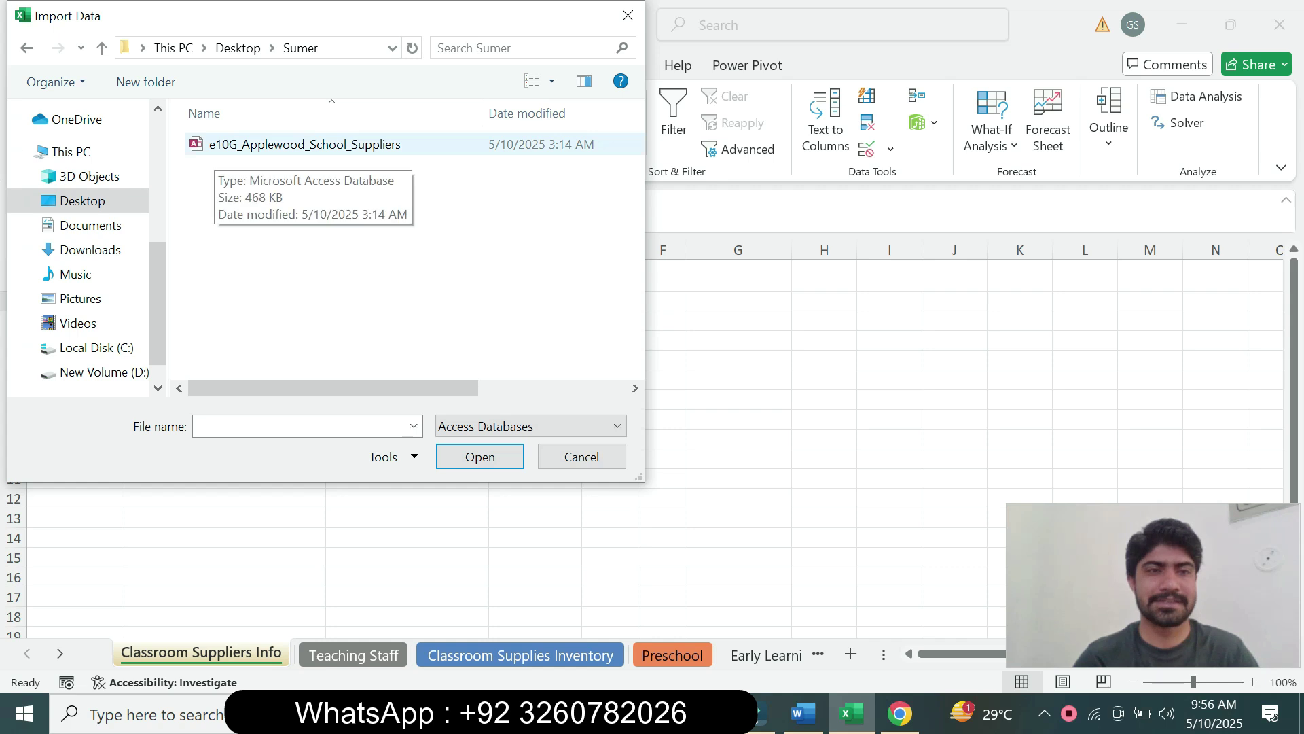
left_click(215, 146)
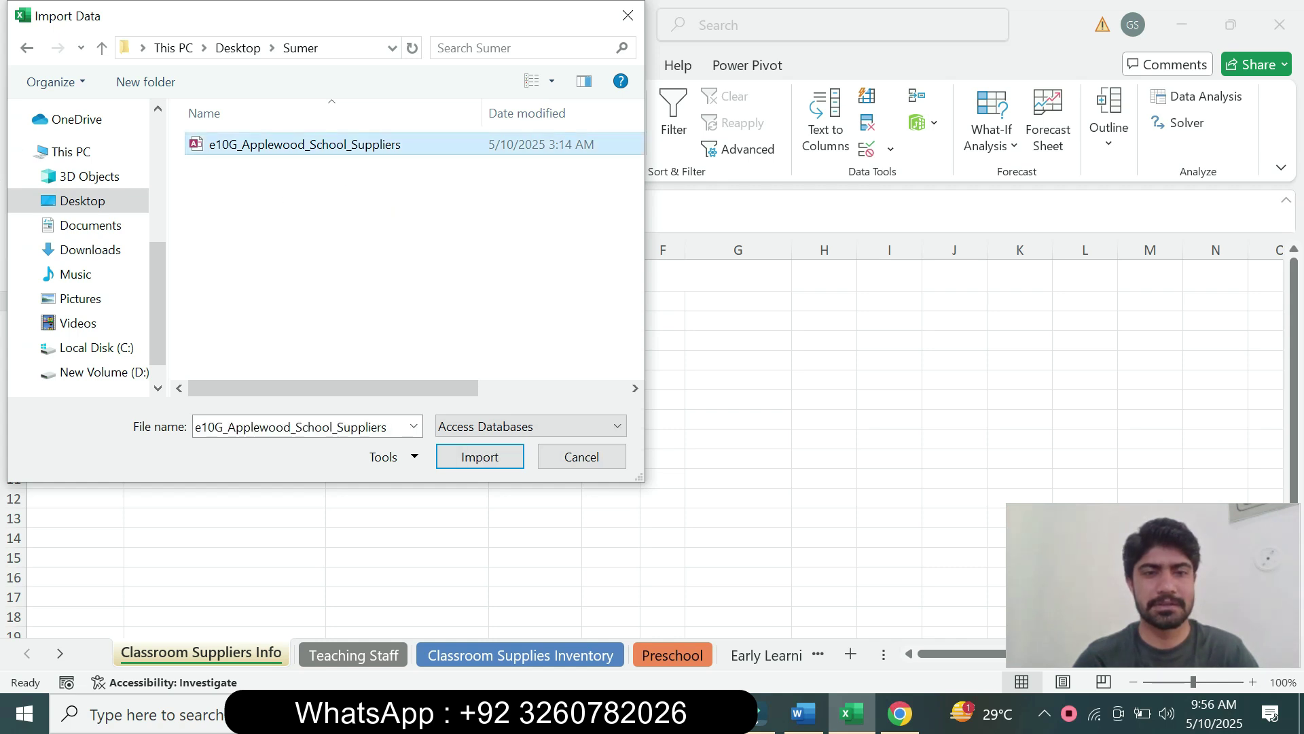
left_click(479, 456)
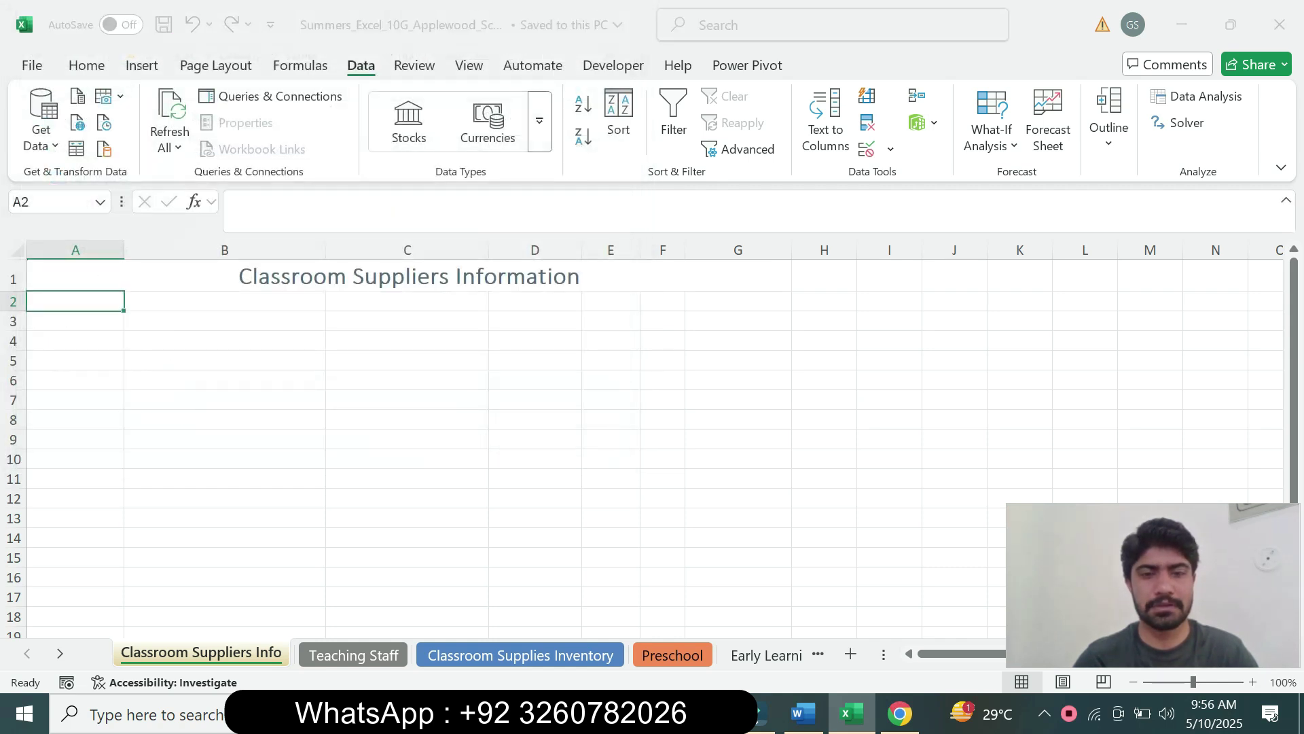
Check the table to import in the Word instructions, and select the 10G School Suppliers table in Excel's Navigator with multiple-item selection enabled
left_click(804, 714)
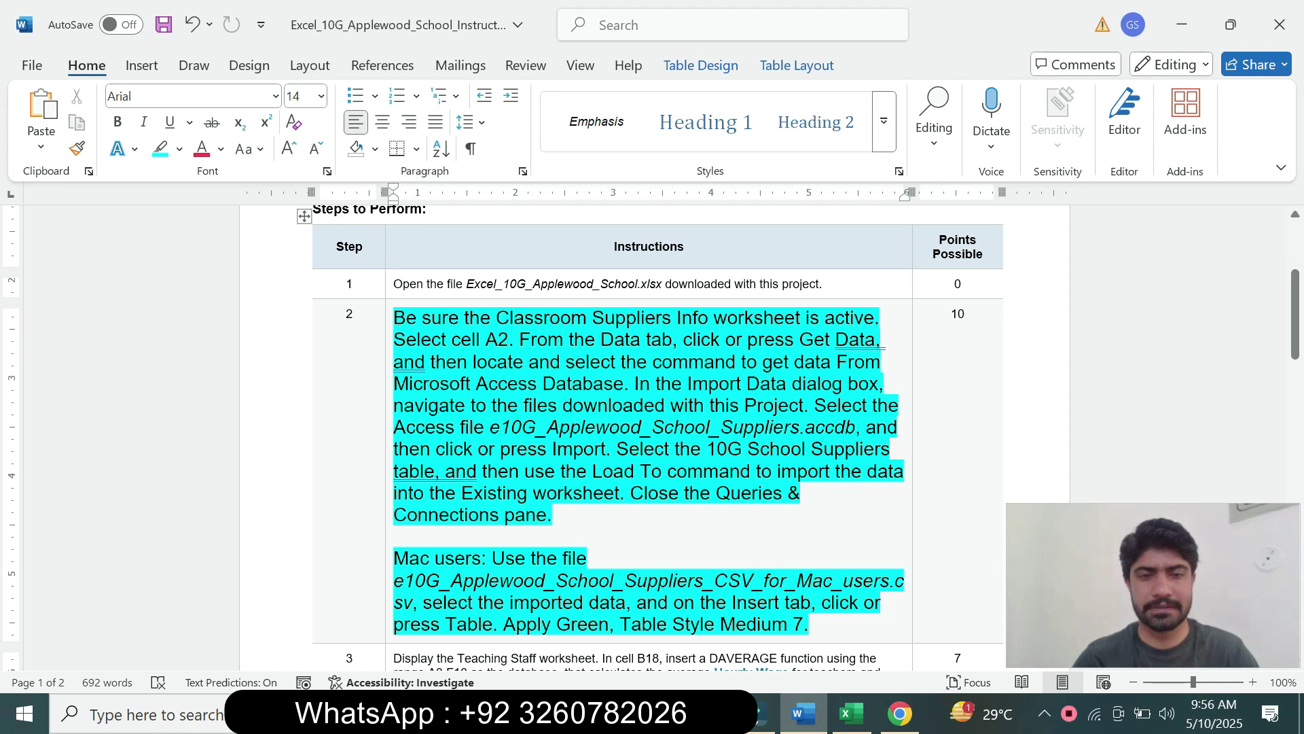
left_click_drag(437, 449, 606, 449)
left_click(852, 713)
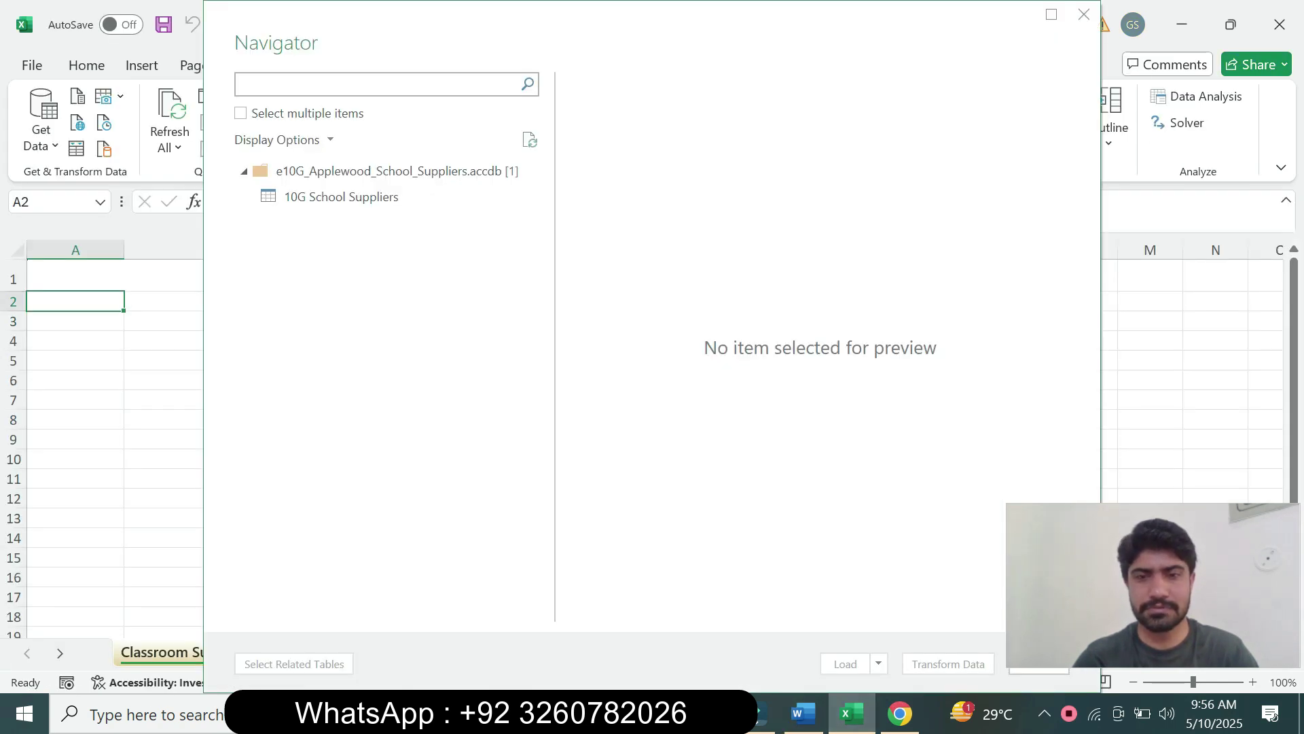
left_click(241, 114)
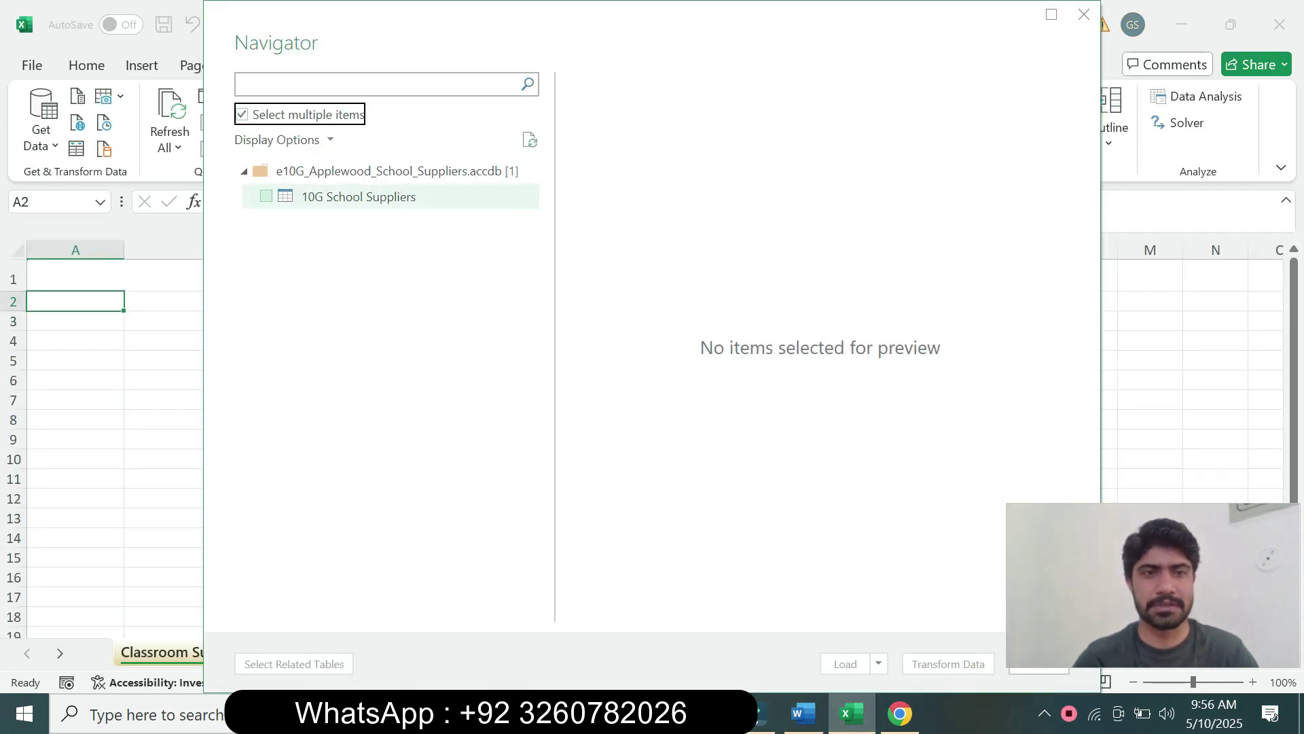
left_click(358, 197)
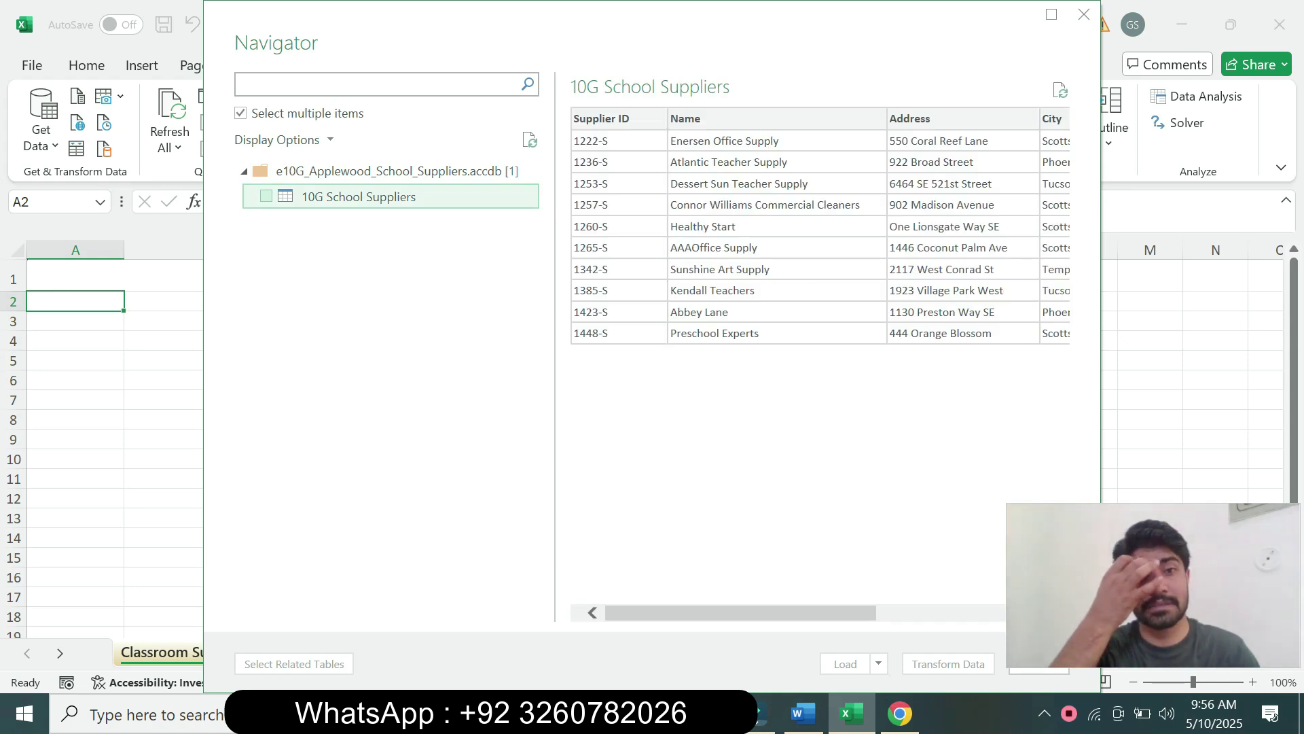
left_click(267, 197)
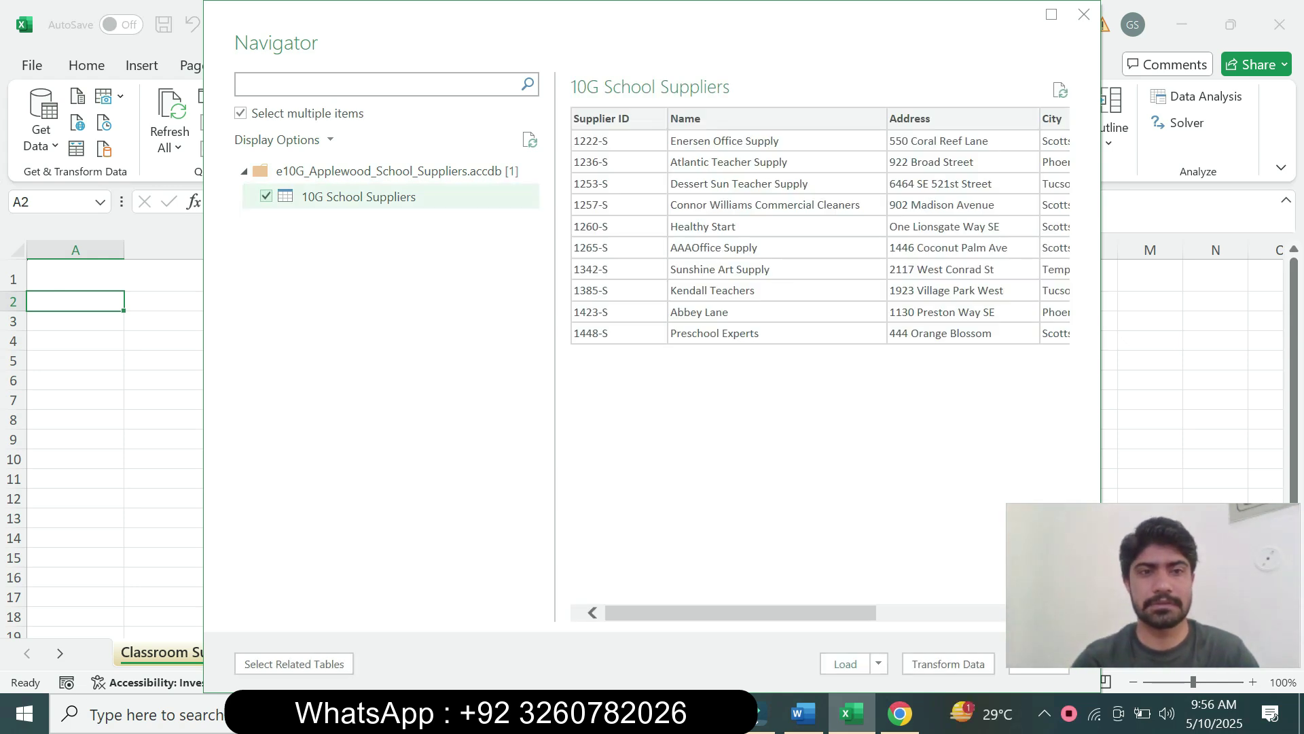
Recheck the loading instructions in Word, and load the selected data in Excel as a table into the existing worksheet at cell A2
left_click(802, 713)
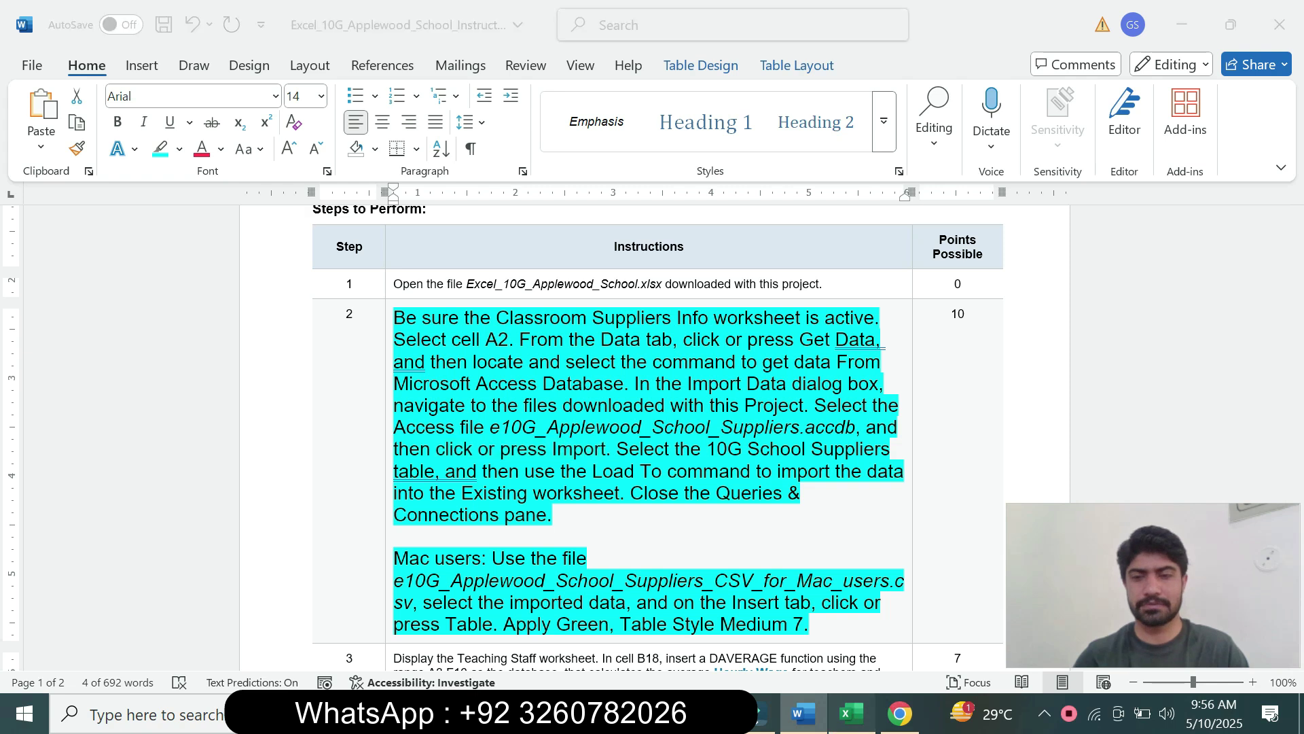
left_click(851, 713)
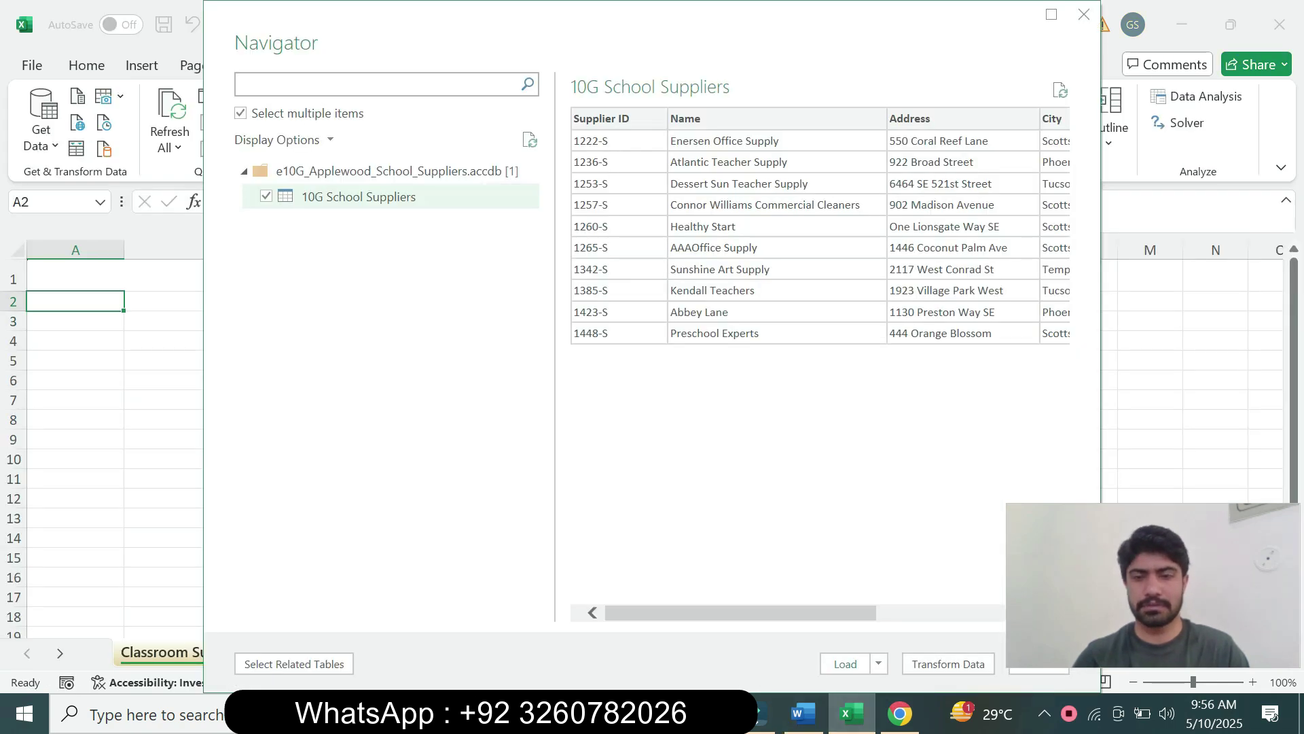
left_click(878, 664)
left_click(919, 681)
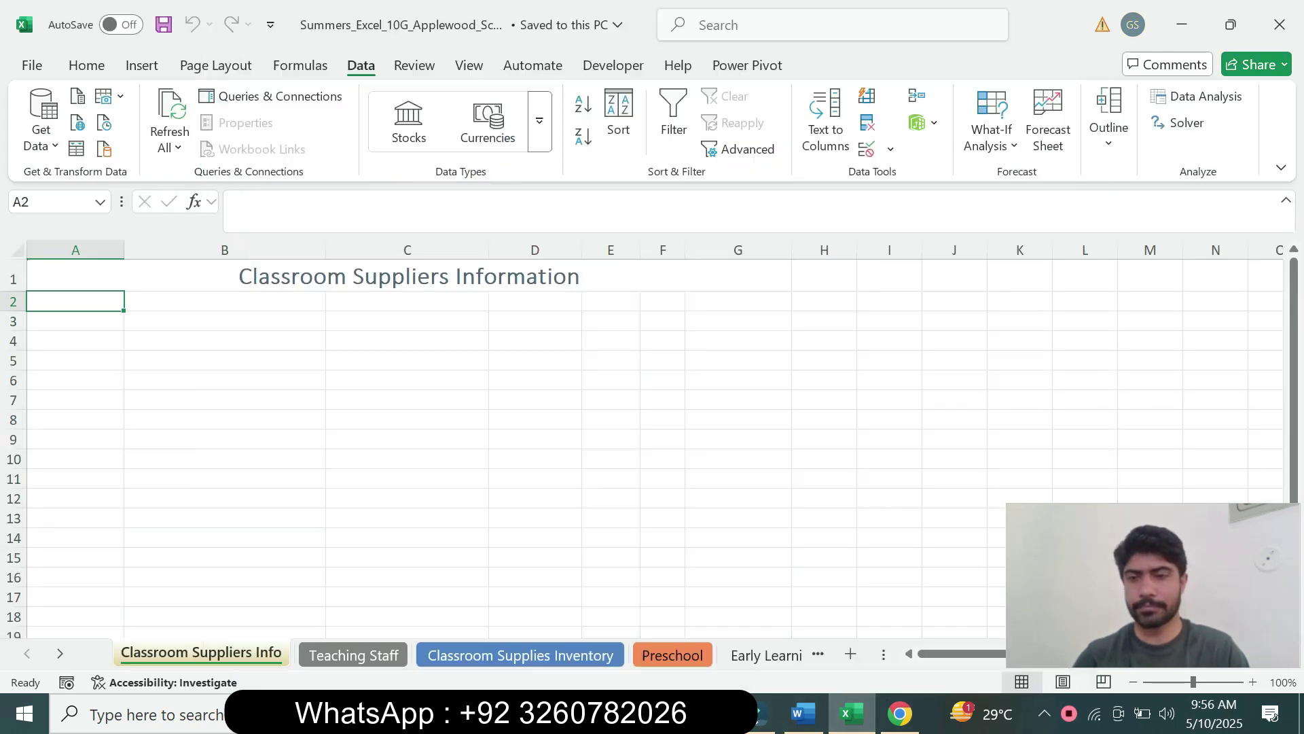
left_click(647, 221)
left_click(621, 323)
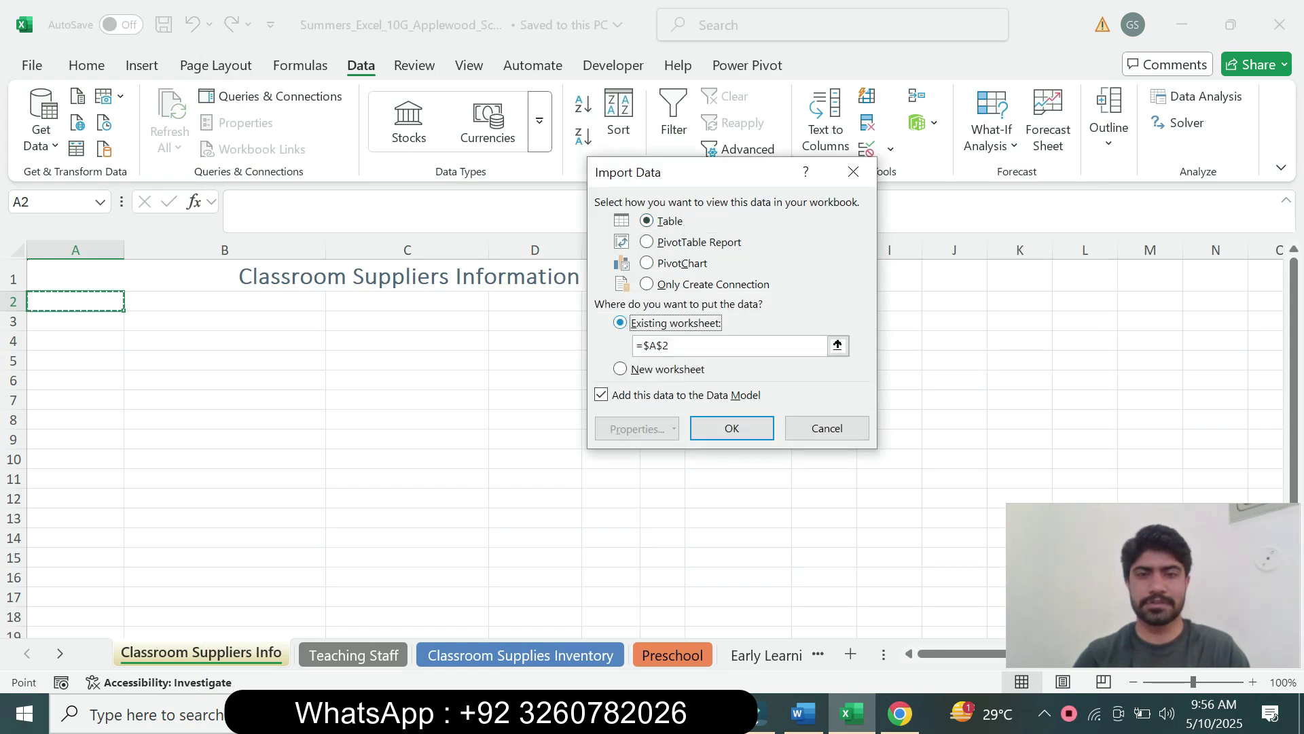
left_click(731, 428)
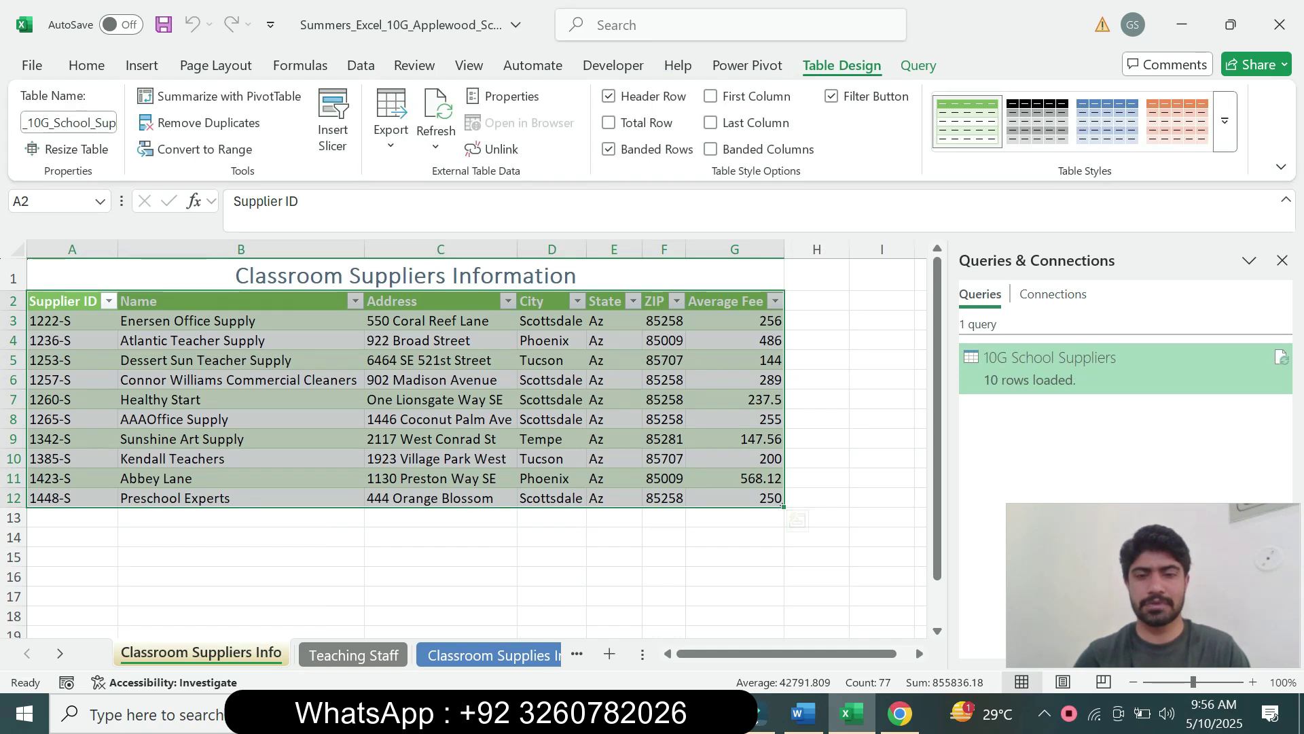
Check the final step 2 instruction in Word, return to Excel and close the Queries & Connections pane
left_click(803, 713)
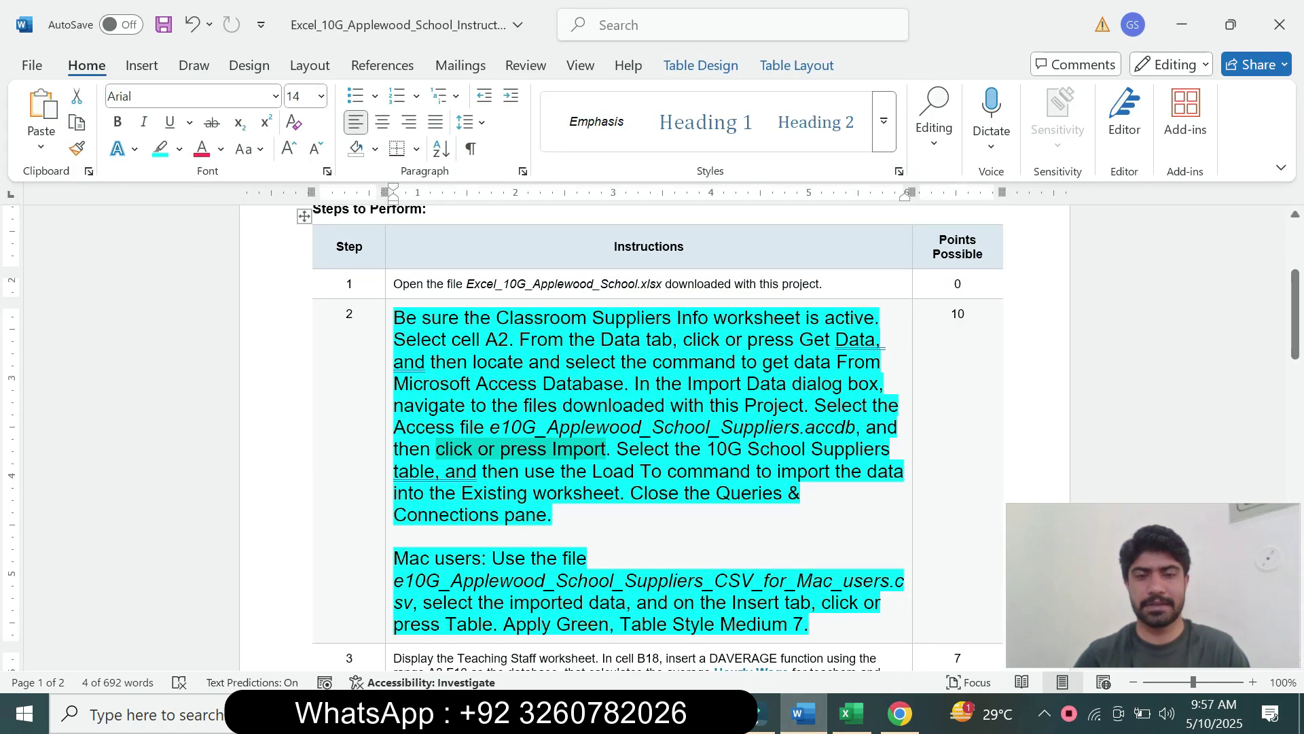
left_click_drag(631, 494, 666, 519)
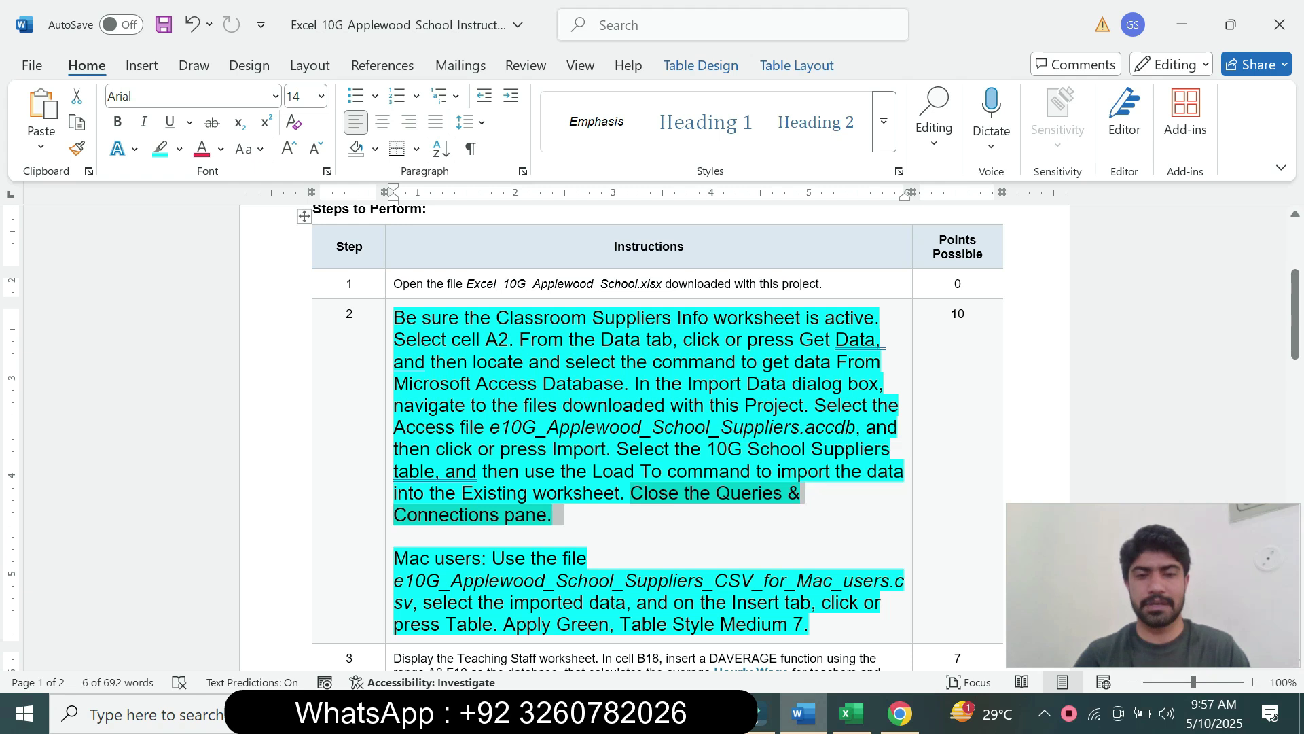
left_click(851, 713)
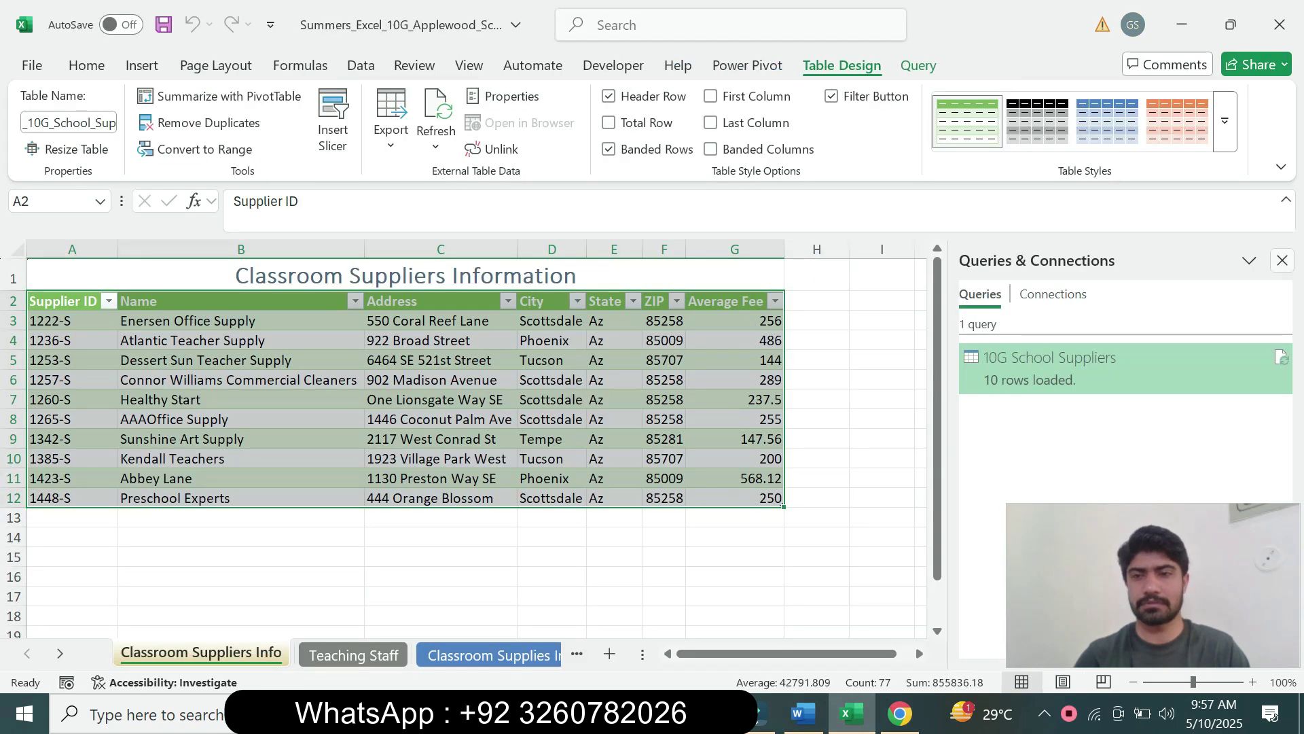
left_click(1282, 260)
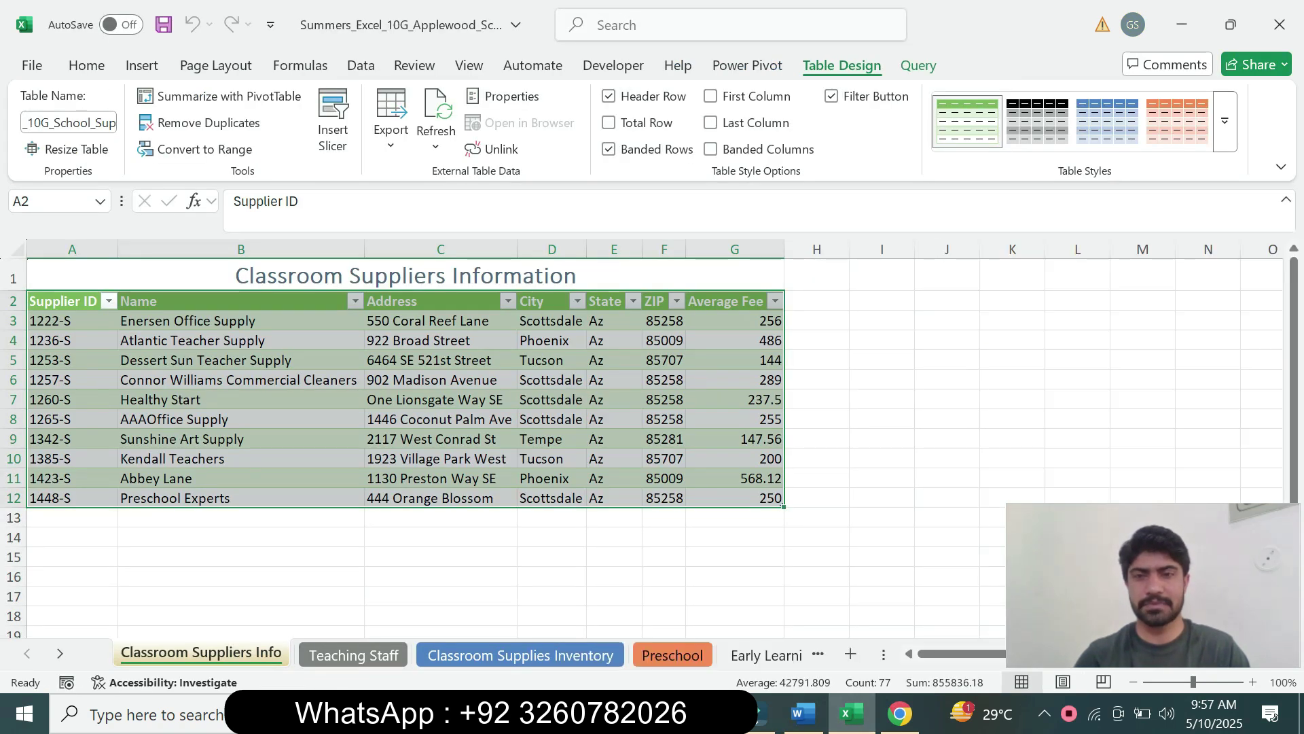
Switch to the Word instructions, set the step 2 text back to 9 points and remove its highlighting
left_click(803, 713)
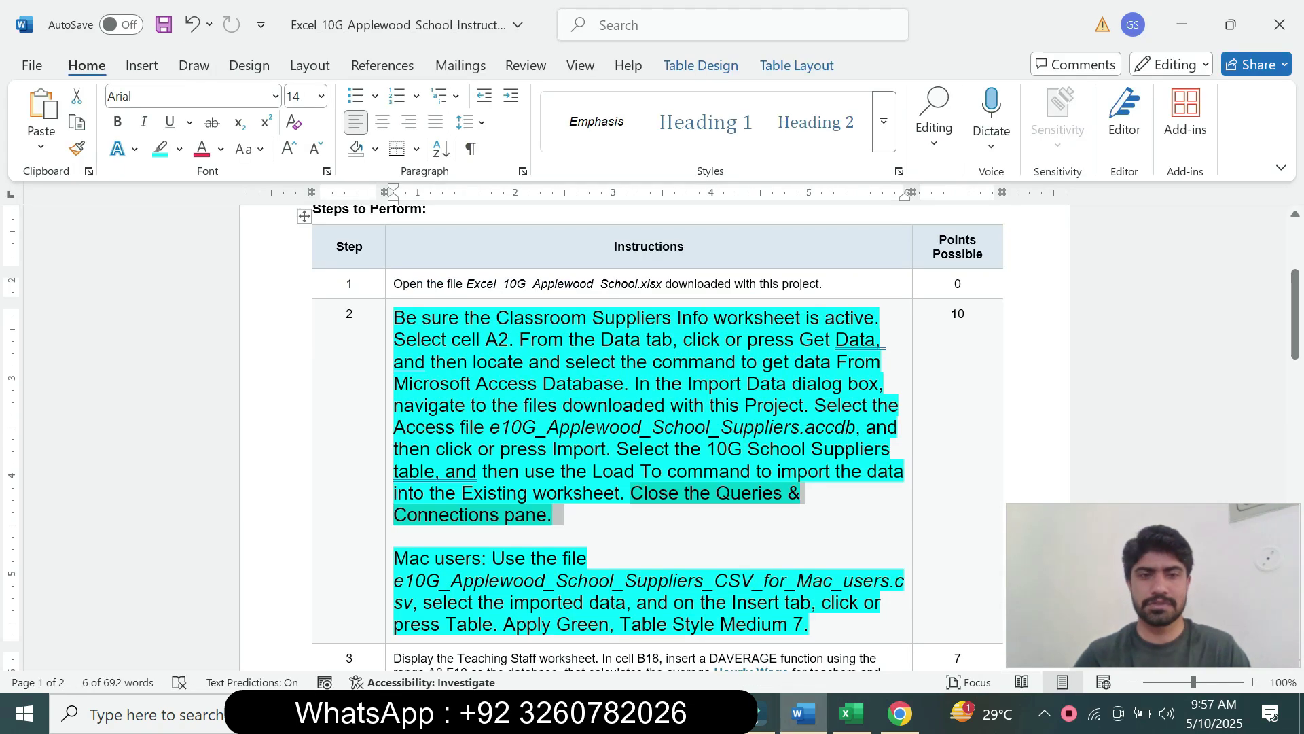
left_click(389, 443)
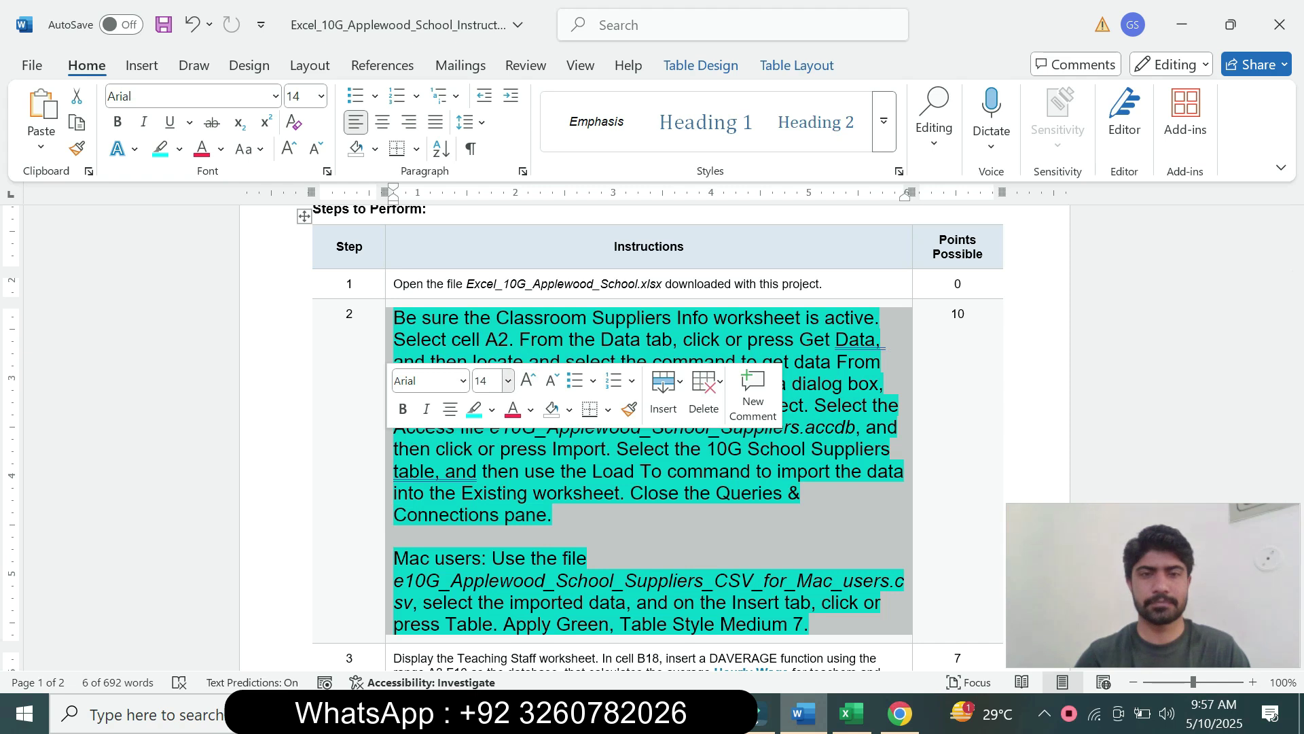
left_click(508, 381)
left_click(488, 39)
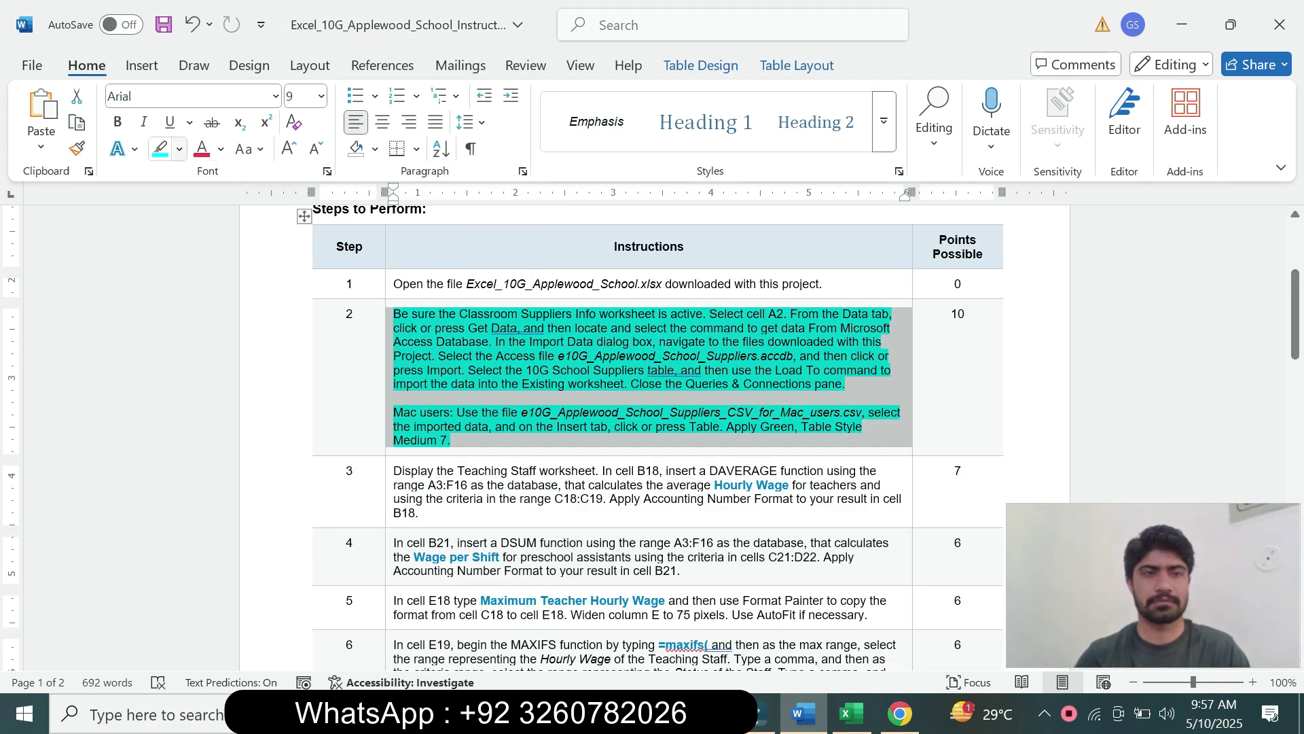
left_click(179, 149)
left_click(211, 314)
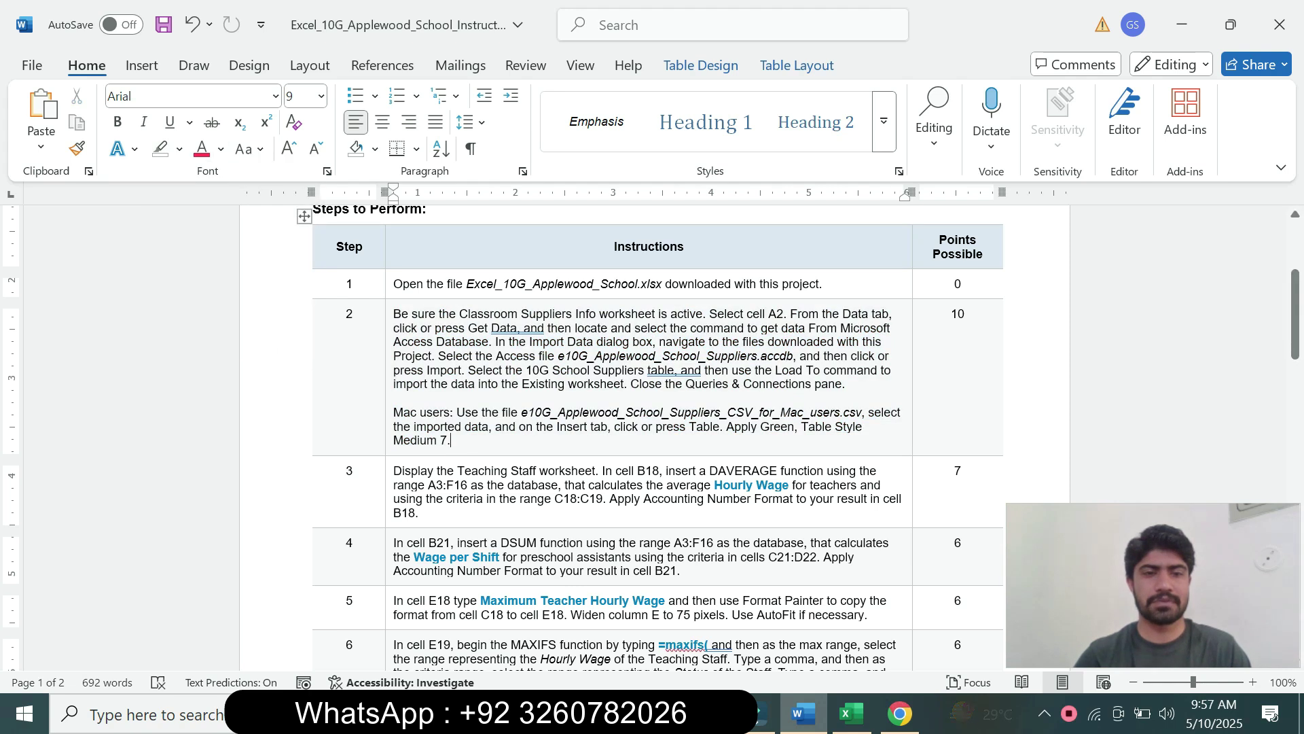
Enlarge the step 3 instruction text to 14 points and highlight it in turquoise
left_click_drag(1296, 317, 1295, 324)
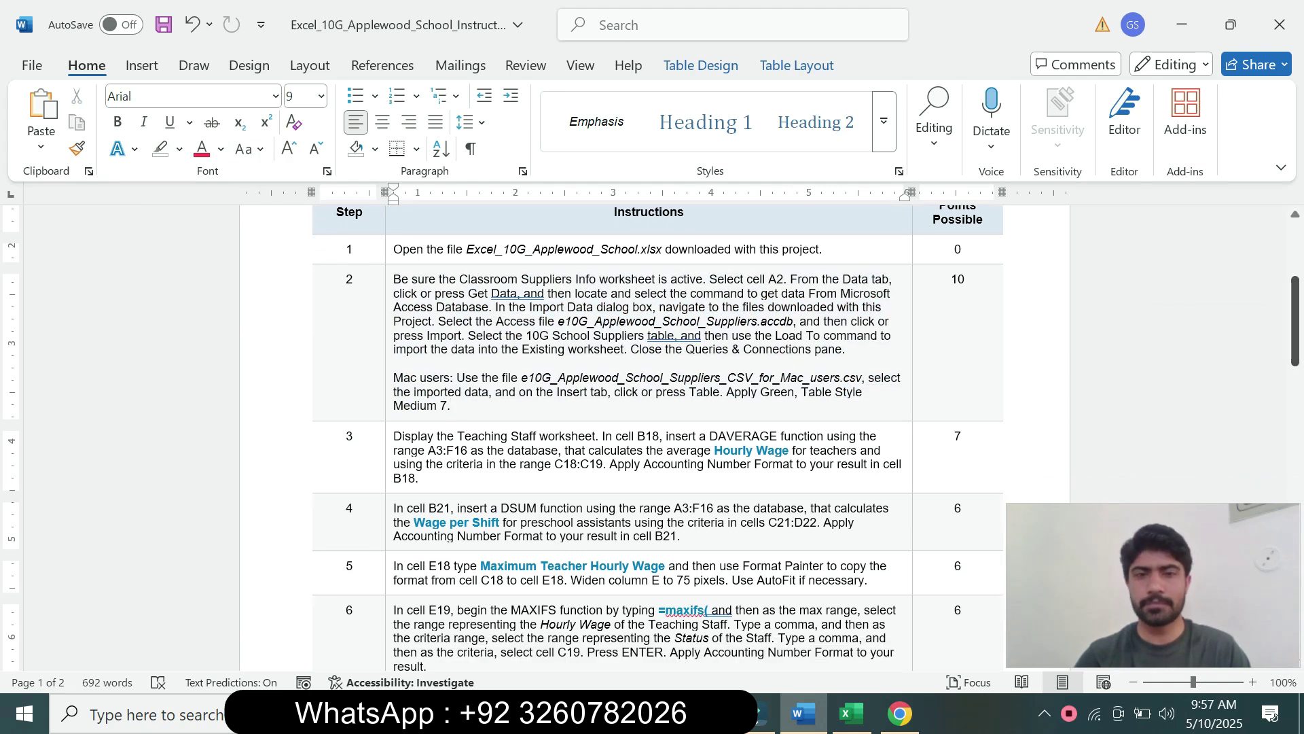
left_click(389, 464)
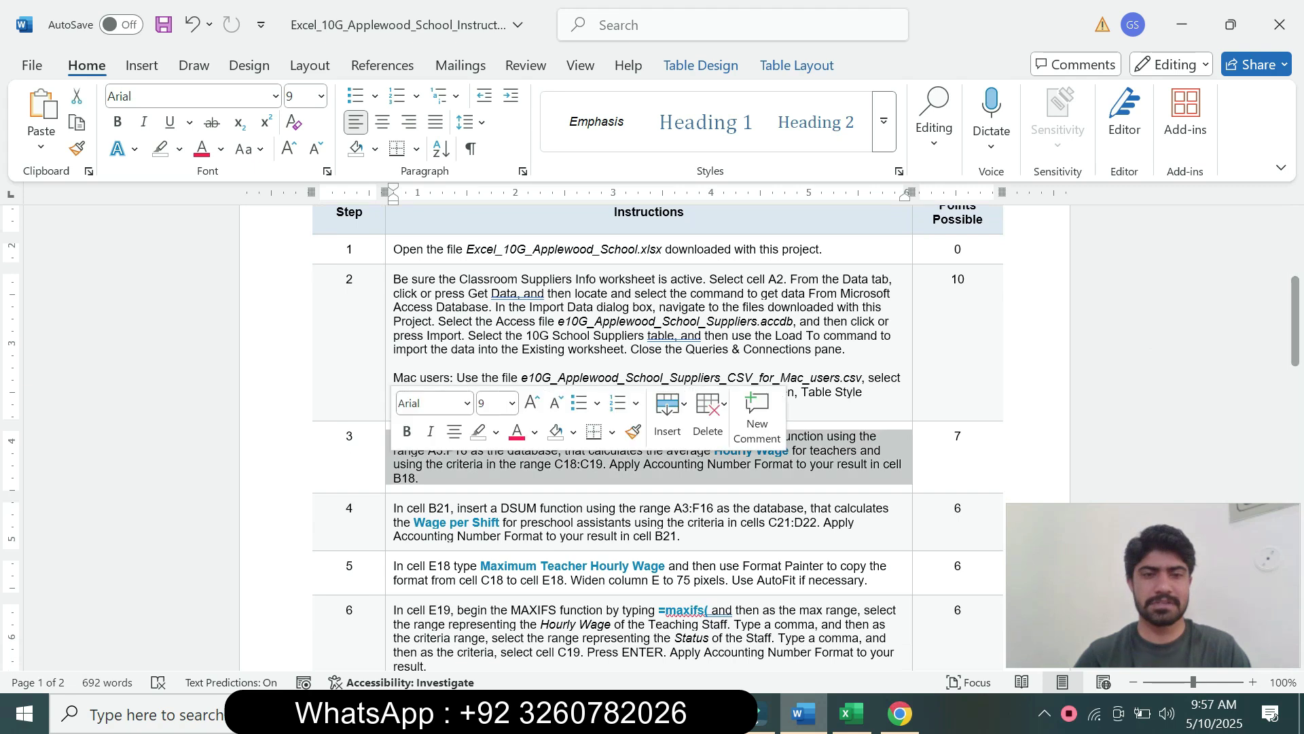
left_click(512, 403)
left_click(492, 136)
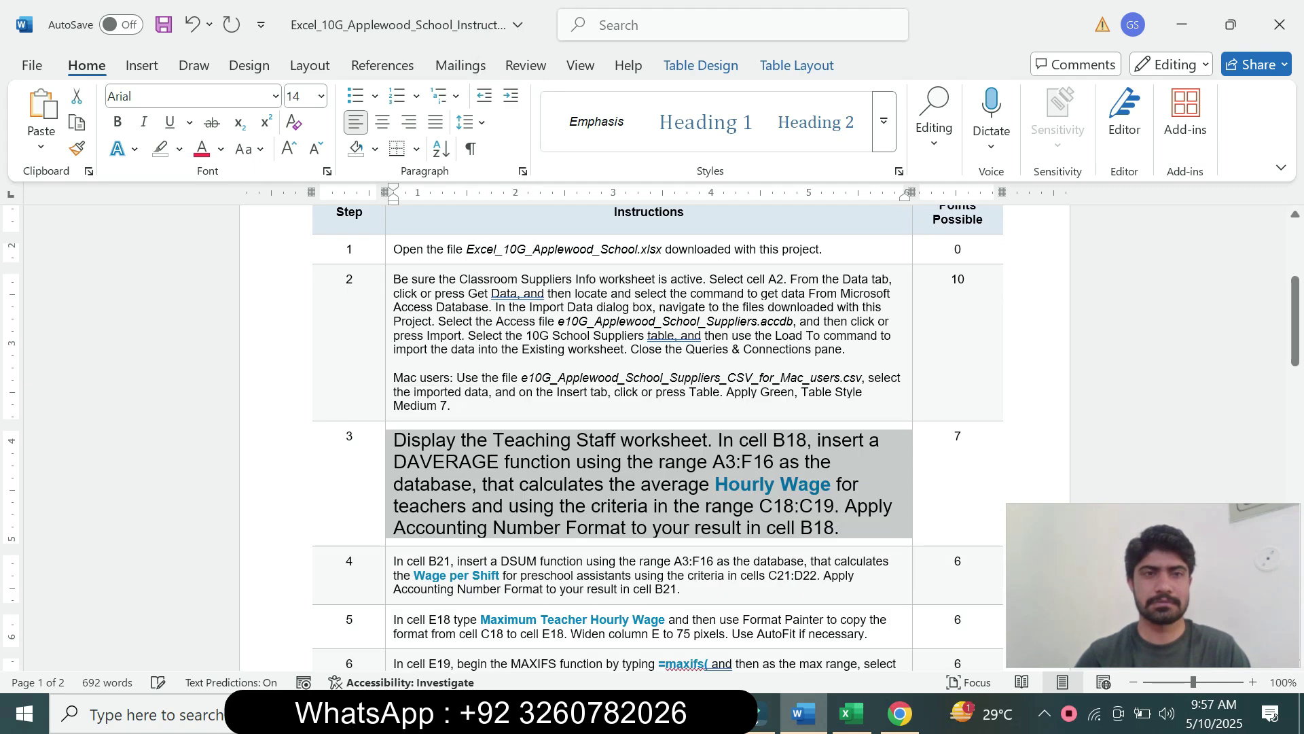
left_click(180, 148)
left_click(227, 221)
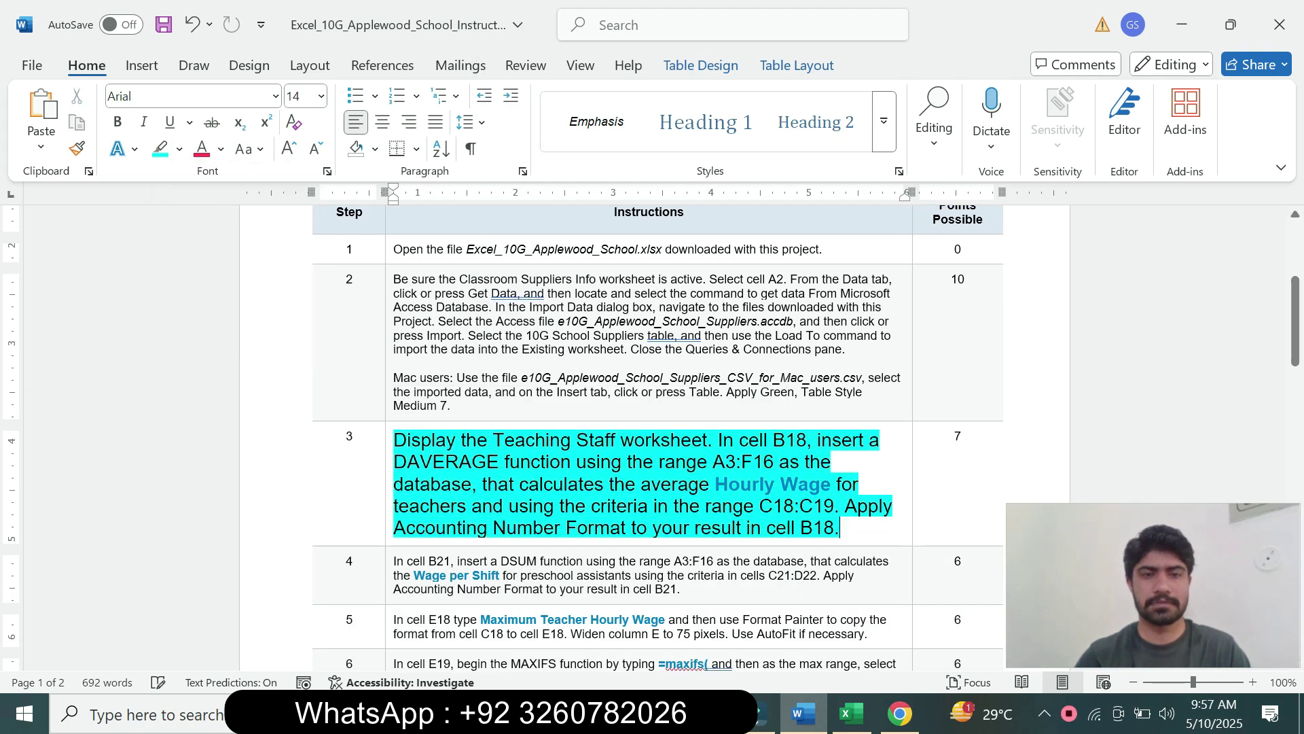
Read which worksheet step 3 requires, switch to Excel and display the Teaching Staff worksheet
left_click_drag(1296, 321, 1296, 336)
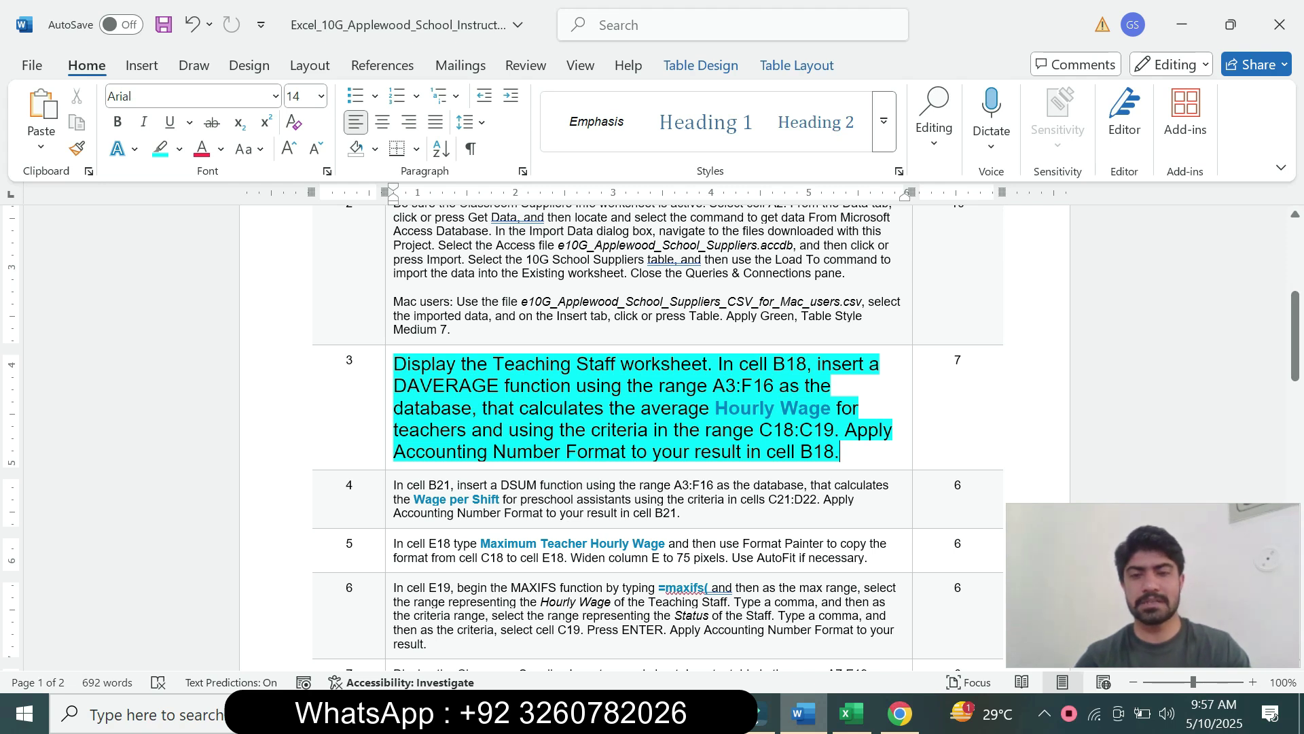
left_click_drag(462, 364, 707, 364)
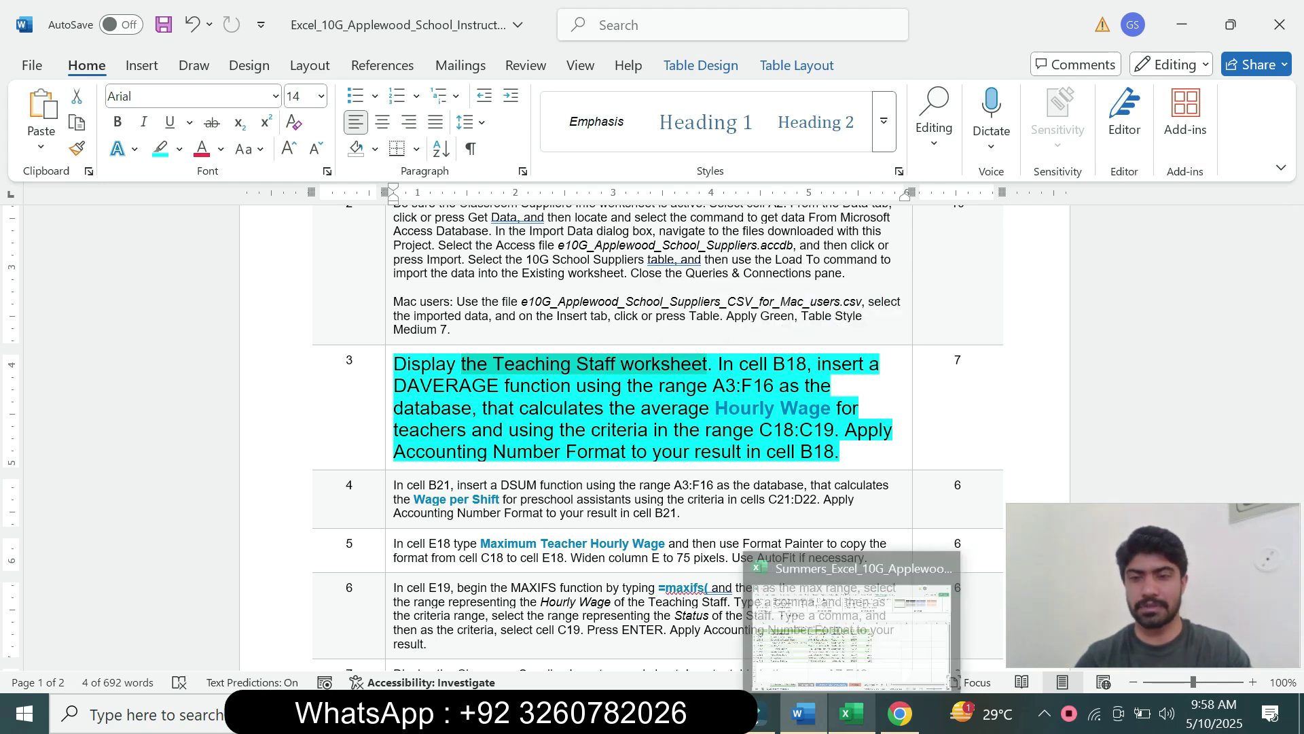
left_click(851, 714)
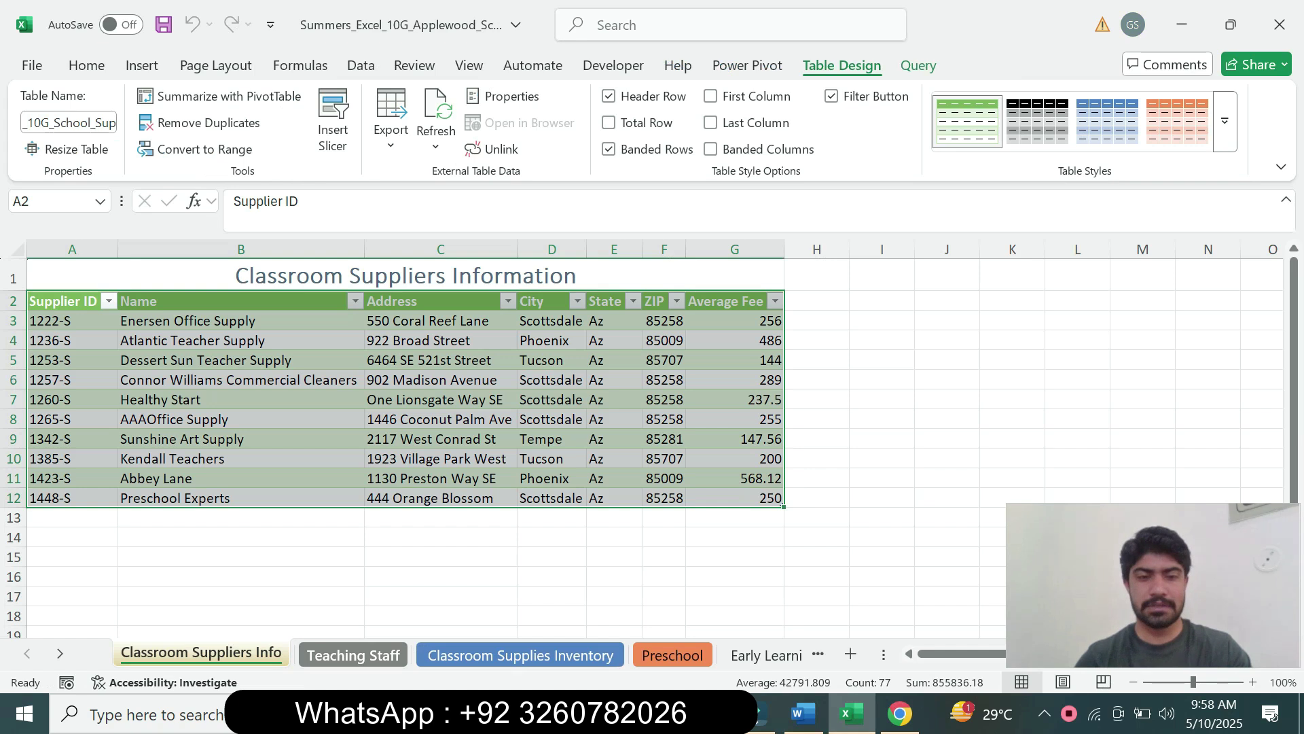
left_click(353, 654)
Check the target cell in the Word instructions, return to Excel and select cell B18 beside Average Hourly Wage for Teachers
left_click(803, 714)
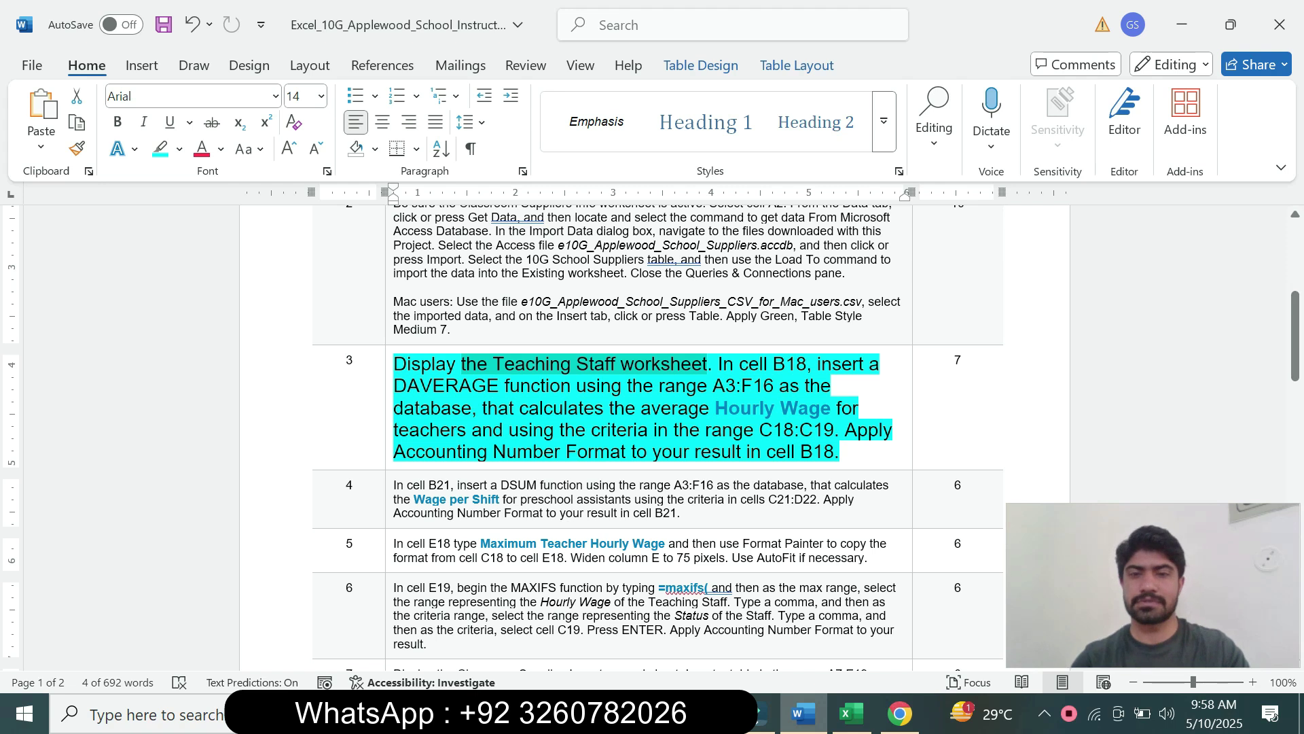
left_click(852, 714)
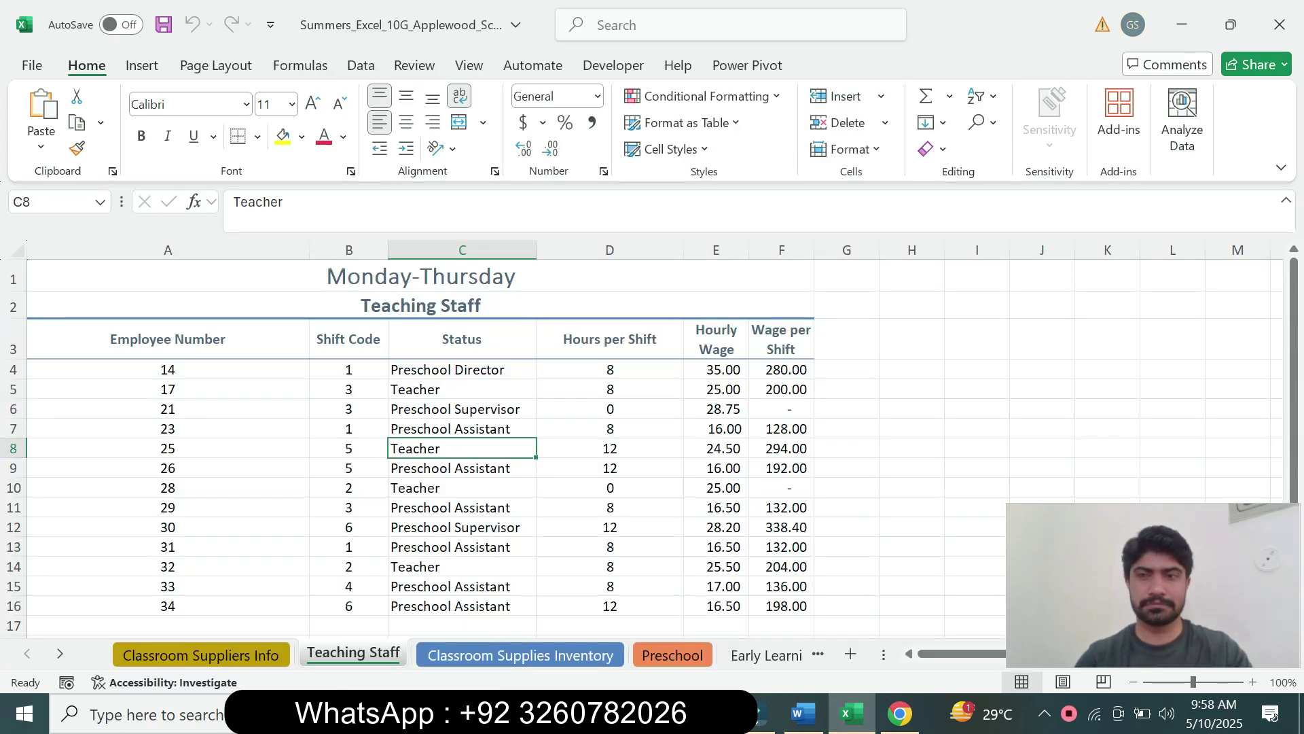
left_click_drag(1294, 360, 1294, 461)
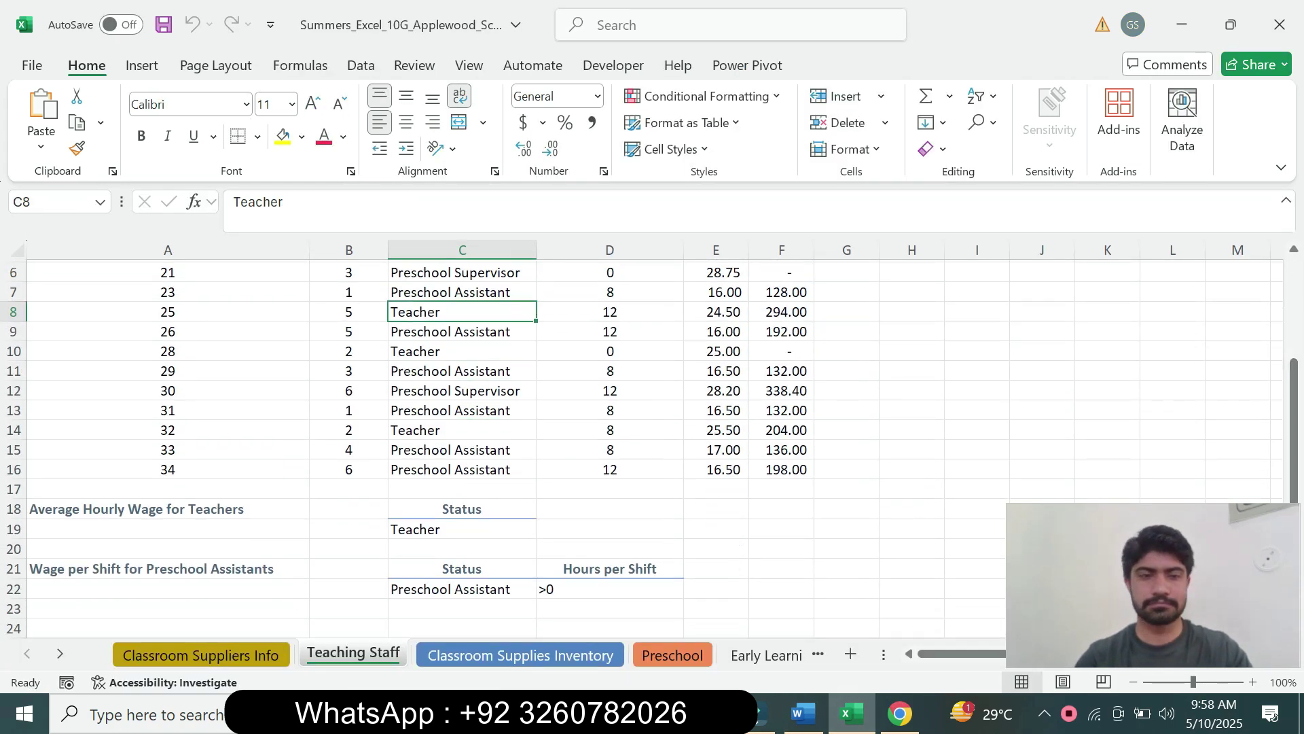
left_click(348, 549)
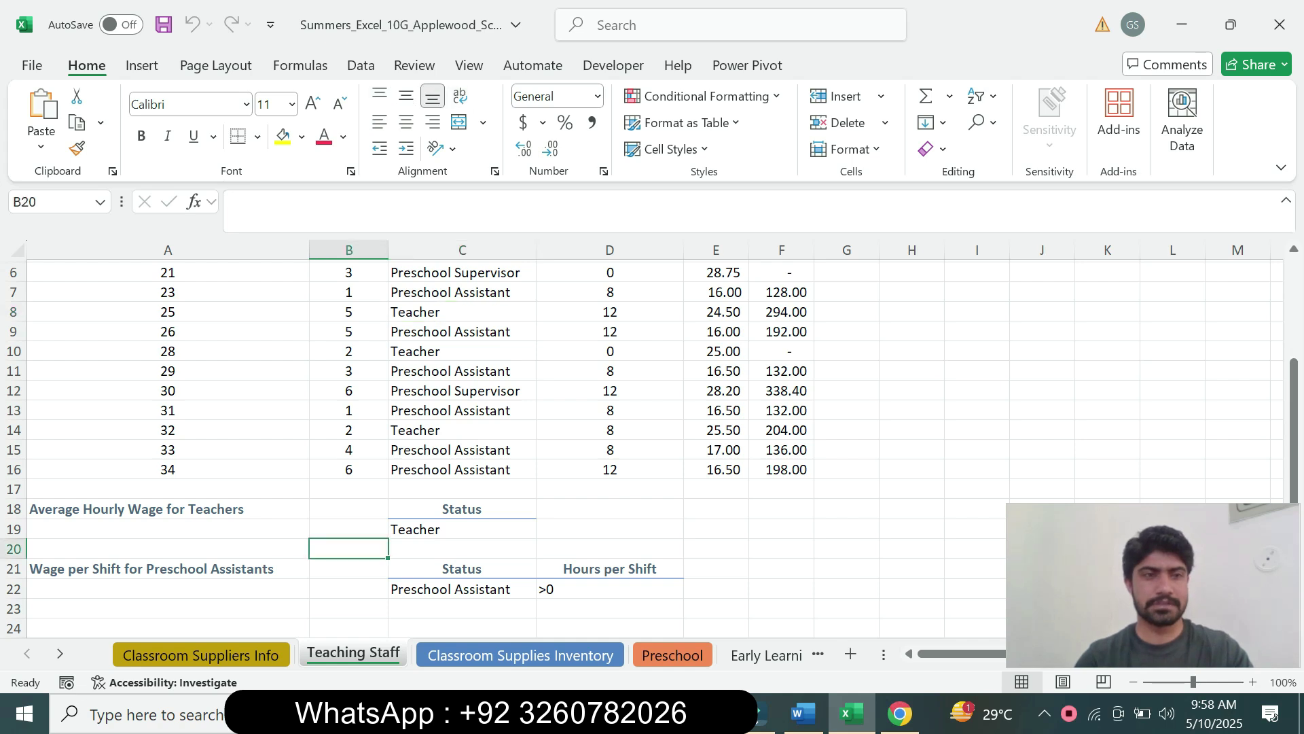
key("Up")
key("Up")
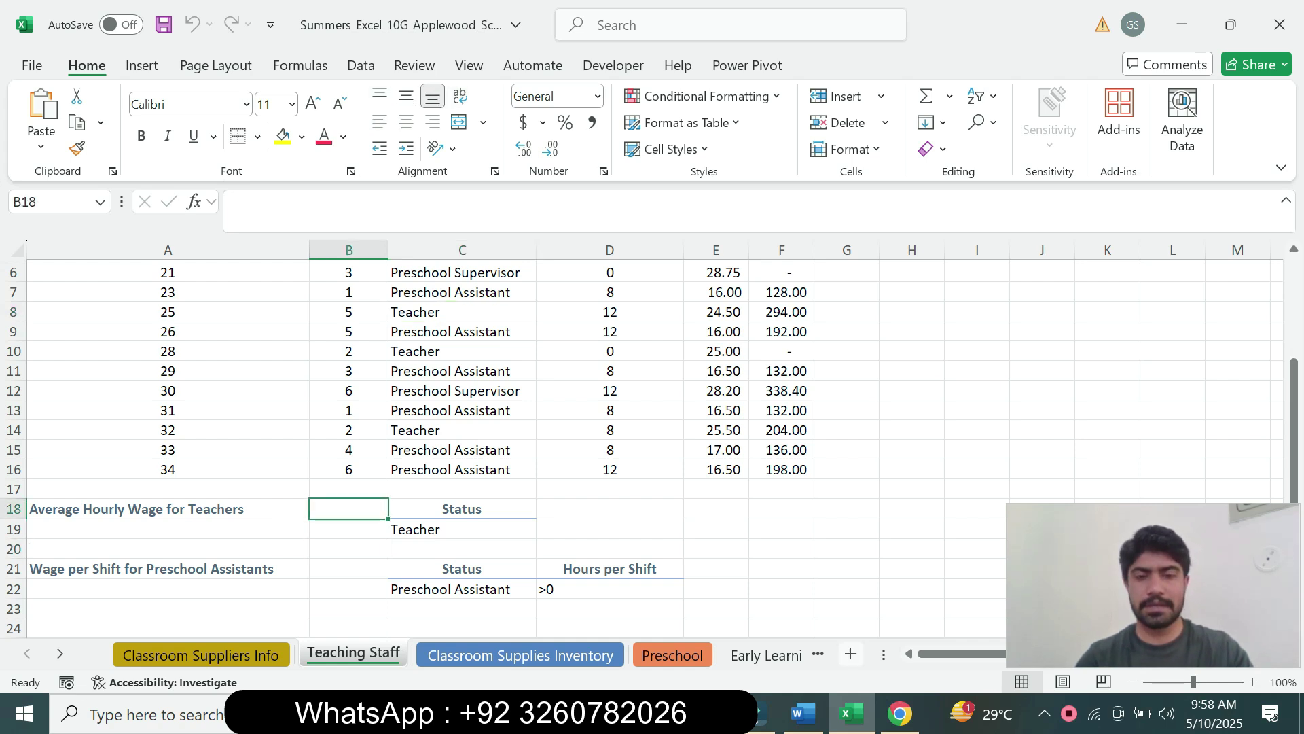
Recheck step 3 in the Word instructions, return to Excel and begin a DAVERAGE formula in cell B18
left_click(803, 713)
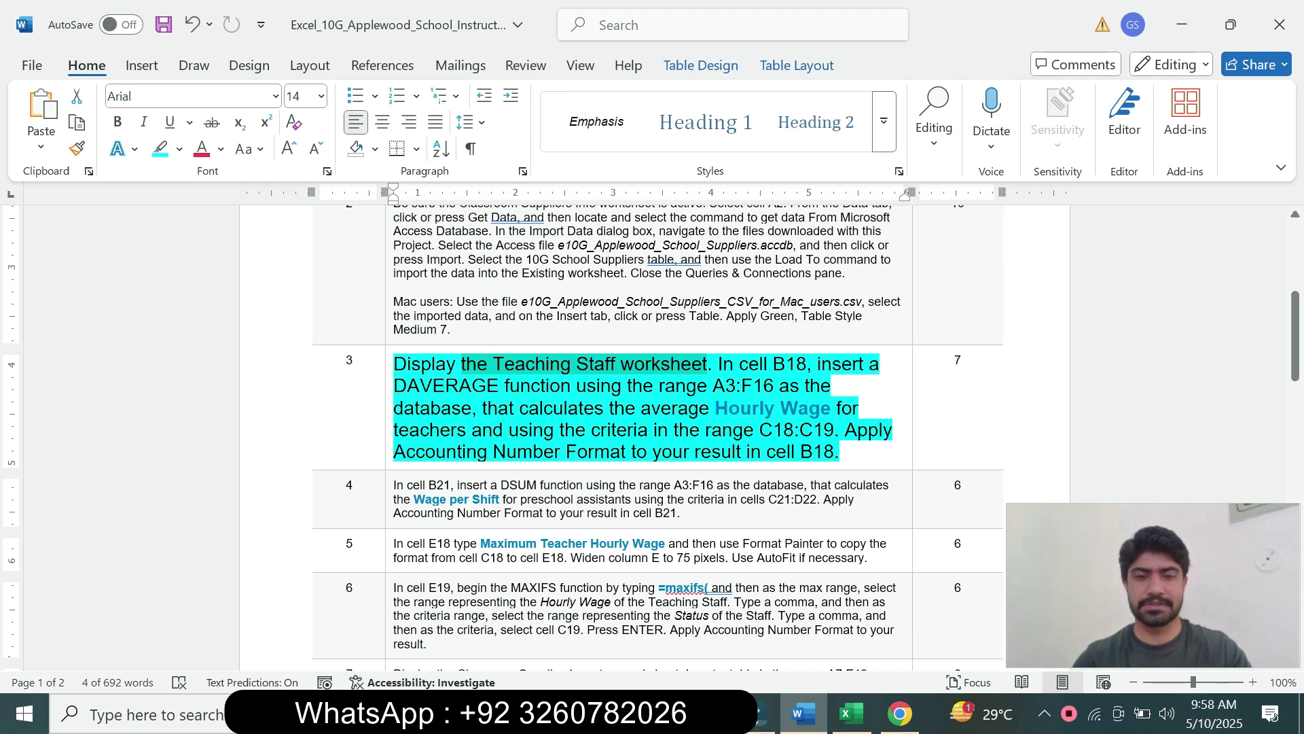
left_click(851, 713)
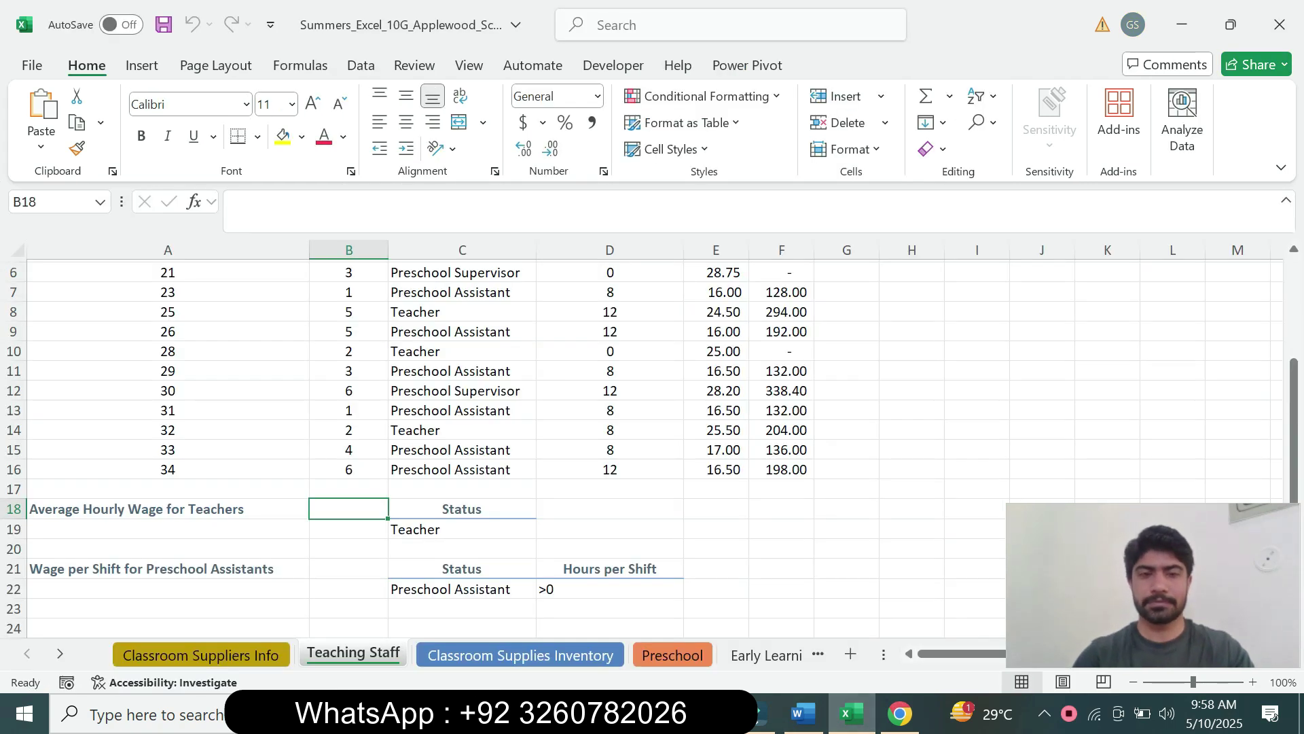
type("=")
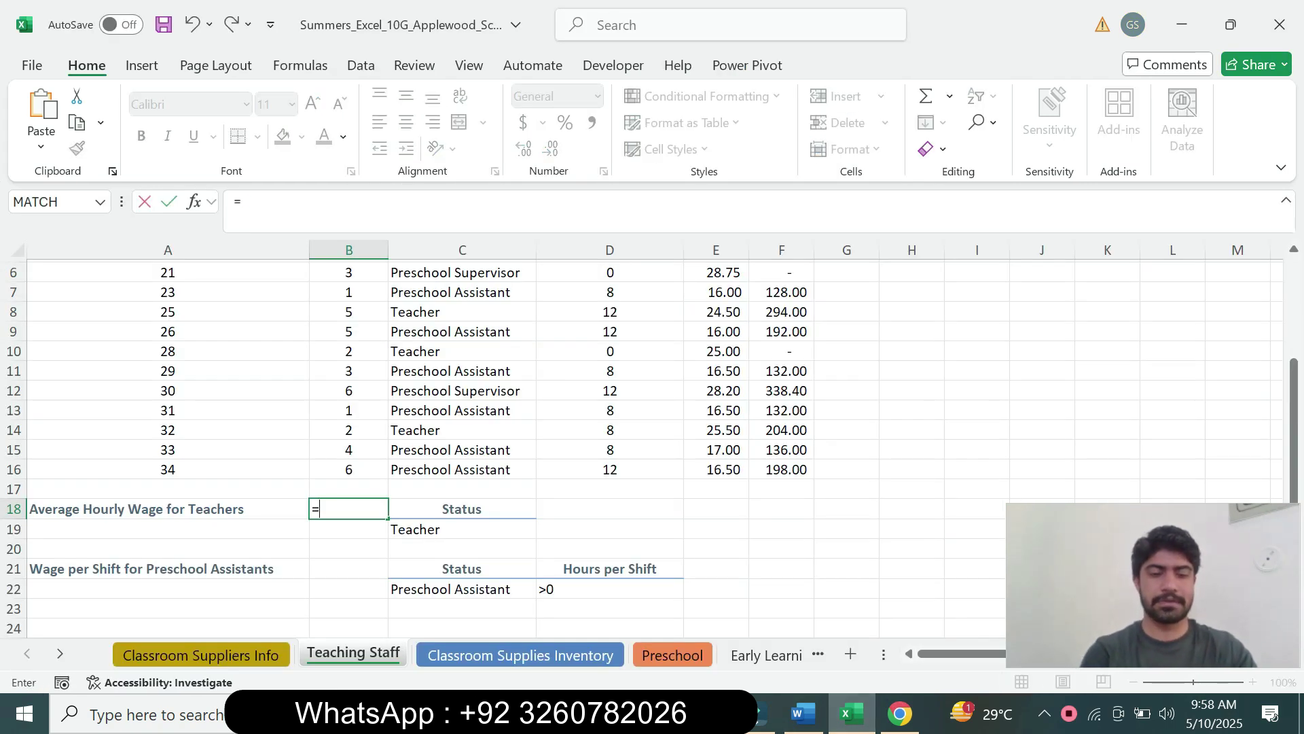
type("da")
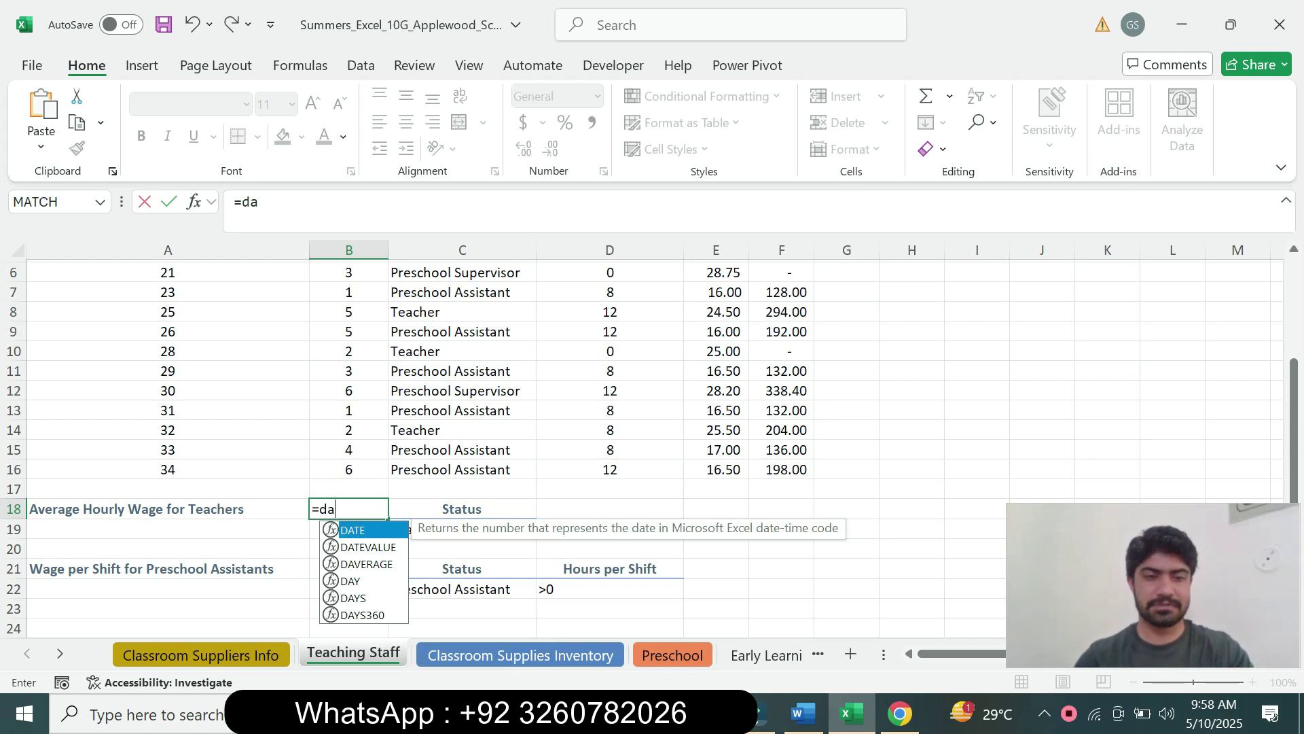
key("Down")
key("Down")
key("Tab")
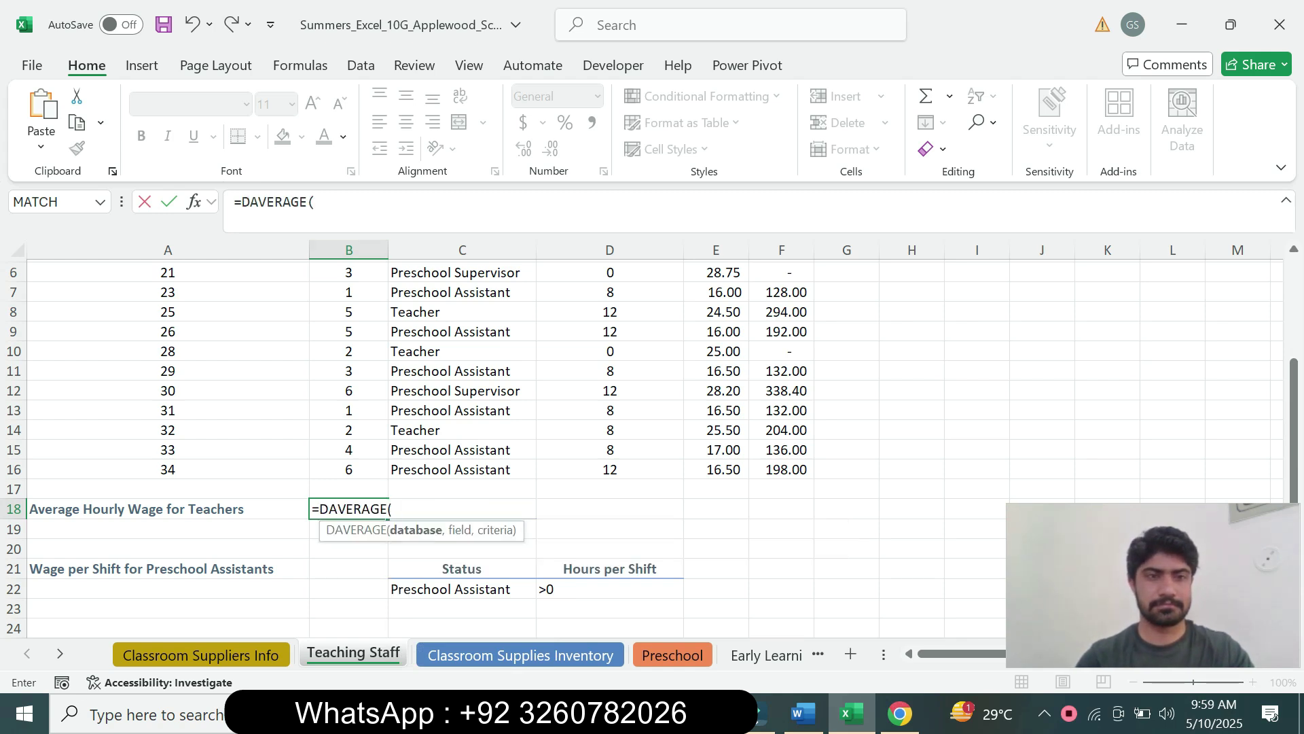
left_click(320, 203)
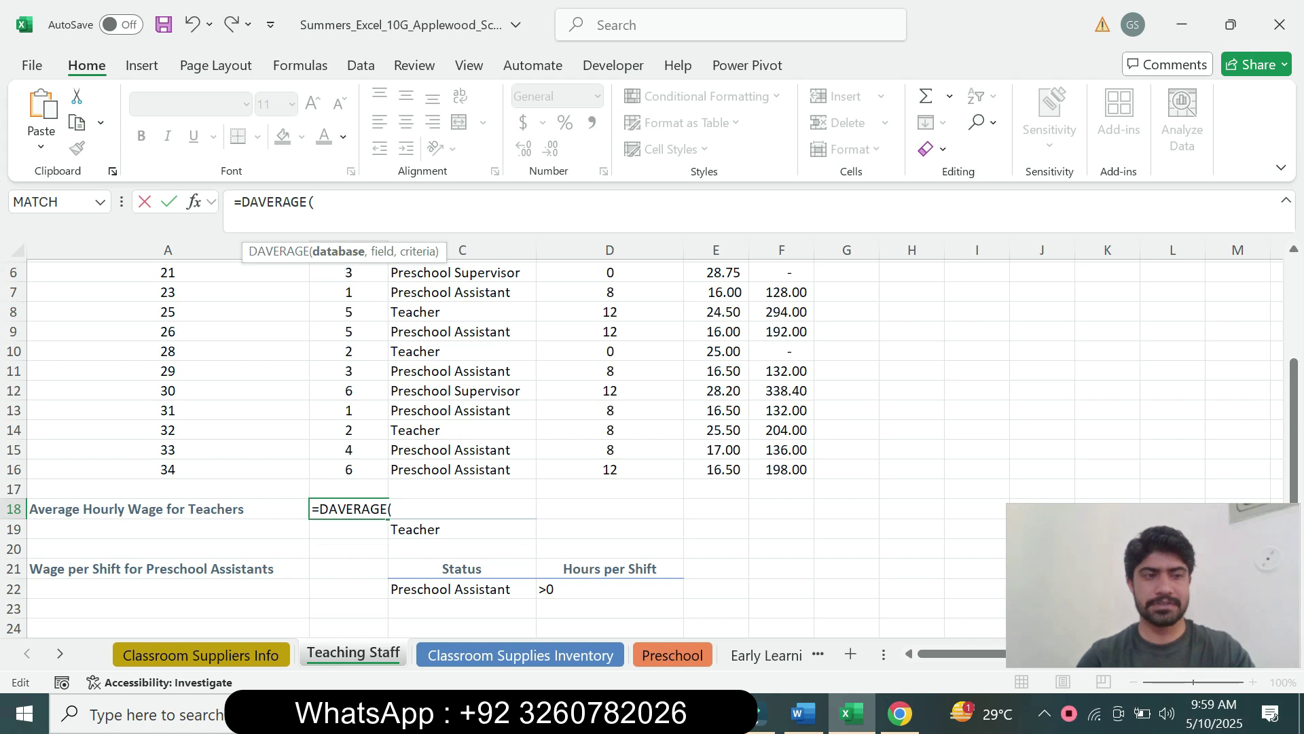
Check the database range in the Word instructions and enter A3:F16 as the DAVERAGE database argument in Excel
left_click(804, 714)
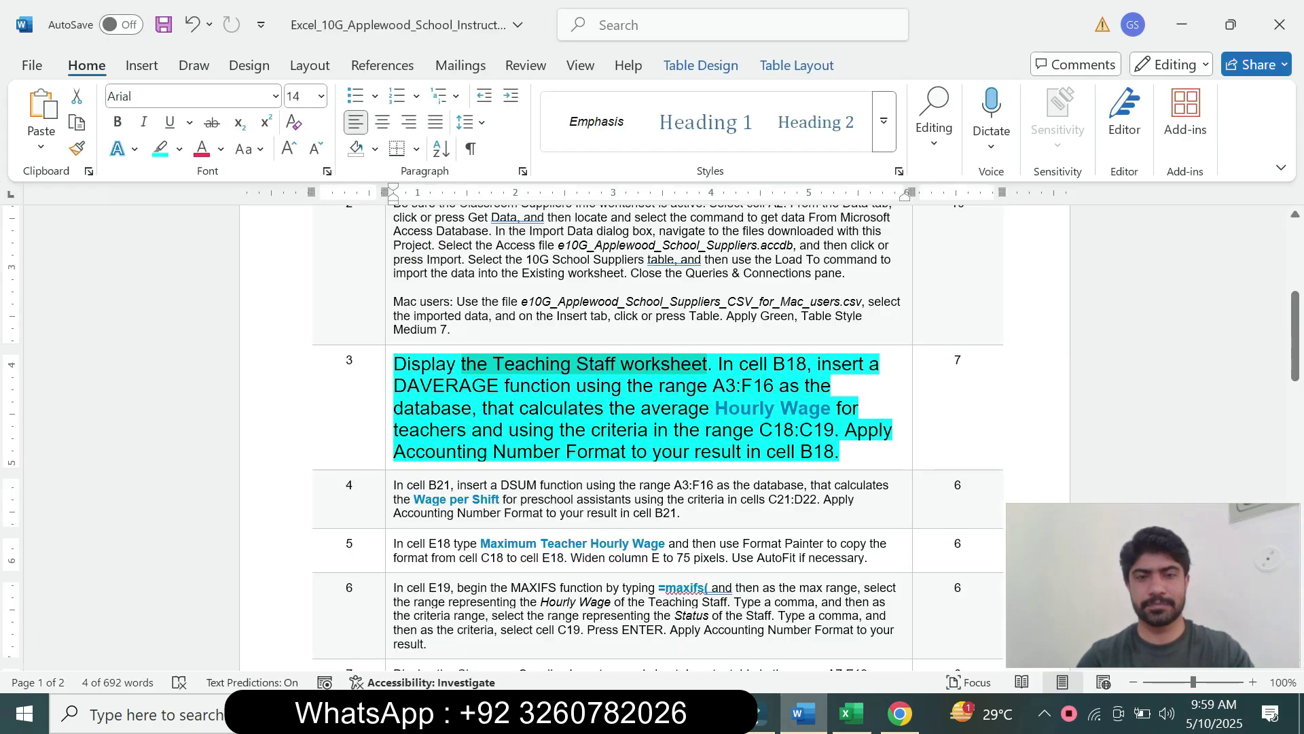
left_click_drag(505, 386, 736, 386)
left_click(852, 713)
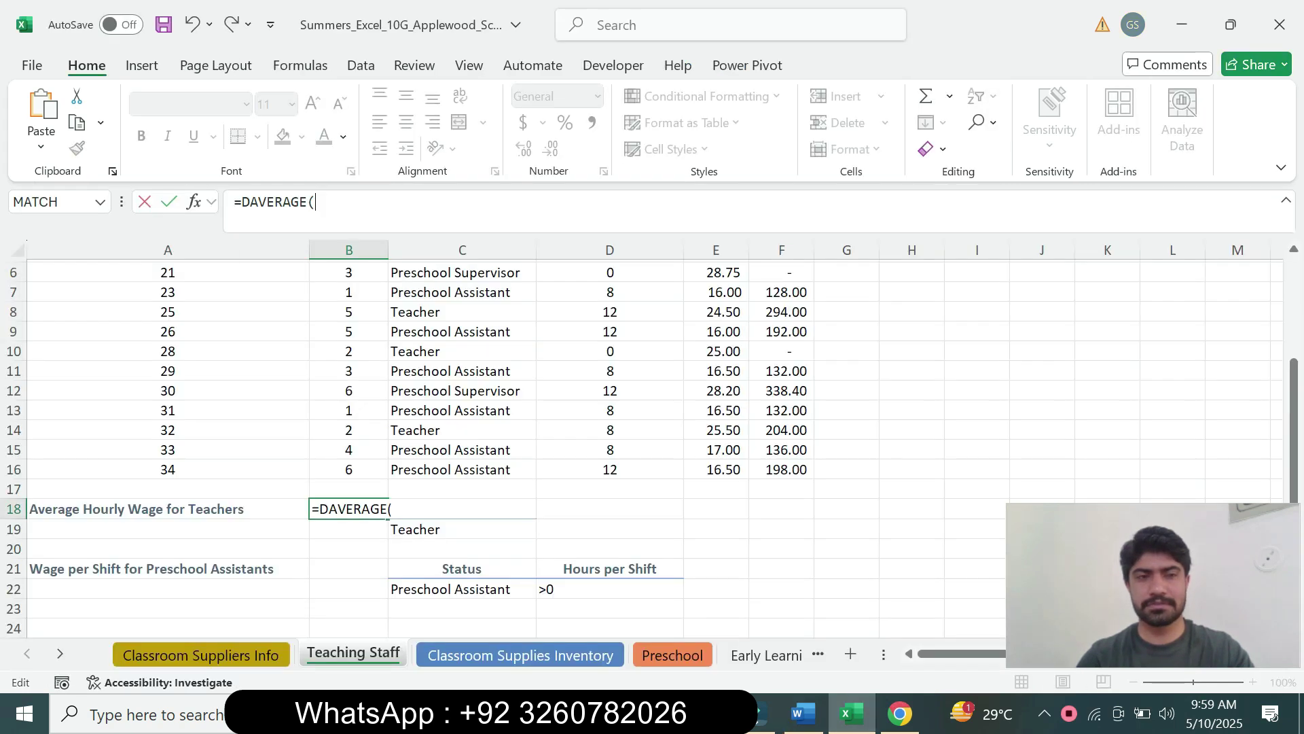
scroll(652, 448, "up", 2)
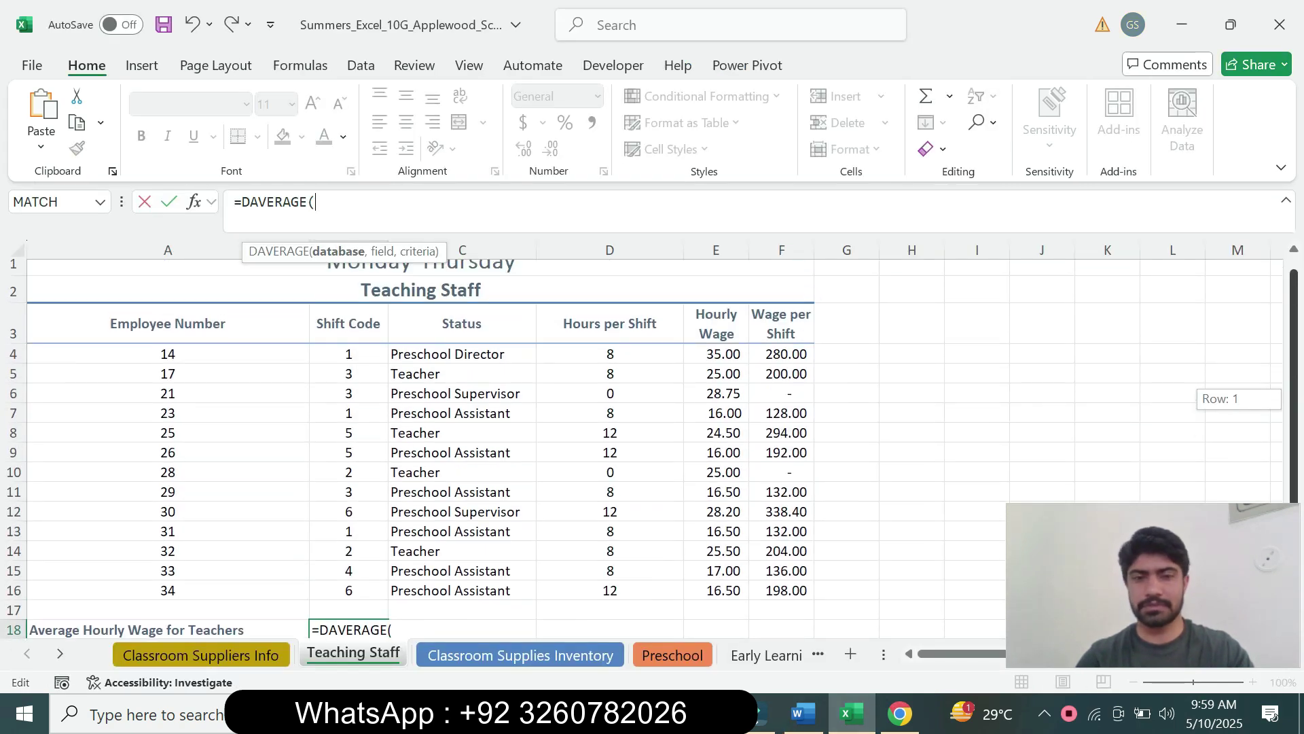
left_click_drag(170, 326, 781, 589)
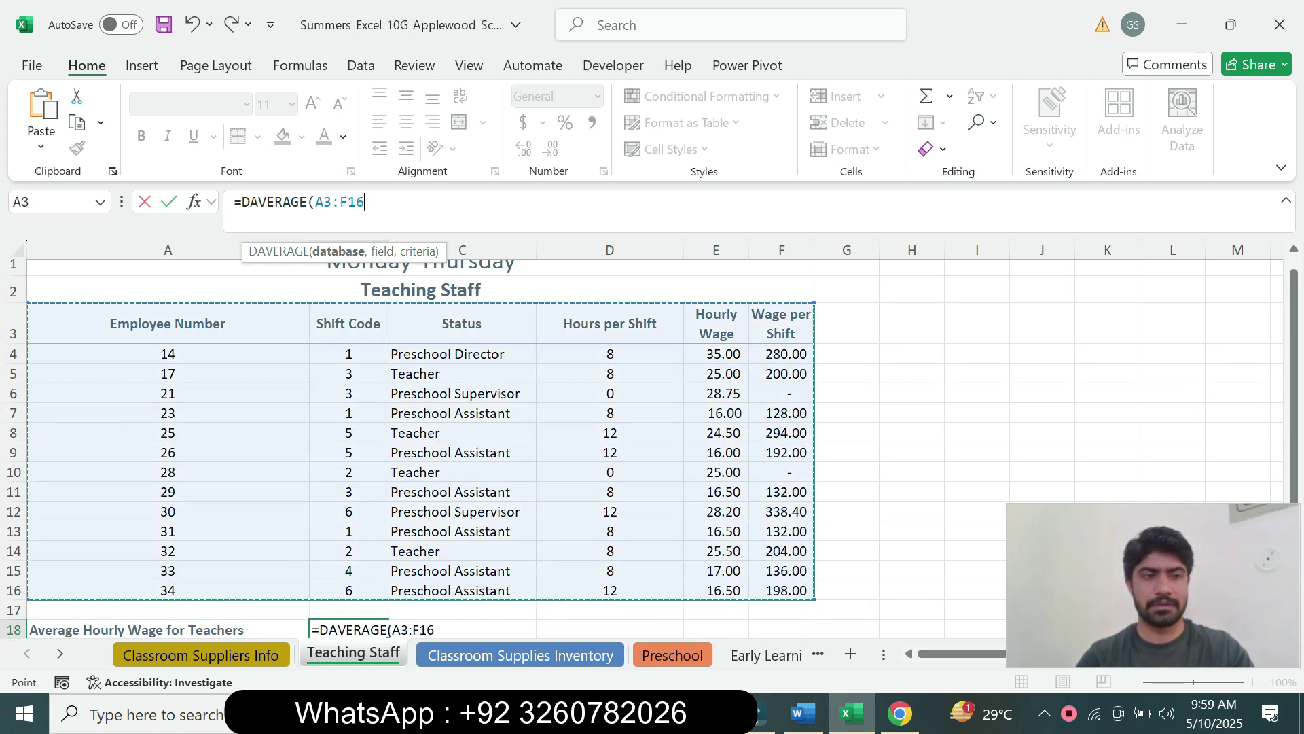
type(",")
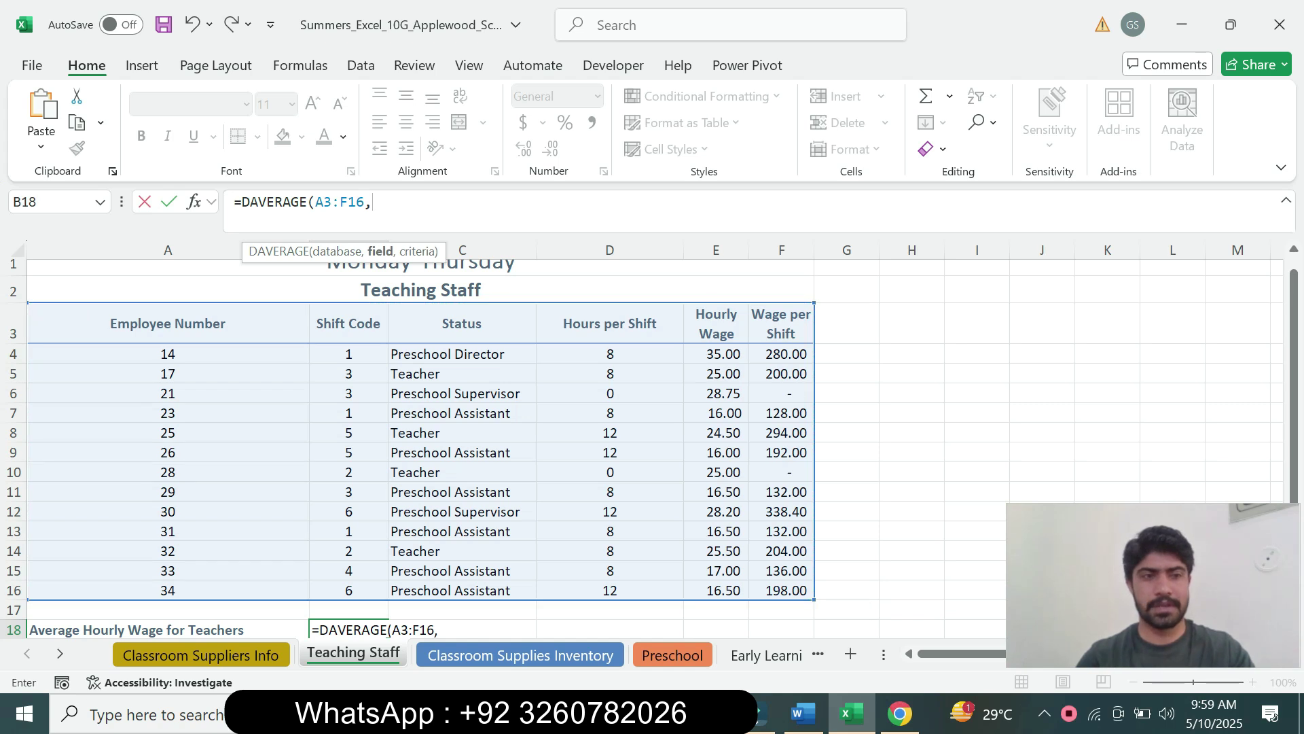
Check the field name in the Word instructions and enter "Hourly Wage" as the DAVERAGE field argument in Excel
left_click(803, 713)
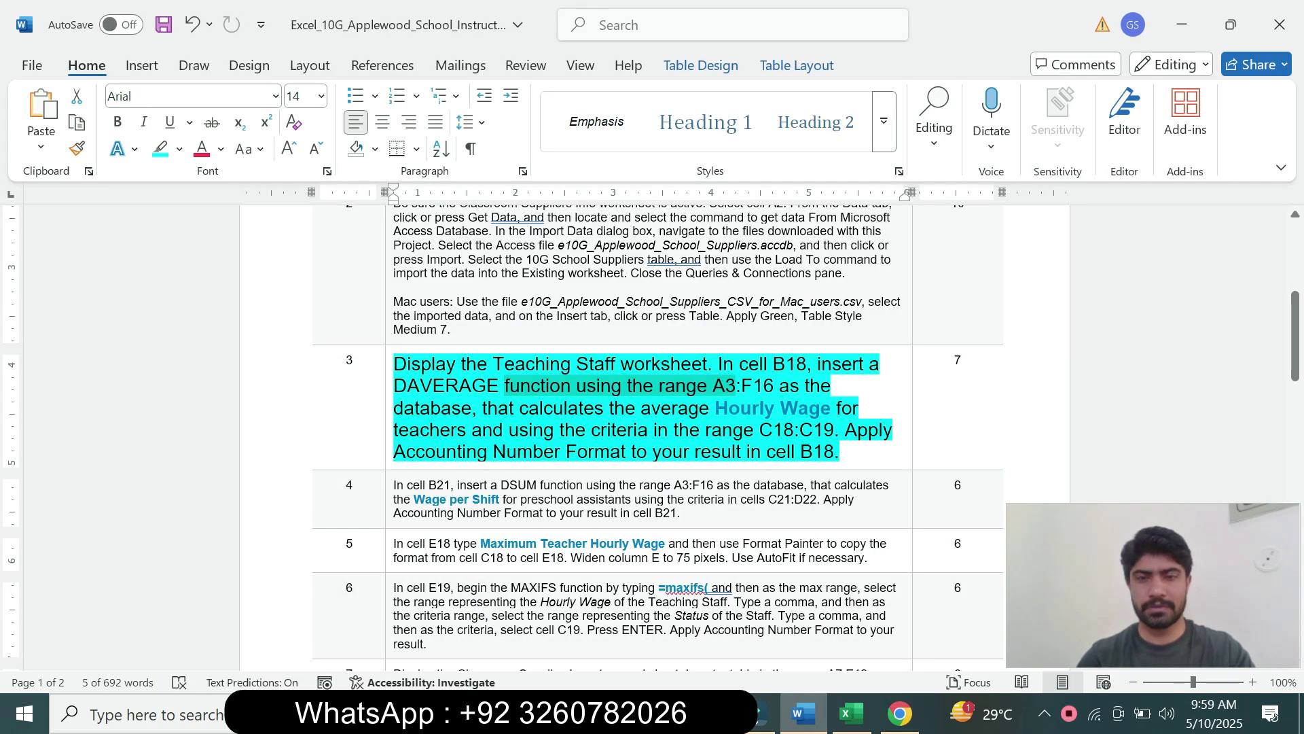
left_click_drag(716, 408, 830, 408)
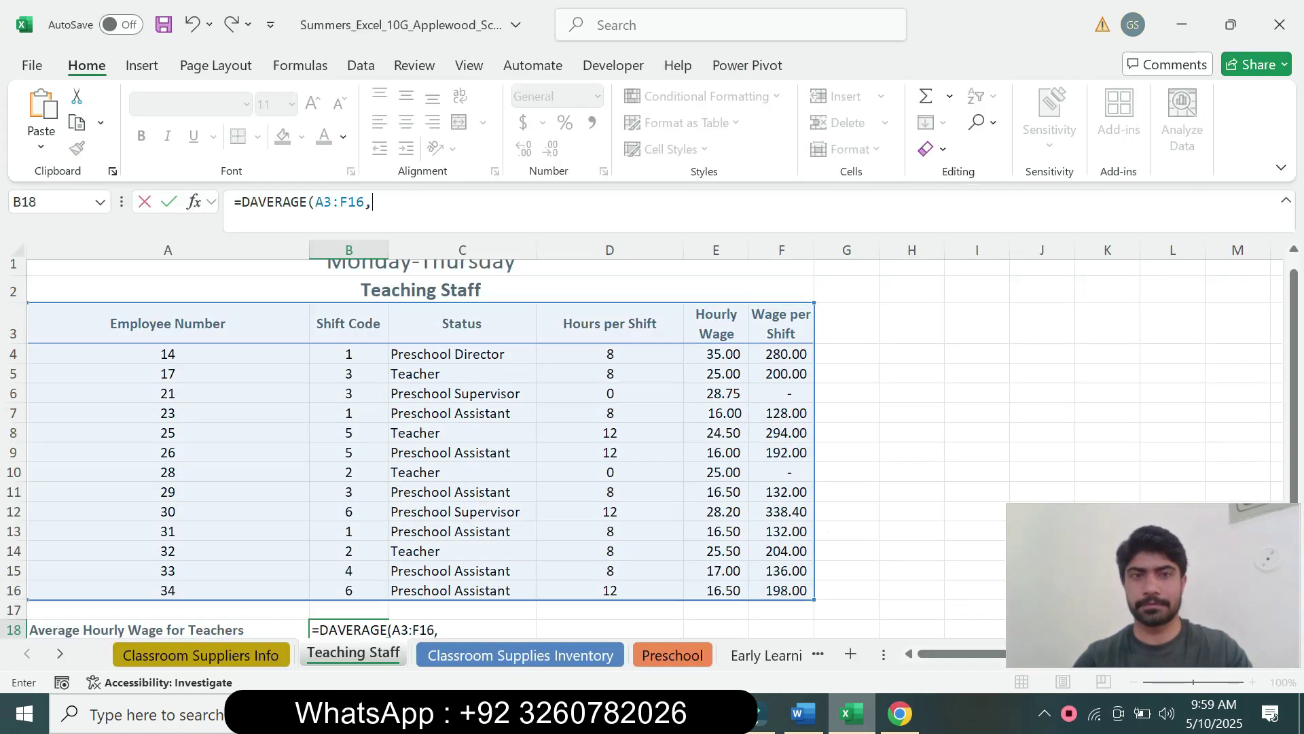
left_click(851, 713)
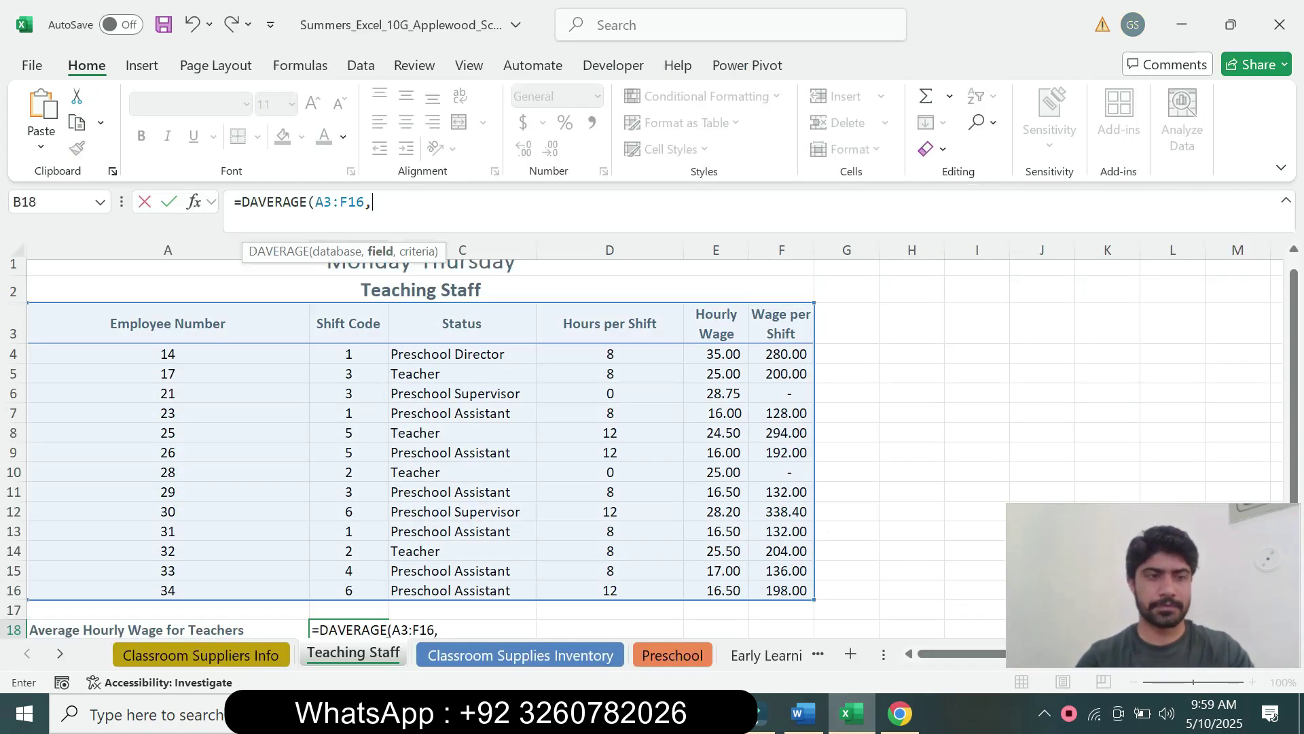
type("\"Hourly Wage")
scroll(435, 442, "down", 3)
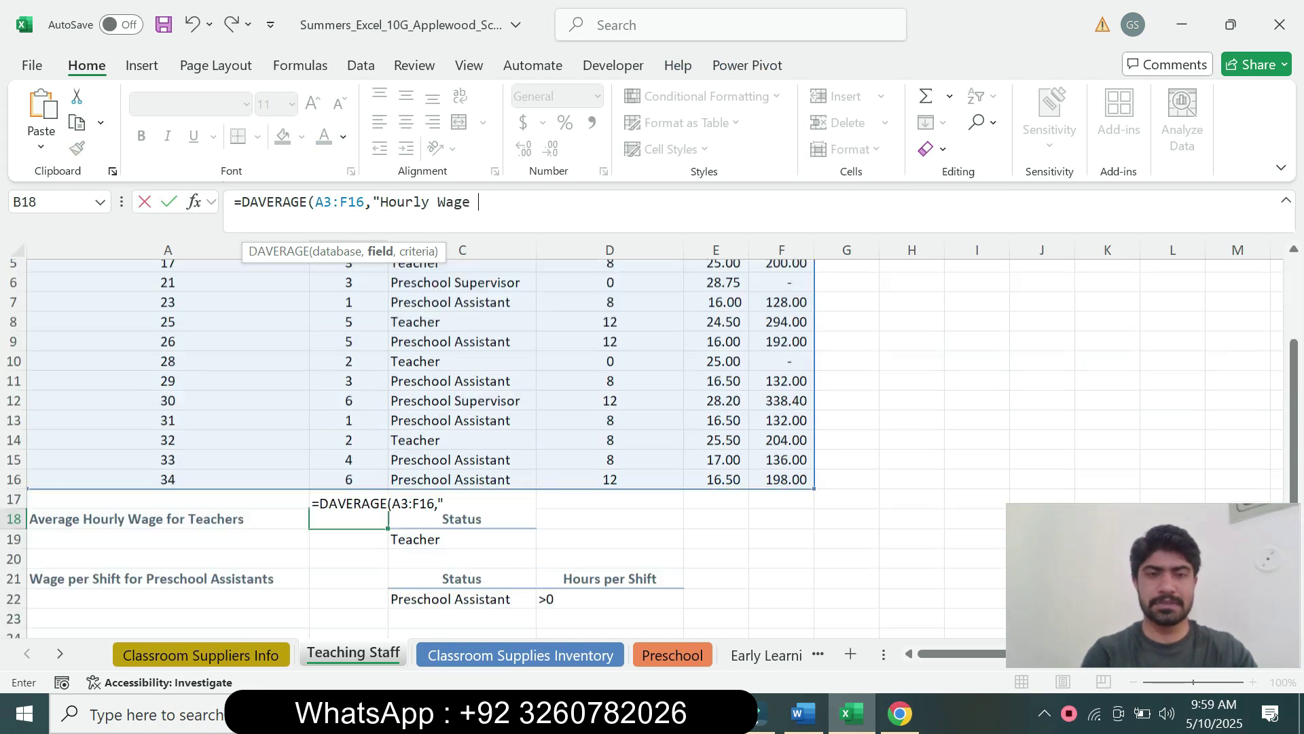
type("\",")
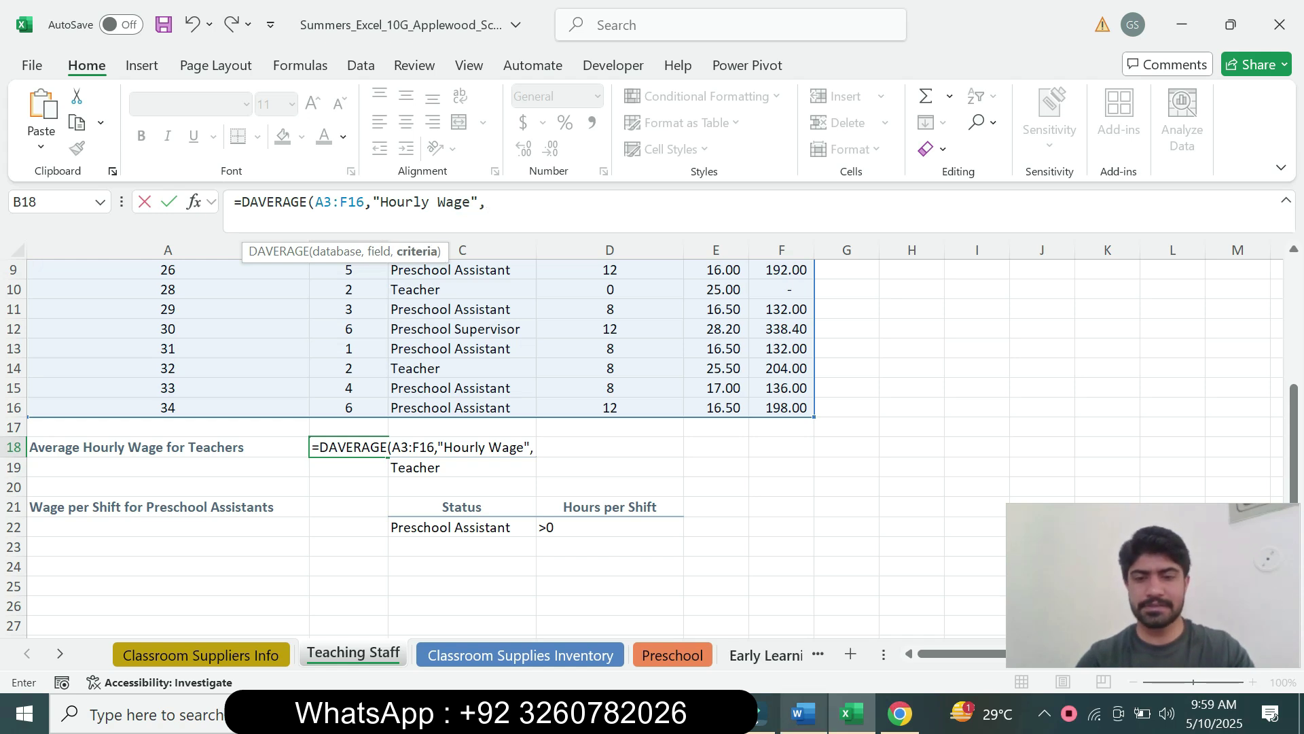
Check the criteria range in the Word instructions, then complete the DAVERAGE formula in Excel with criteria C18:C19
left_click(804, 714)
left_click_drag(760, 430, 834, 430)
left_click(851, 713)
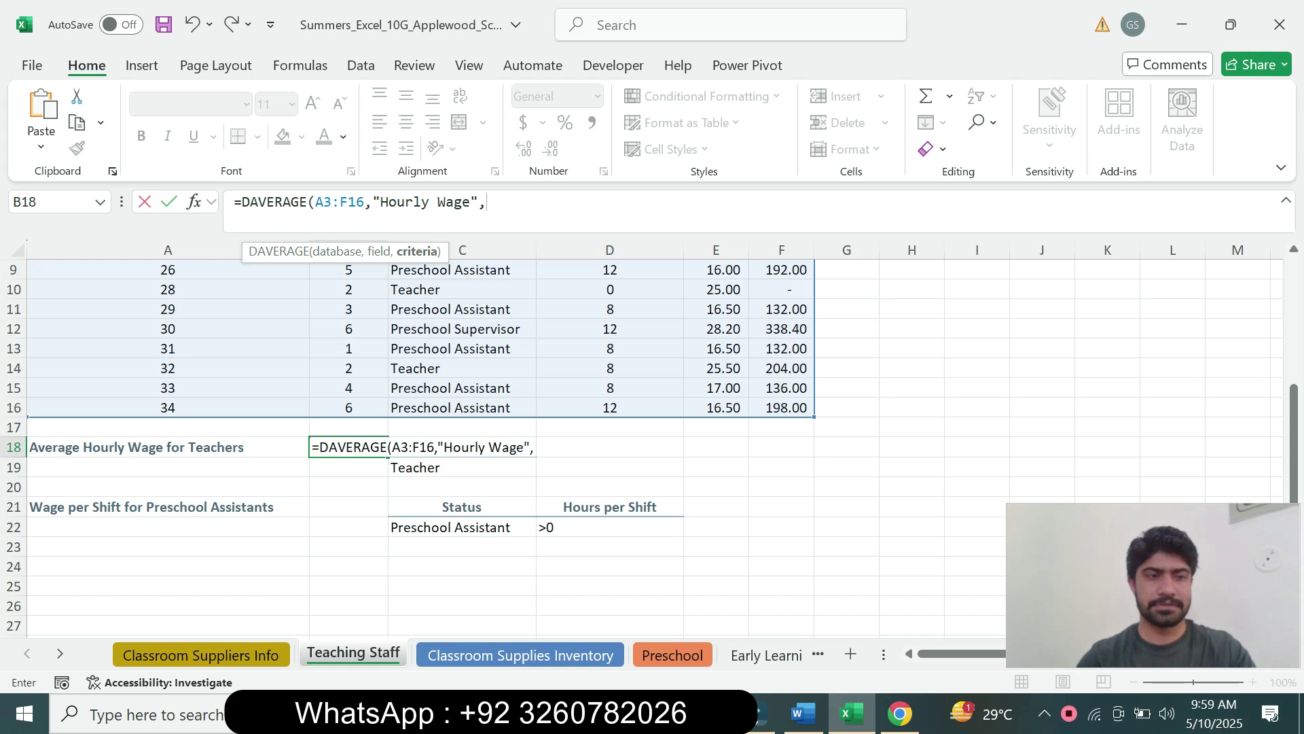
type("c")
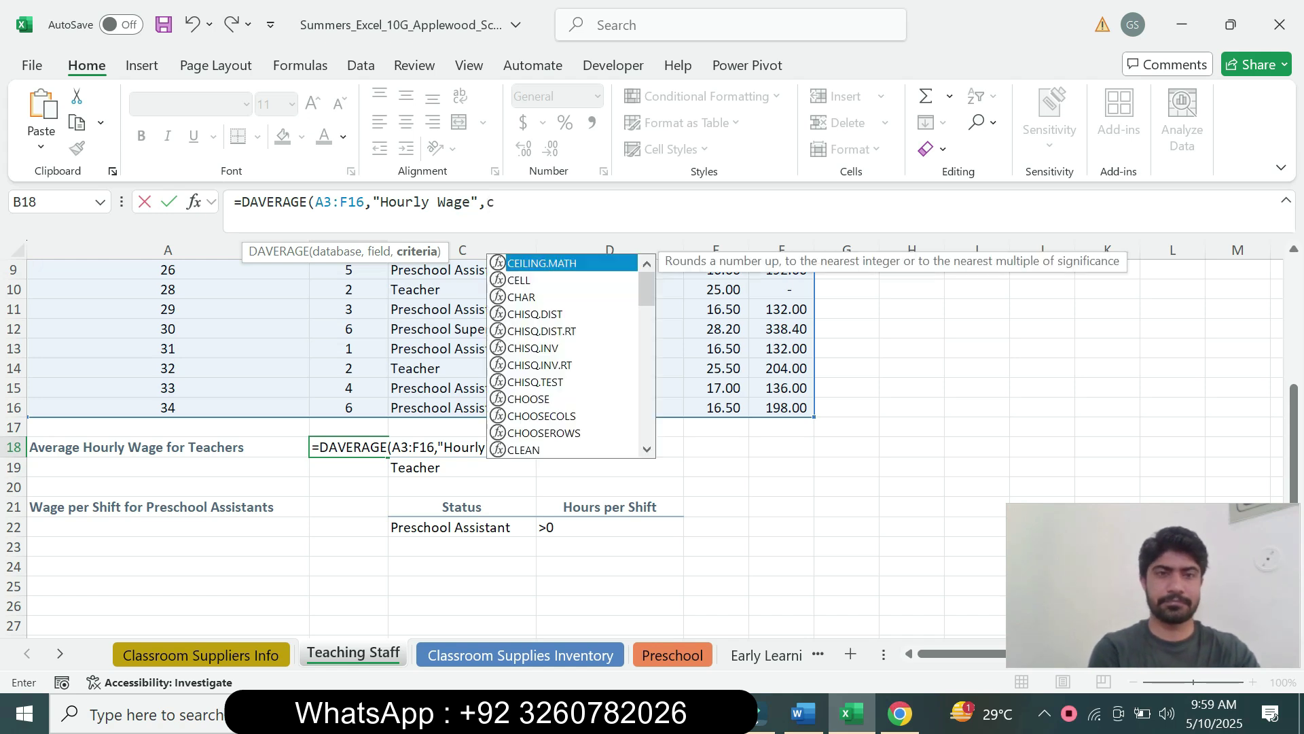
type("18")
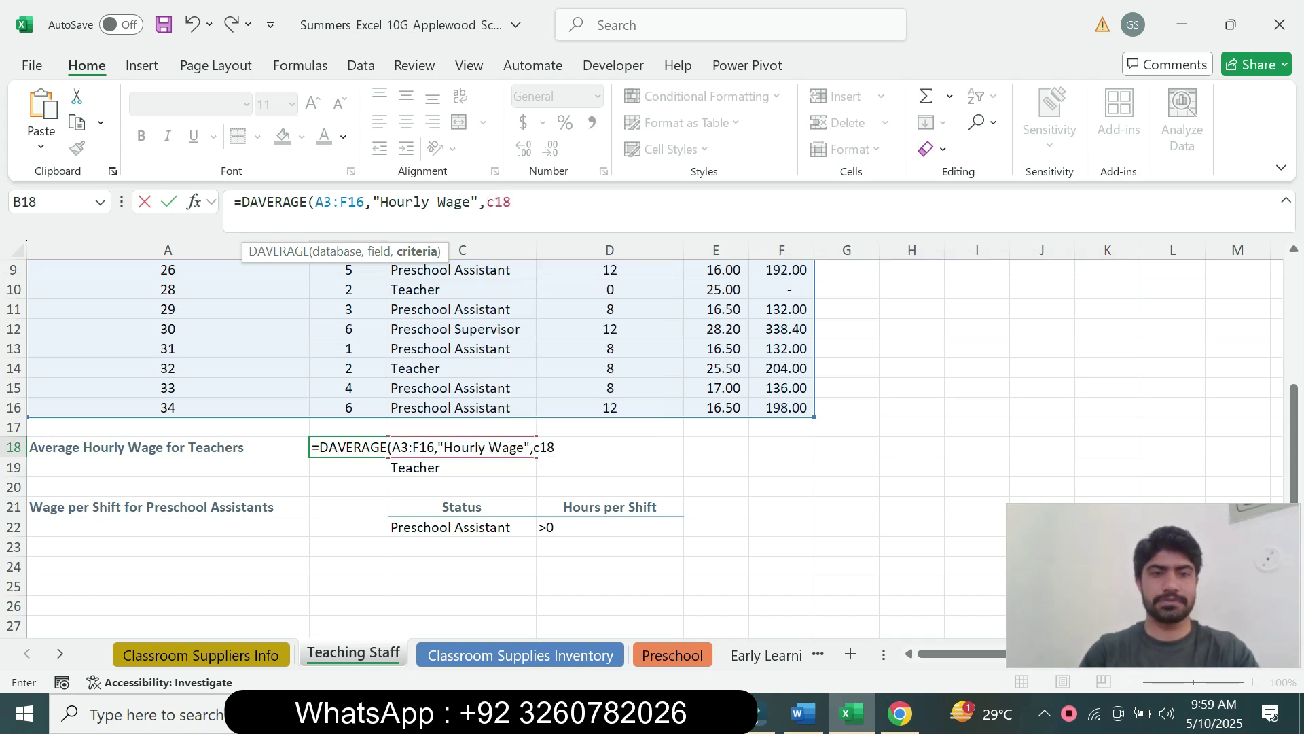
type(":C19")
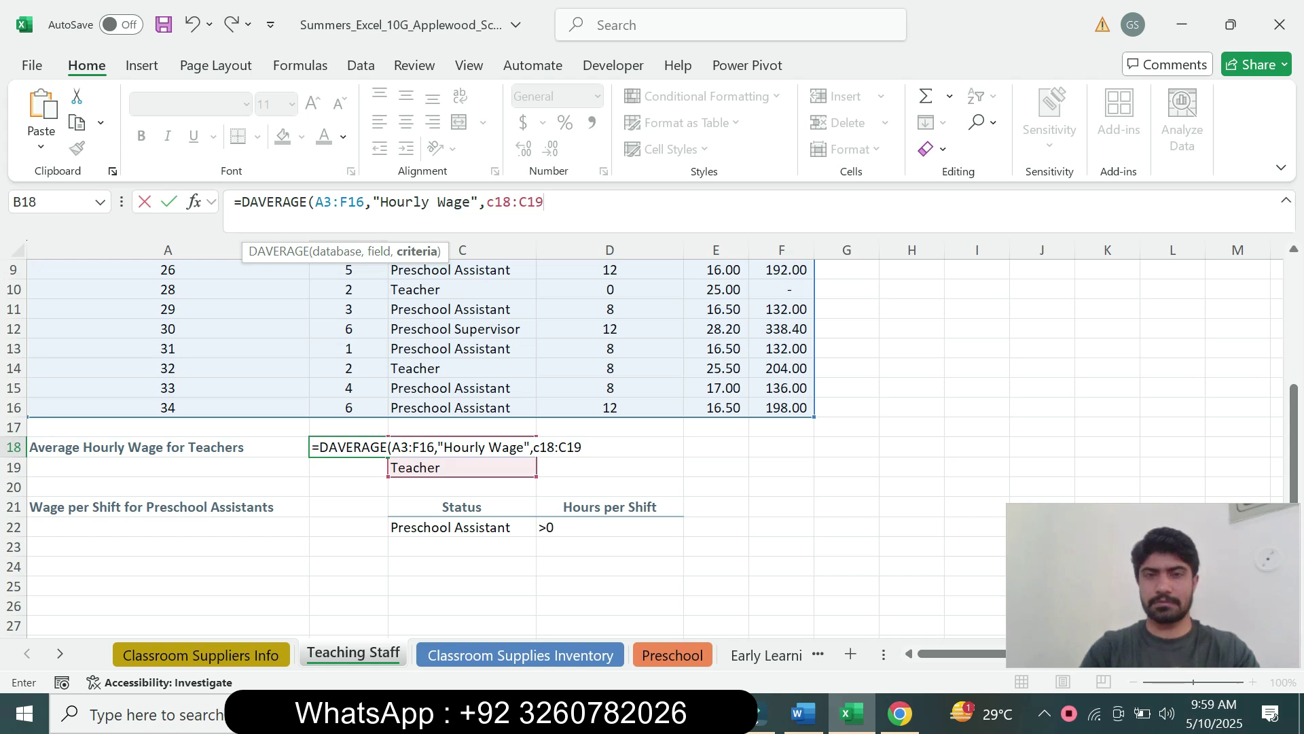
type(")")
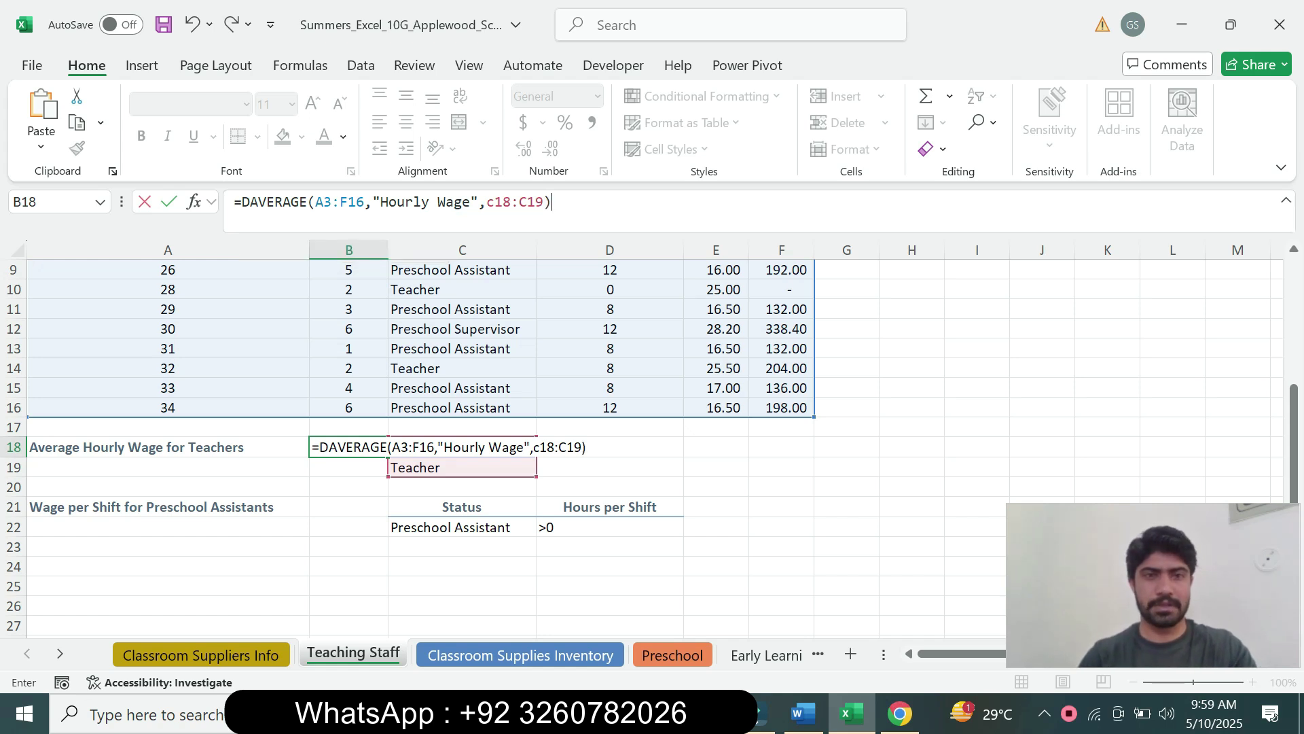
key("Return")
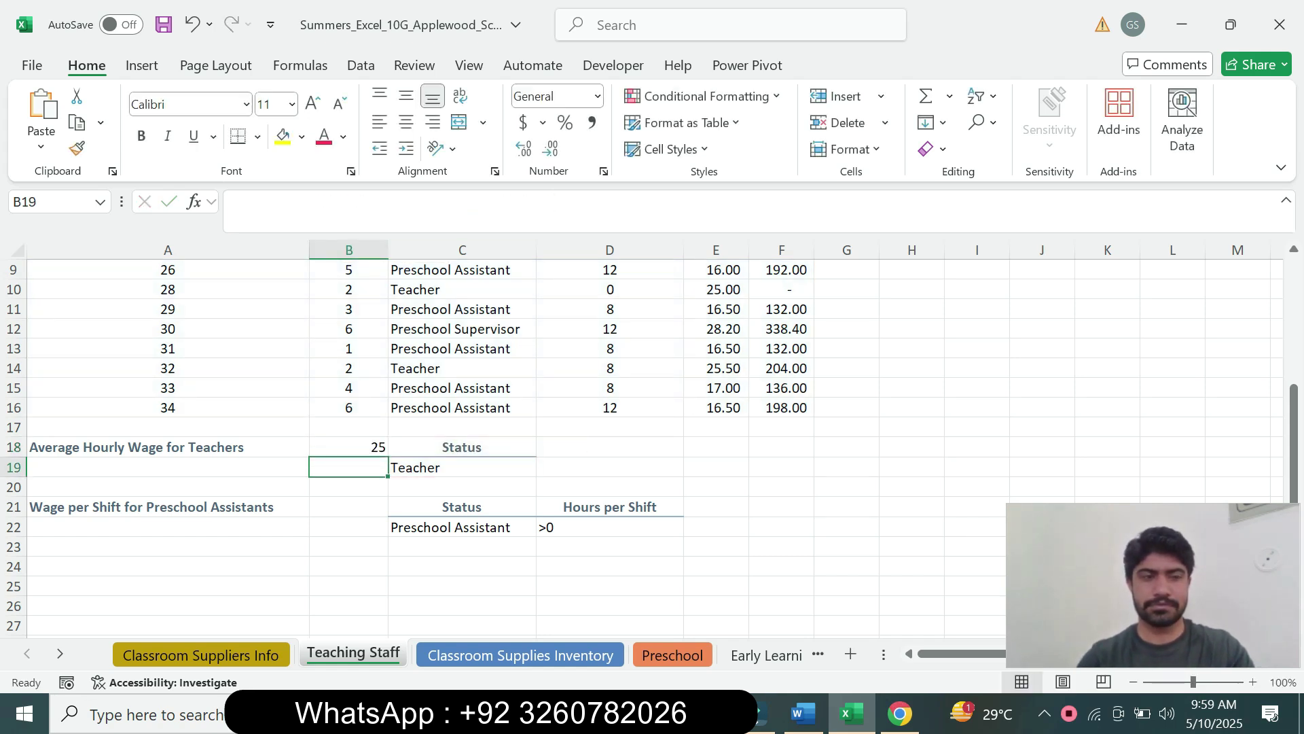
Check the format required in the Word instructions and apply the $ English (United States) accounting format to cell B18 in Excel
key("Up")
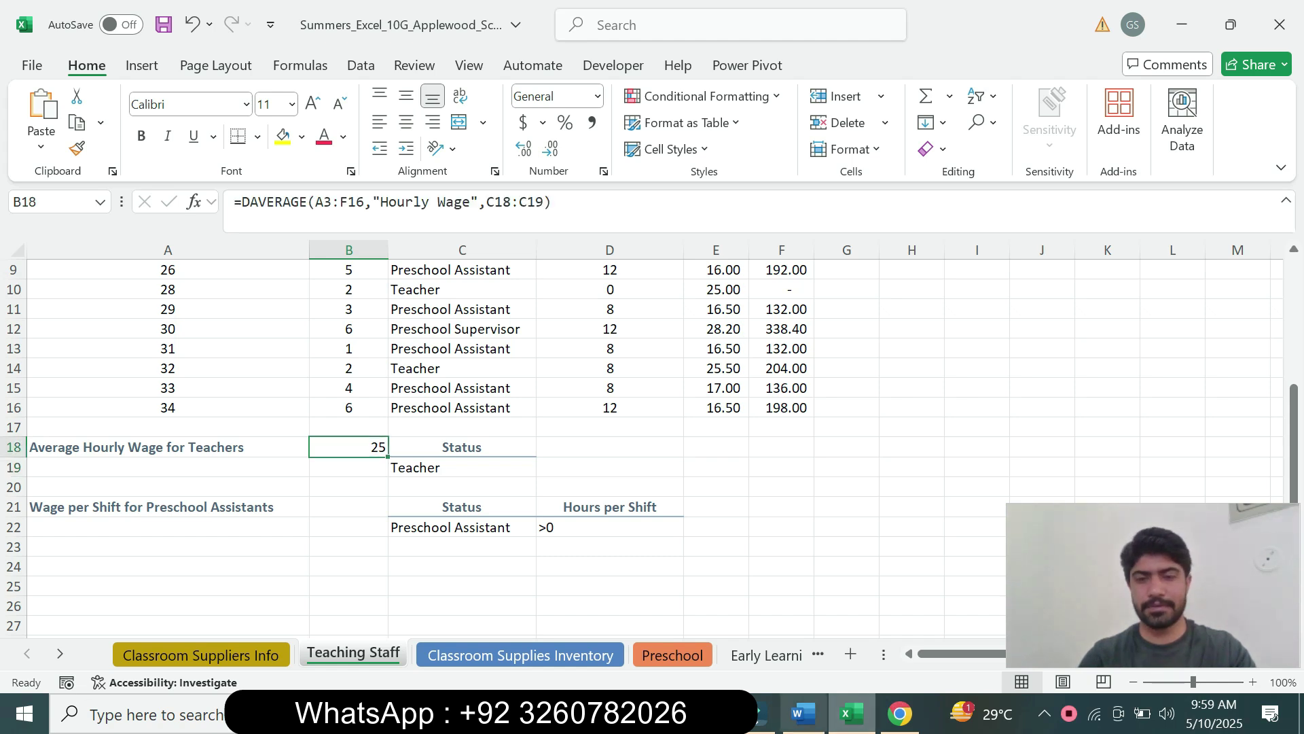
left_click(804, 713)
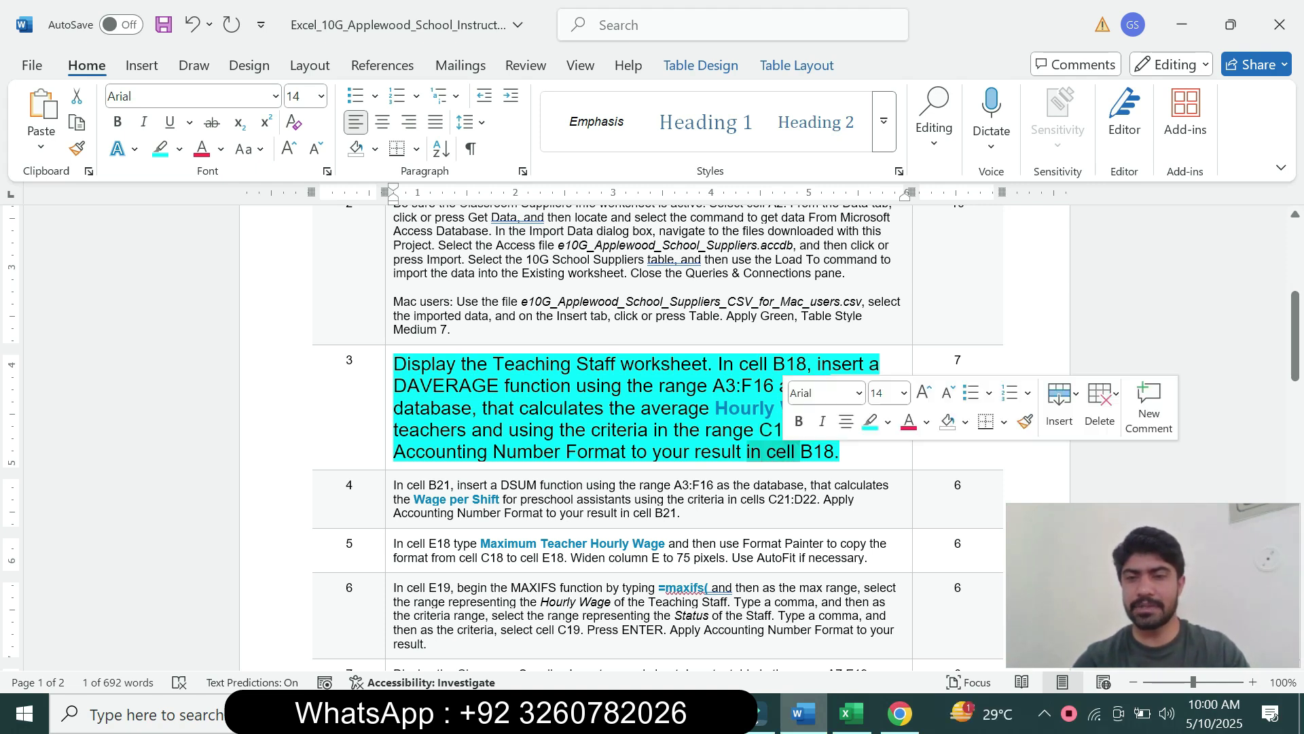
left_click(850, 713)
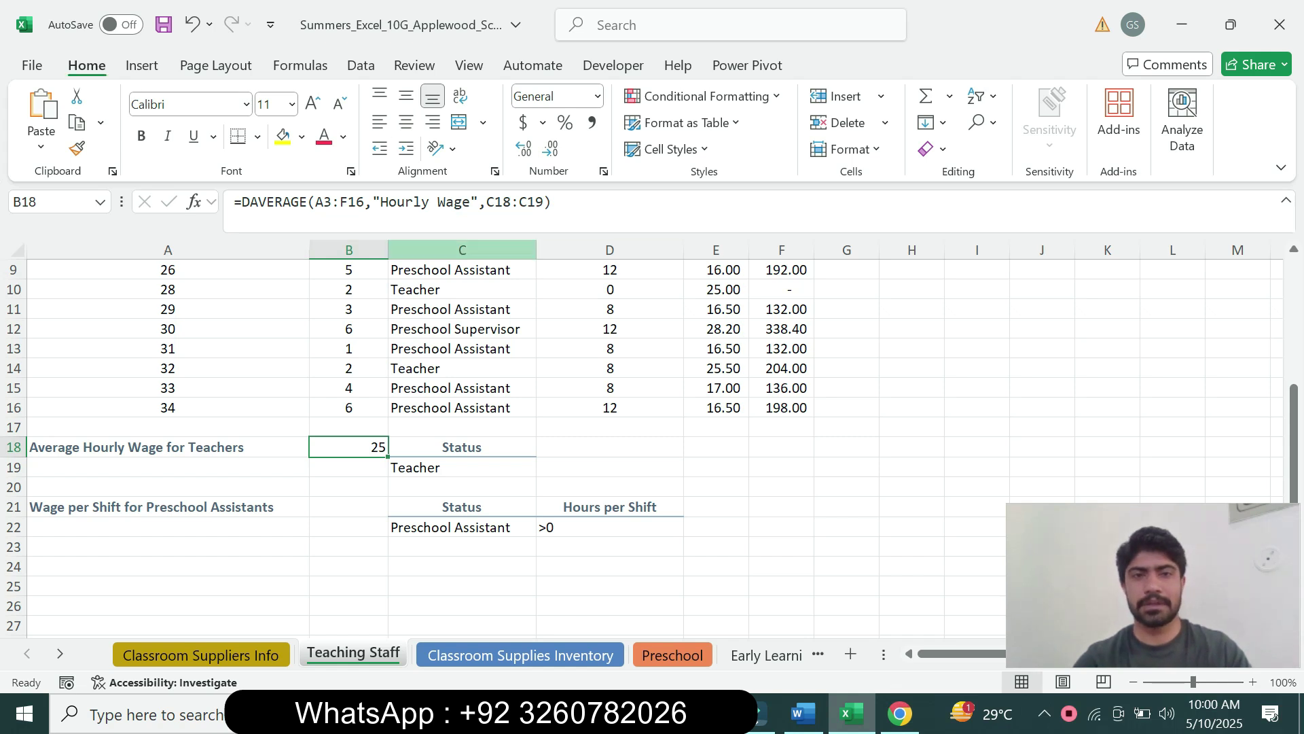
left_click(543, 123)
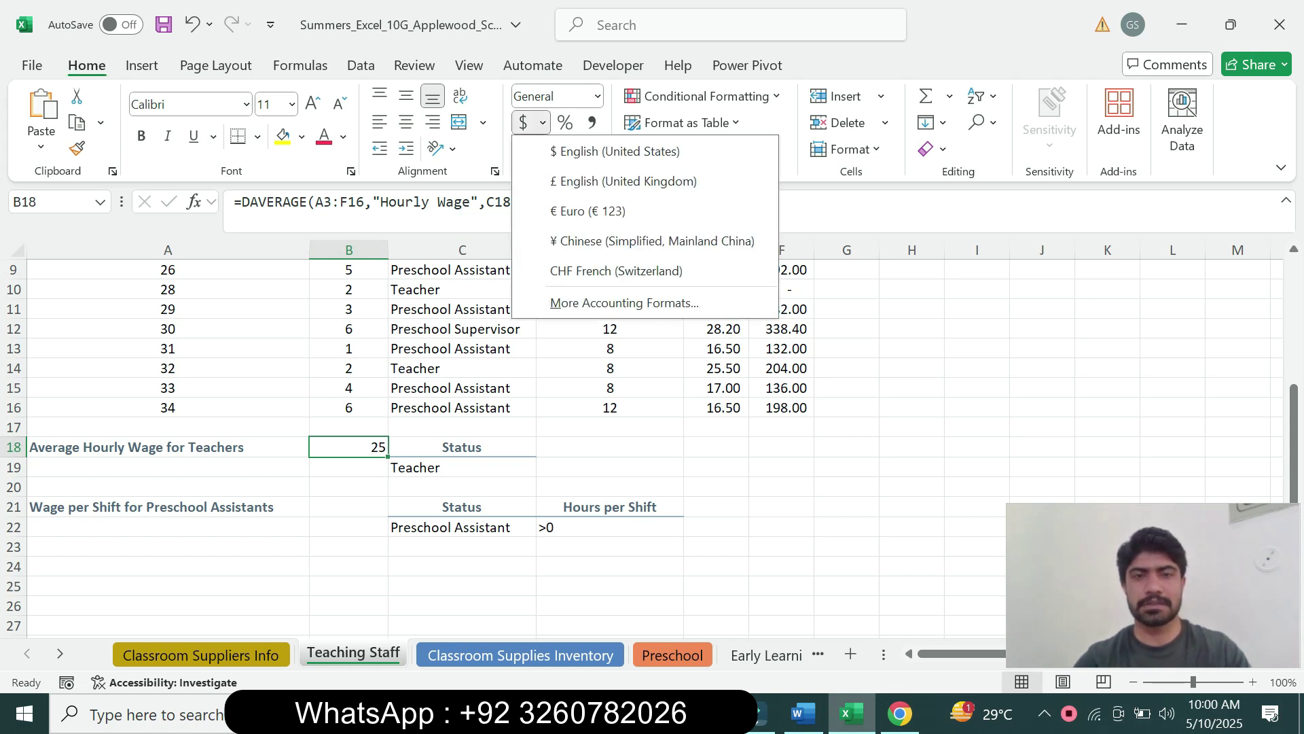
left_click(615, 150)
Switch to the Word instructions, set the step 3 text back to 9 points and remove its highlighting
left_click(803, 713)
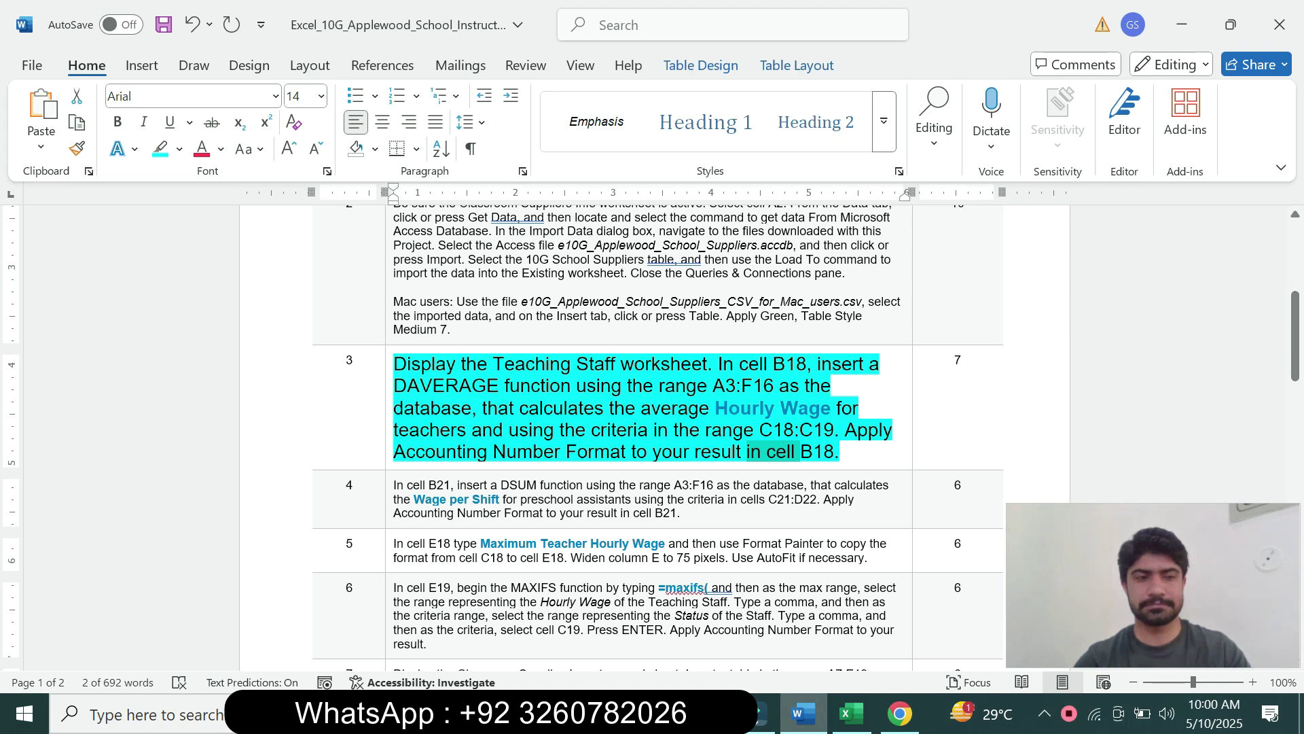
left_click(389, 438)
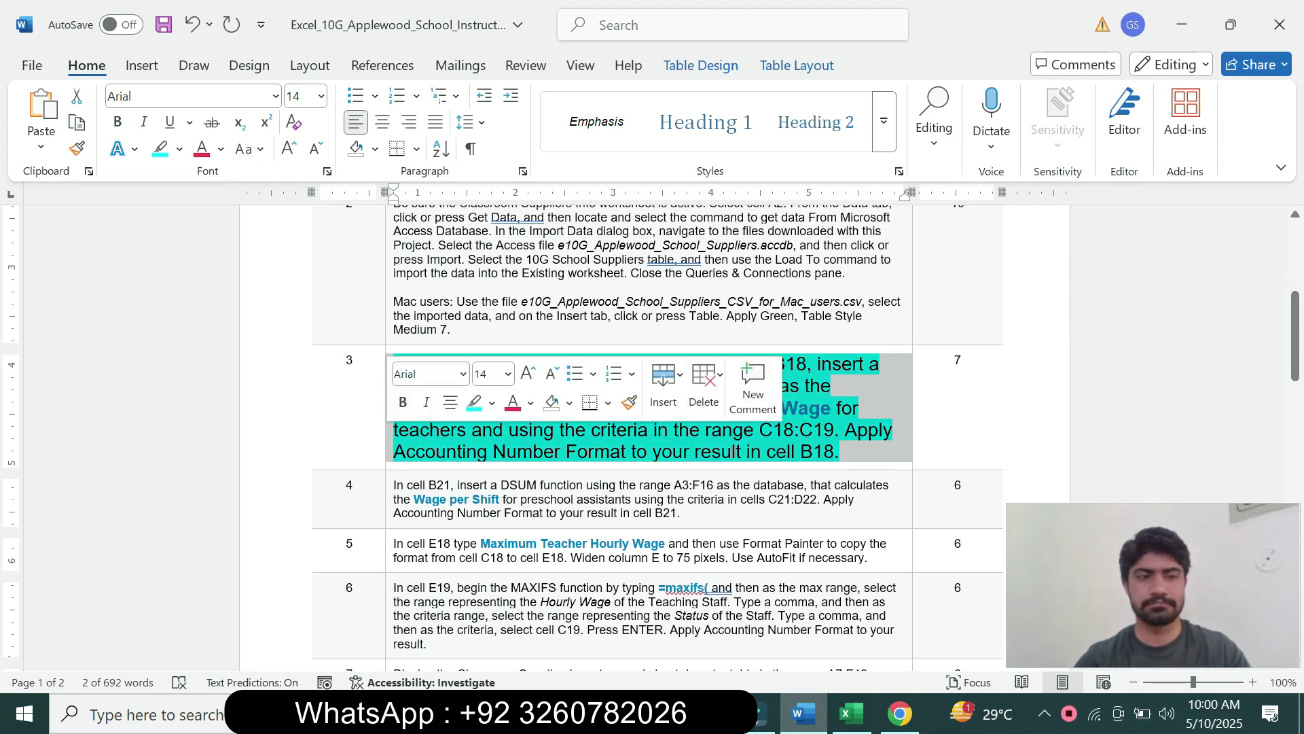
left_click(508, 374)
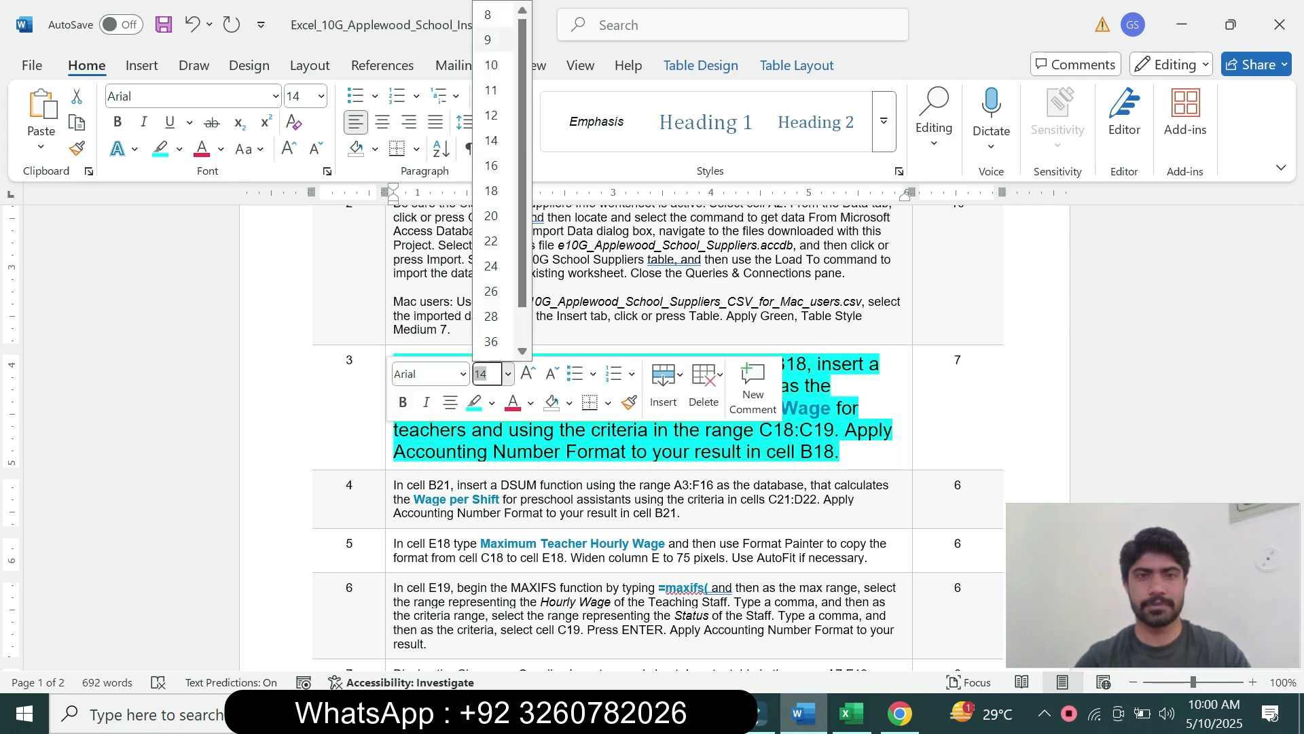
left_click(491, 39)
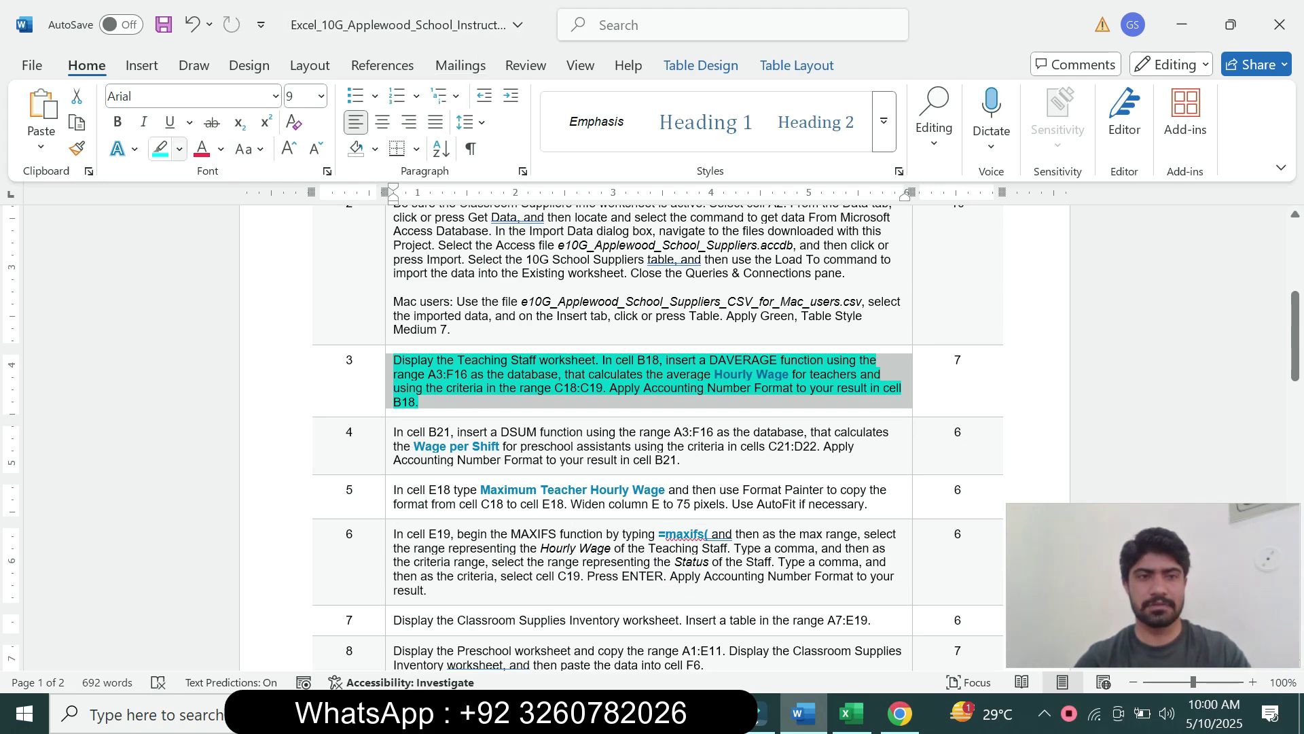
left_click(179, 149)
left_click(214, 312)
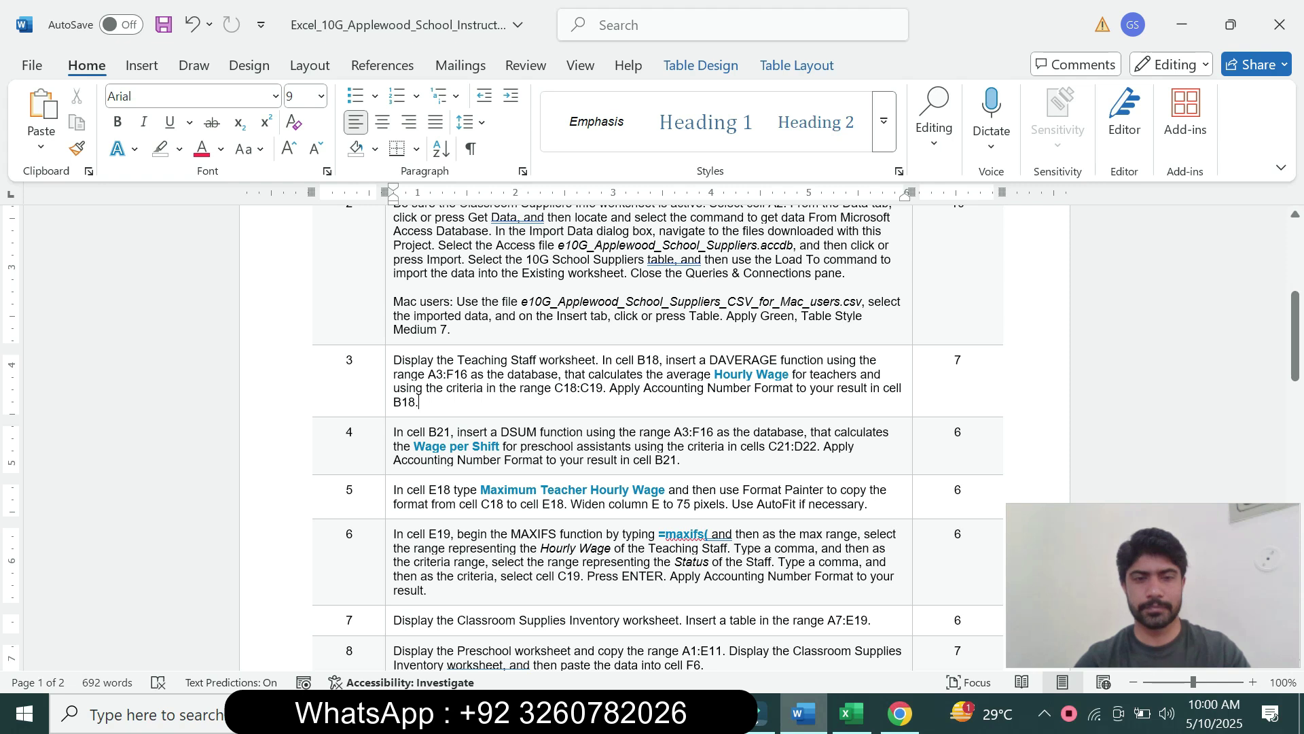
Enlarge the step 4 instruction text to 16 points and highlight it in turquoise
scroll(623, 435, "down", 2)
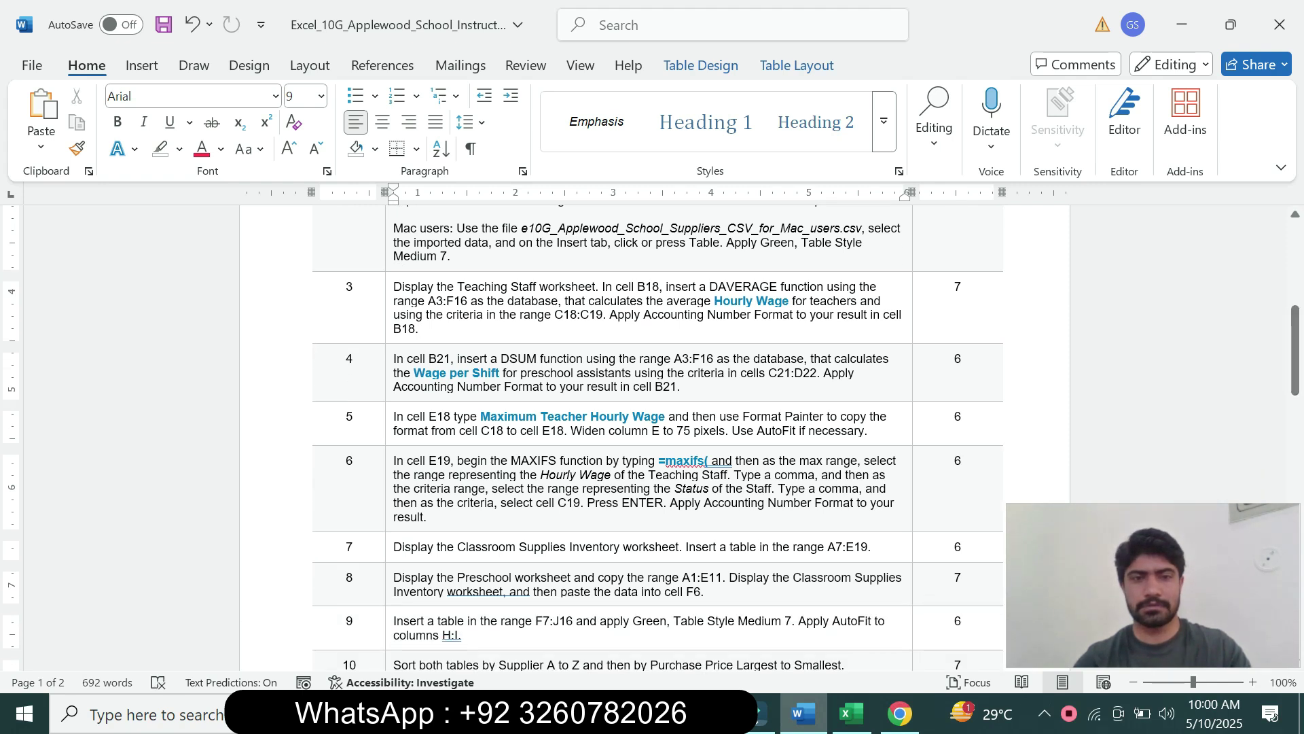
left_click(389, 372)
left_click(513, 315)
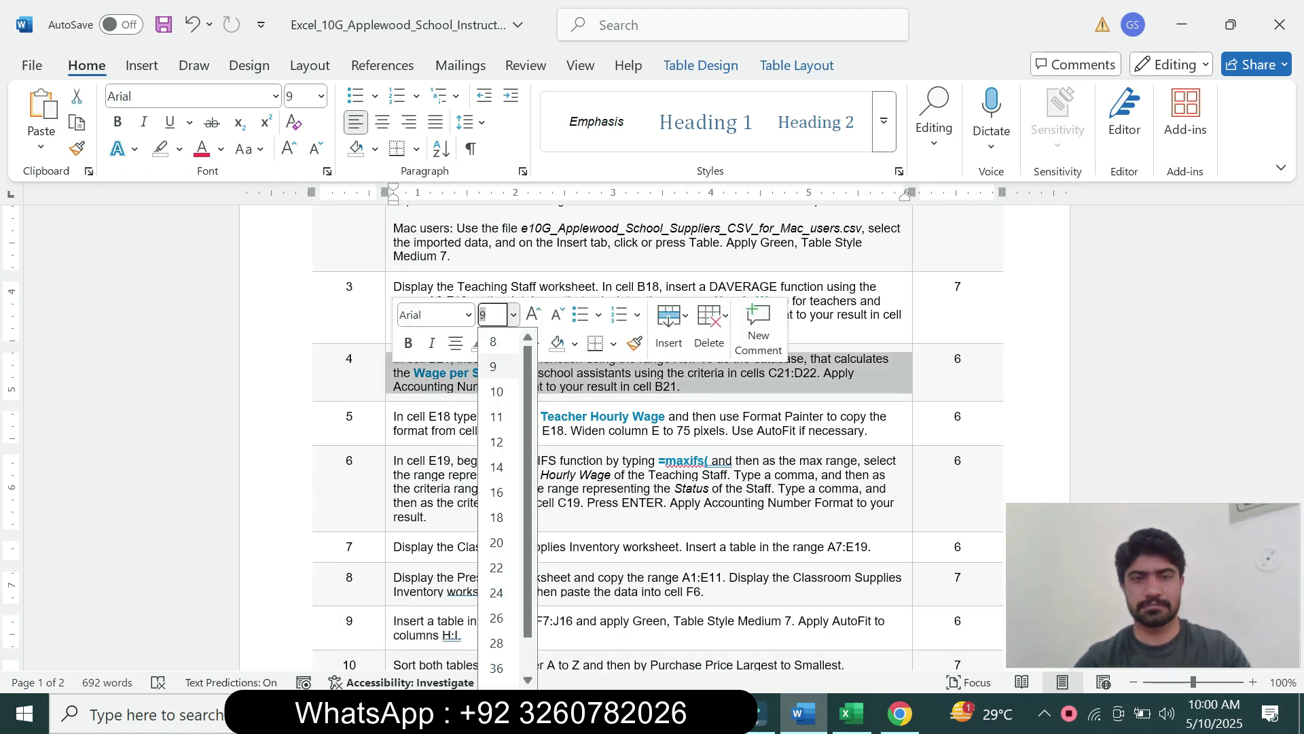
left_click(497, 493)
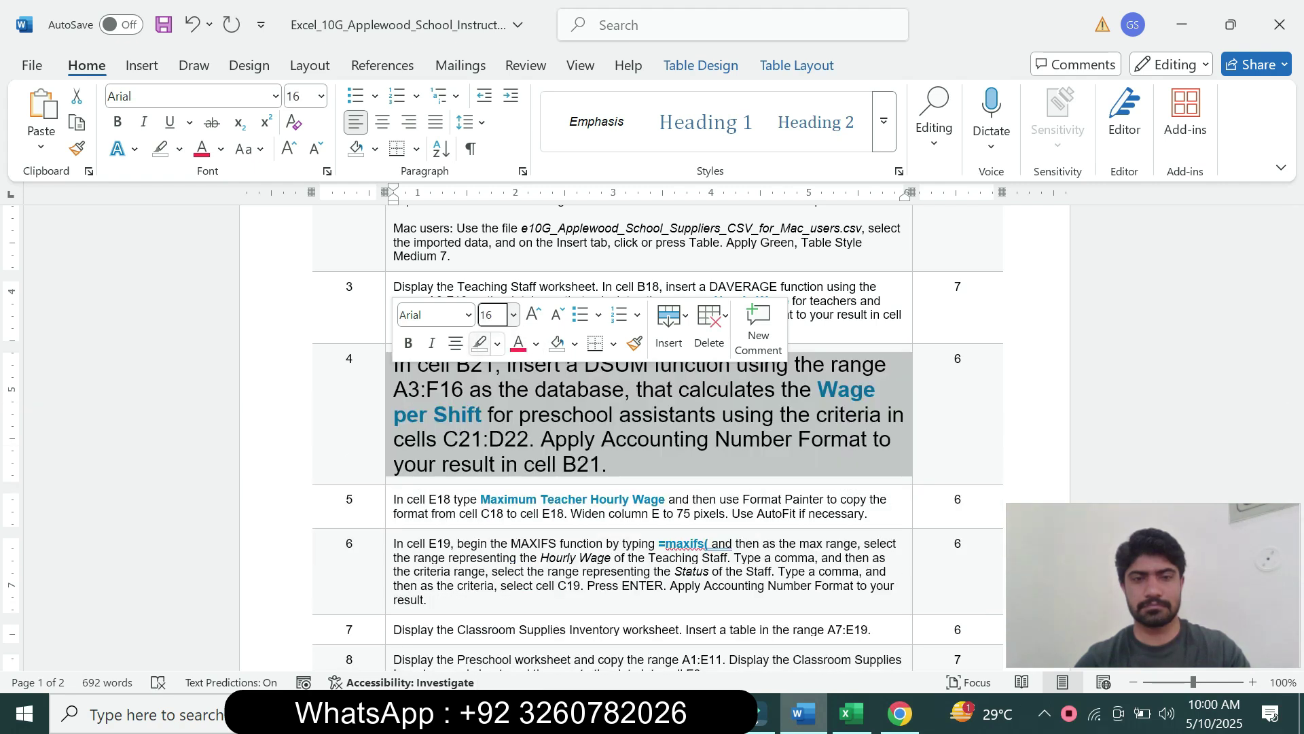
left_click(609, 465)
left_click(497, 343)
left_click(546, 414)
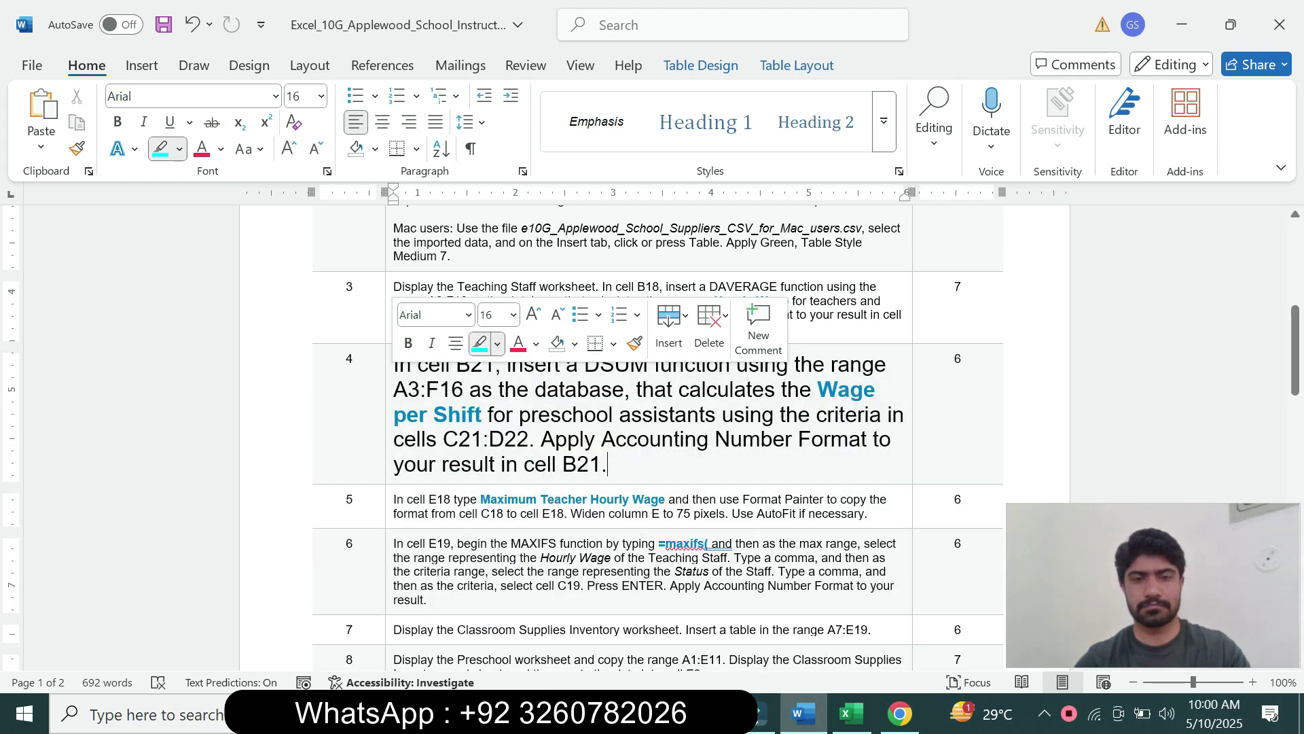
mouse_move(608, 465)
left_mouse_down()
mouse_move(407, 415)
mouse_move(393, 365)
left_mouse_up()
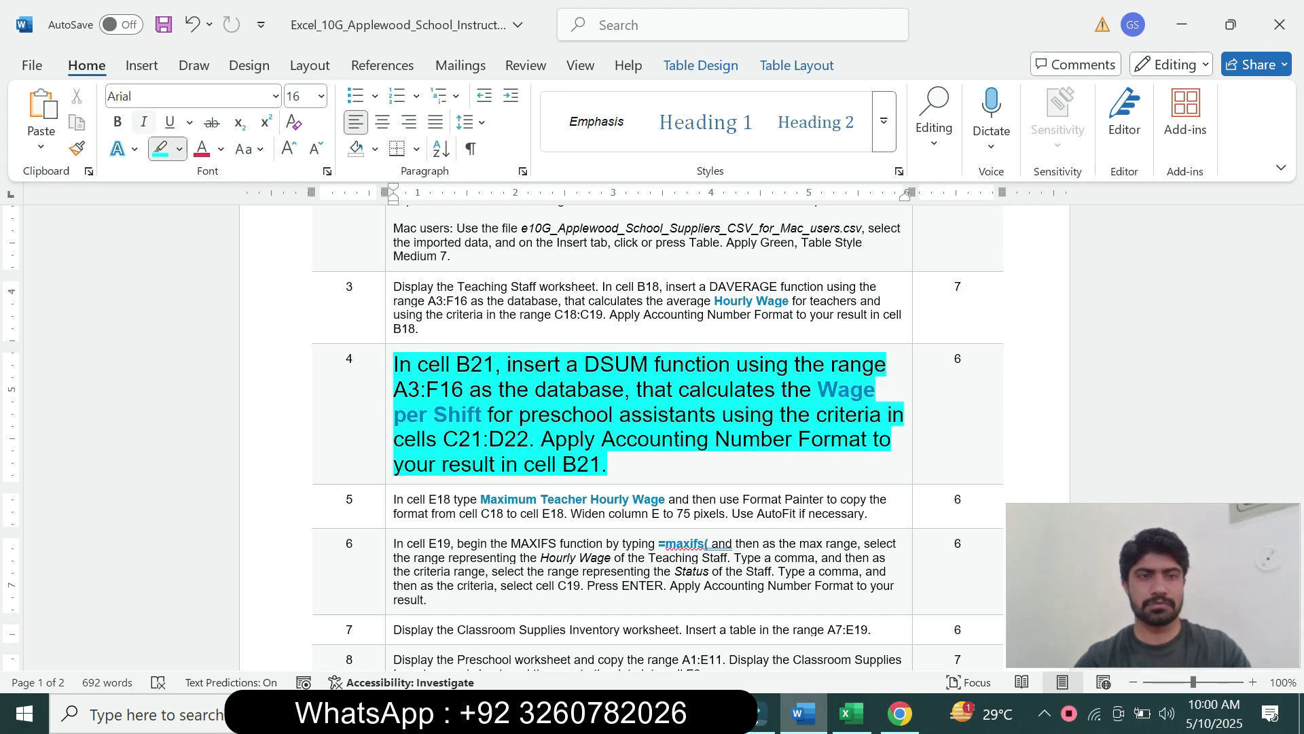
Remove the highlighting from the words "cell B21, insert" in the step 4 text
left_click(249, 149)
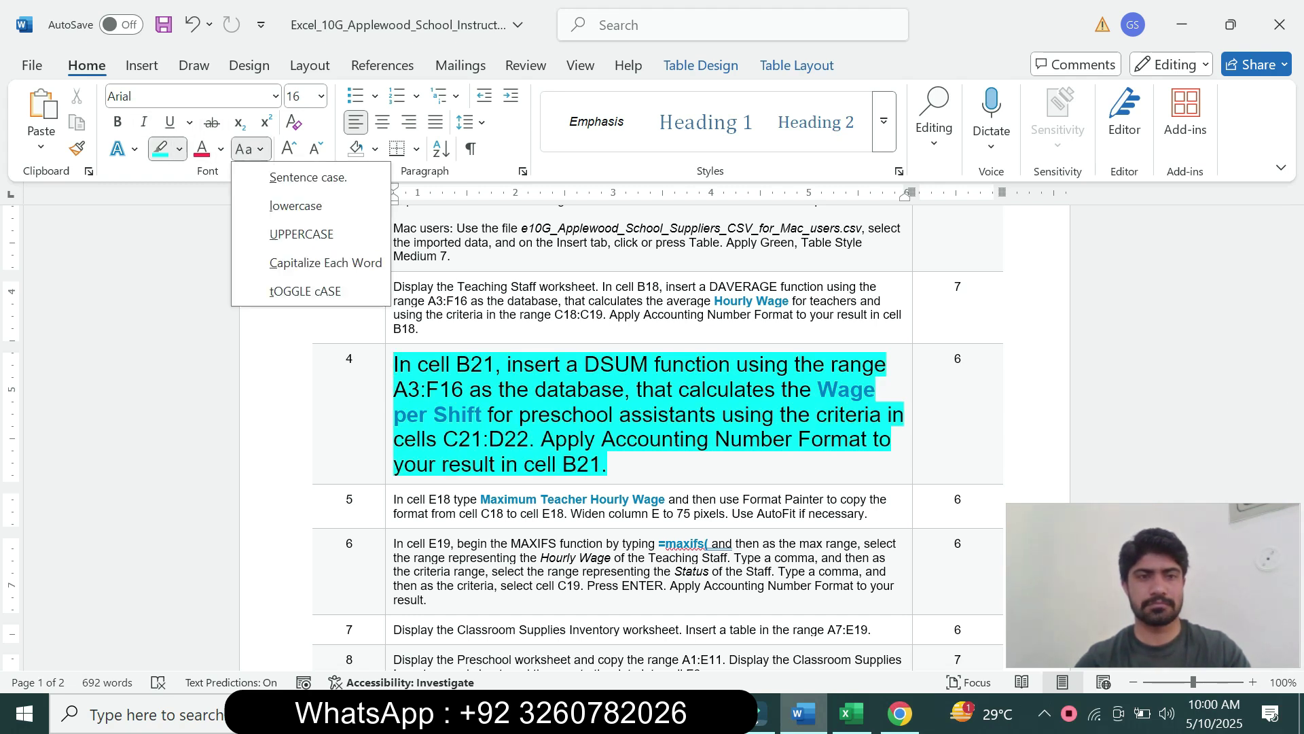
left_click(306, 346)
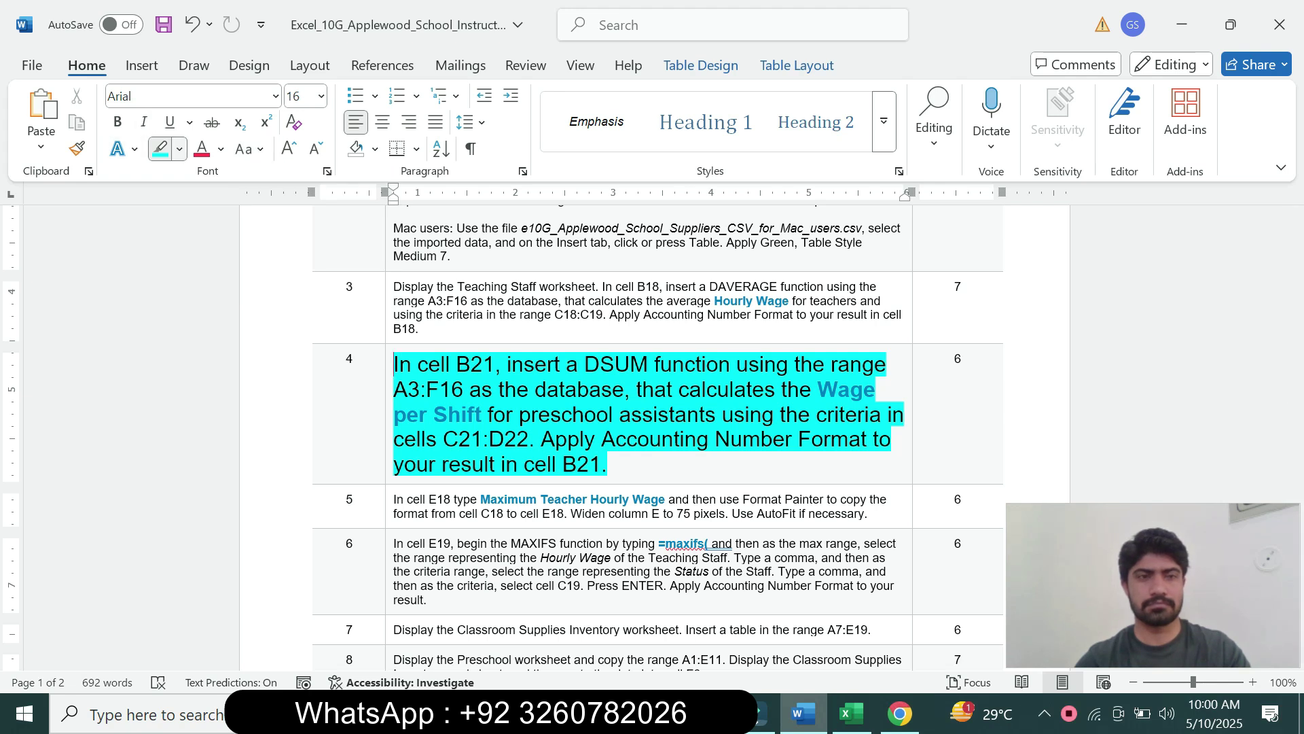
left_click(180, 150)
left_click(211, 313)
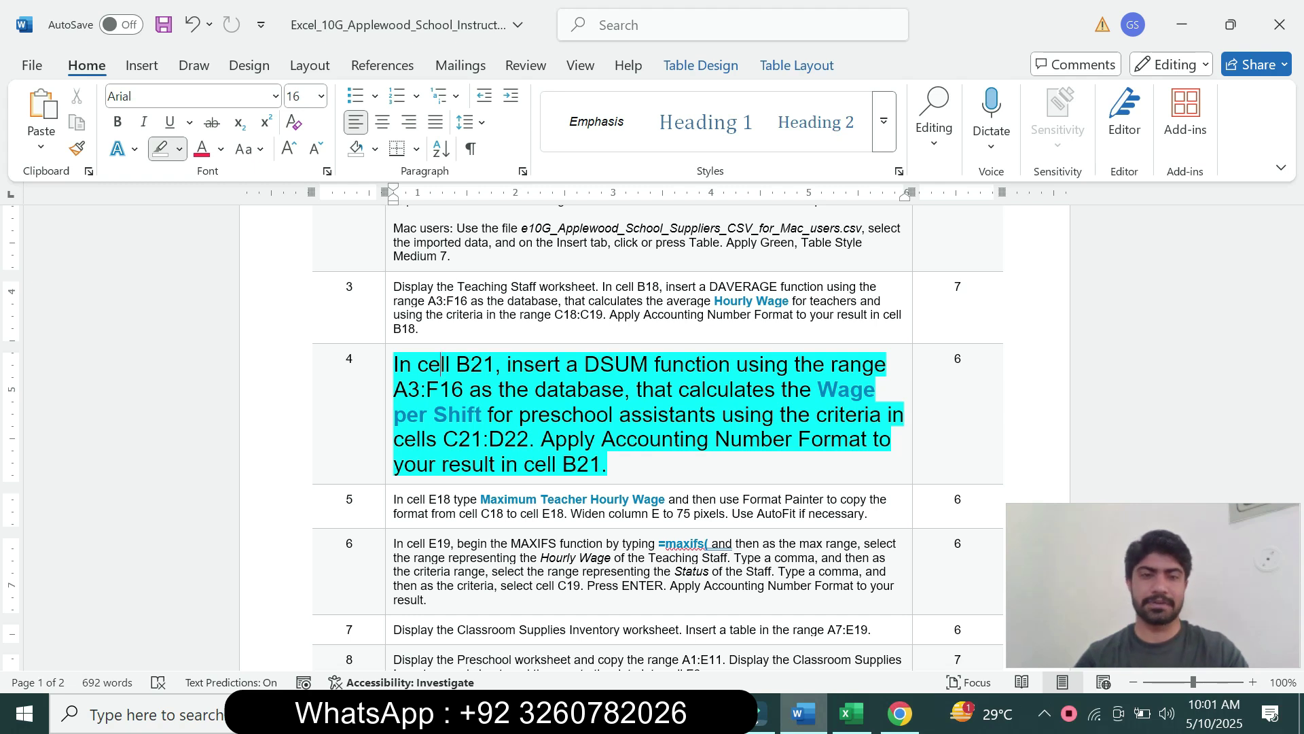
left_click_drag(427, 365, 561, 365)
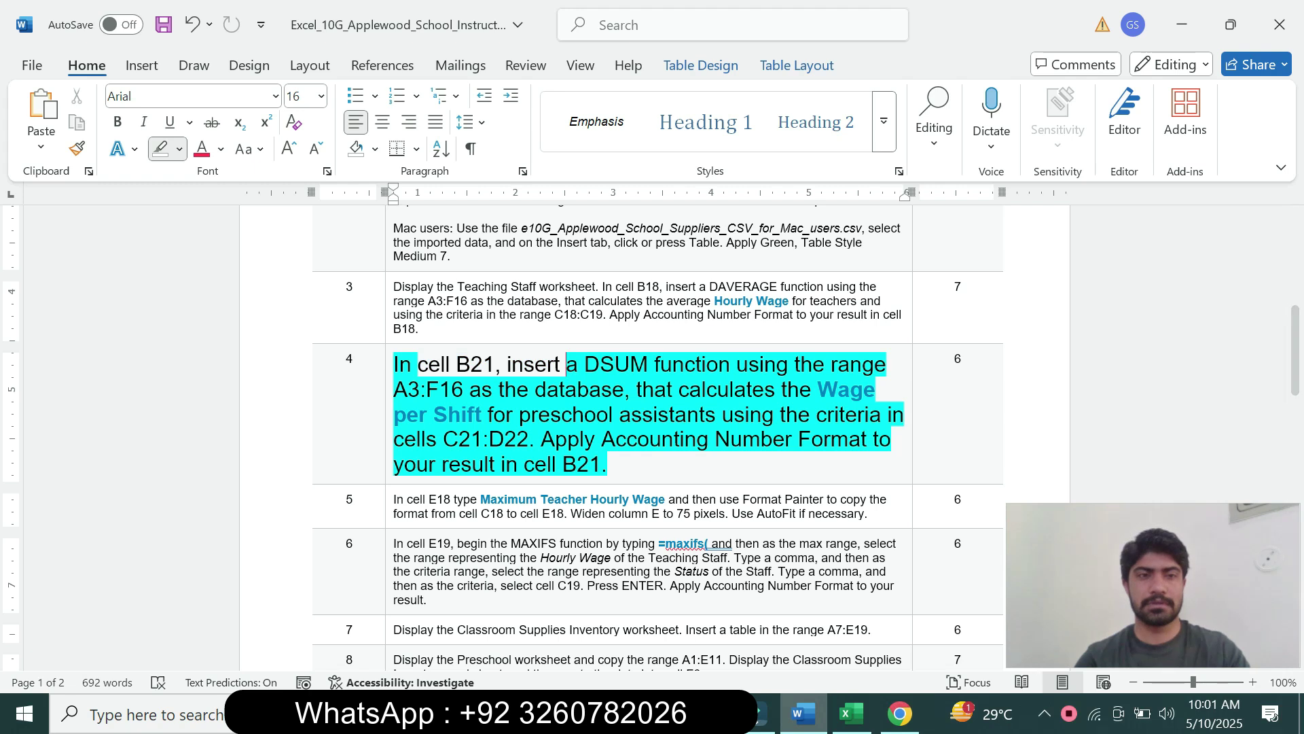
left_click(179, 148)
left_click(211, 314)
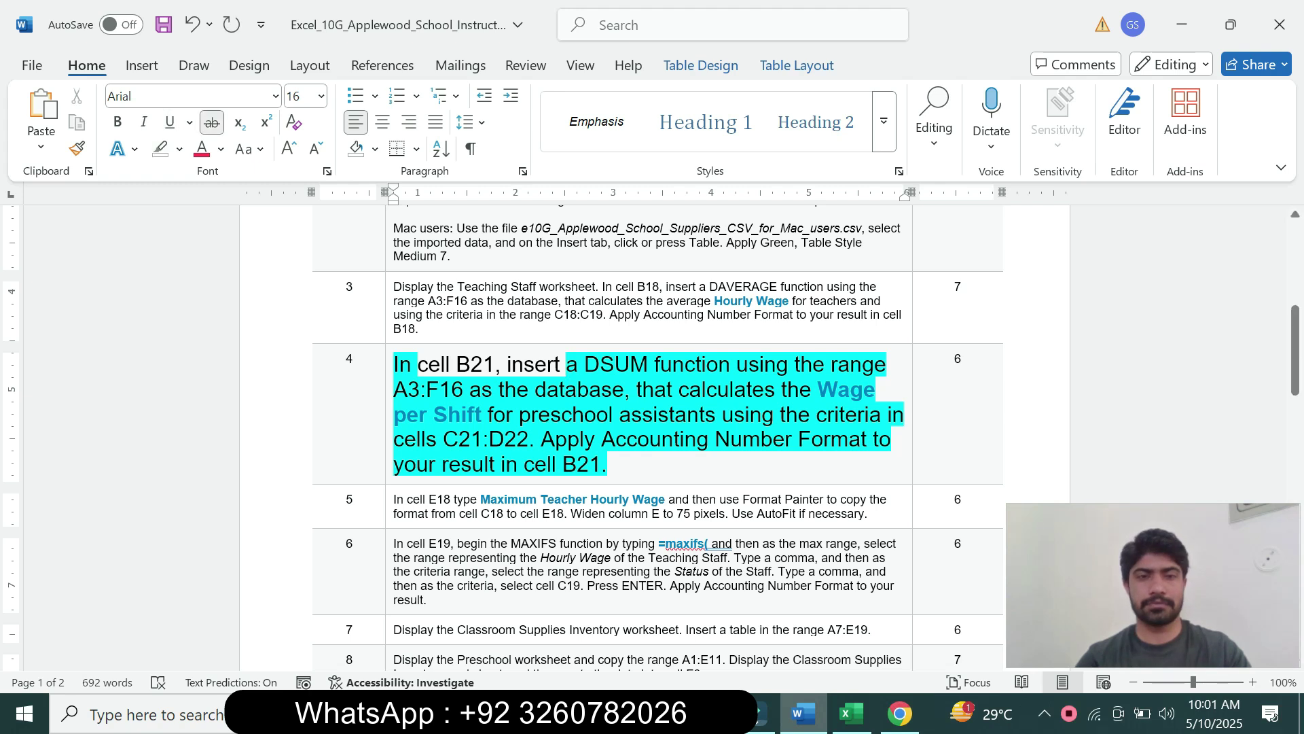
Mark the target cell reference in the step 4 instructions, then switch to Excel and select cell B21 on the Teaching Staff sheet
left_click_drag(418, 365, 499, 366)
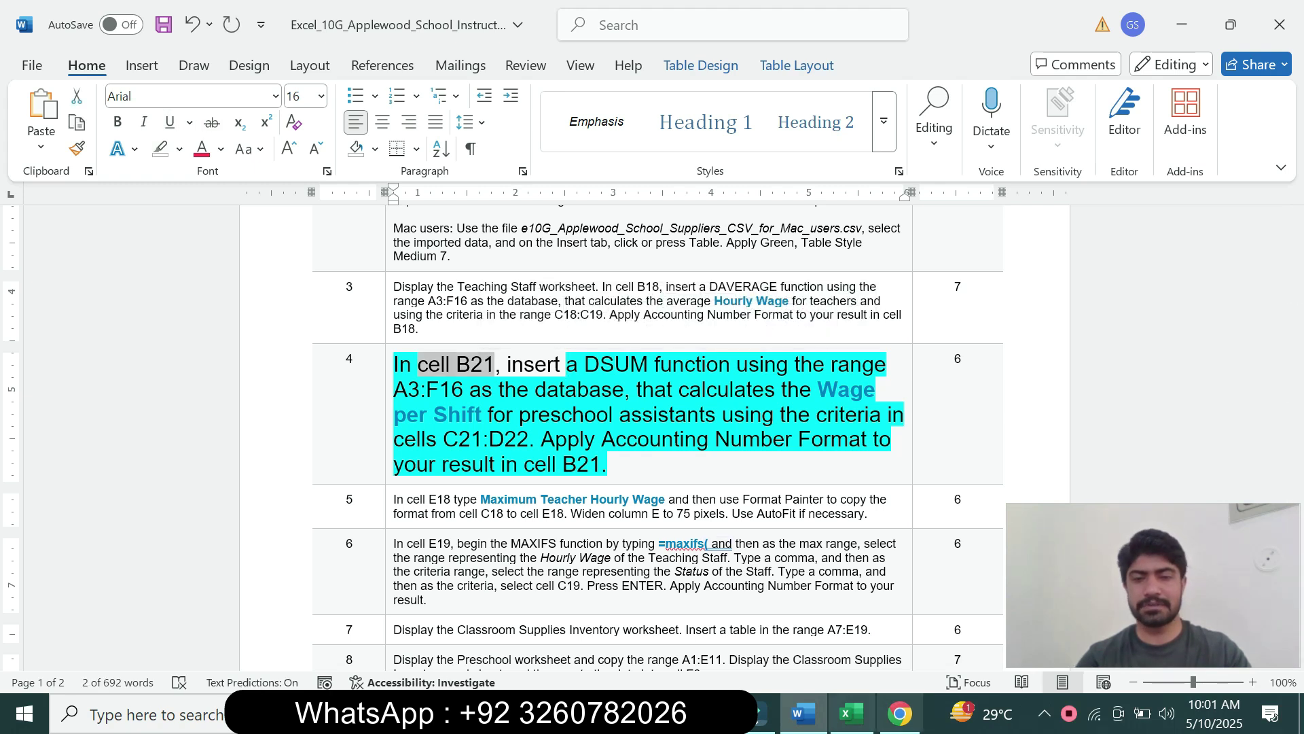
left_click(852, 714)
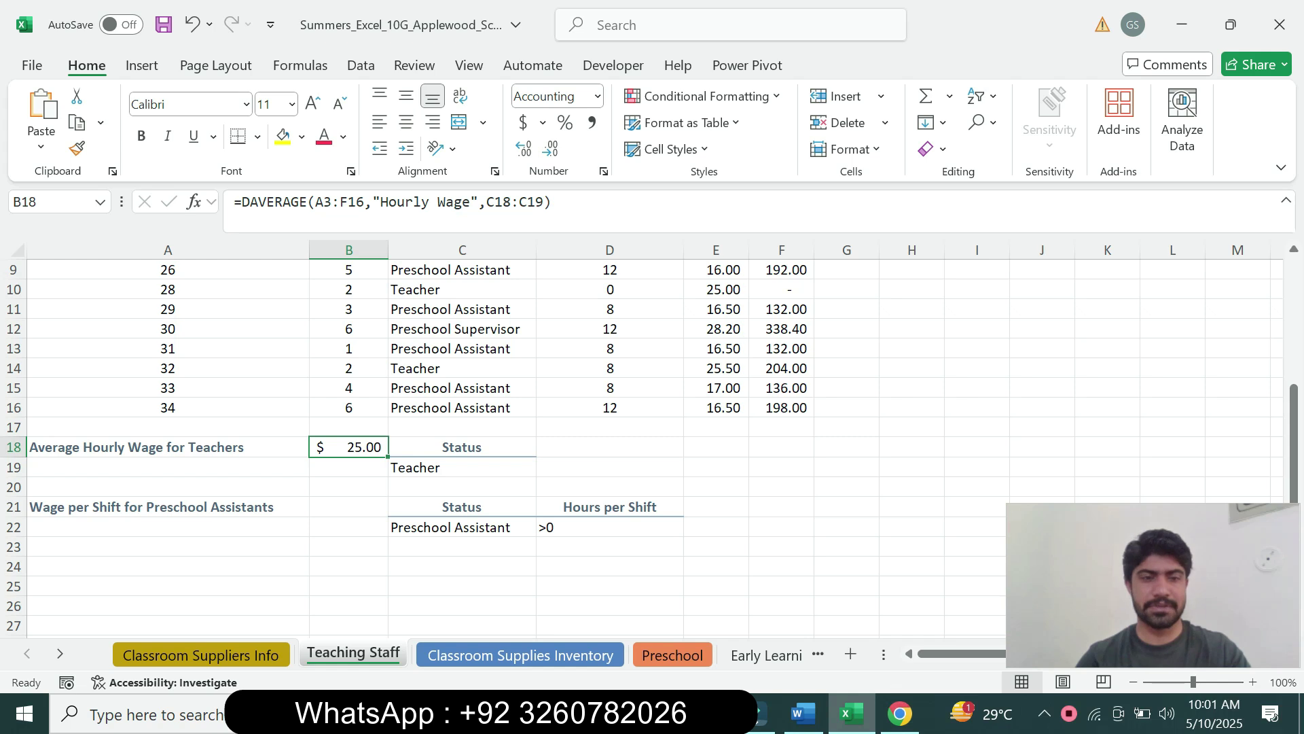
left_click(348, 507)
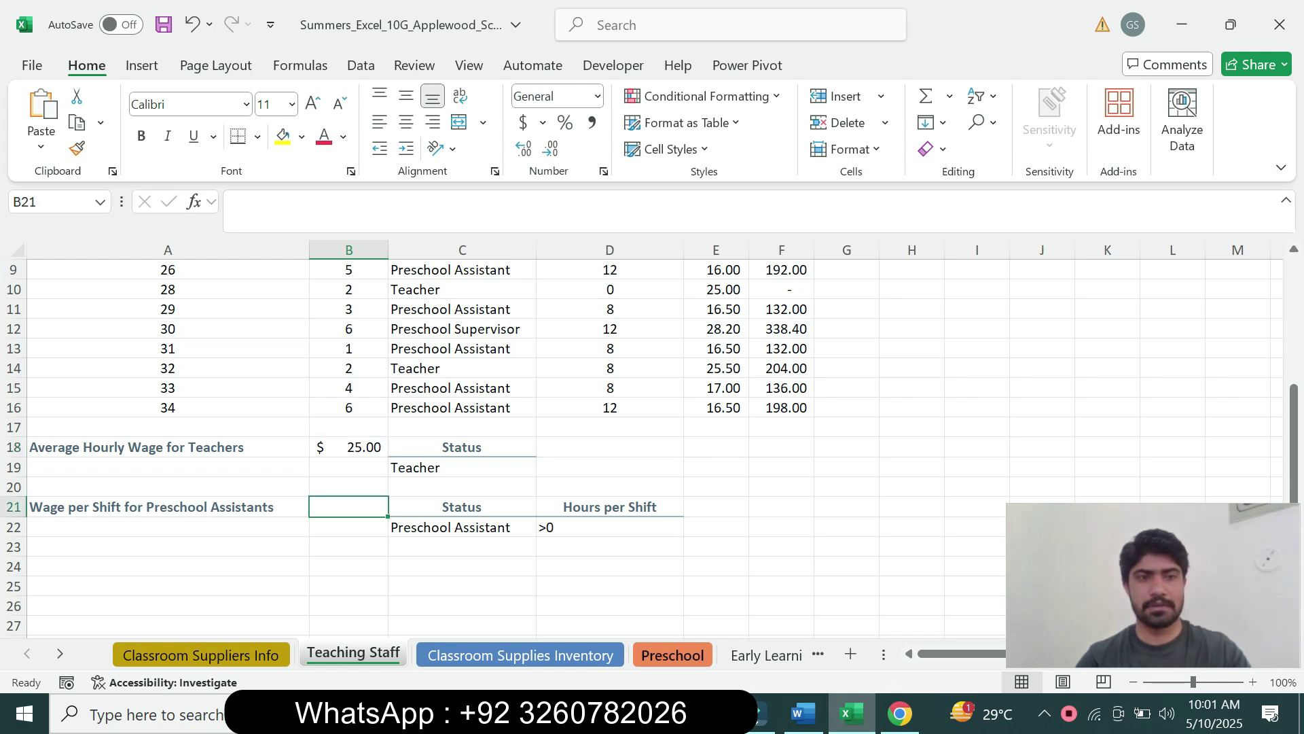
Check the required function in the Word instructions, then begin a DSUM formula in cell B21 in Excel
left_click(803, 713)
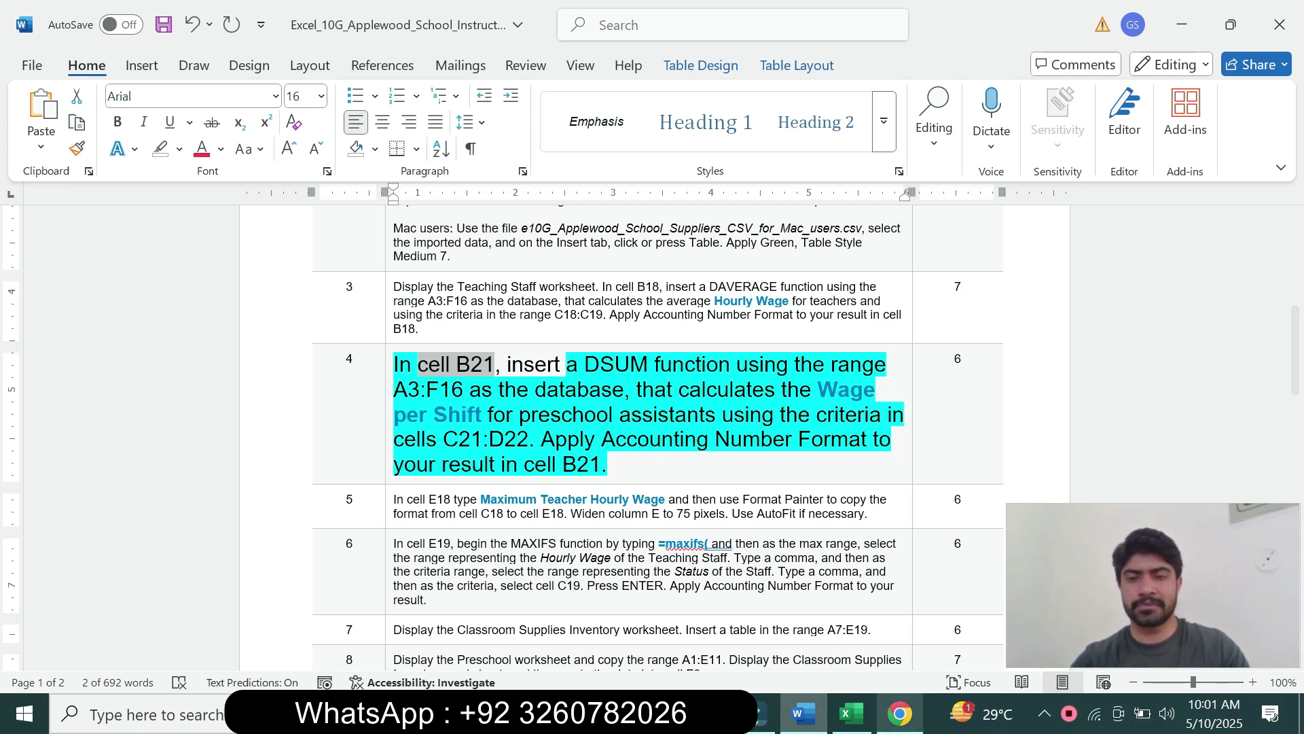
left_click(849, 713)
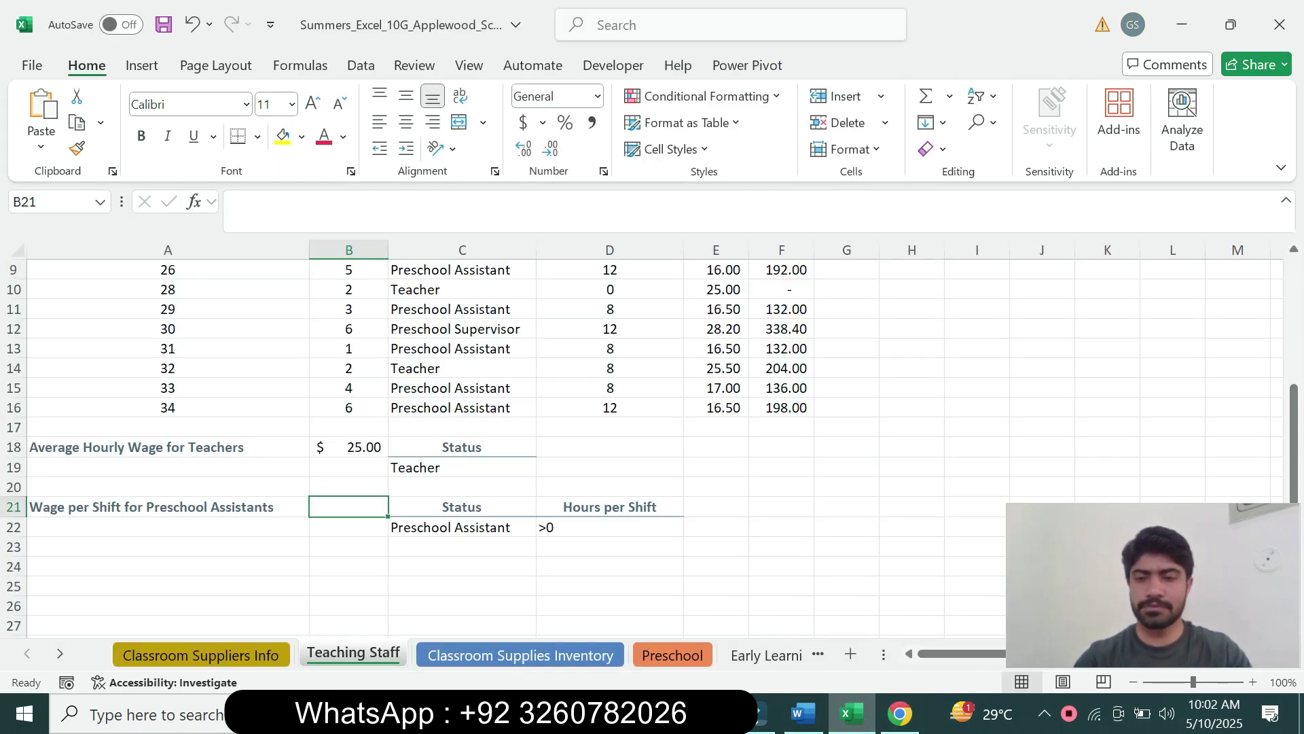
type("=")
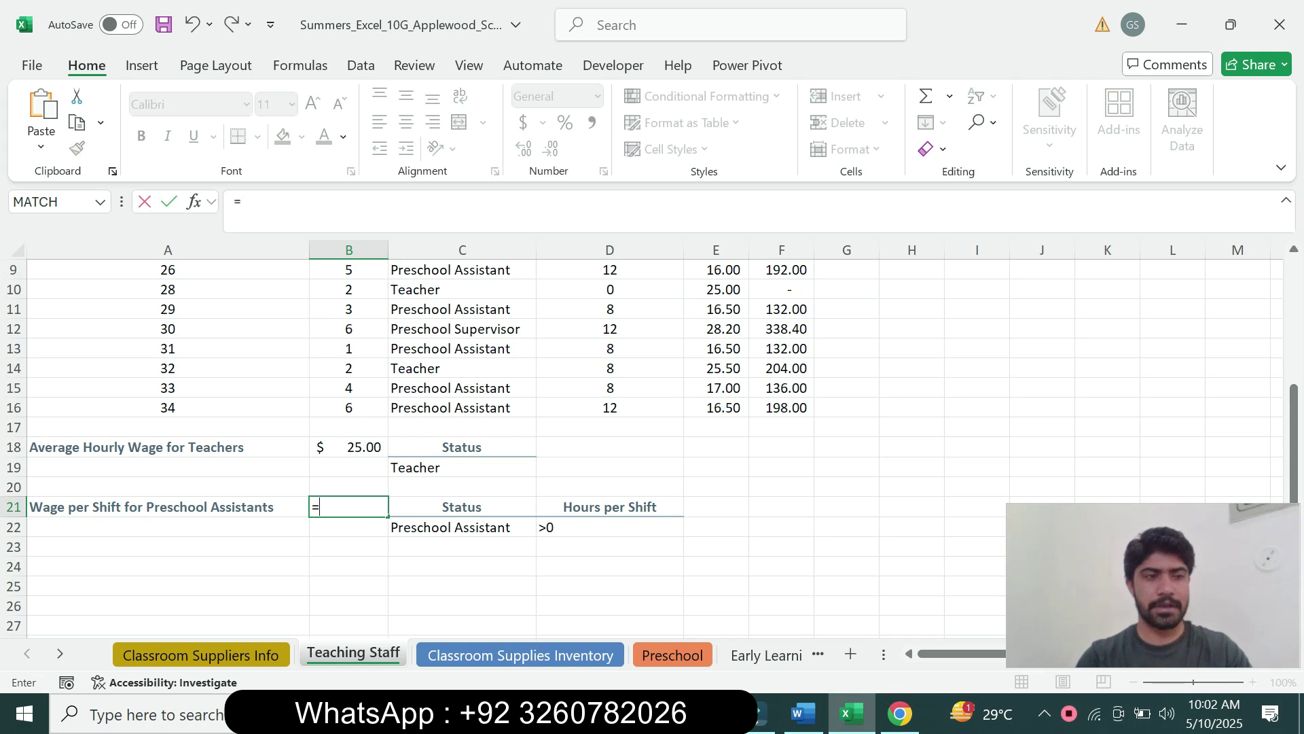
type("ds")
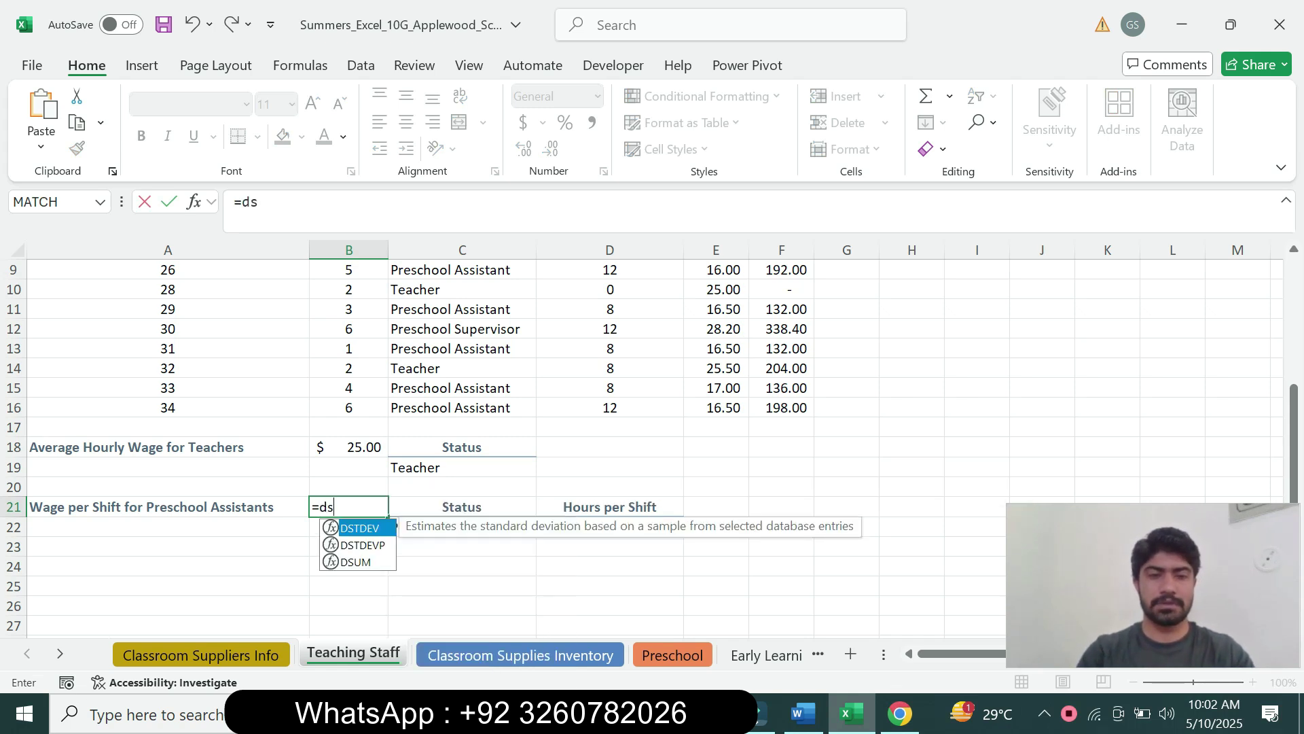
type("u")
key("Tab")
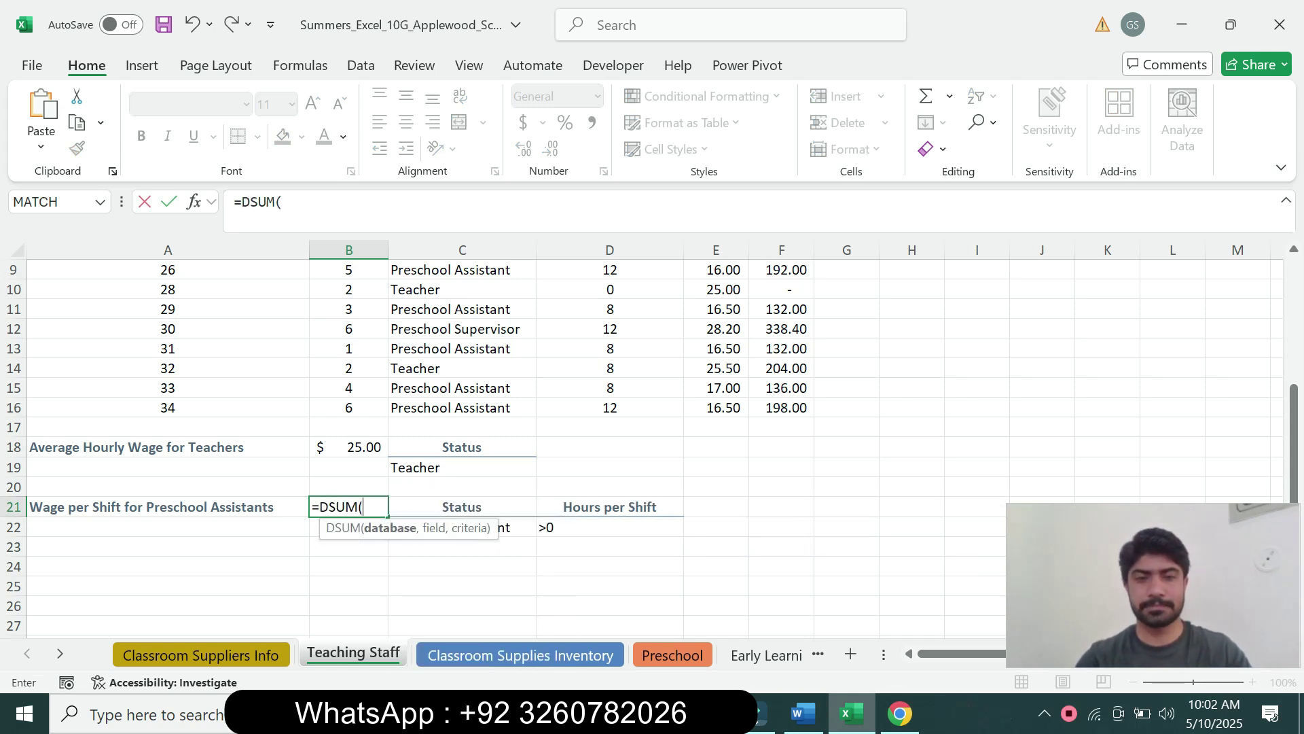
Check the database range in the Word instructions, then enter A3:F16 as the DSUM database argument in Excel
left_click(803, 714)
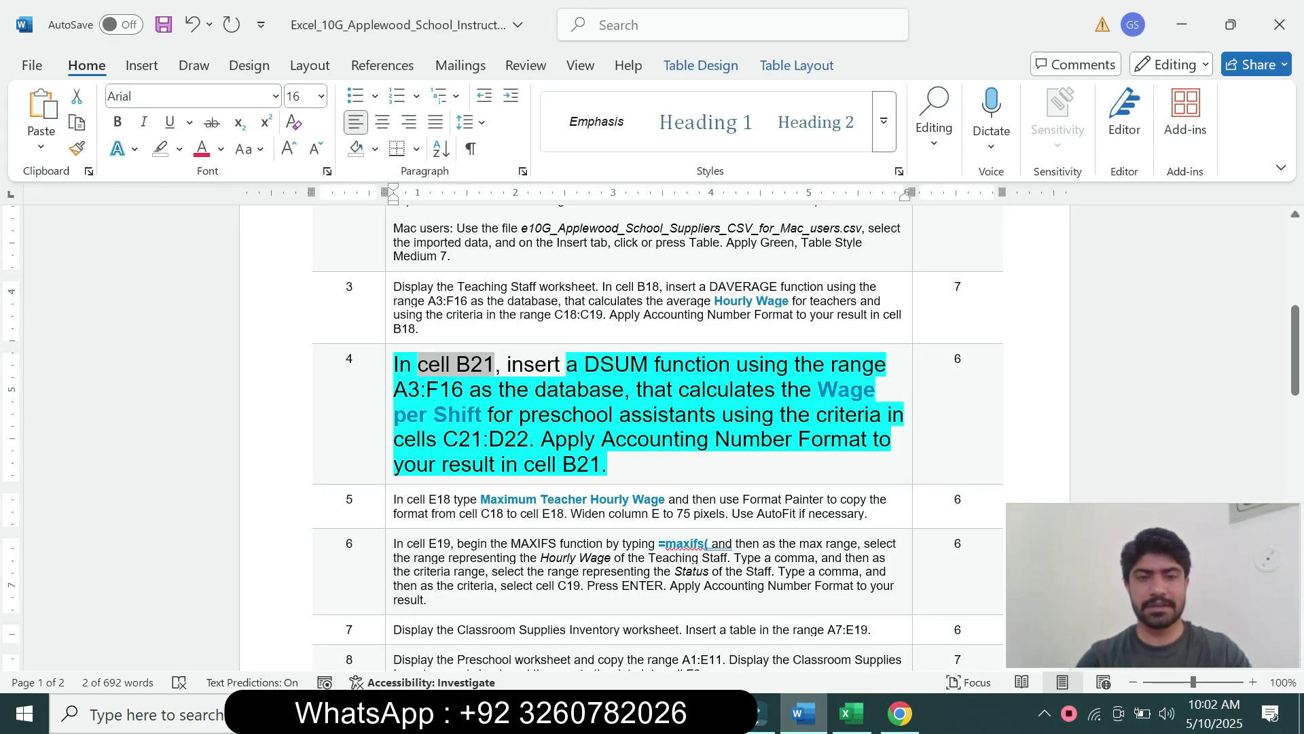
left_click_drag(395, 390, 466, 390)
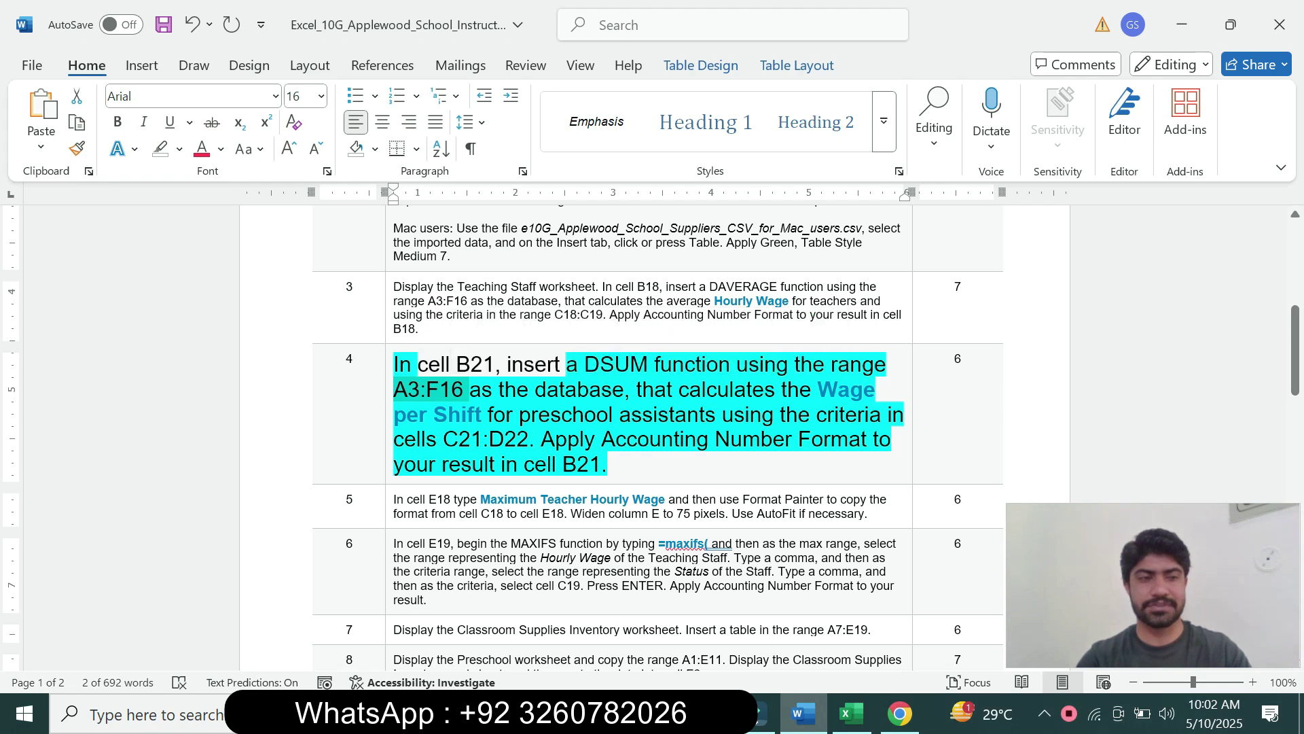
left_click(850, 714)
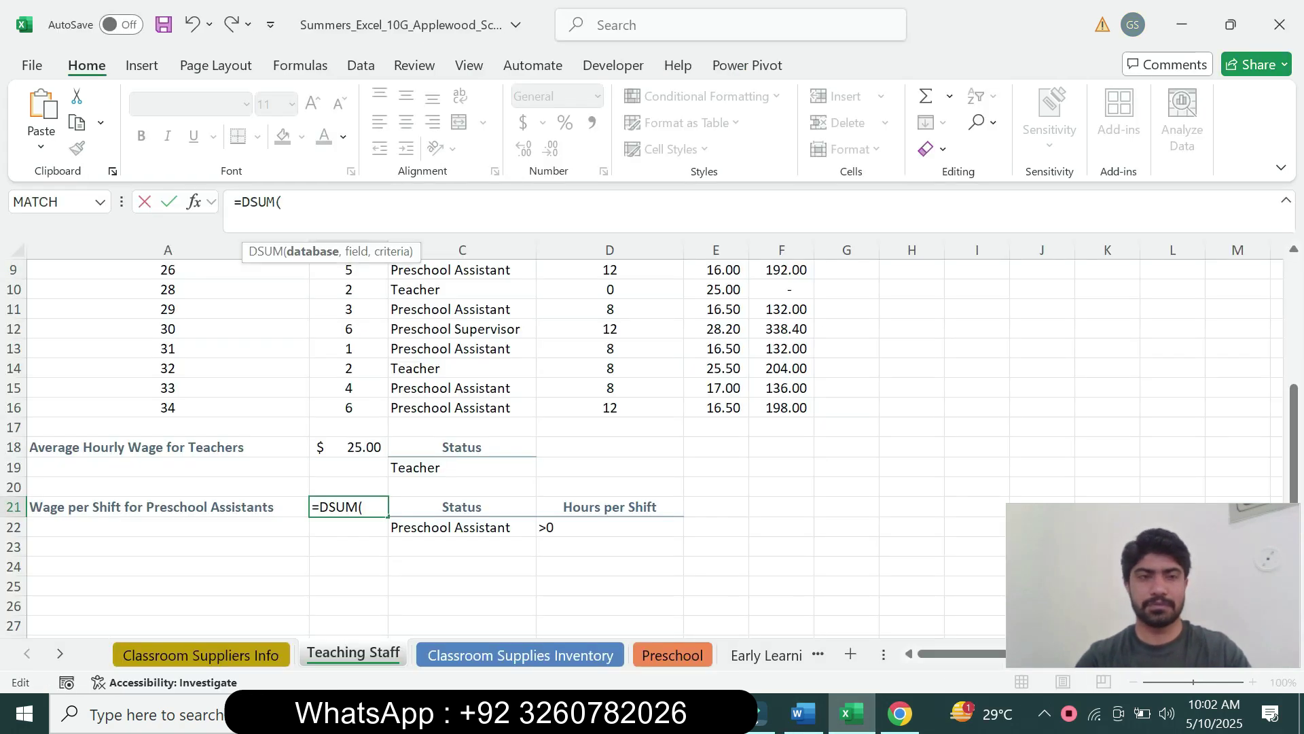
left_click_drag(1294, 422, 1294, 289)
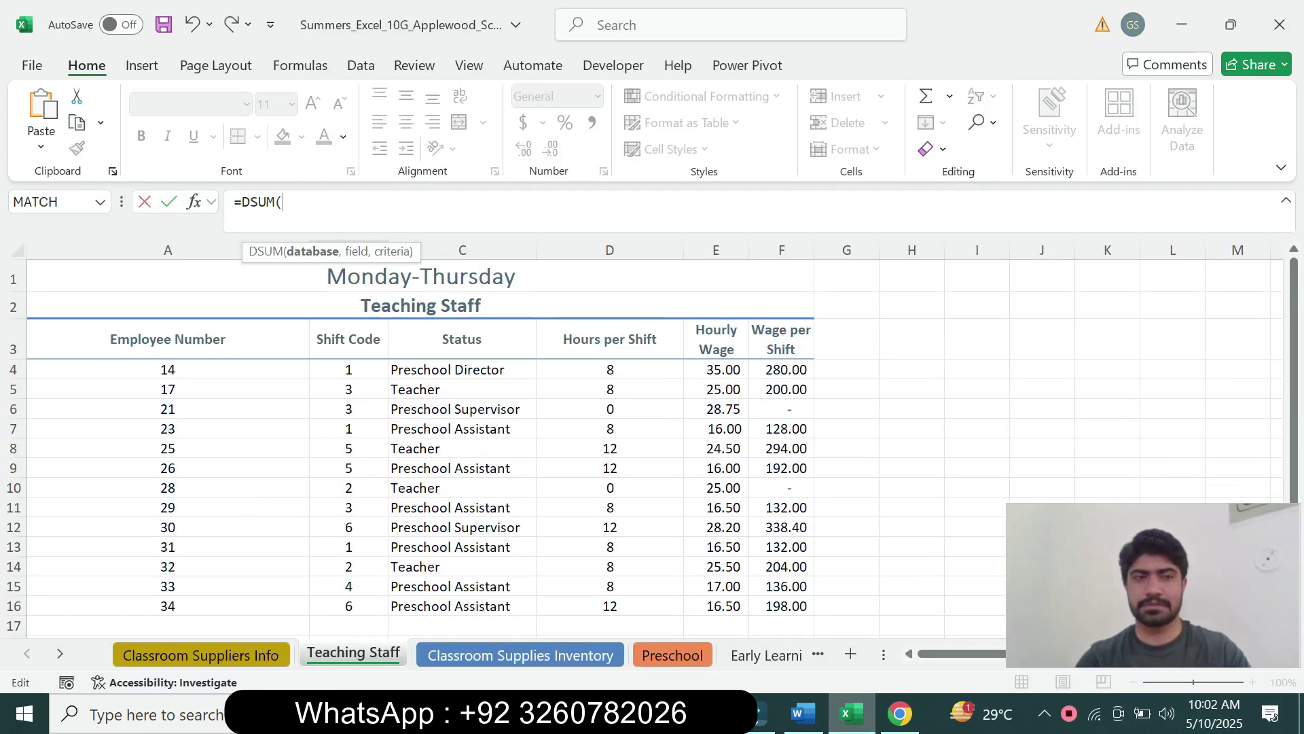
left_click_drag(204, 346, 814, 615)
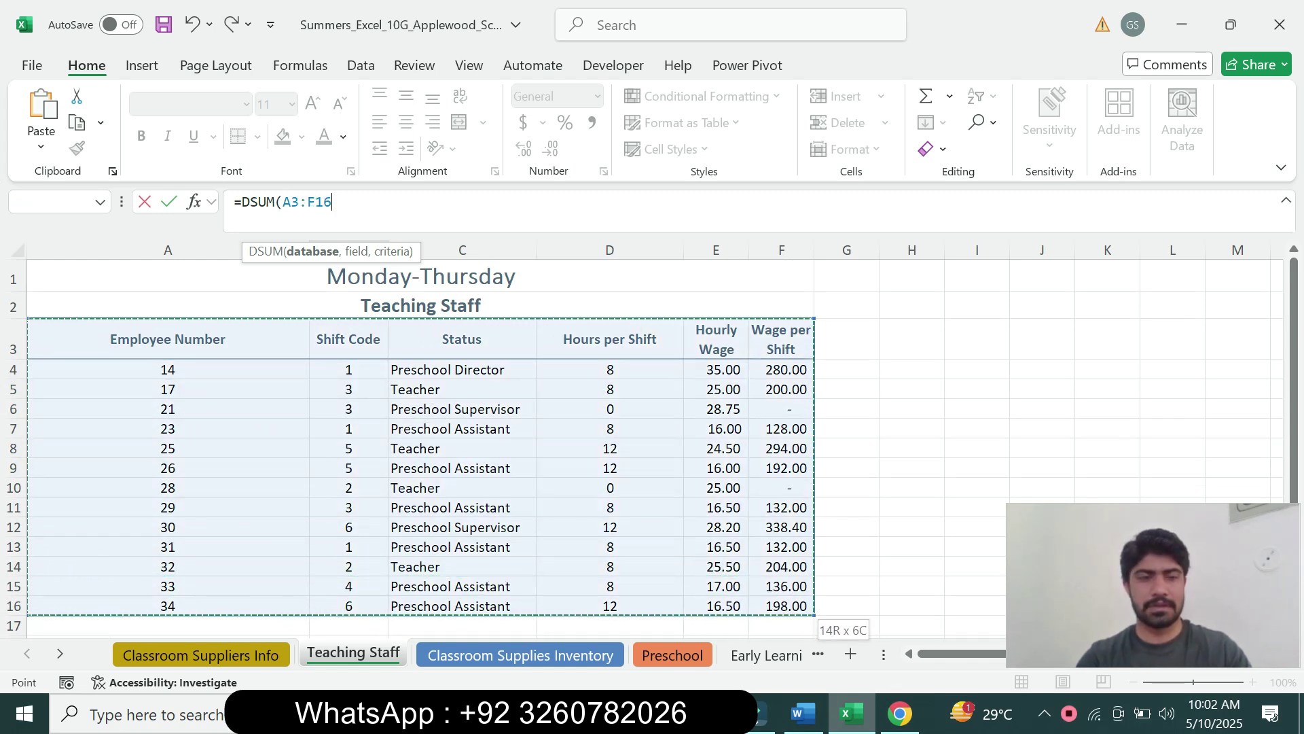
Copy the field name from the Word instructions and enter "Wage per Shift" as the DSUM field argument in Excel
left_click(803, 714)
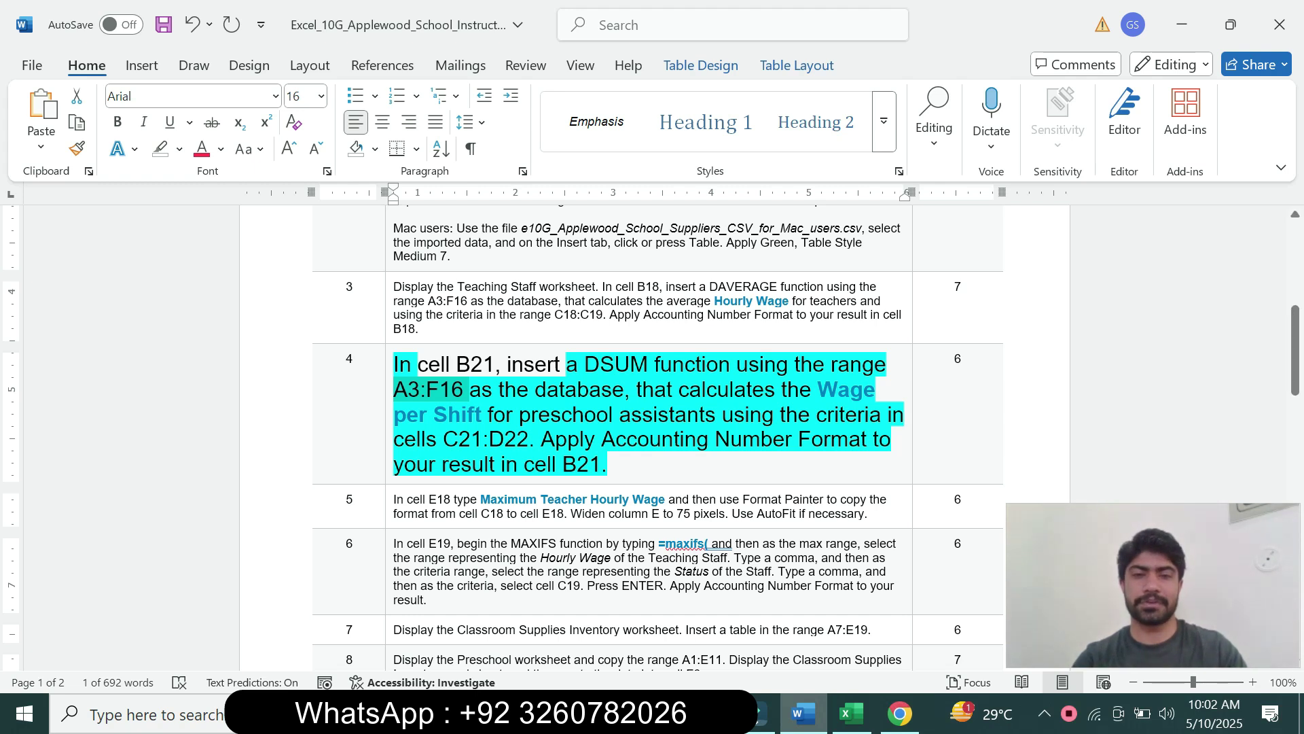
left_click_drag(818, 389, 484, 416)
key("ctrl+c")
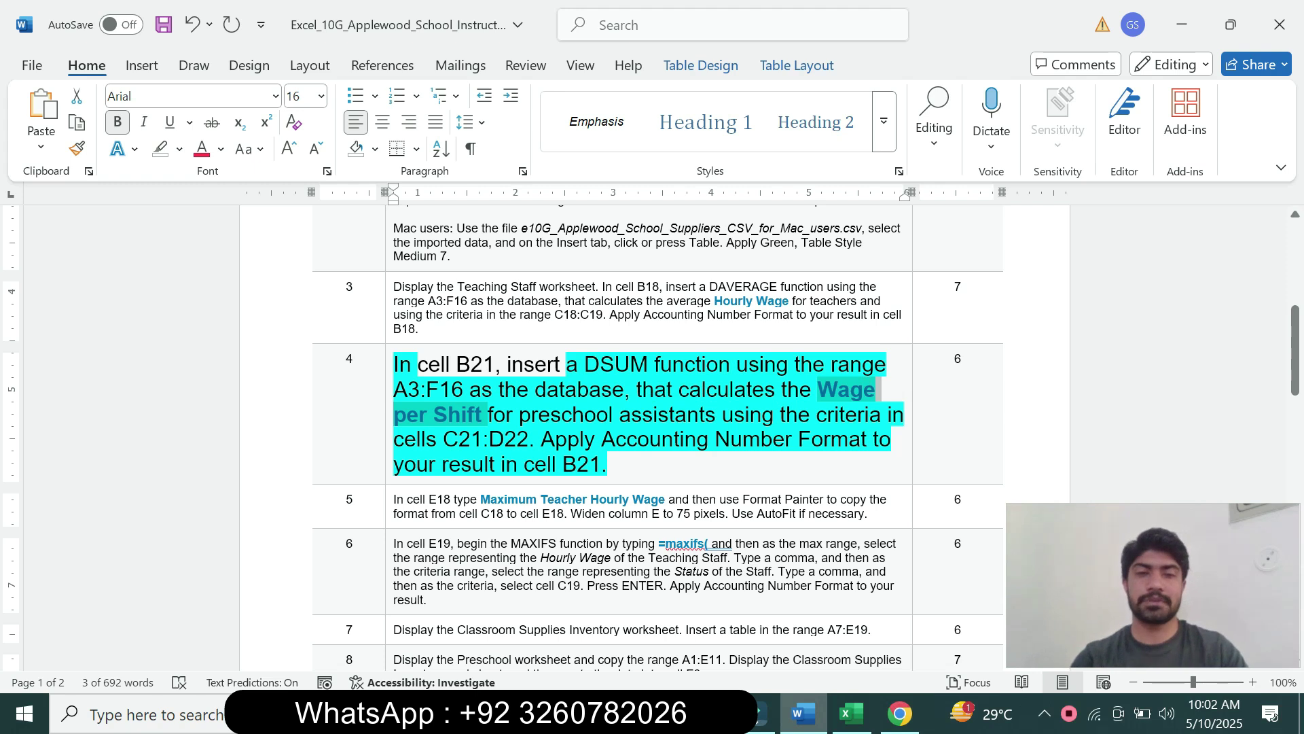
left_click(505, 439)
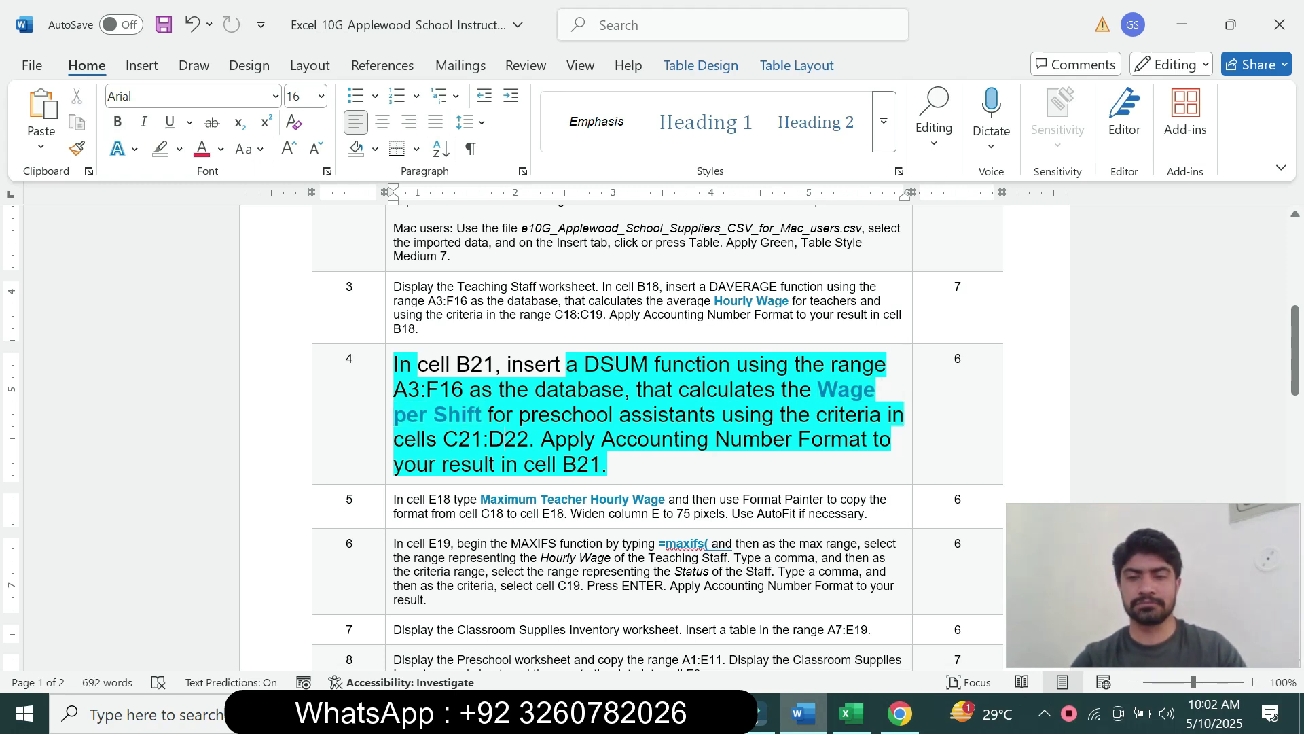
left_click(851, 713)
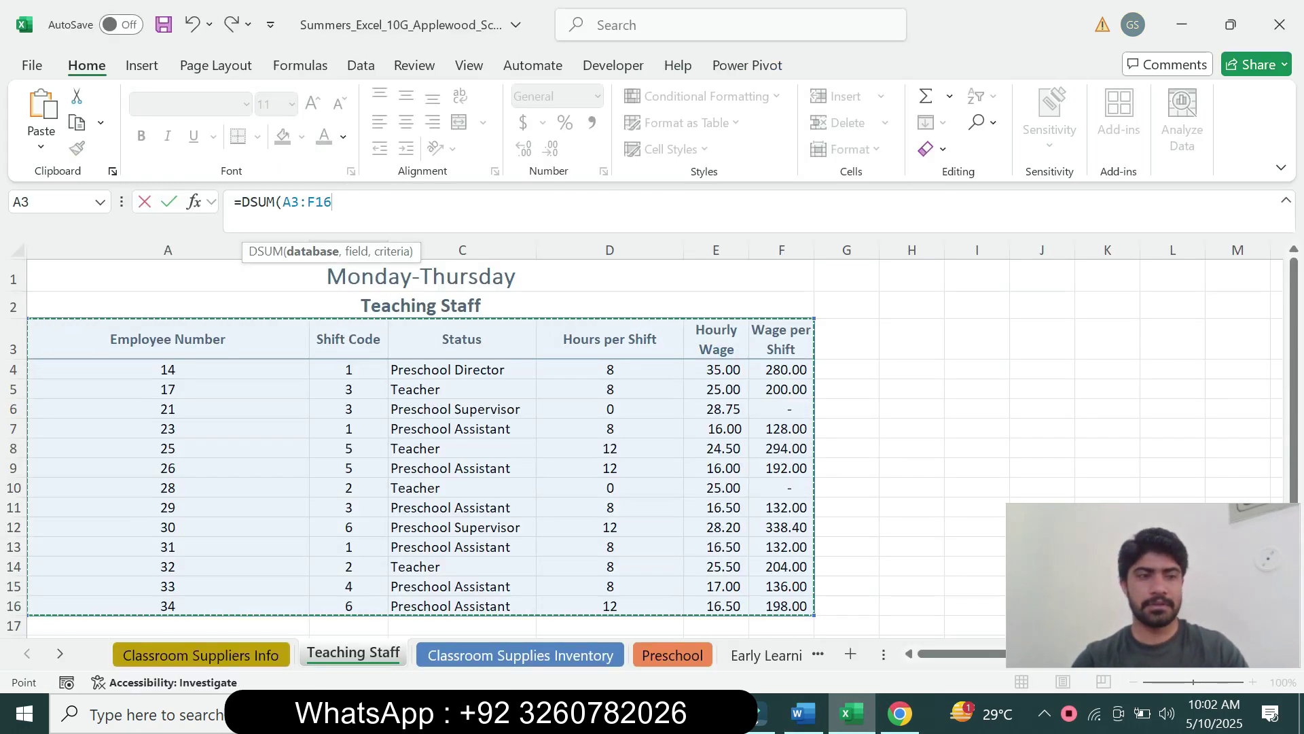
type(",\"")
key("ctrl+v")
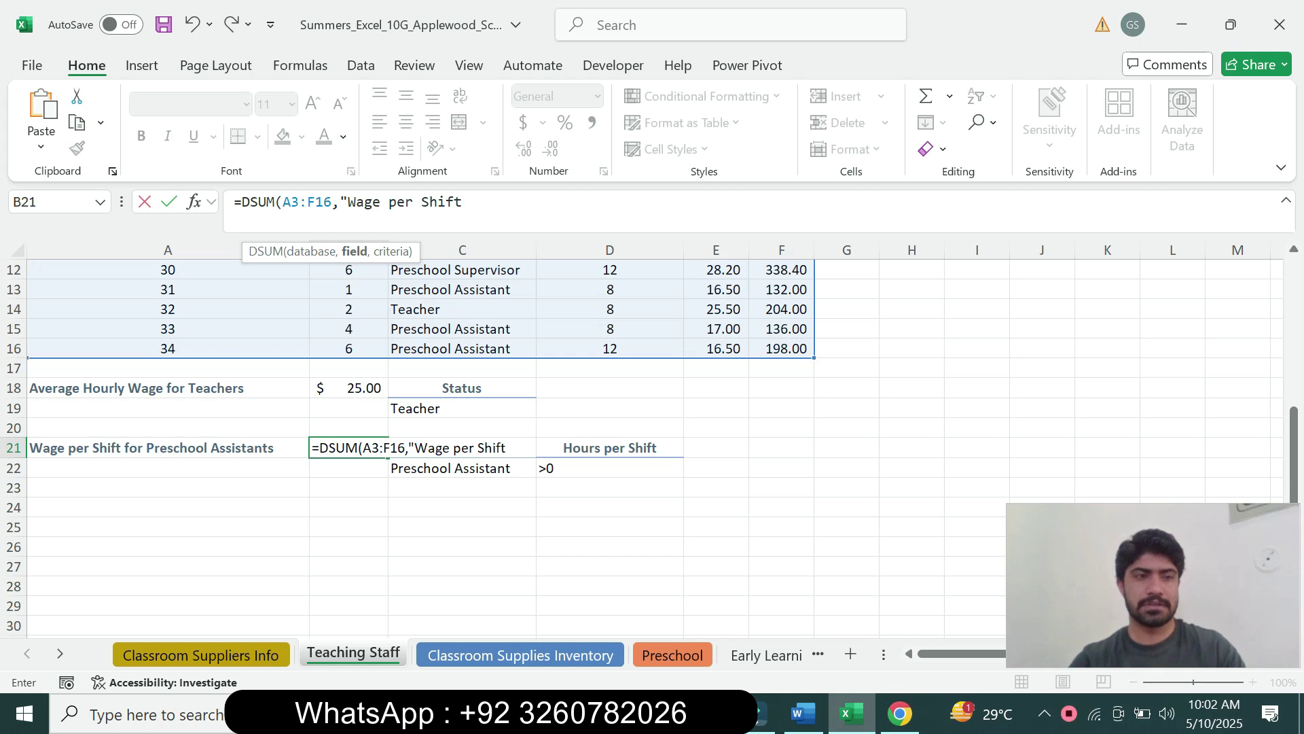
type("\"")
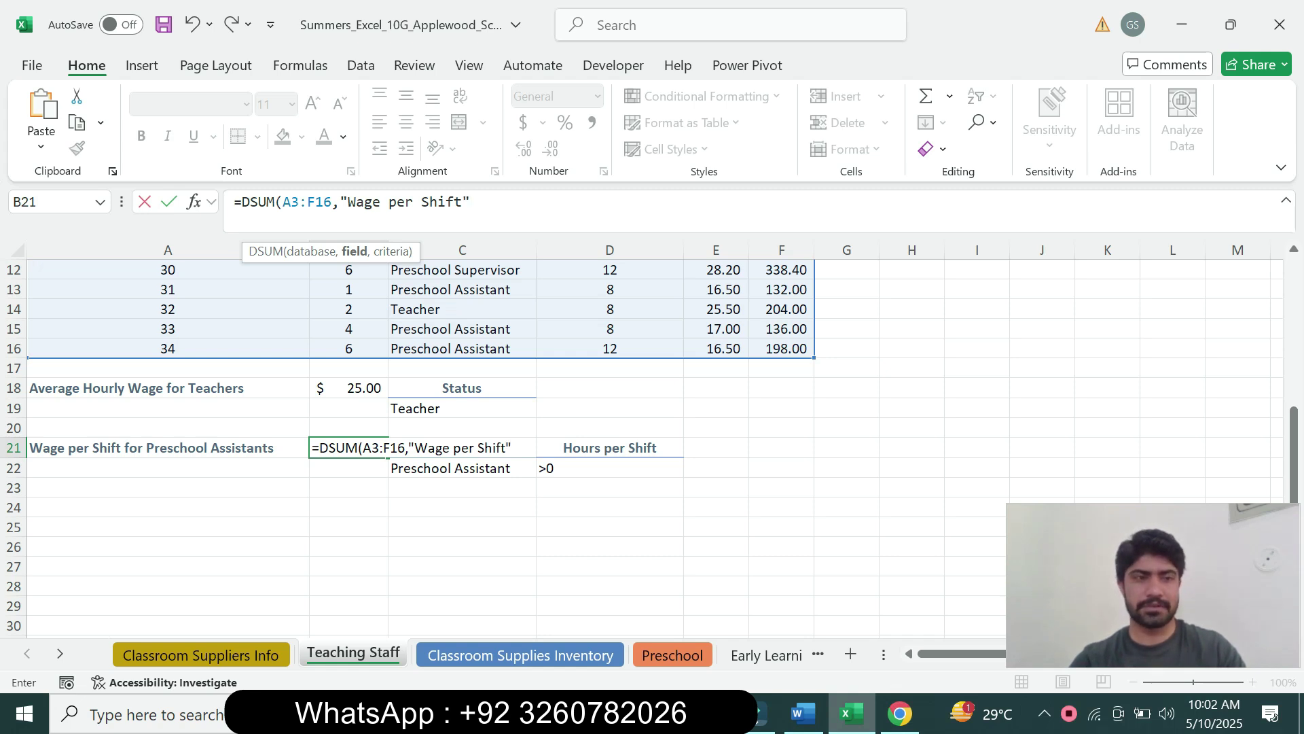
type(",")
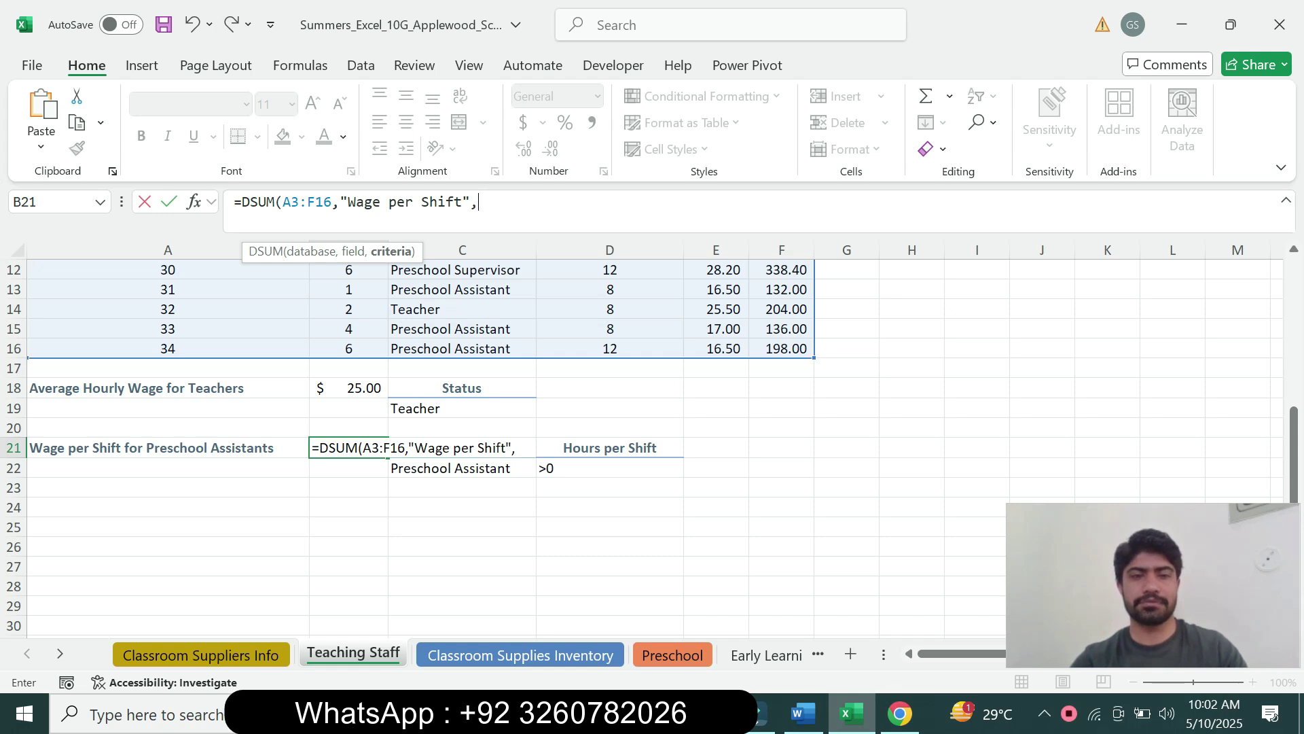
Check the criteria range in the Word instructions, then complete the DSUM formula in Excel with C21:D22 as the criteria argument
left_click(803, 714)
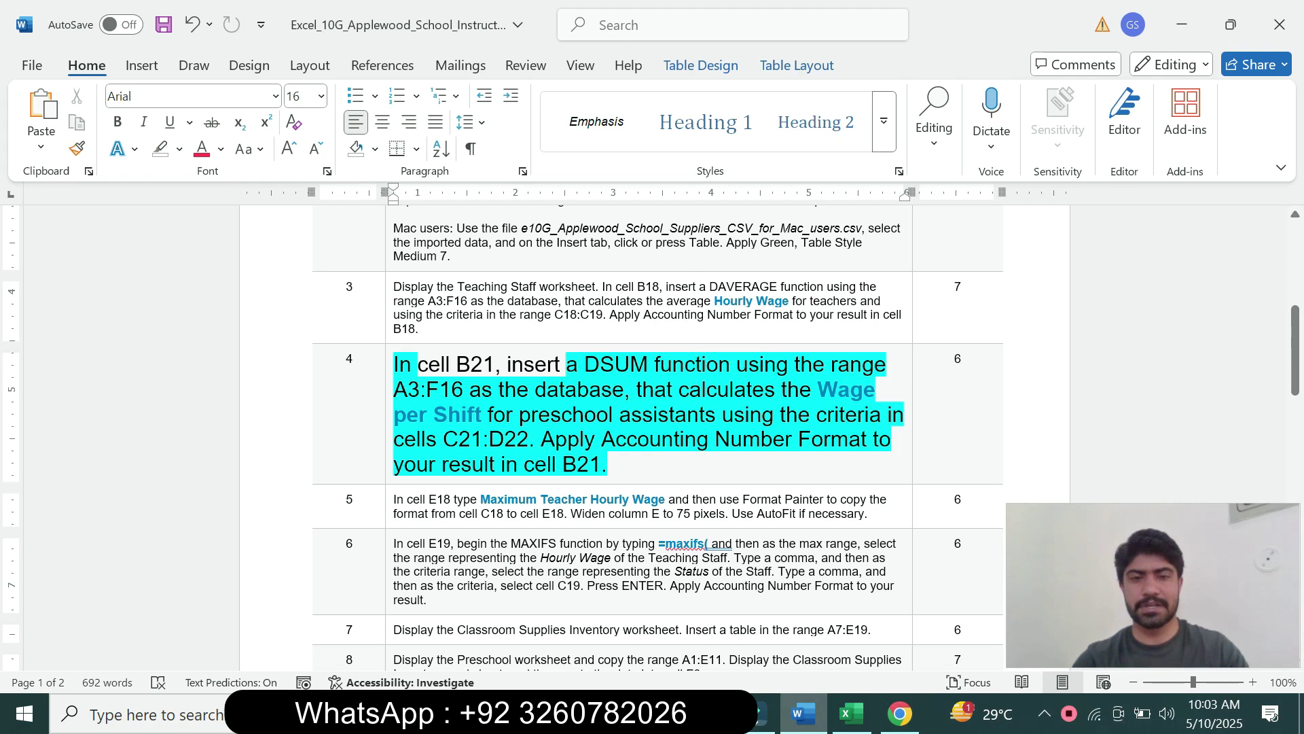
left_click_drag(443, 439, 529, 440)
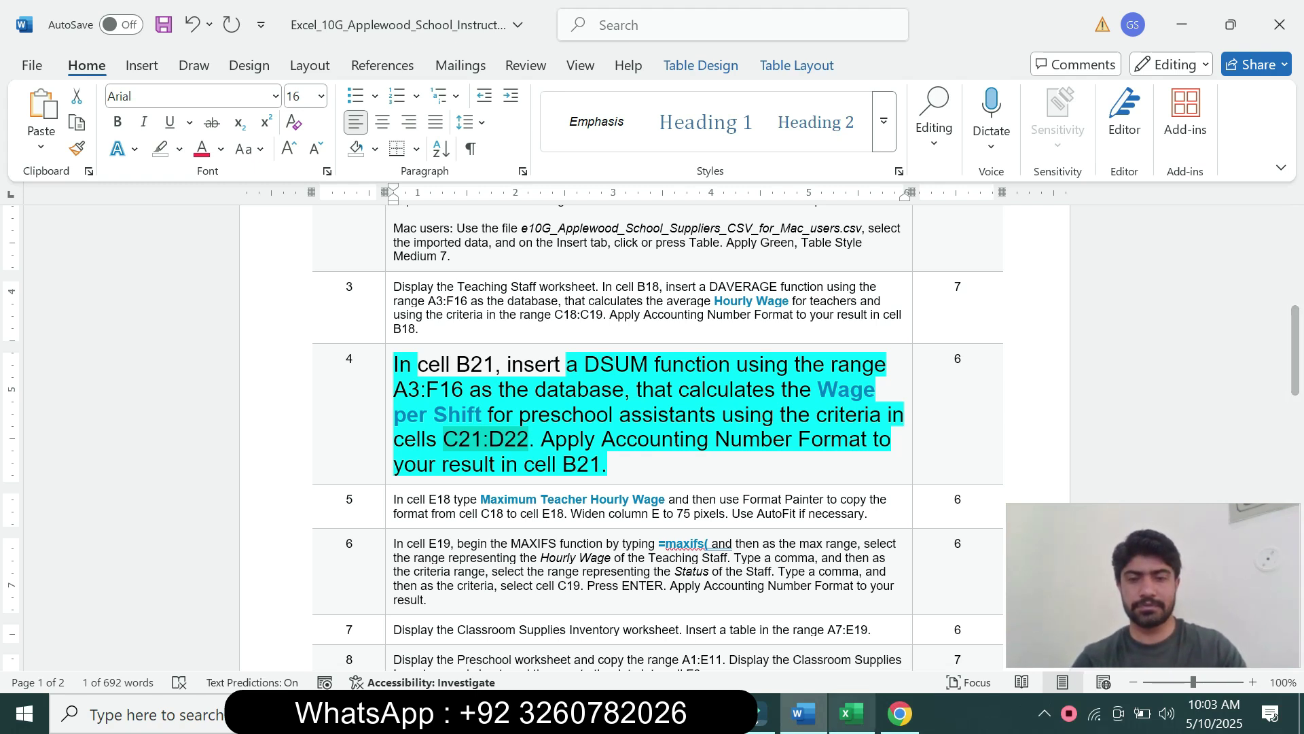
left_click(850, 713)
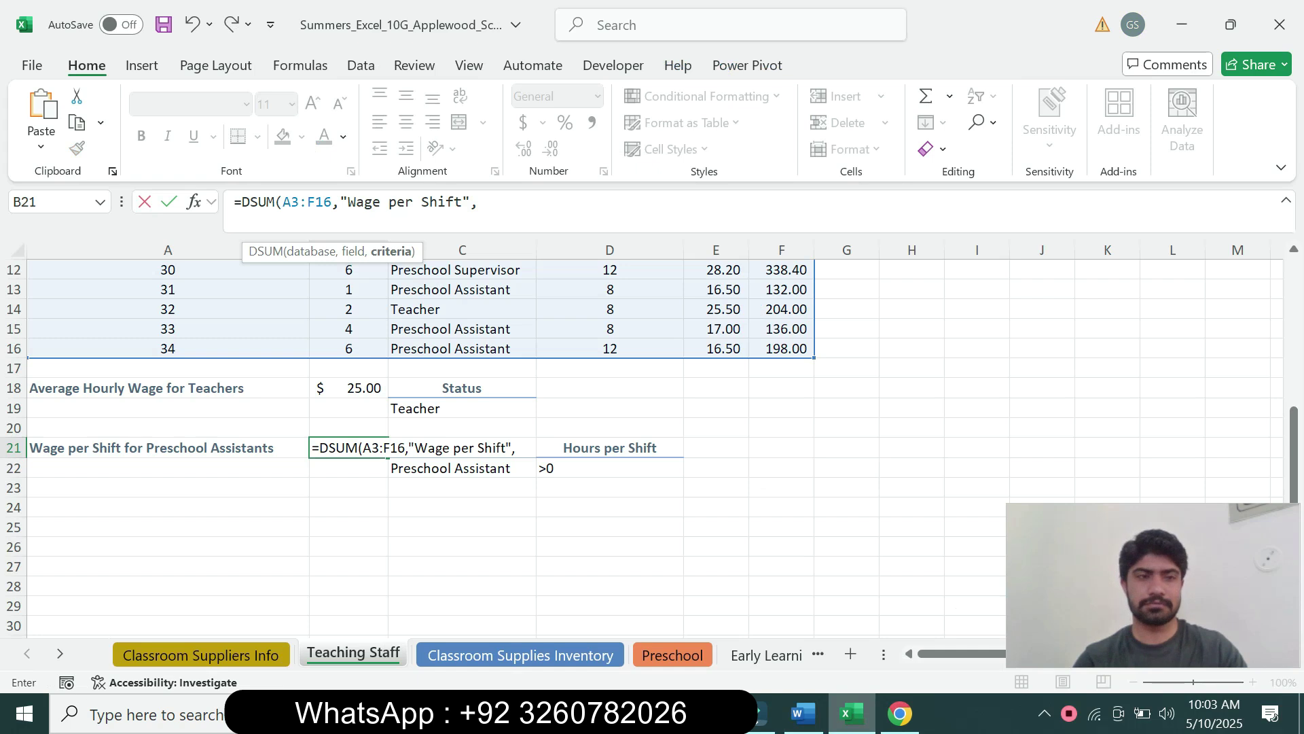
type("C21")
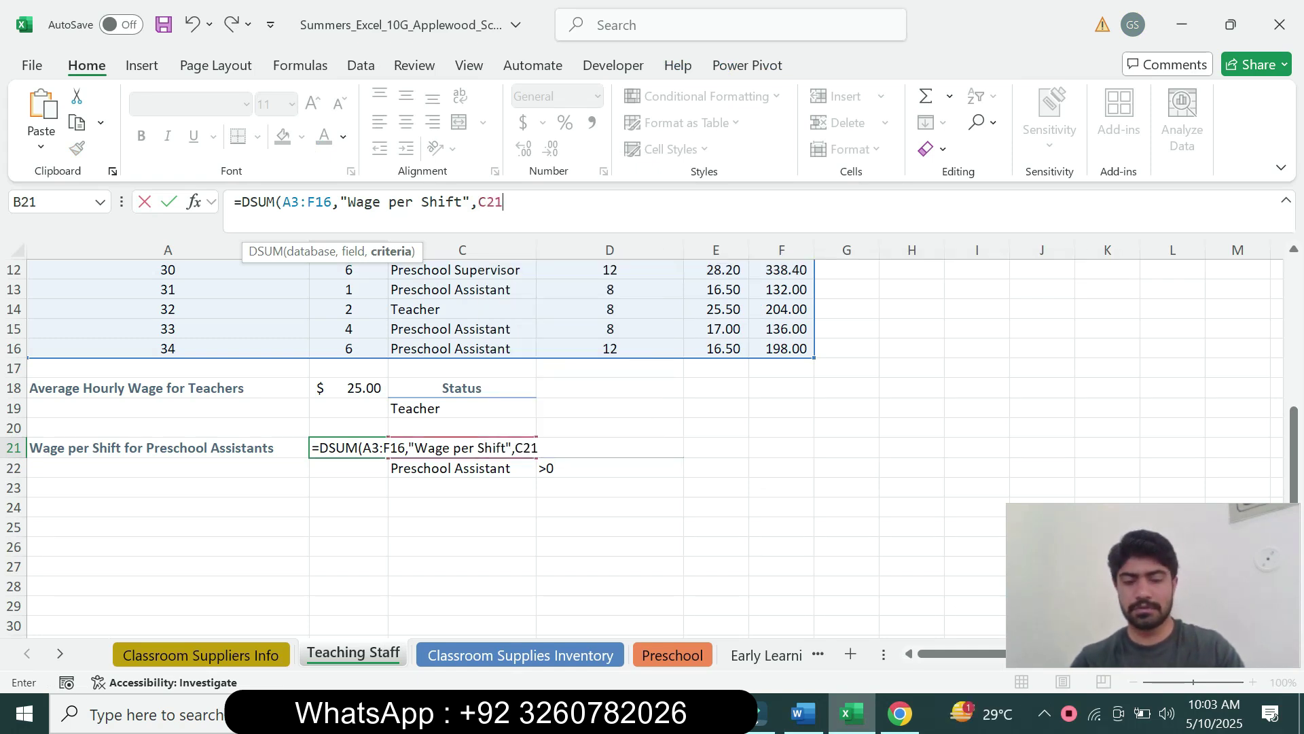
type(":")
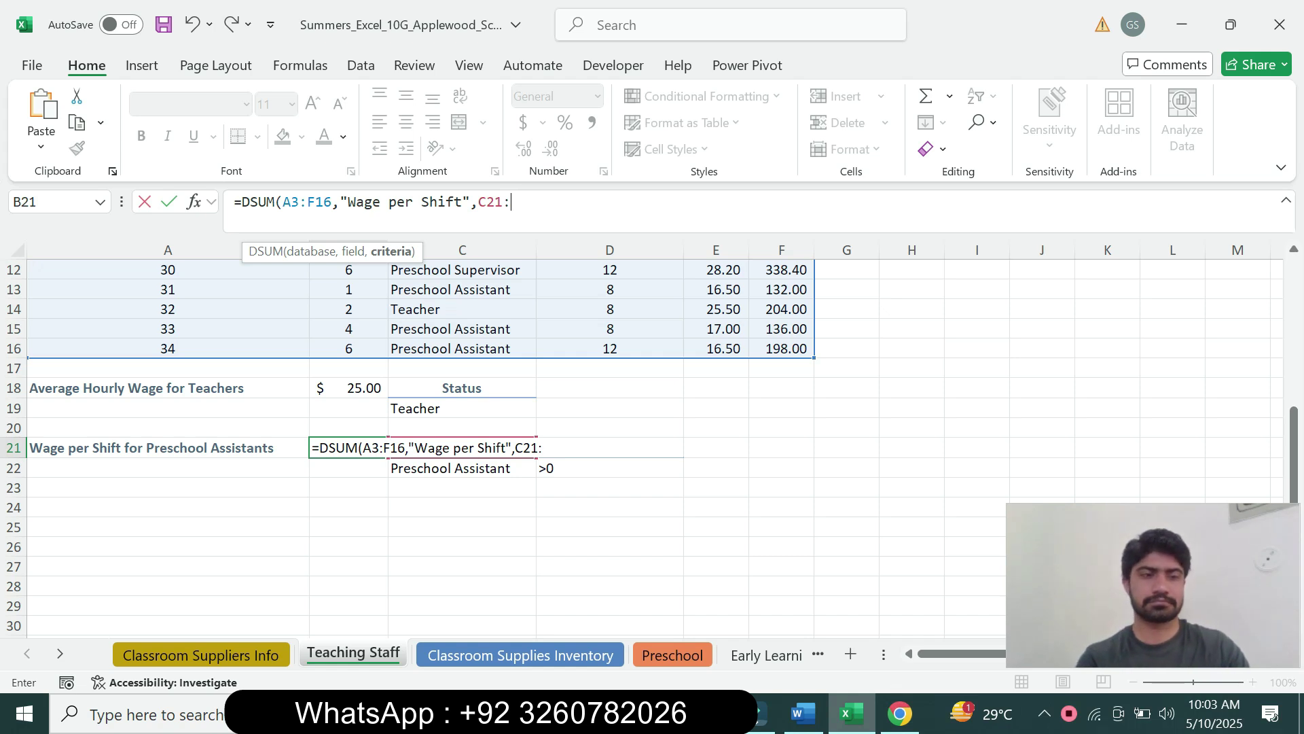
type("D22")
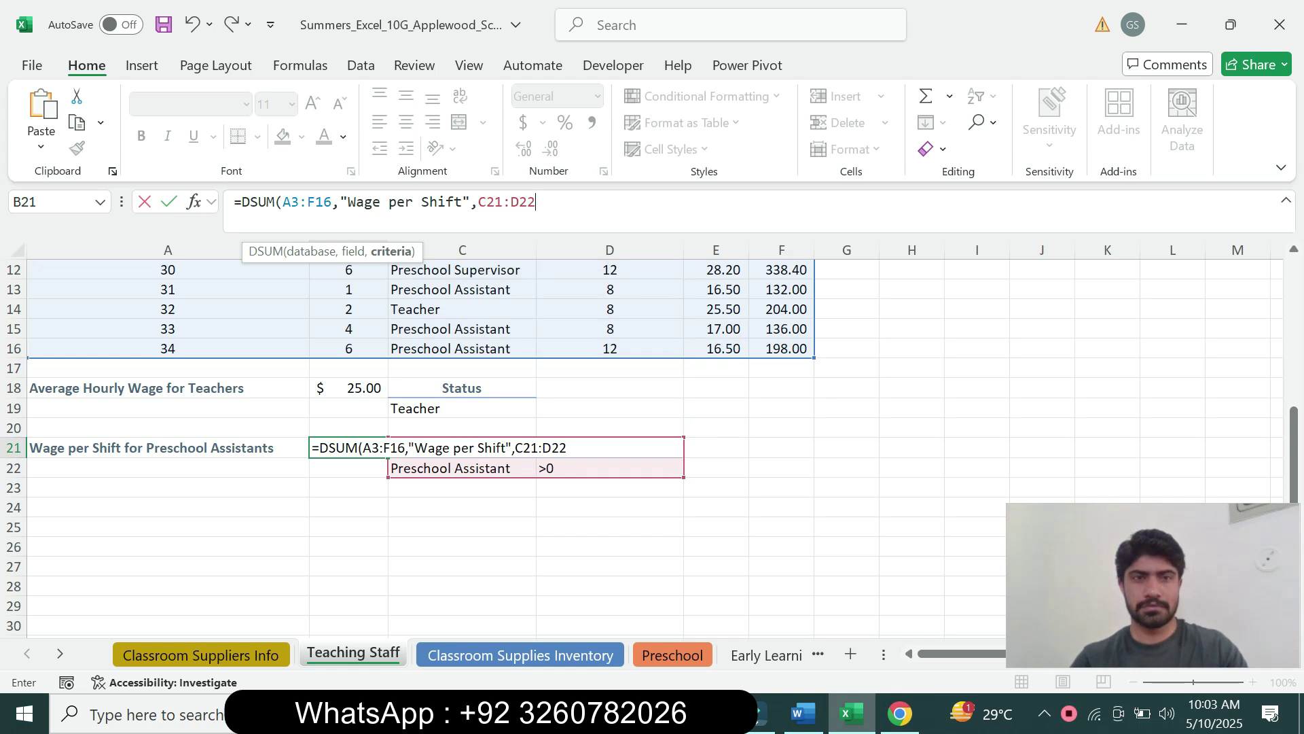
type(")")
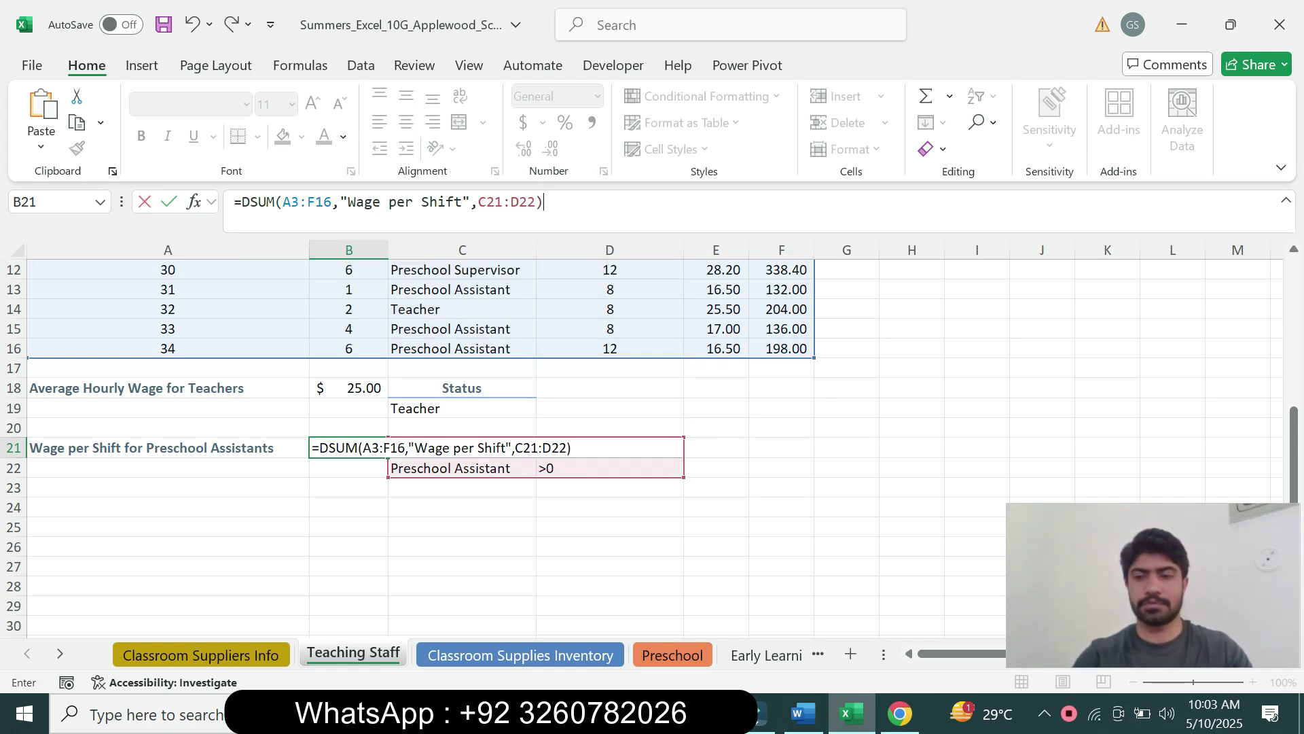
key("Return")
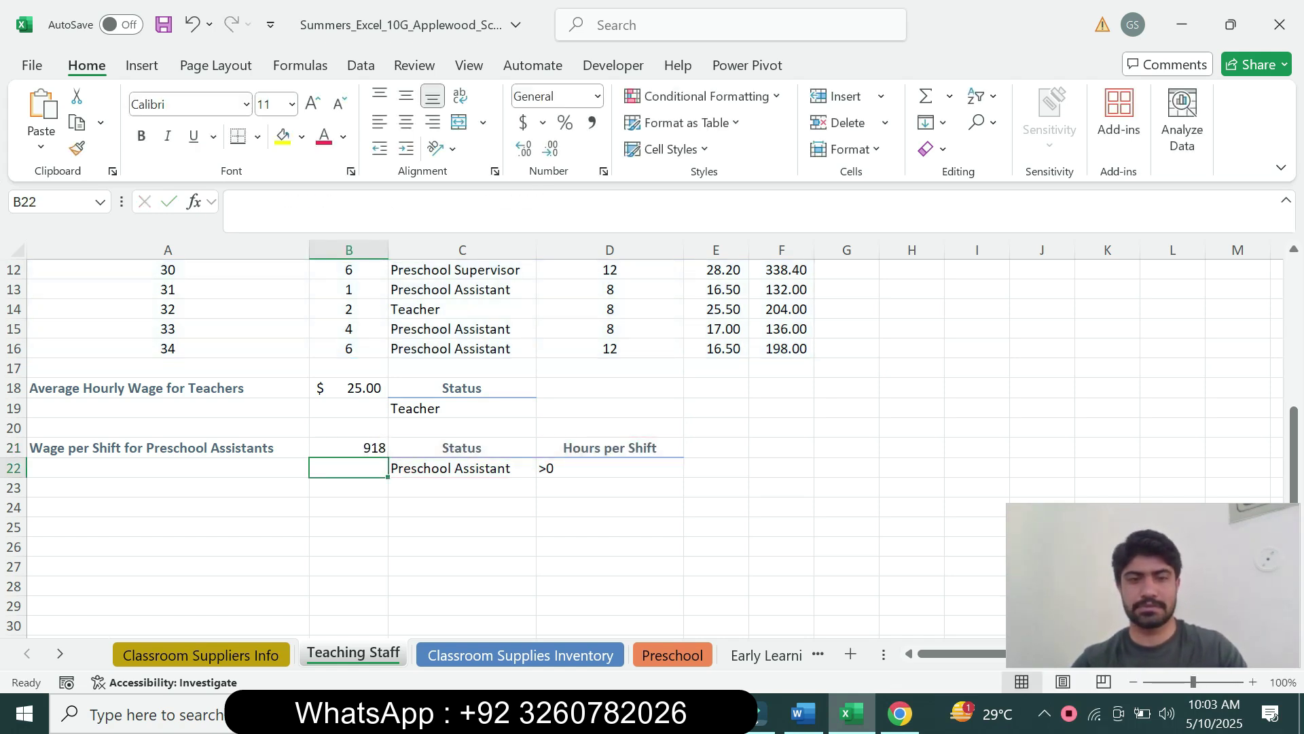
Check the step 4 formatting instruction in Word, then apply the $ English (United States) Accounting Number Format to cell B21 in Excel
key("Up")
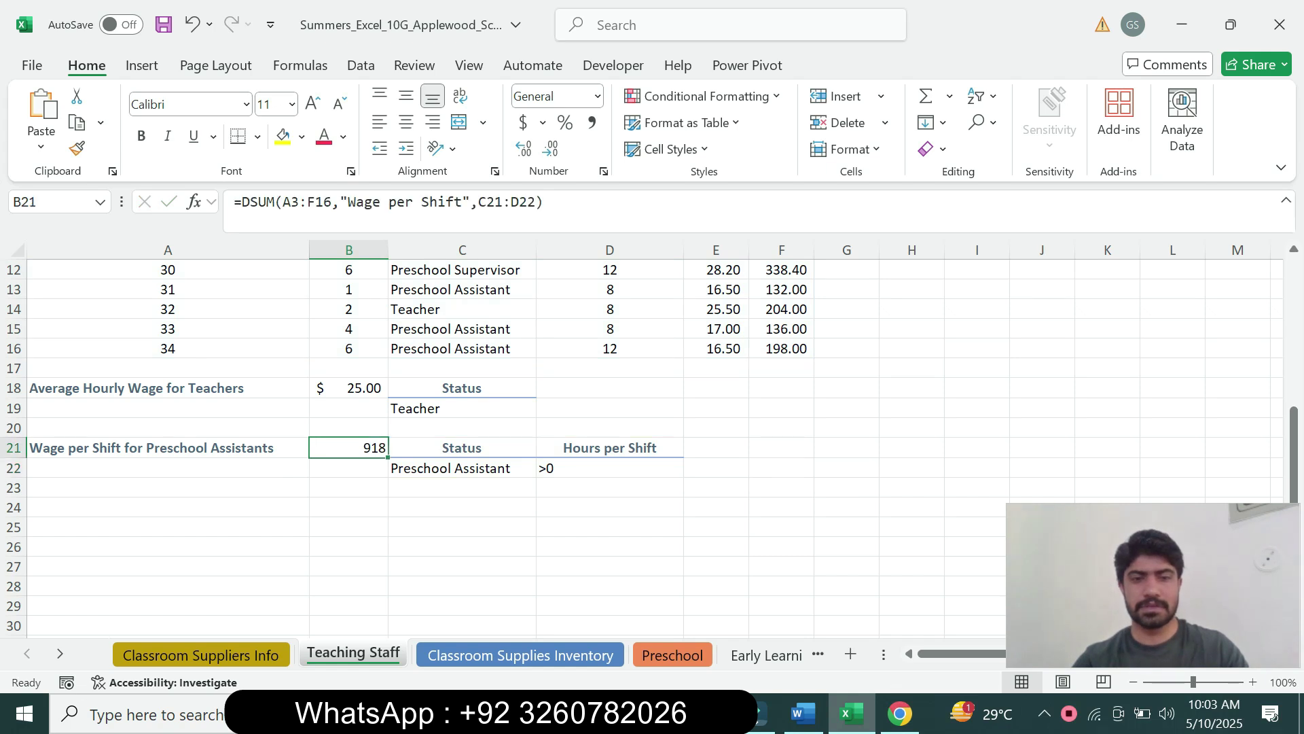
left_click(803, 713)
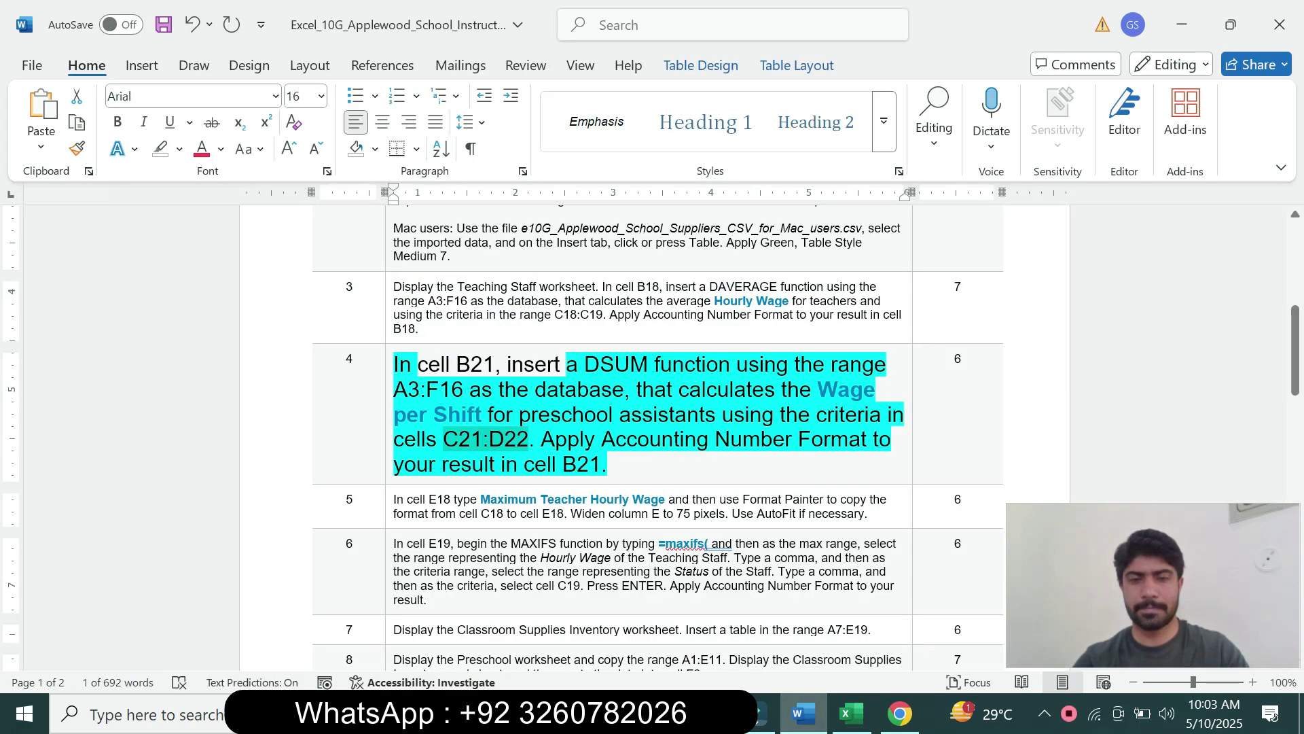
left_click_drag(541, 440, 645, 468)
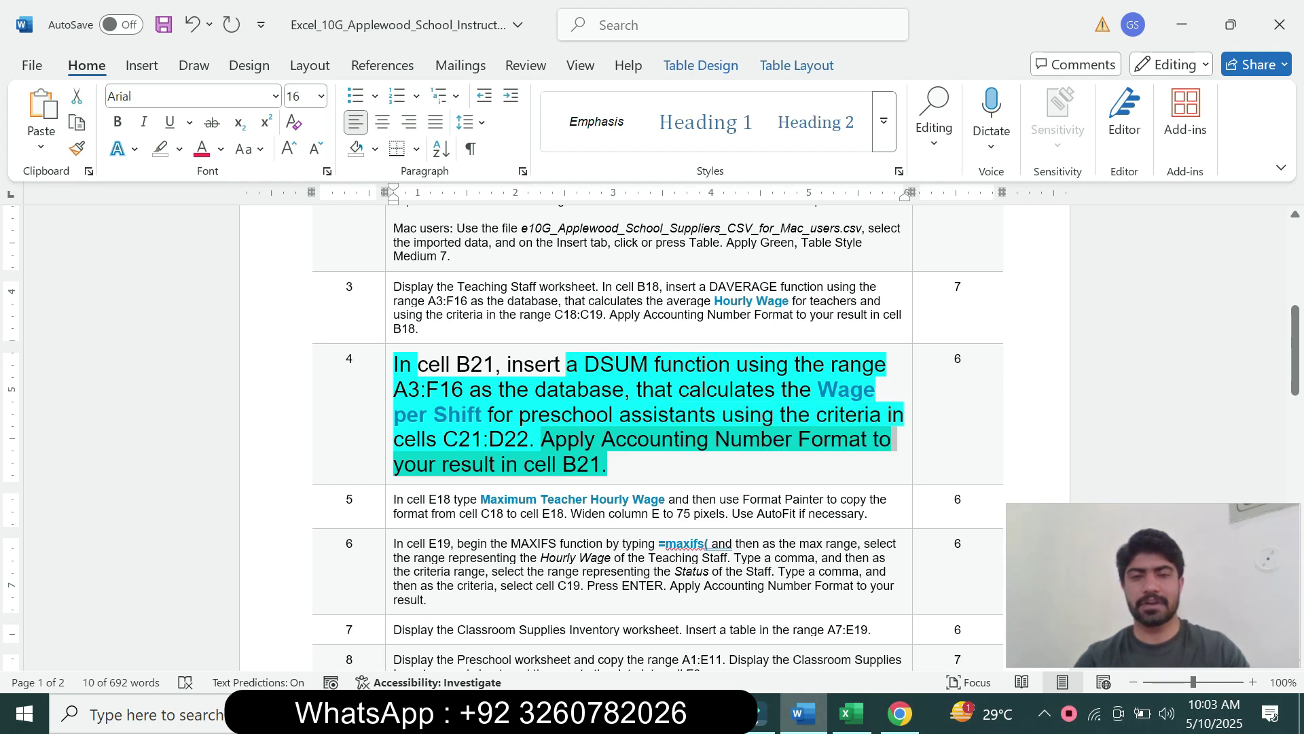
left_click(551, 466)
left_click_drag(524, 465, 577, 466)
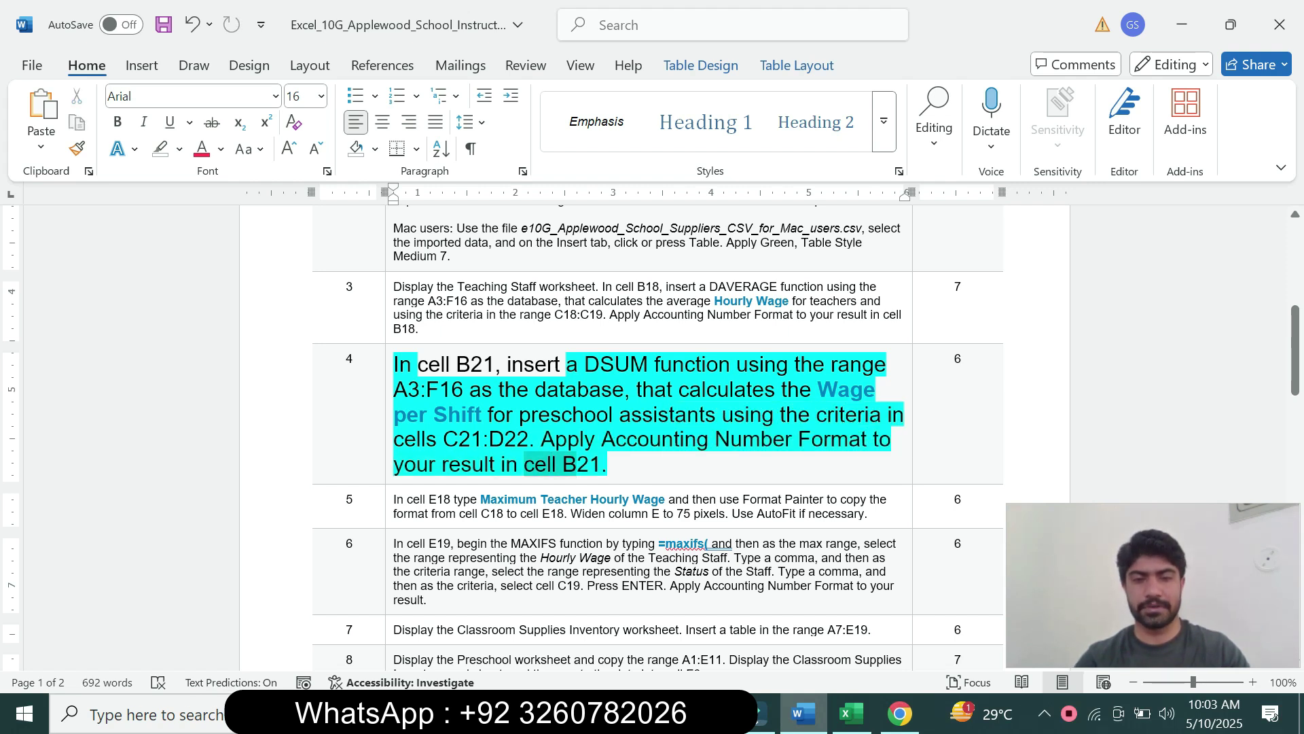
left_click(850, 713)
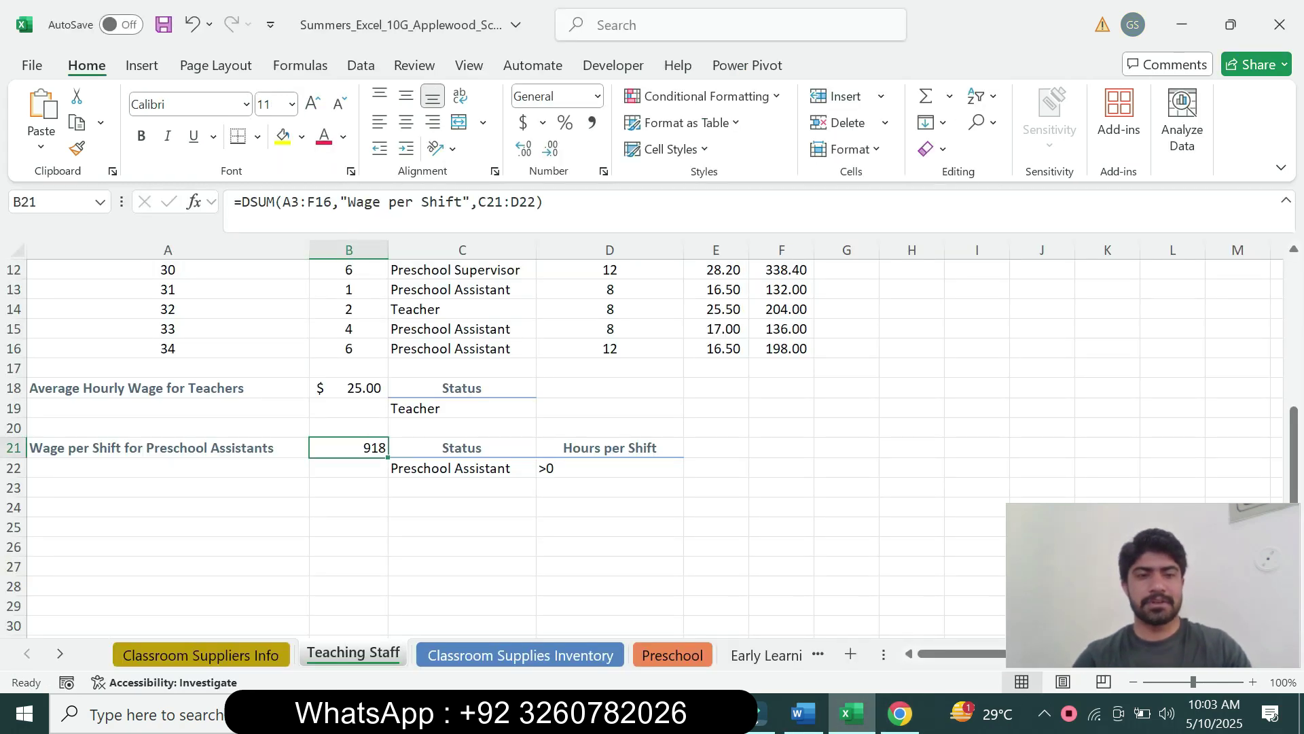
left_click(804, 714)
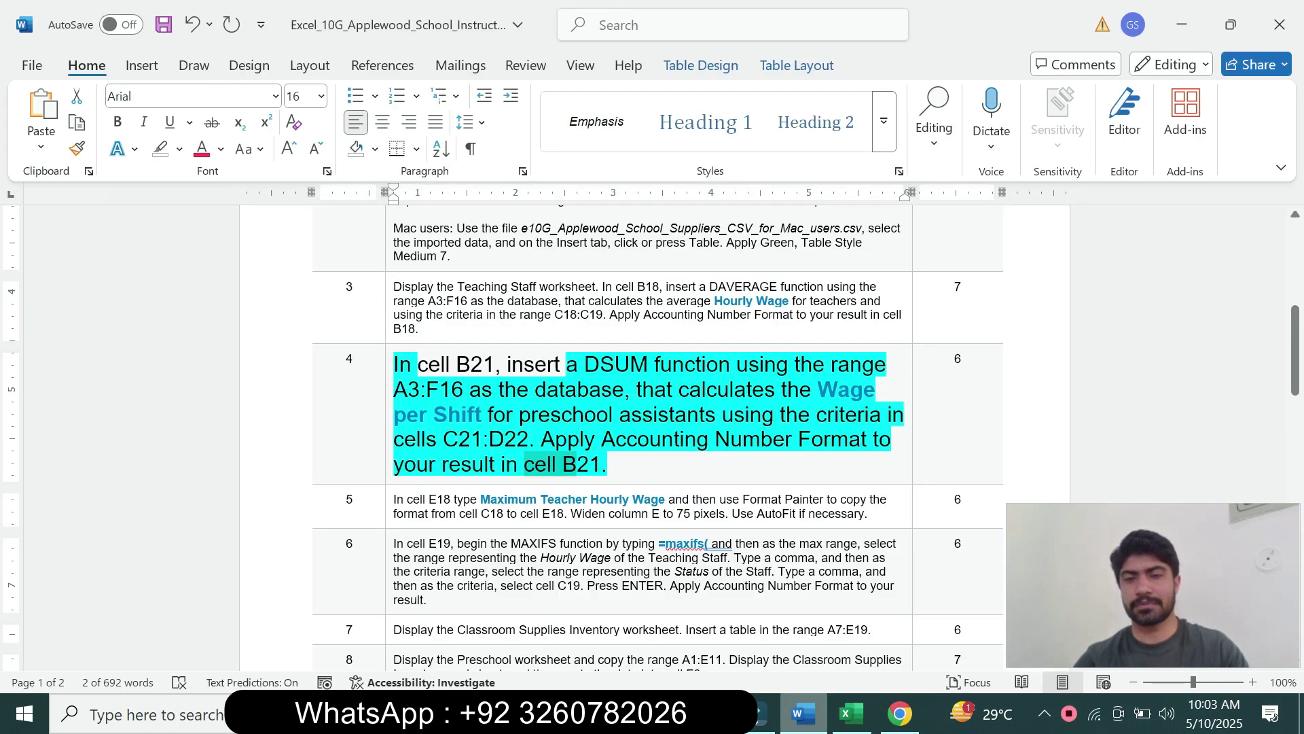
left_click_drag(523, 464, 540, 439)
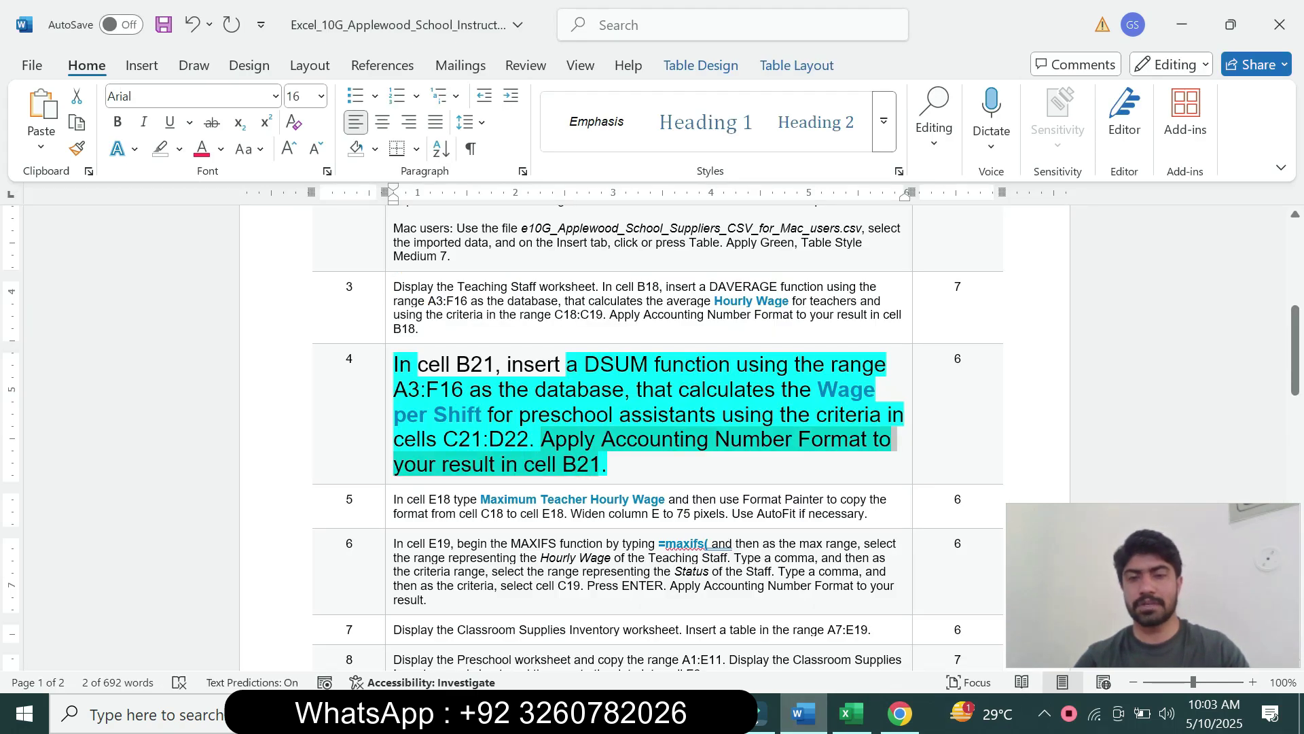
left_click(849, 714)
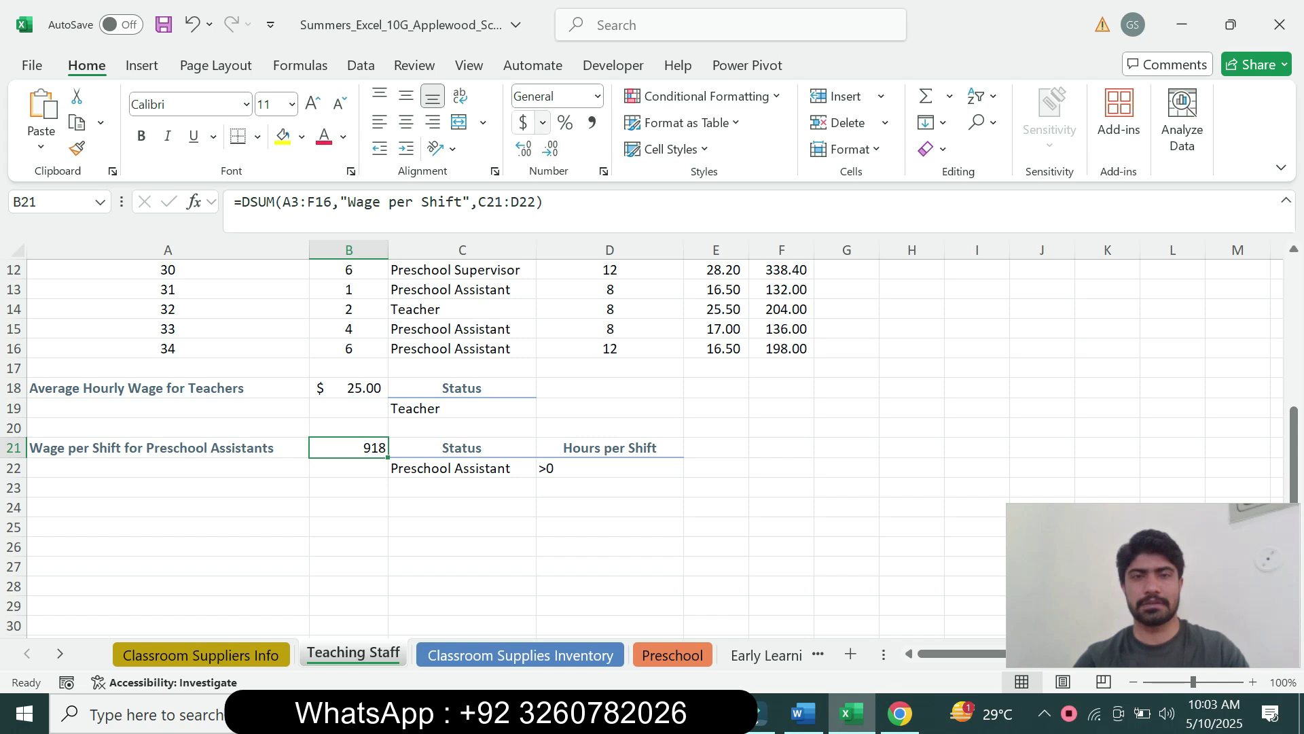
left_click(543, 122)
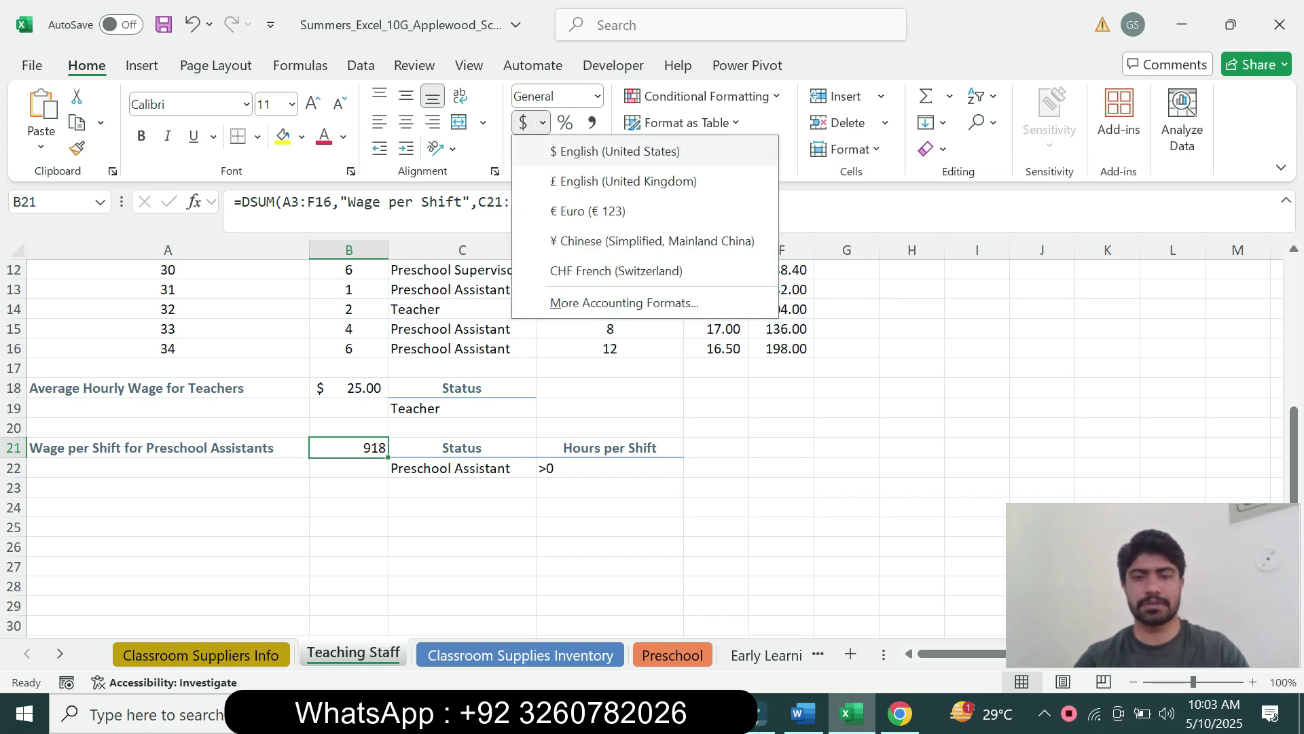
left_click(615, 151)
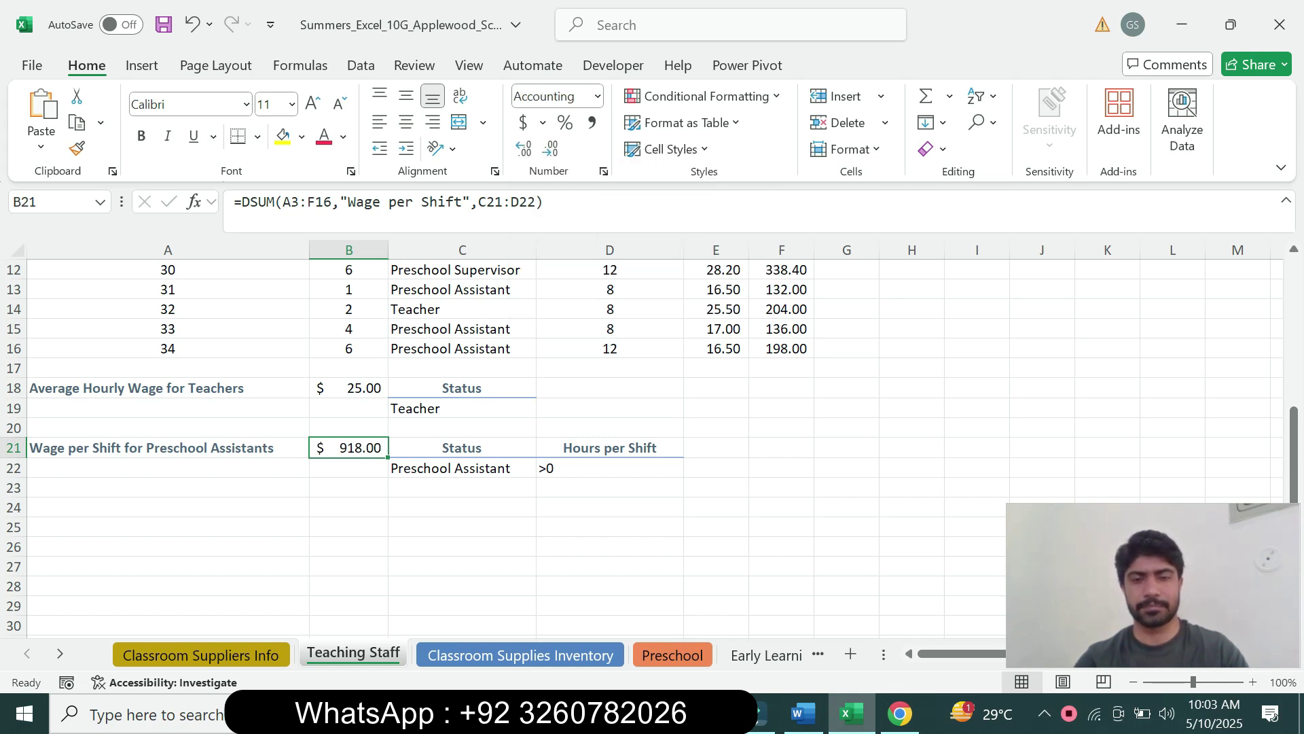
Switch to the Word instructions and reset the step 4 text to font size 9 with no highlight color
left_click(804, 713)
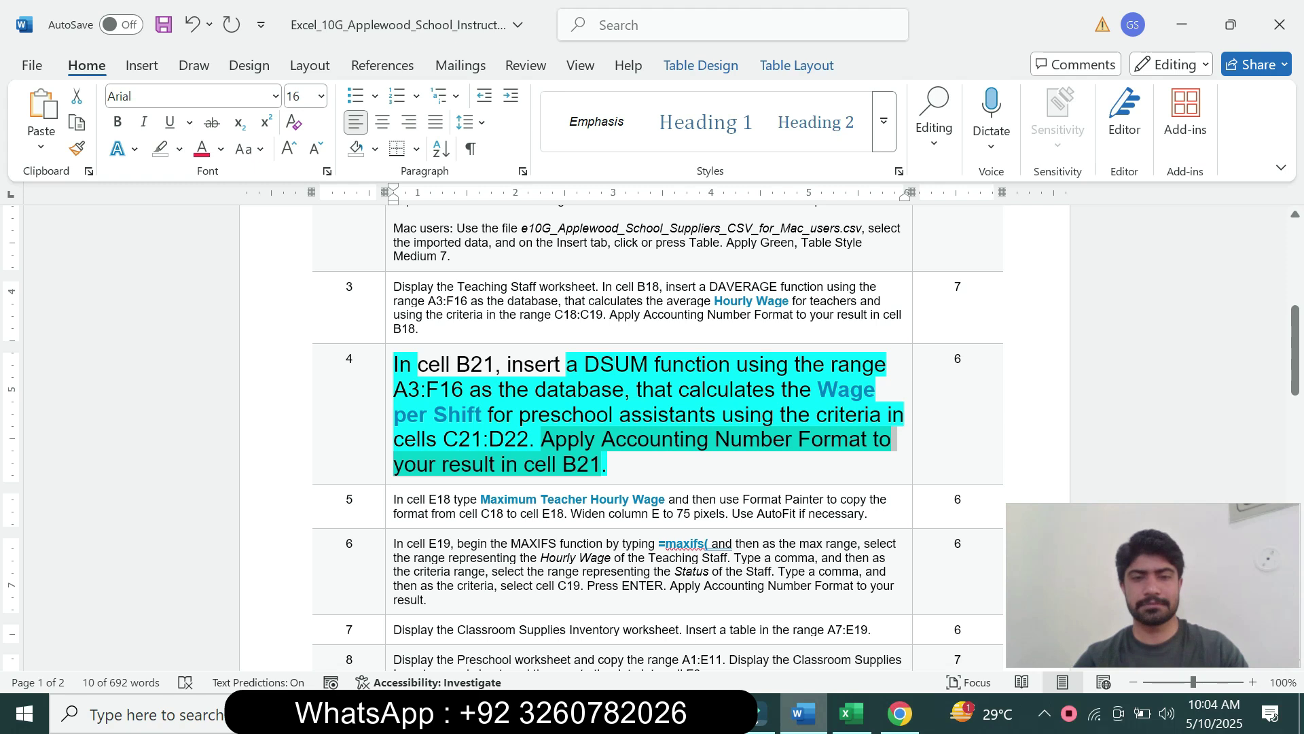
left_click_drag(545, 439, 398, 364)
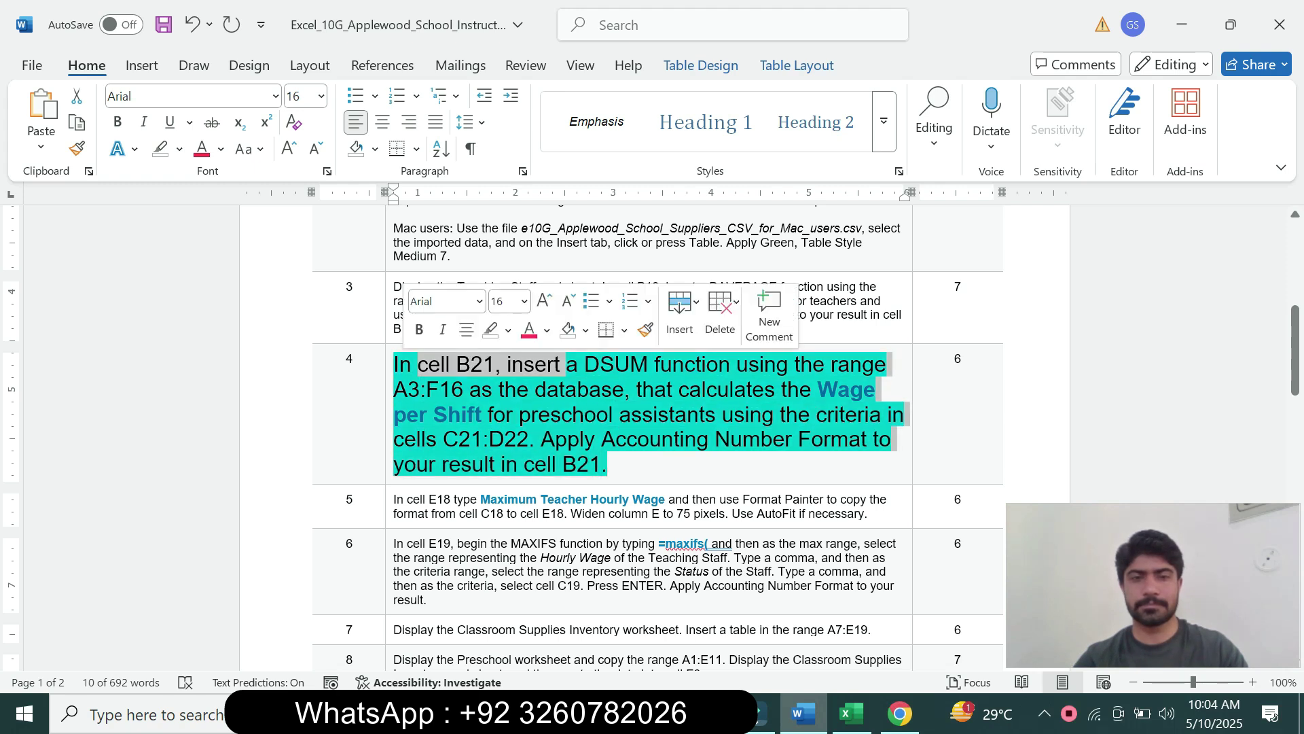
left_click(524, 301)
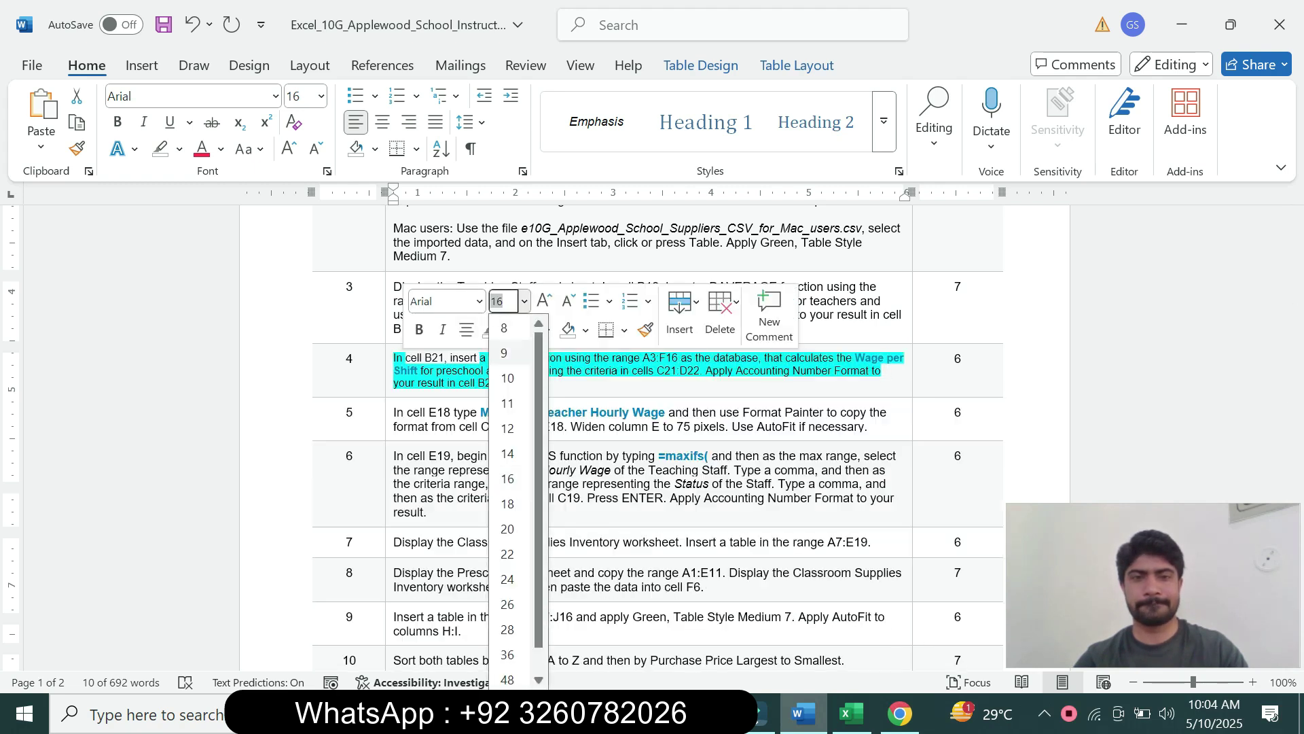
left_click(505, 353)
left_click(508, 330)
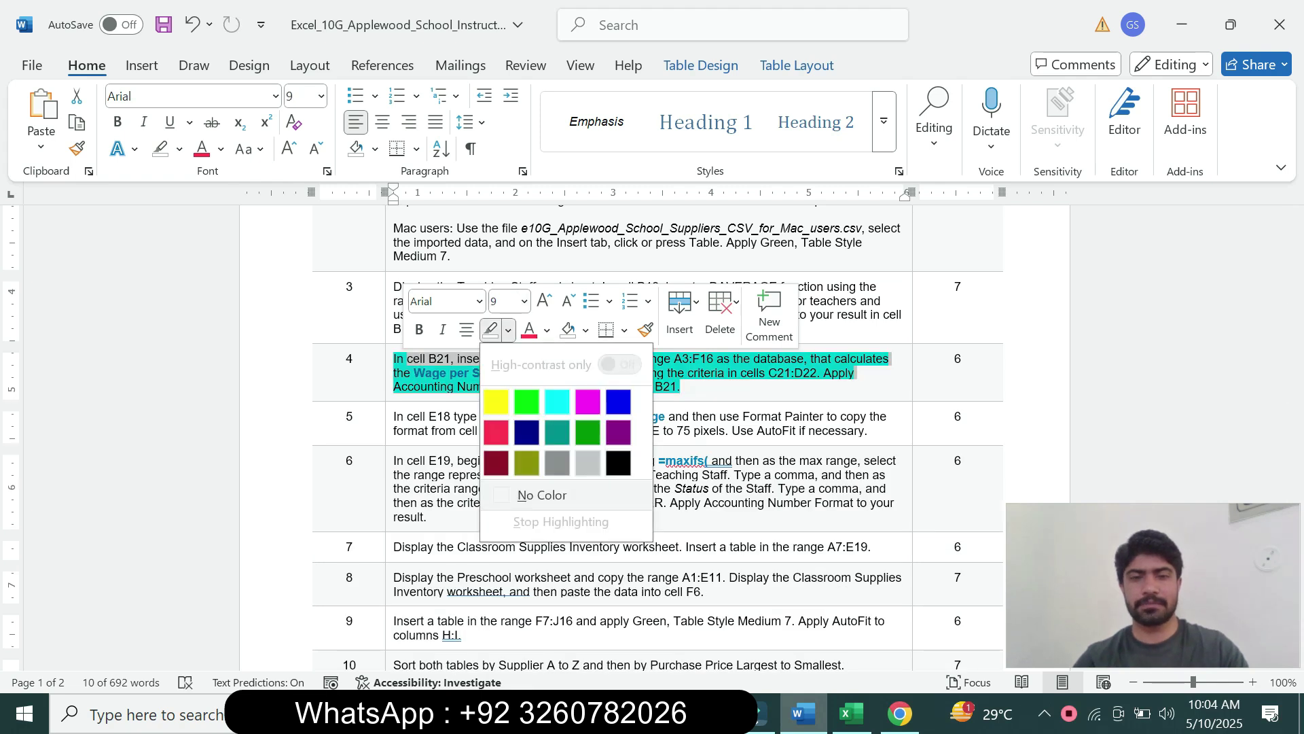
left_click(537, 495)
Enlarge the step 5 instruction text to font size 16 and highlight it in turquoise
mouse_move(1295, 349)
left_mouse_down()
mouse_move(1295, 504)
mouse_move(1295, 366)
left_mouse_up()
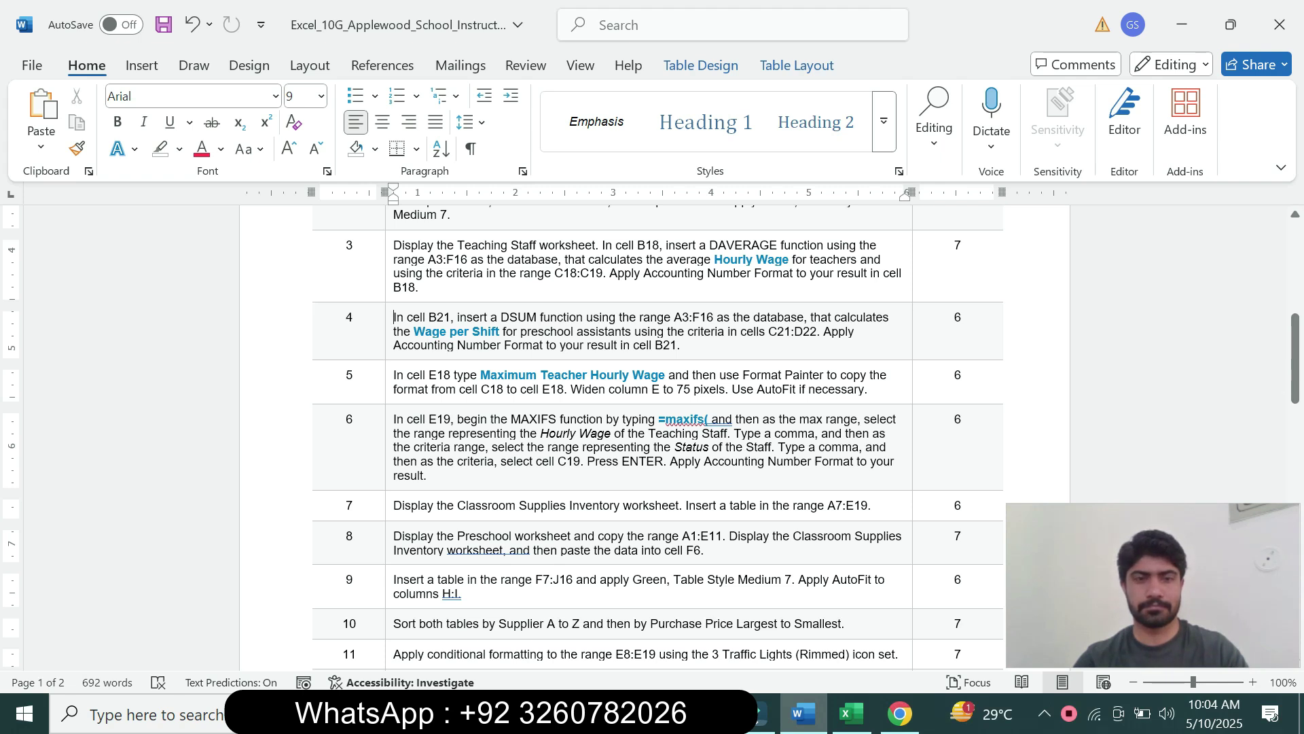
left_click(389, 388)
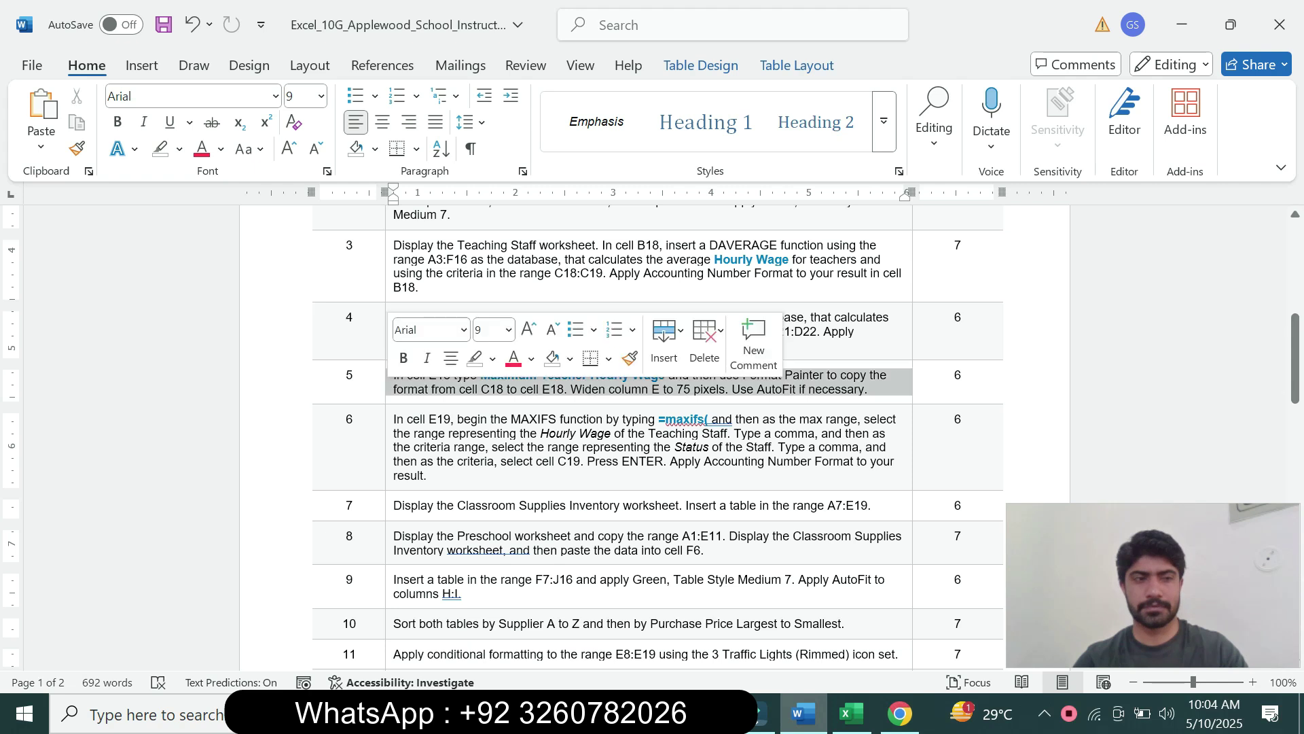
left_click(509, 330)
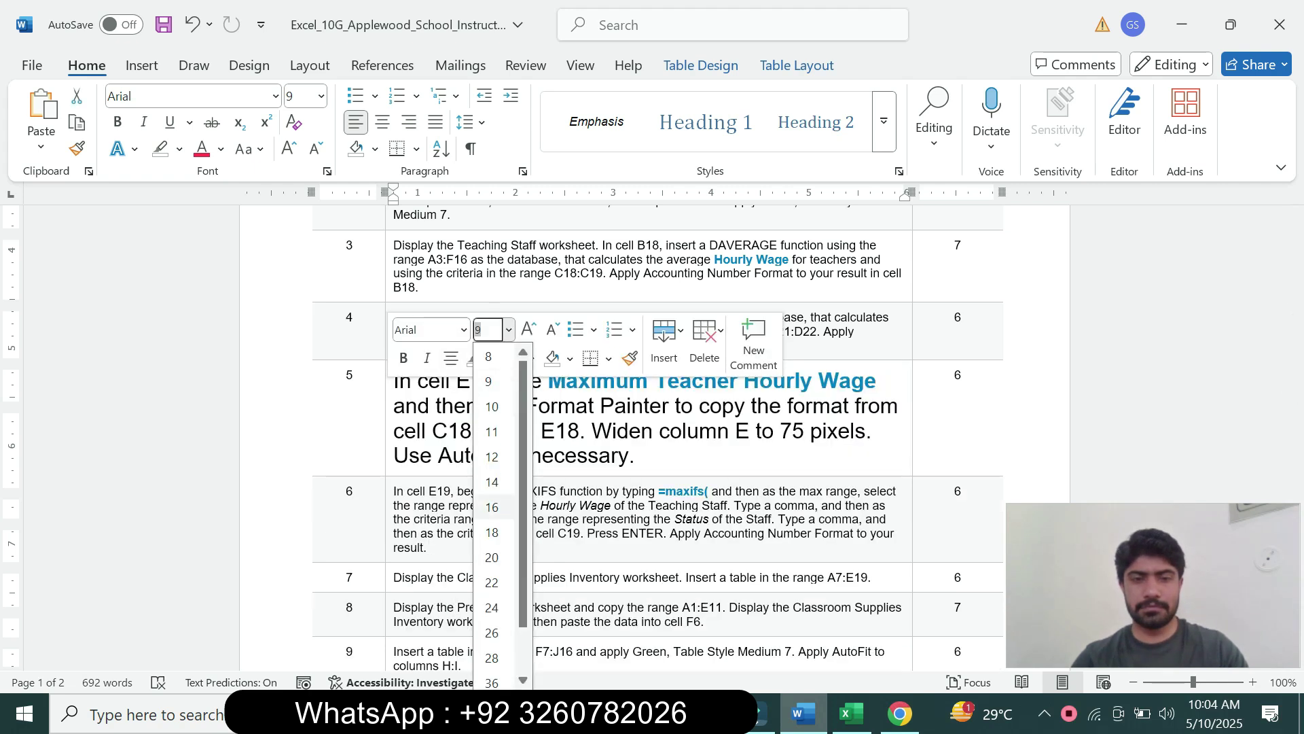
left_click(492, 504)
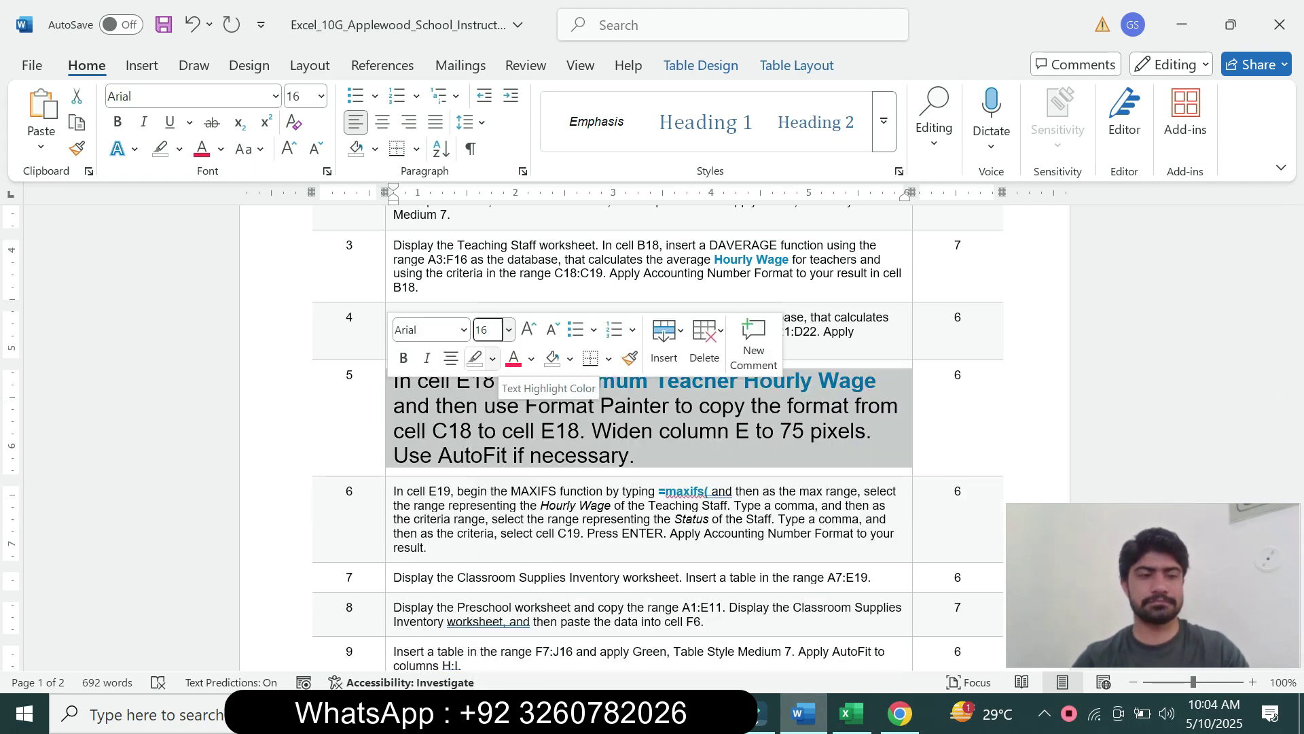
left_click(493, 358)
left_click(542, 430)
left_click(507, 455)
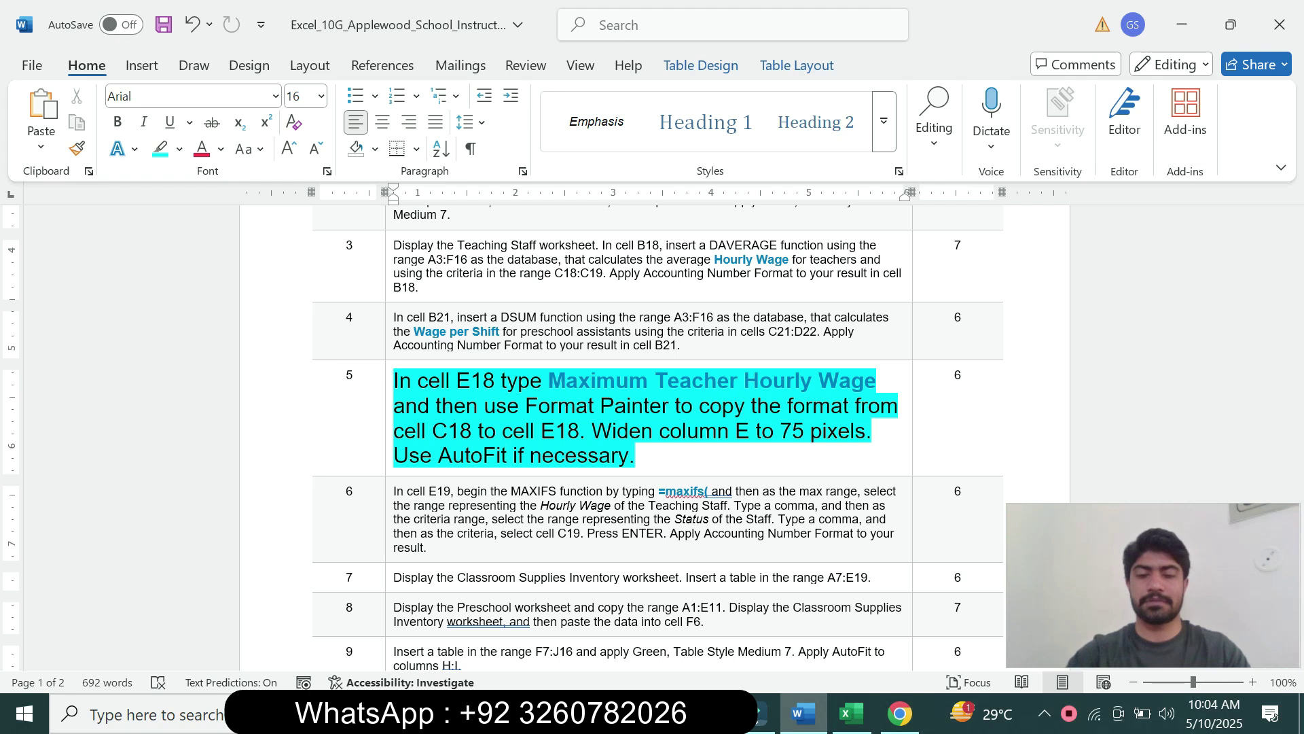
key("alt")
key("alt")
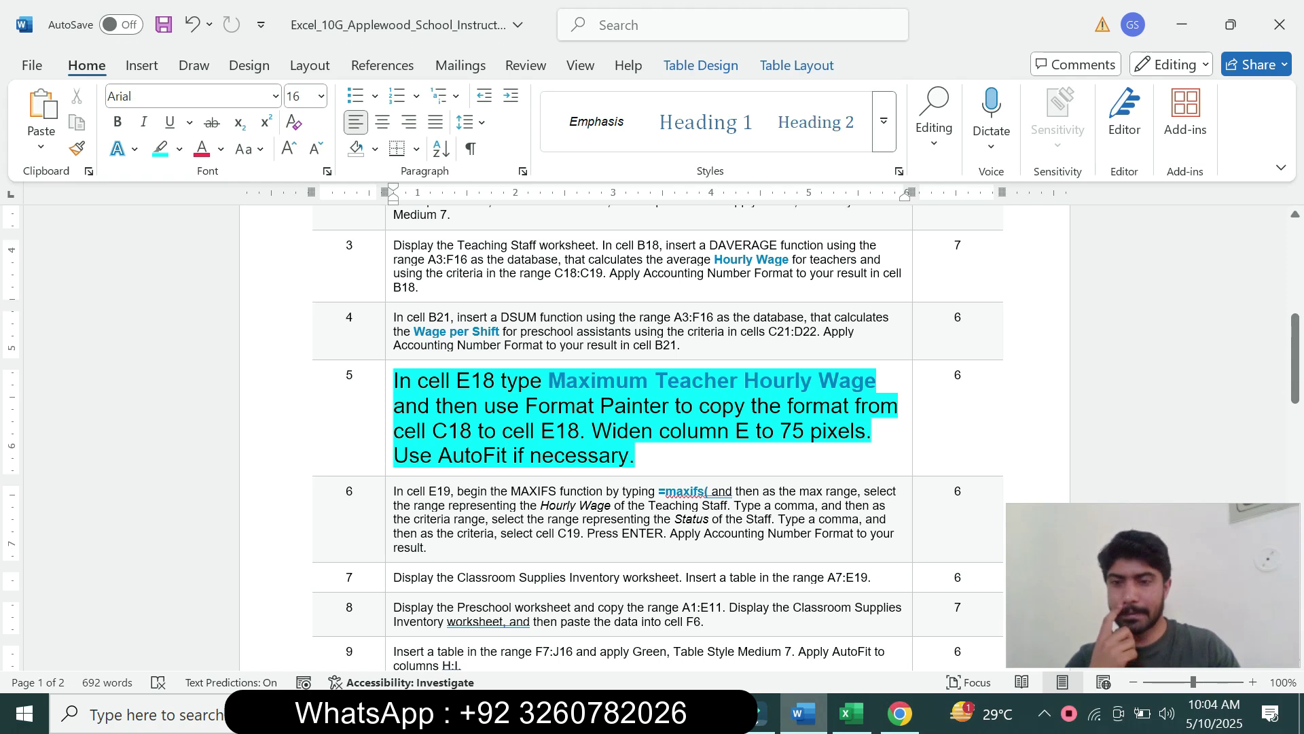
Copy "Maximum Teacher Hourly Wage" from the step 5 instructions and enter it in cell E18 of the Teaching Staff sheet in Excel
left_click_drag(548, 380, 881, 381)
key("ctrl+c")
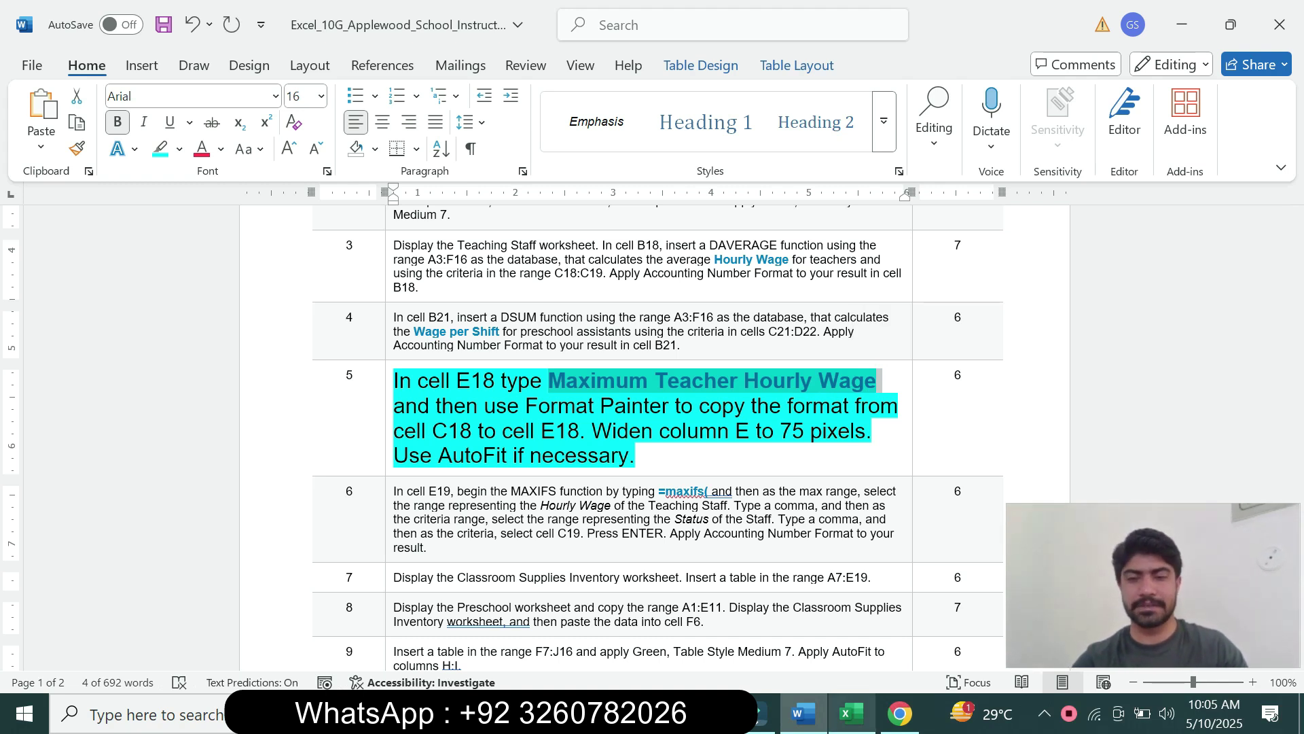
left_click(851, 714)
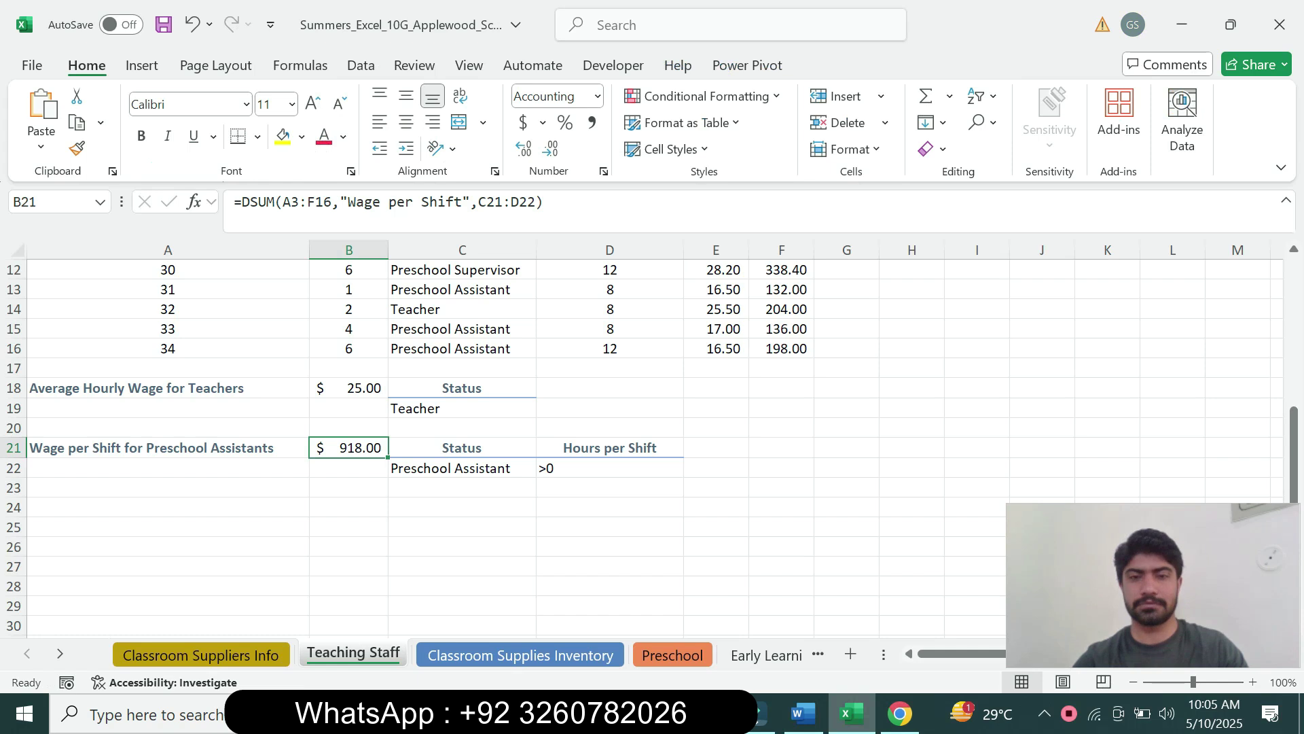
left_click(716, 448)
left_click(716, 388)
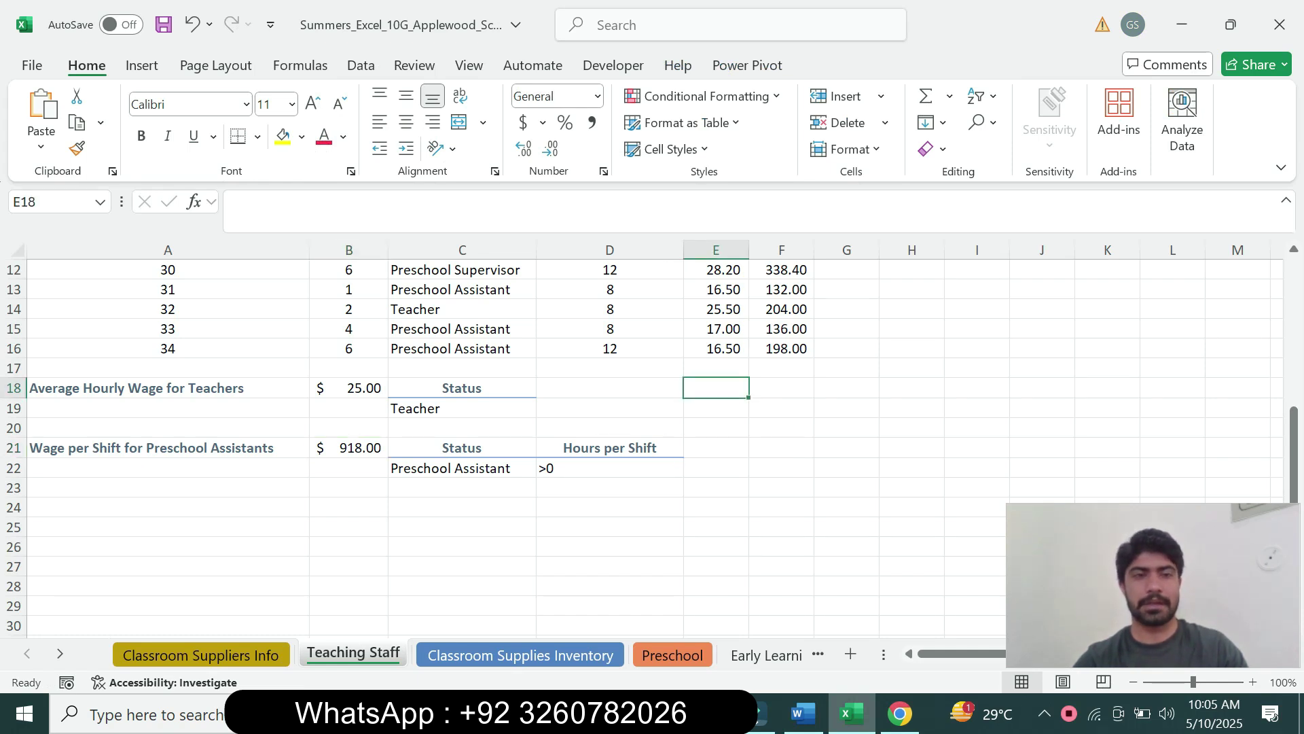
key("F2")
key("ctrl+v")
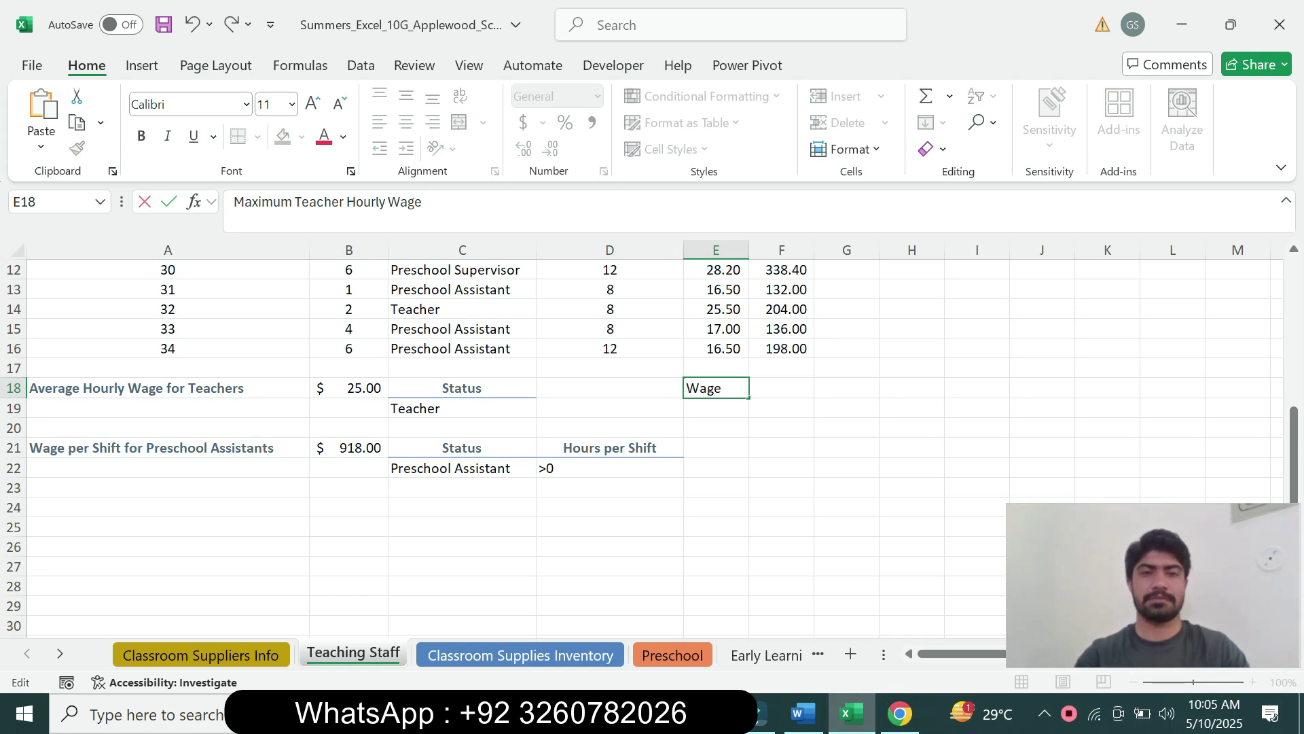
key("Return")
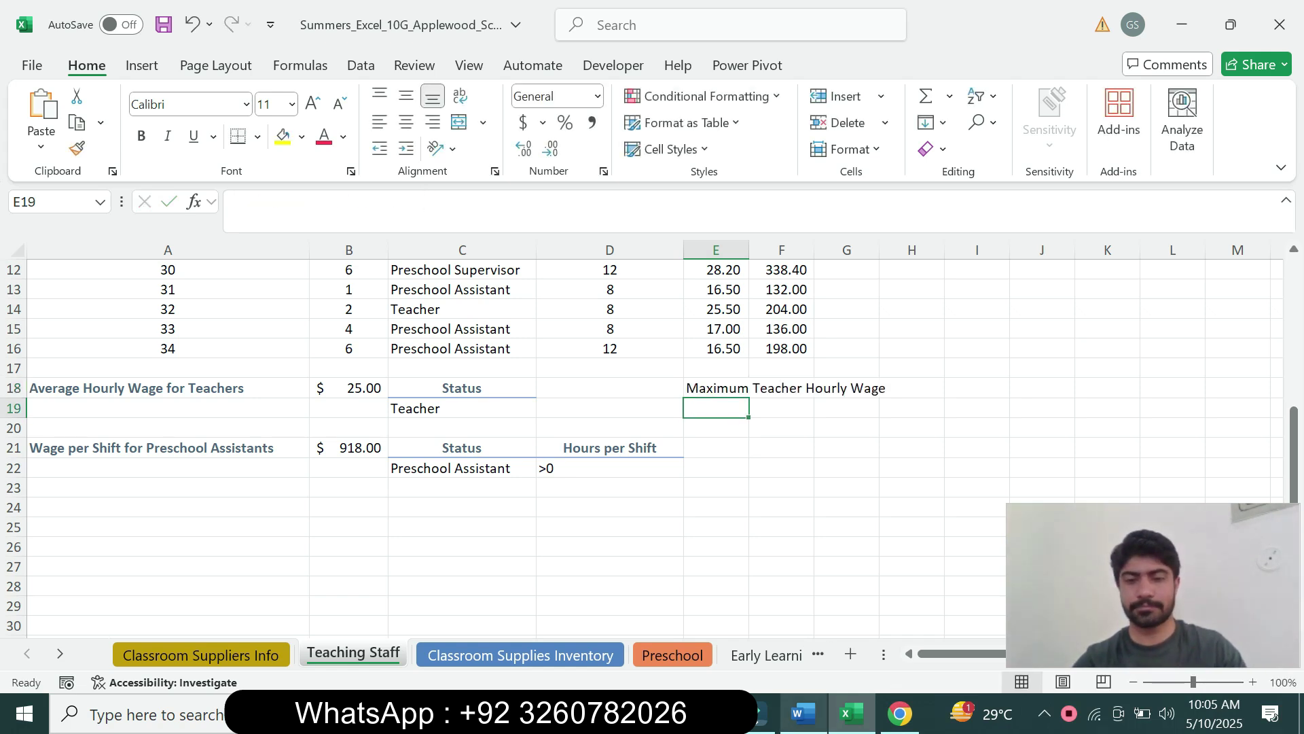
Check the step 5 format-copying instruction in Word, then use Format Painter in Excel to copy cell C18's format to cell E18
key("alt+Tab")
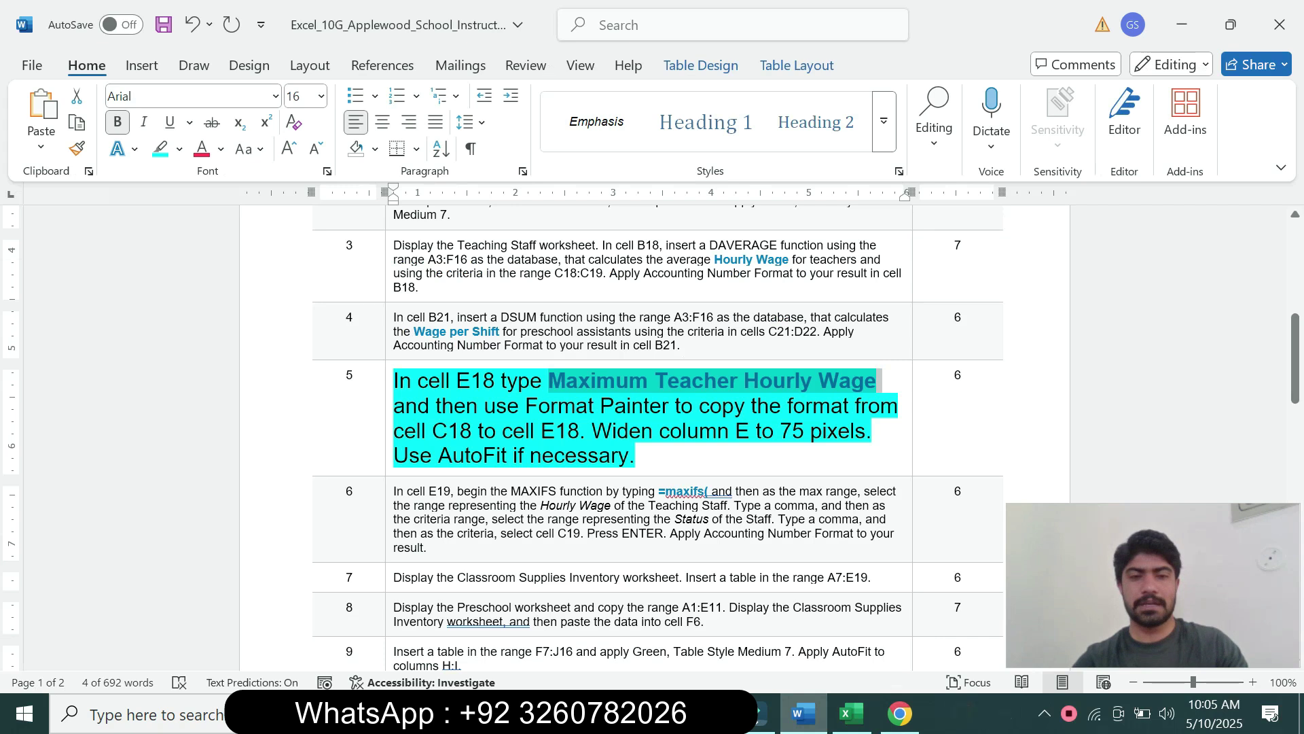
left_click_drag(555, 430, 578, 431)
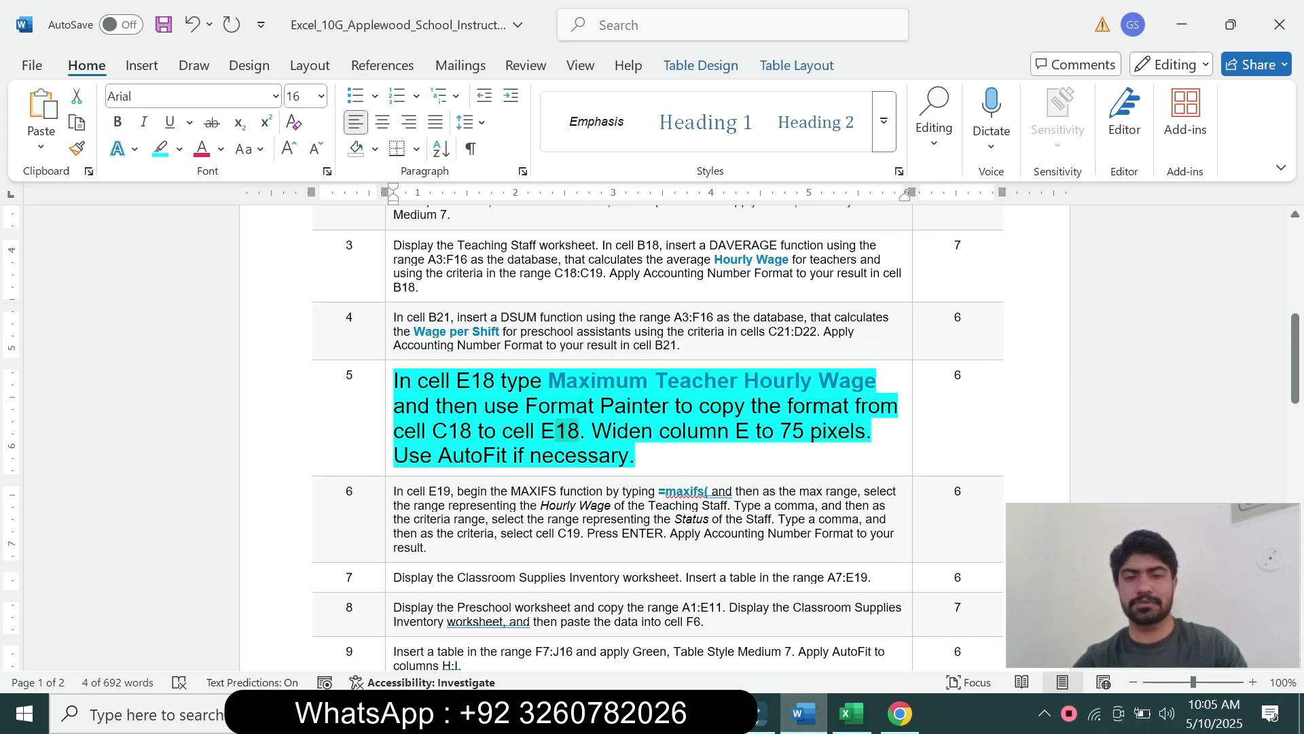
left_click(700, 431)
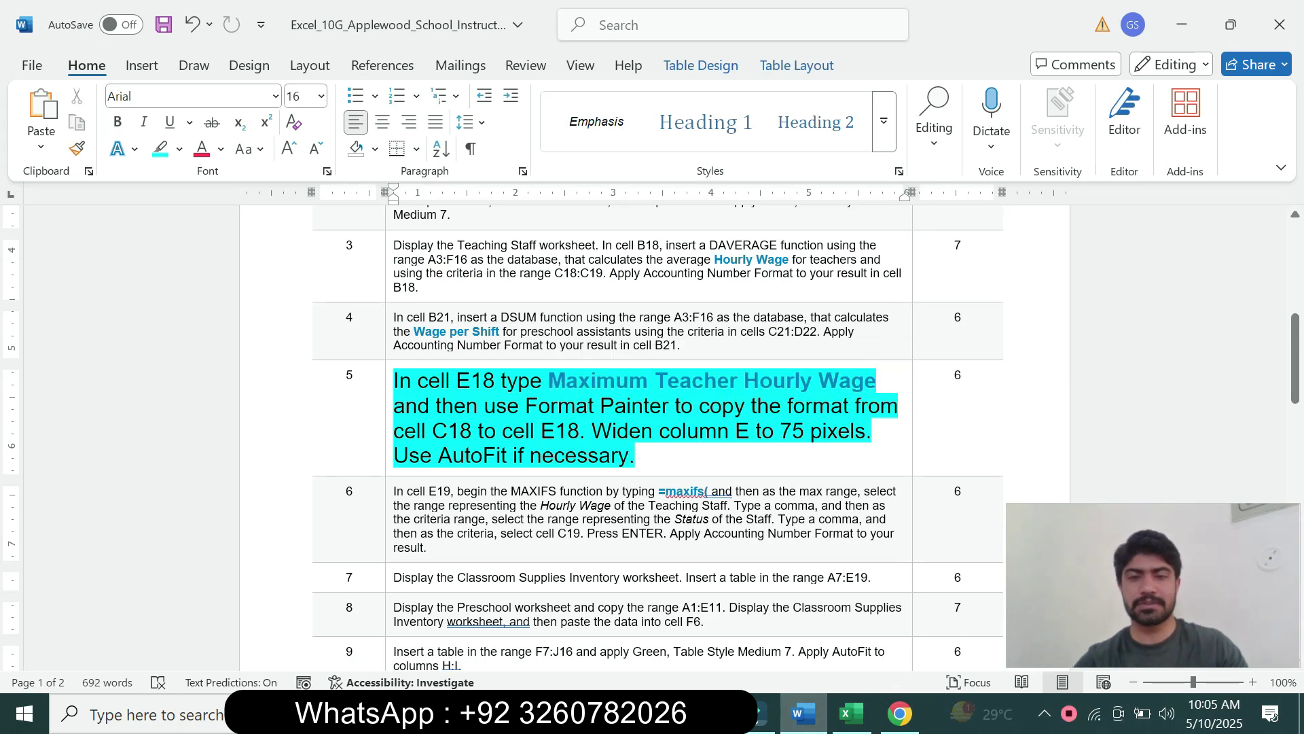
left_click_drag(432, 431, 540, 431)
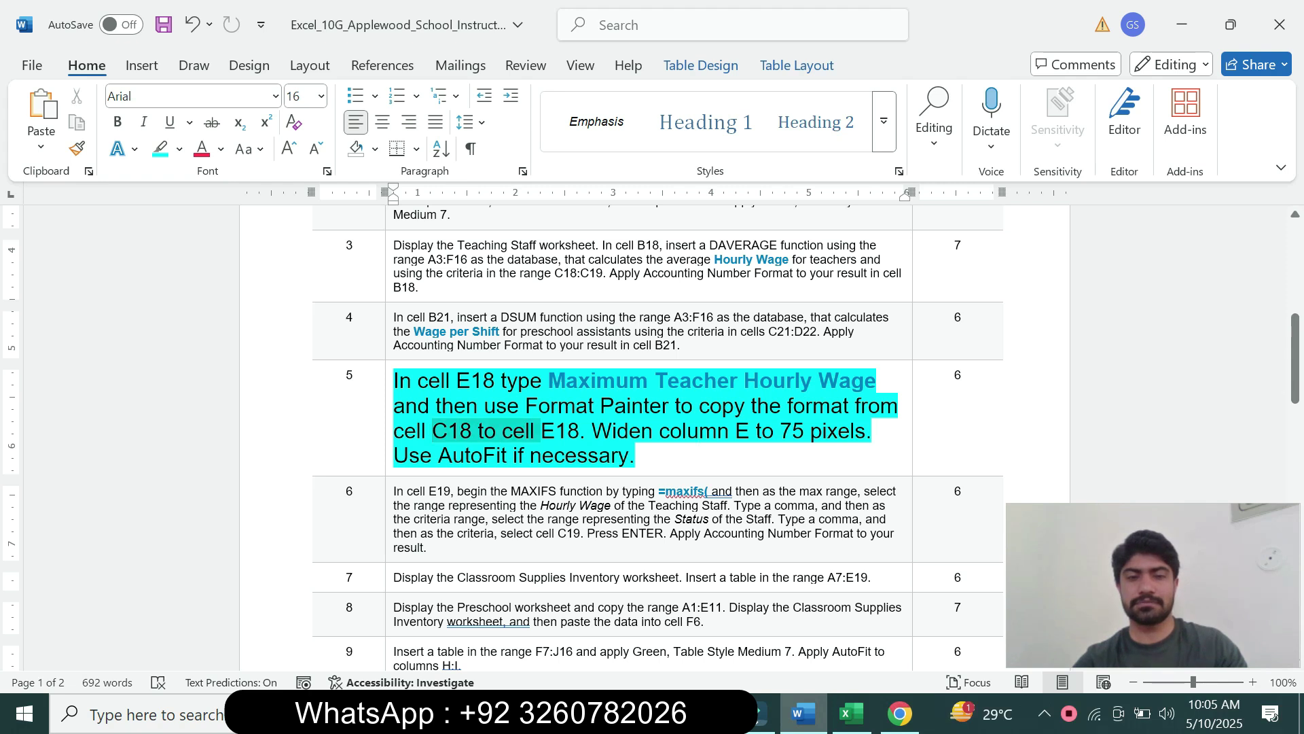
left_click(851, 713)
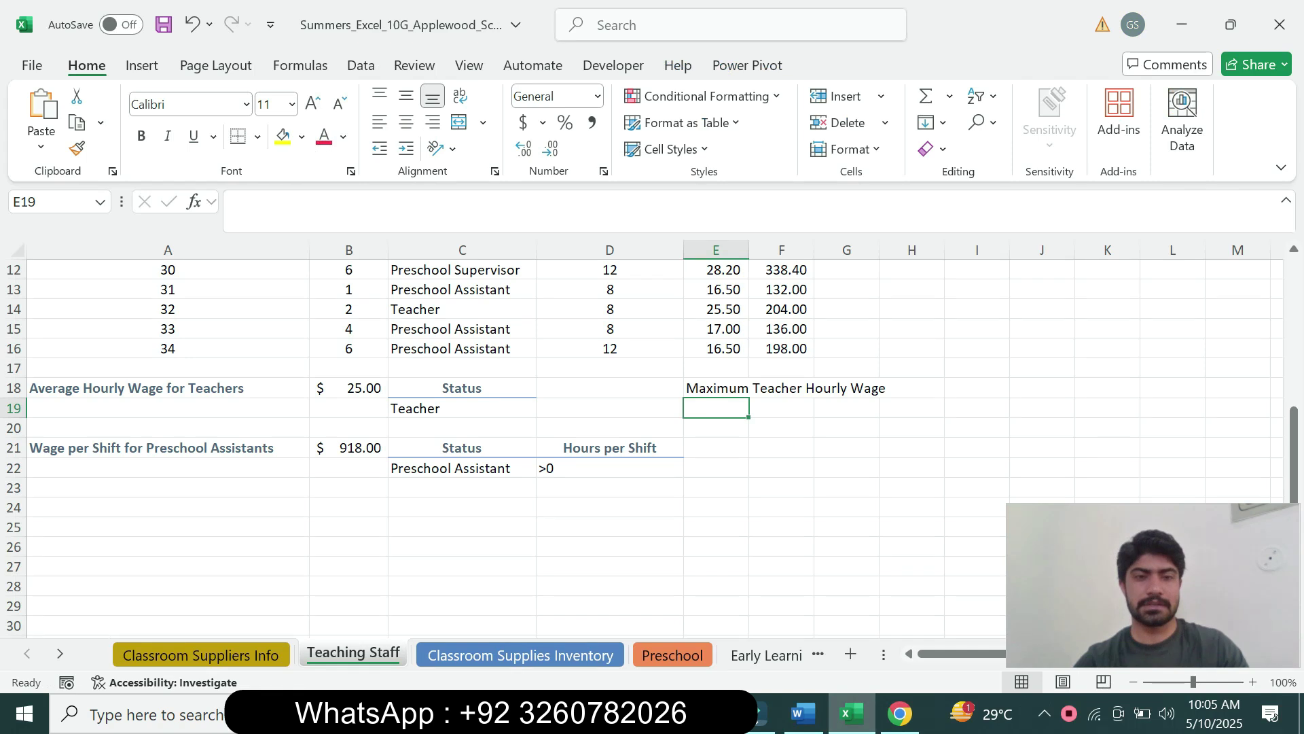
left_click(461, 388)
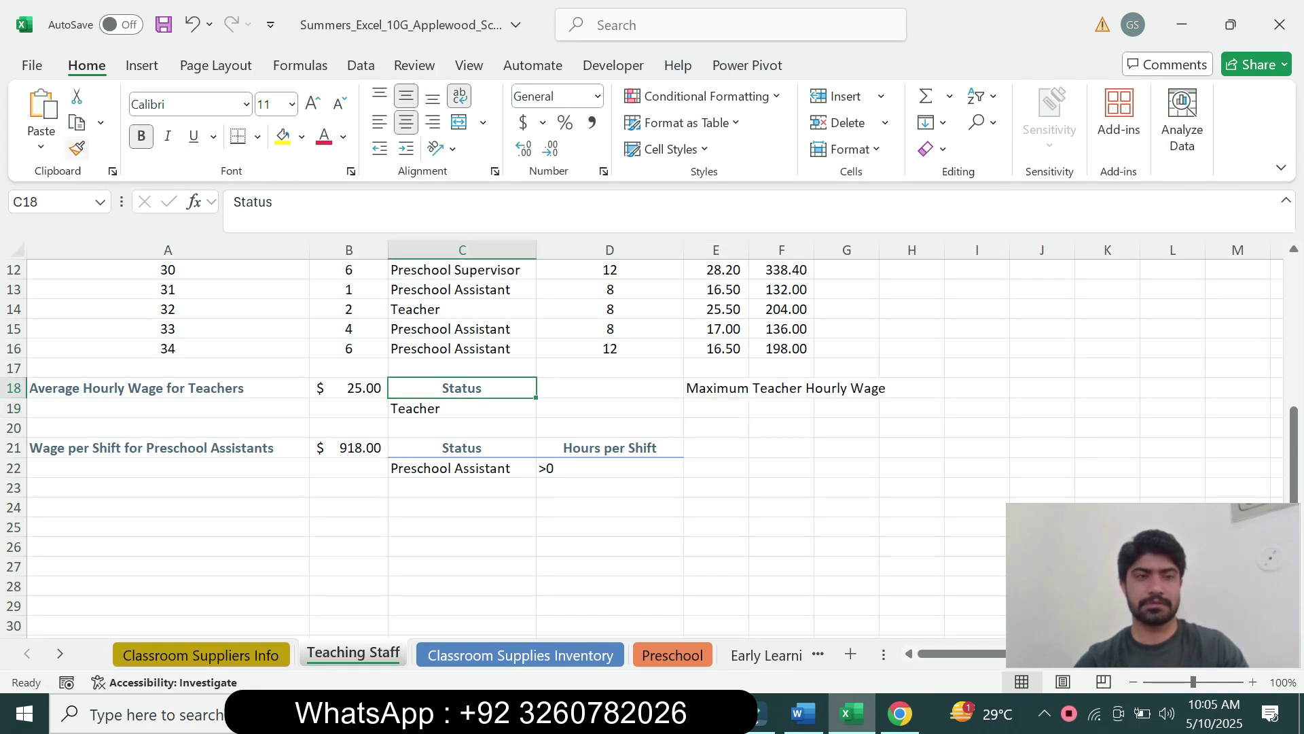
left_click(77, 148)
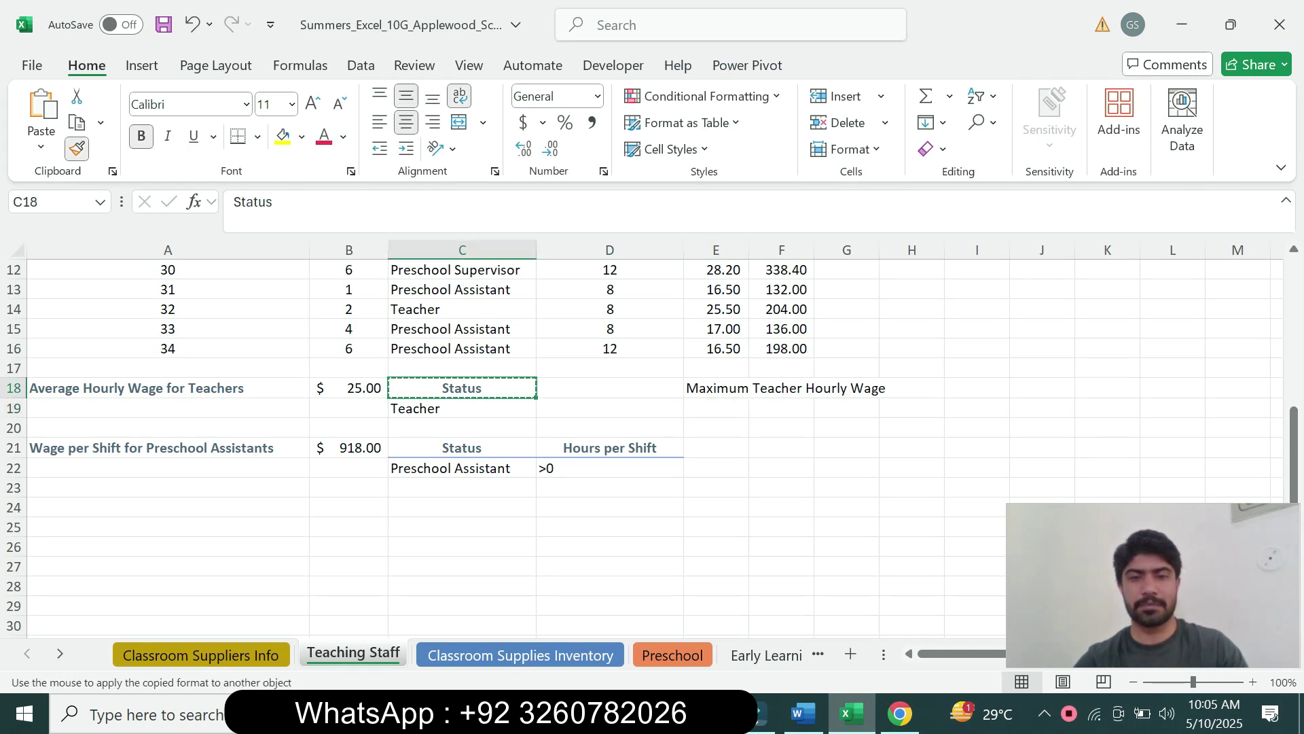
left_click(716, 388)
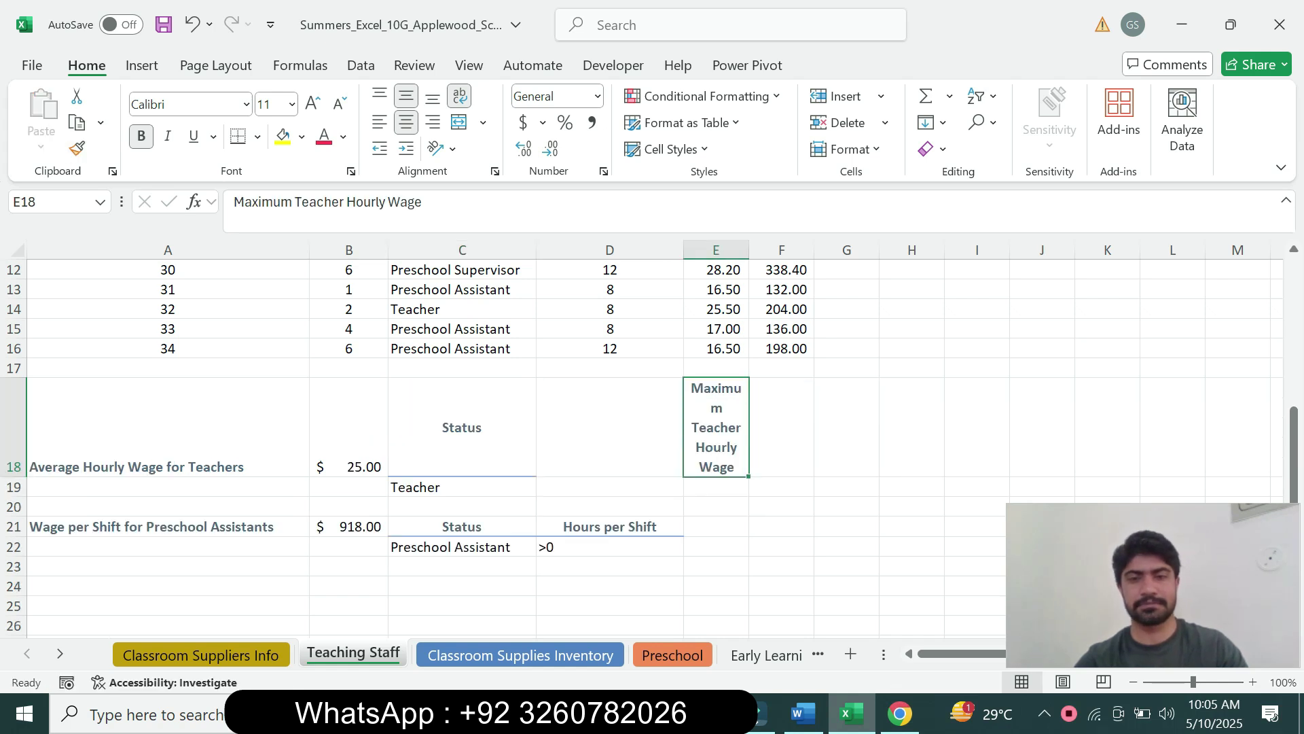
Set column E of the Teaching Staff sheet to 75 pixels wide, check the step 5 instruction, and apply AutoFit to the column
key("alt+Tab")
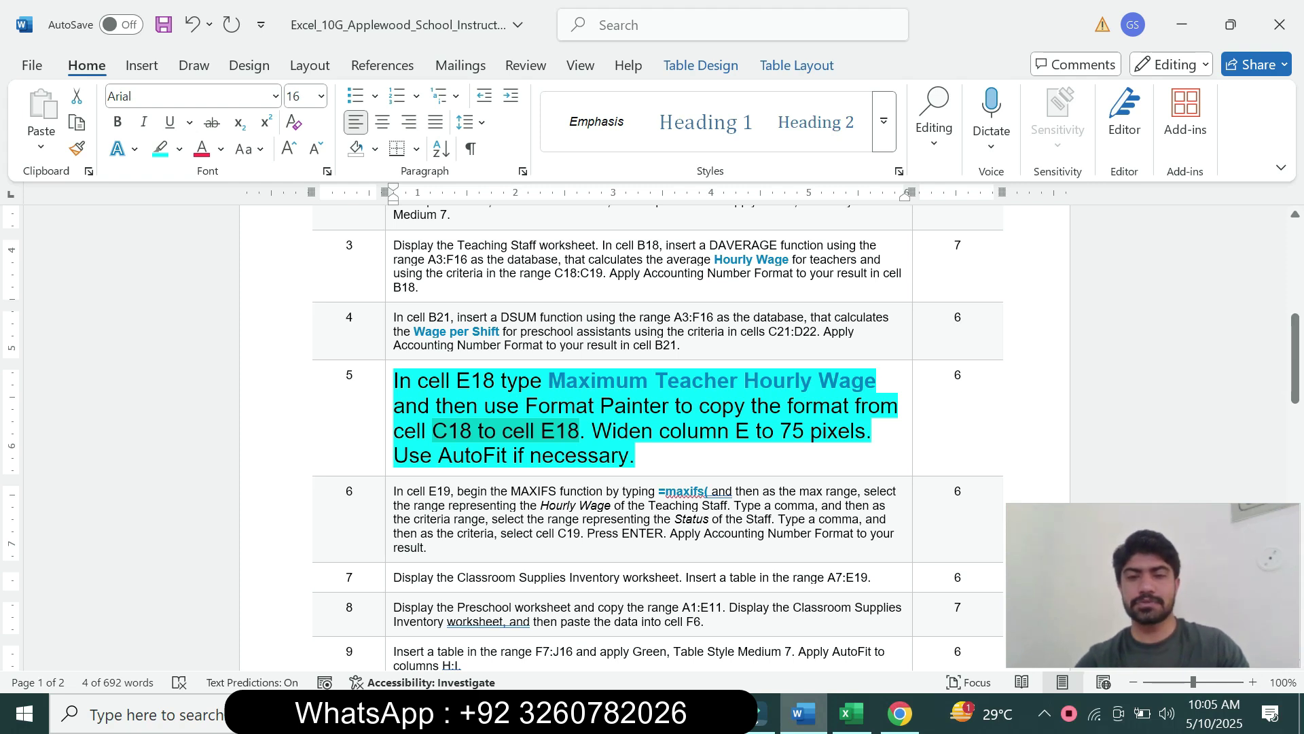
key("alt+Tab")
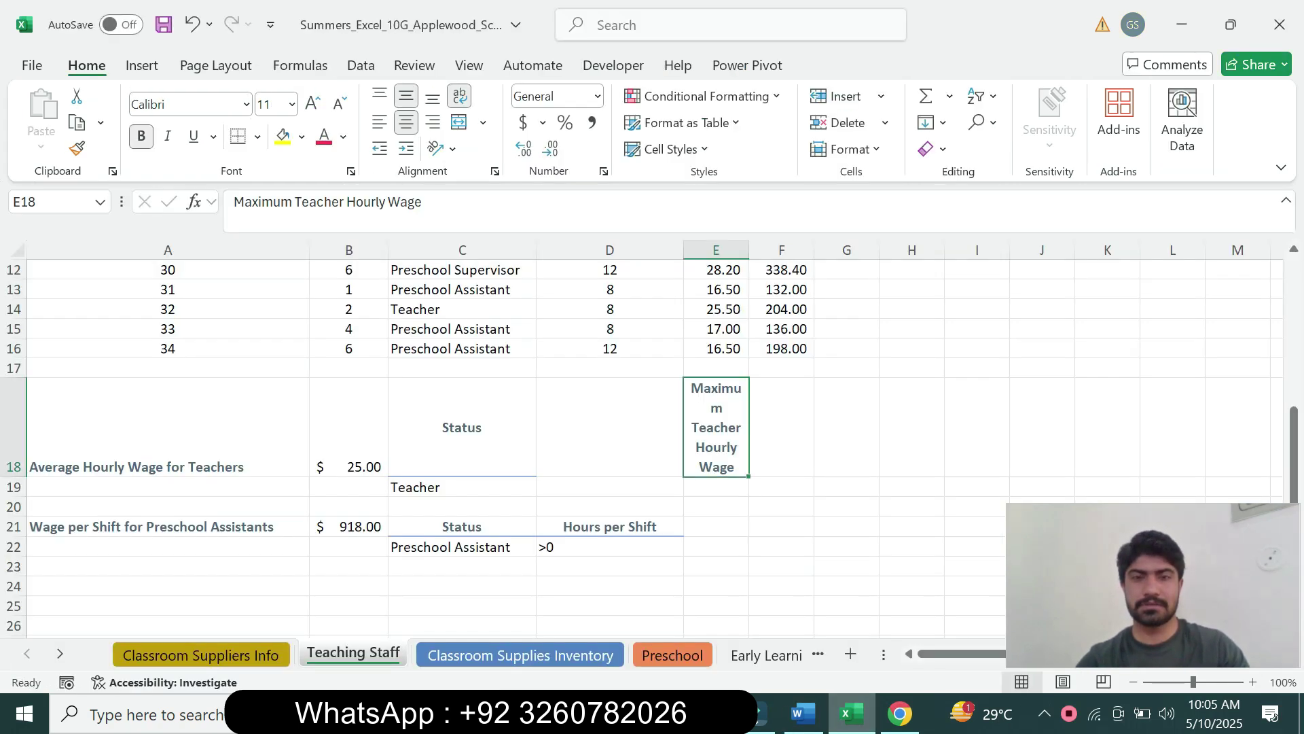
left_click(716, 250)
left_click_drag(749, 249, 734, 250)
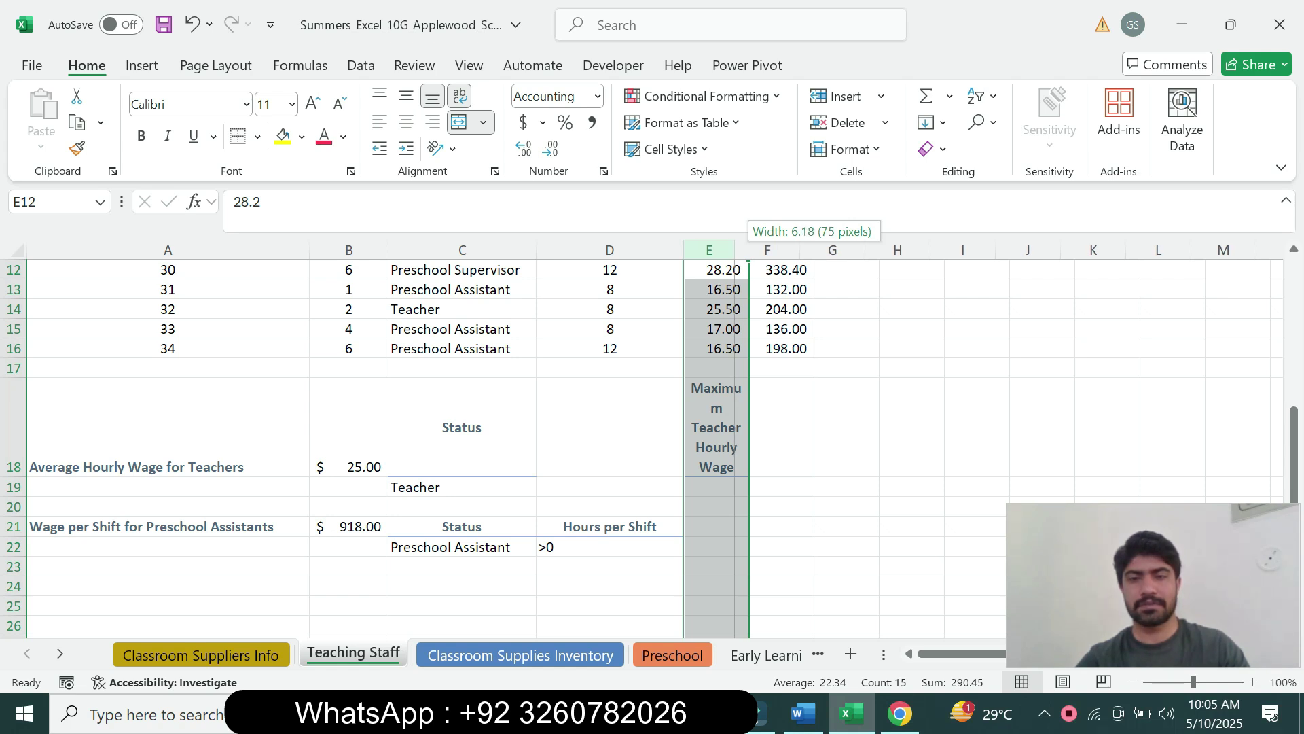
left_click_drag(734, 250, 735, 250)
left_click(803, 713)
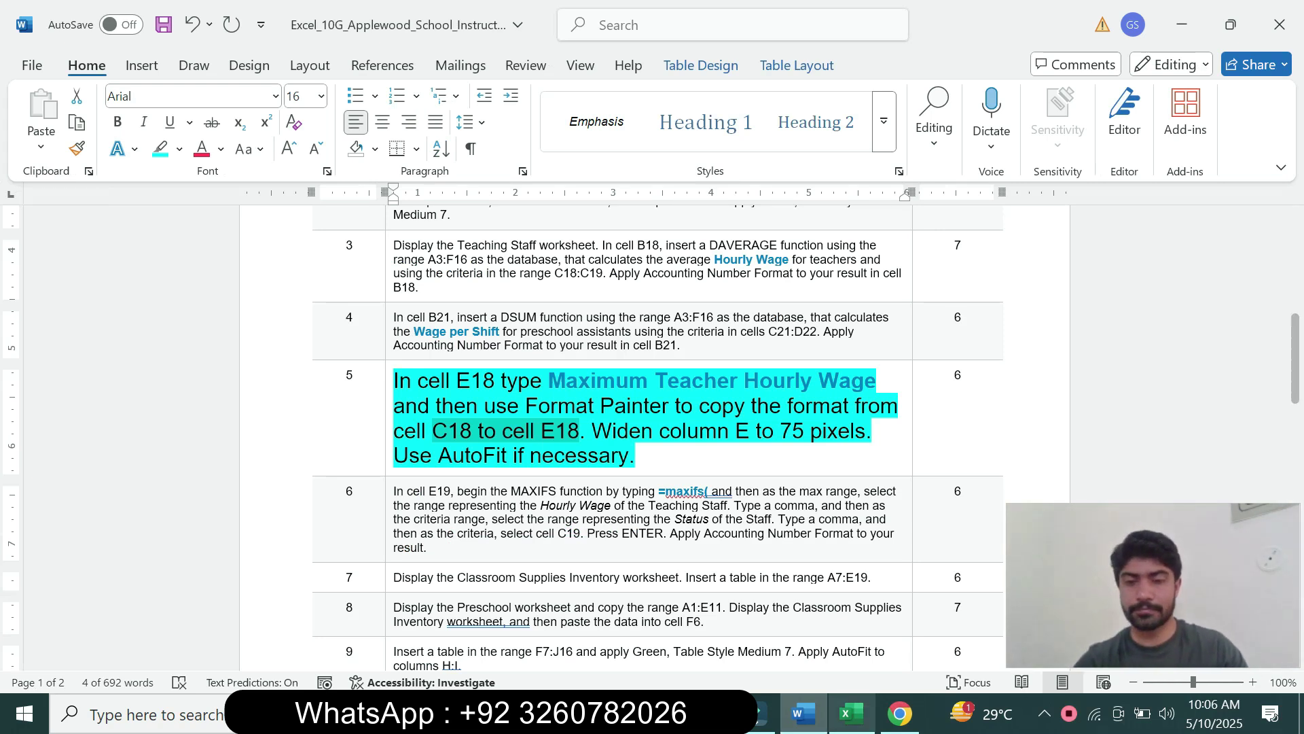
left_click(852, 713)
double_click(735, 250)
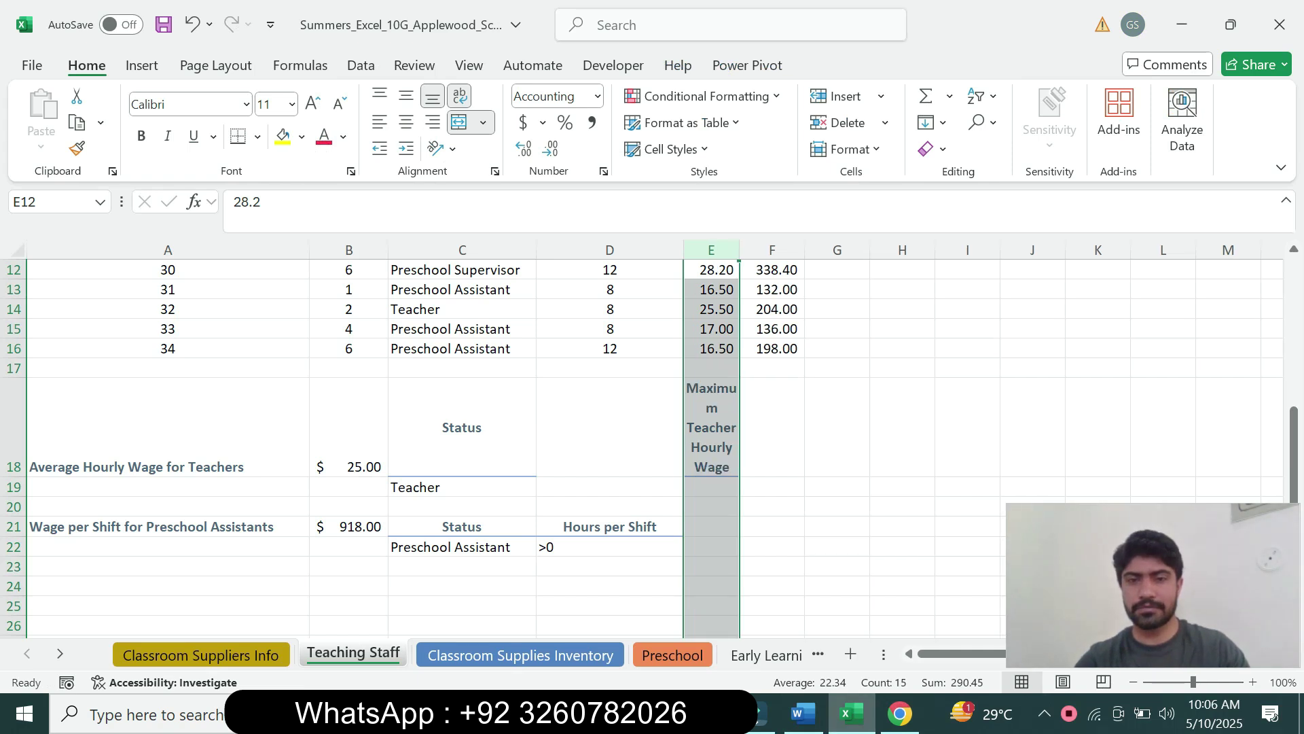
Switch to the Word instructions and reset the step 5 text to font size 9 with no highlight color
left_click(803, 713)
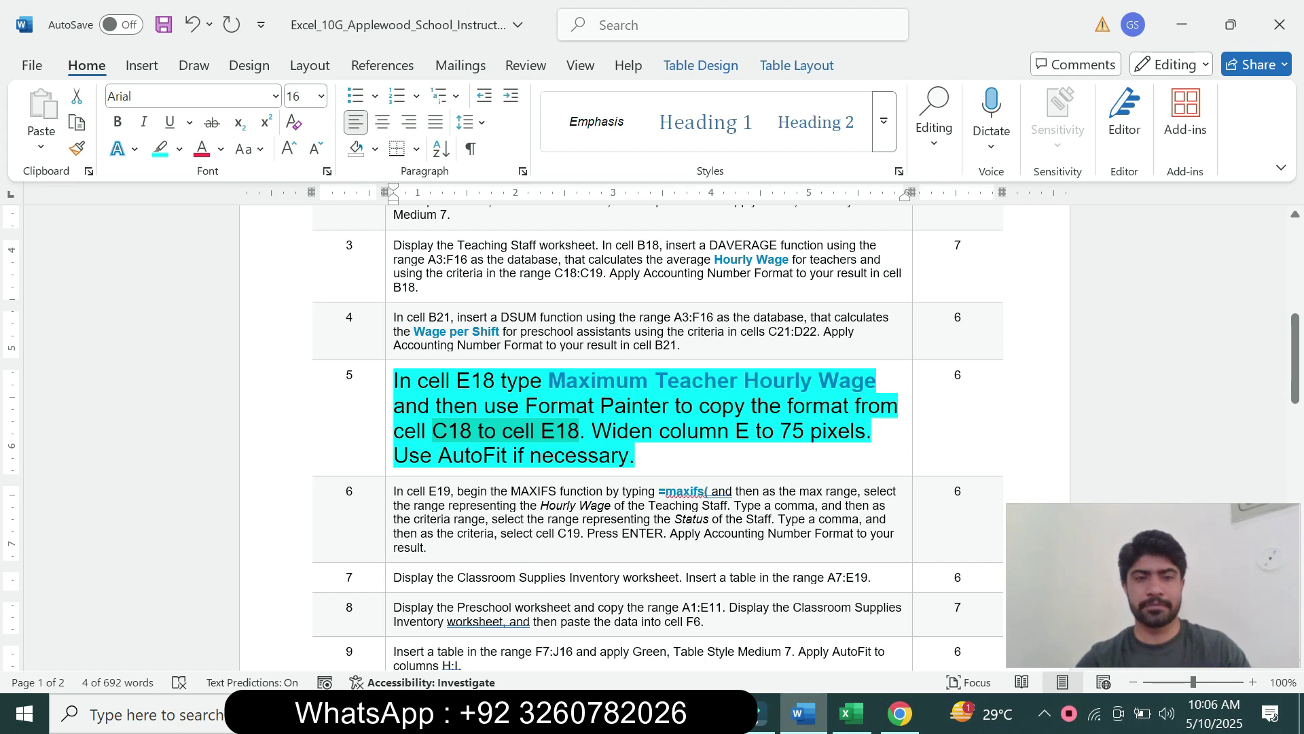
left_click(390, 434)
left_click(508, 375)
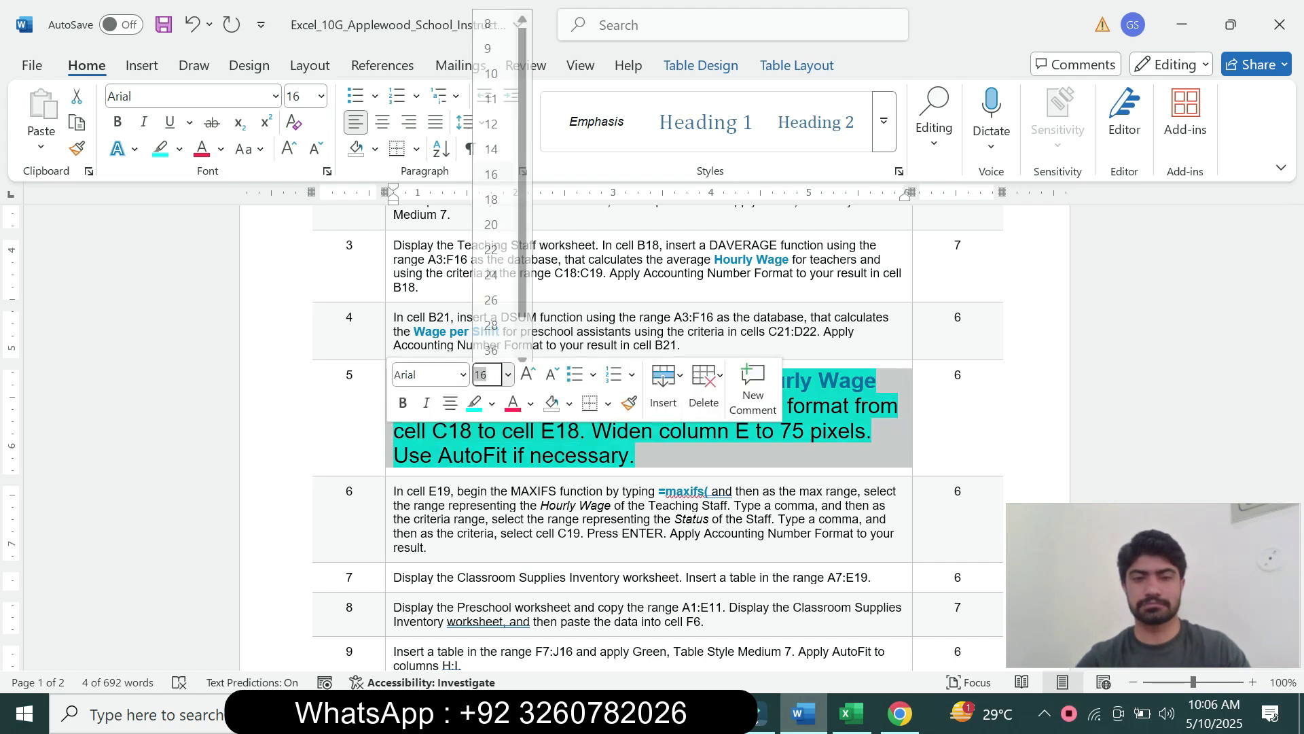
left_click(488, 39)
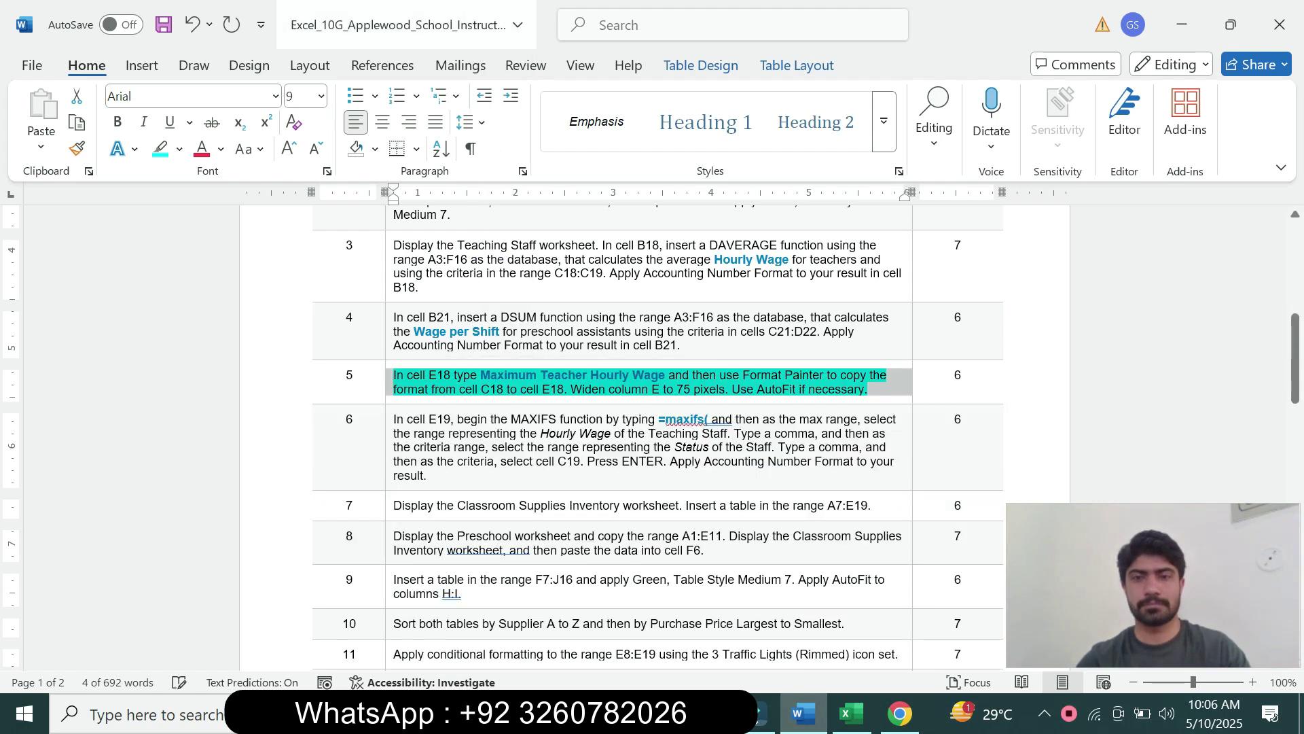
left_click(180, 149)
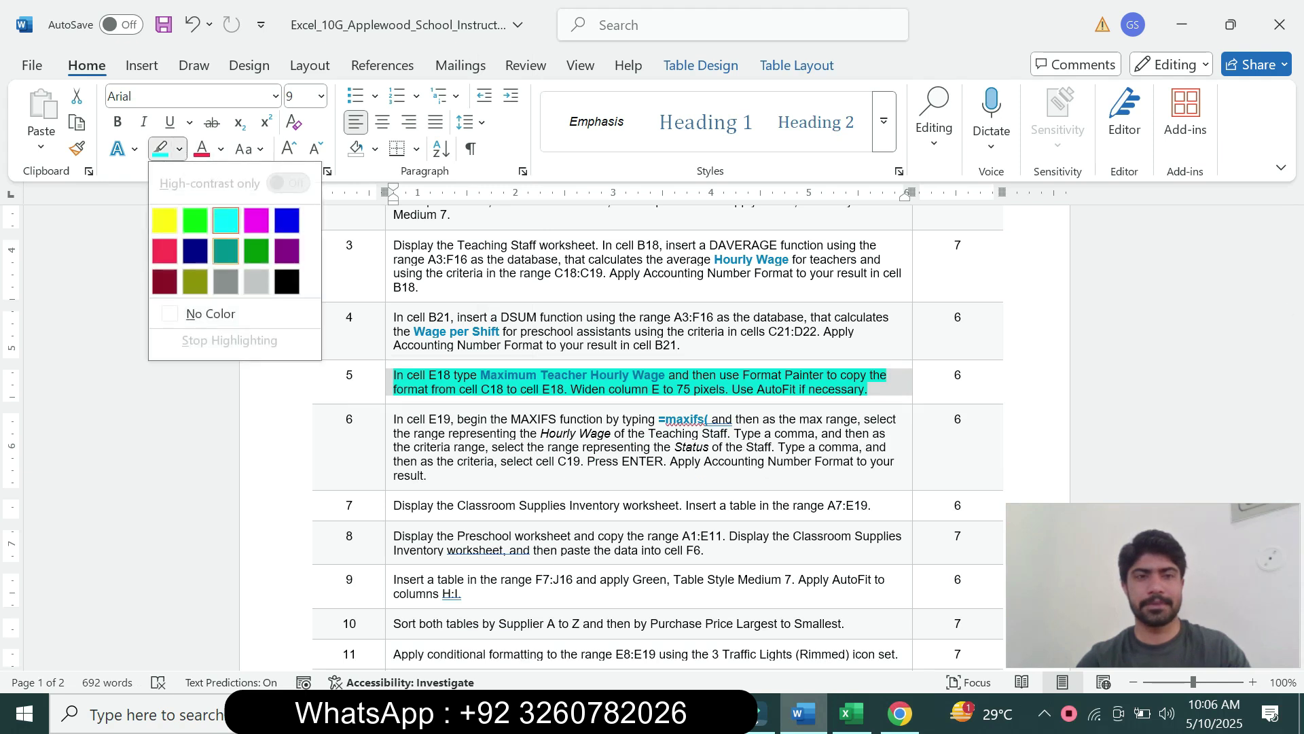
left_click(207, 313)
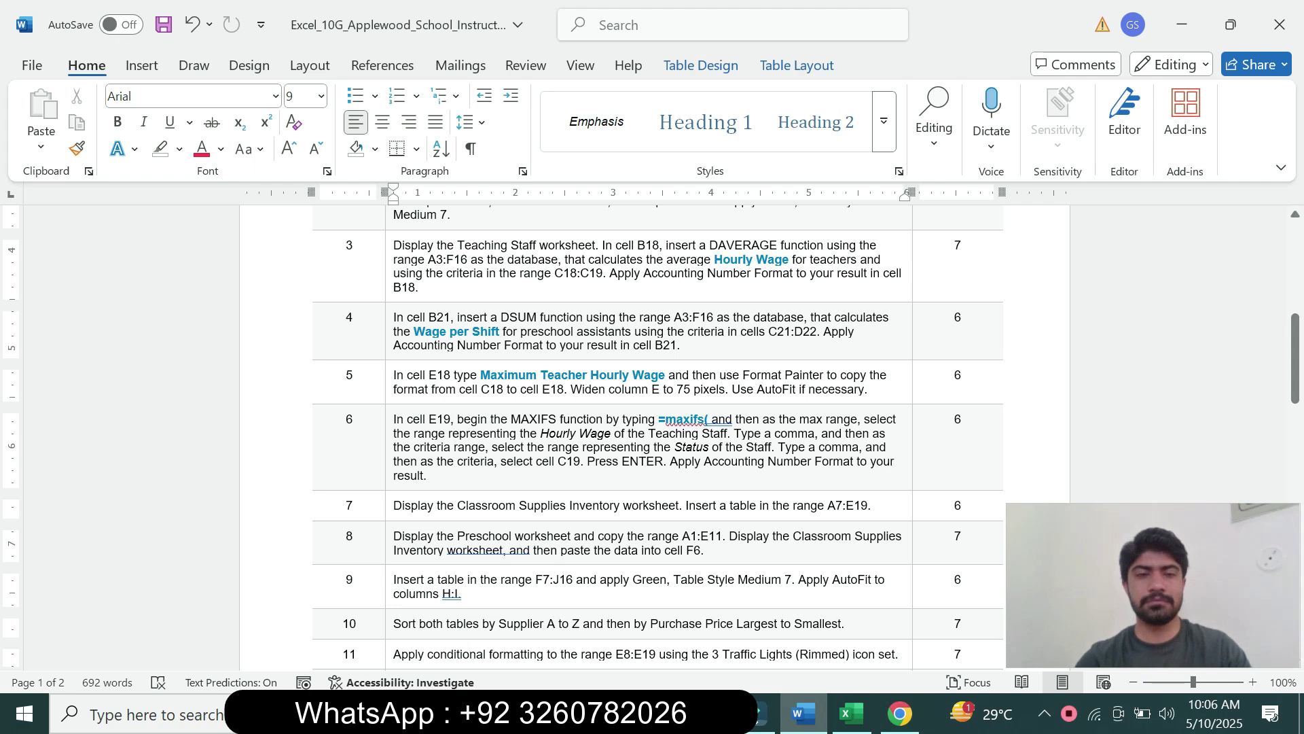
Enlarge the step 6 instruction text to font size 14 and highlight it in turquoise
left_click(389, 434)
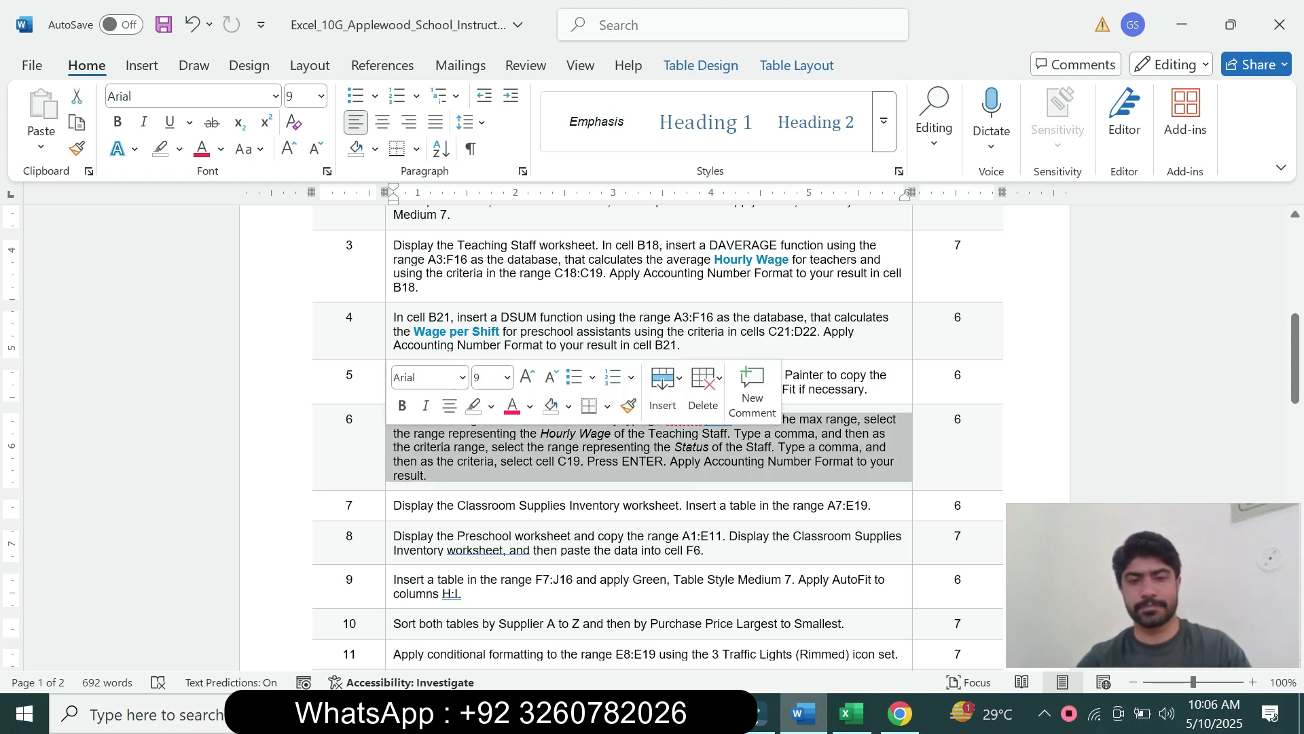
left_click(507, 377)
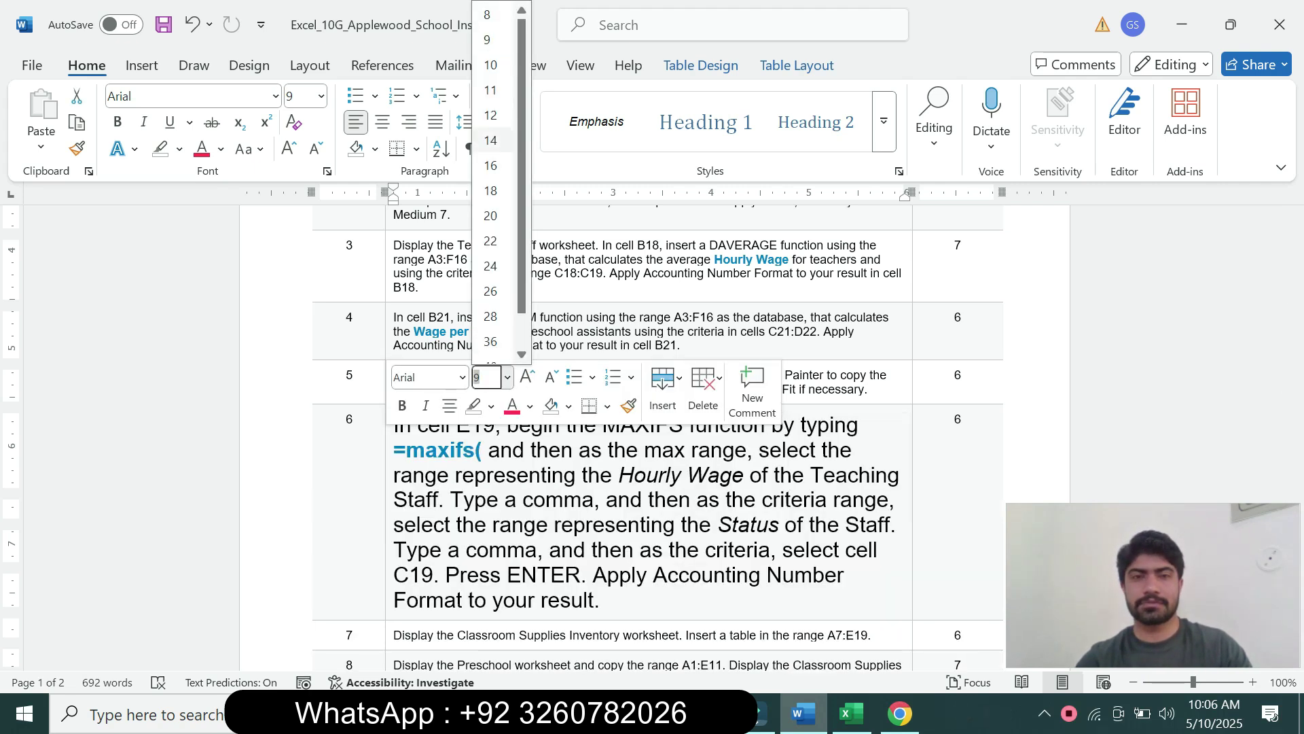
left_click(491, 140)
left_click(180, 150)
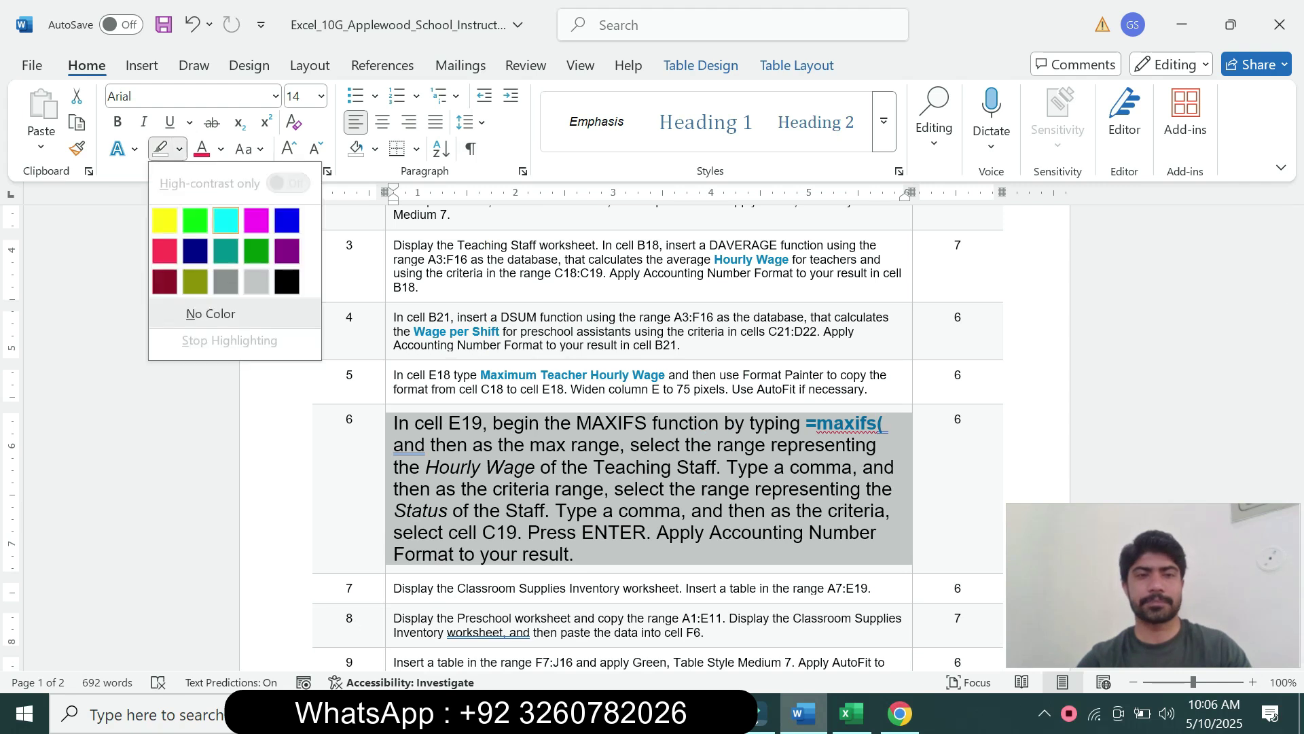
left_click(225, 218)
scroll(652, 435, "down", 2)
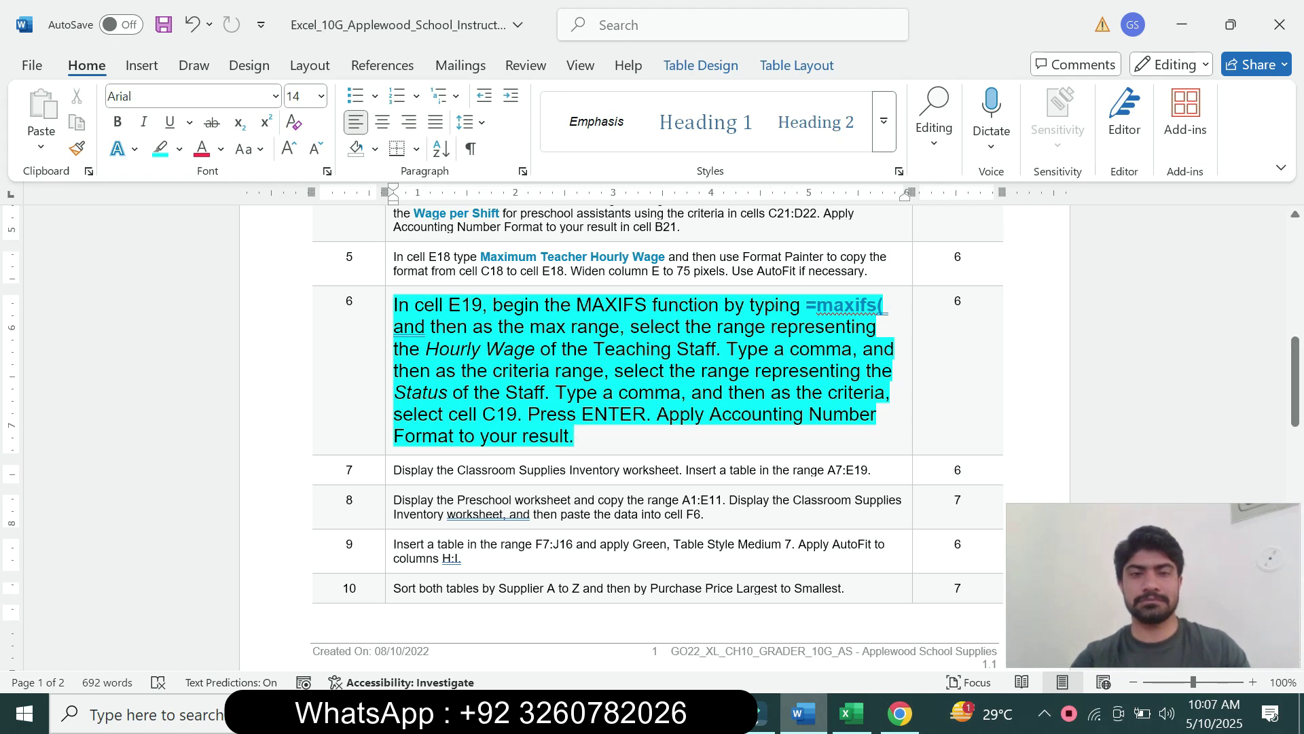
Check the step 6 instruction in Word, then begin a MAXIFS formula in cell E19 of the Teaching Staff sheet in Excel
left_click_drag(415, 305, 651, 305)
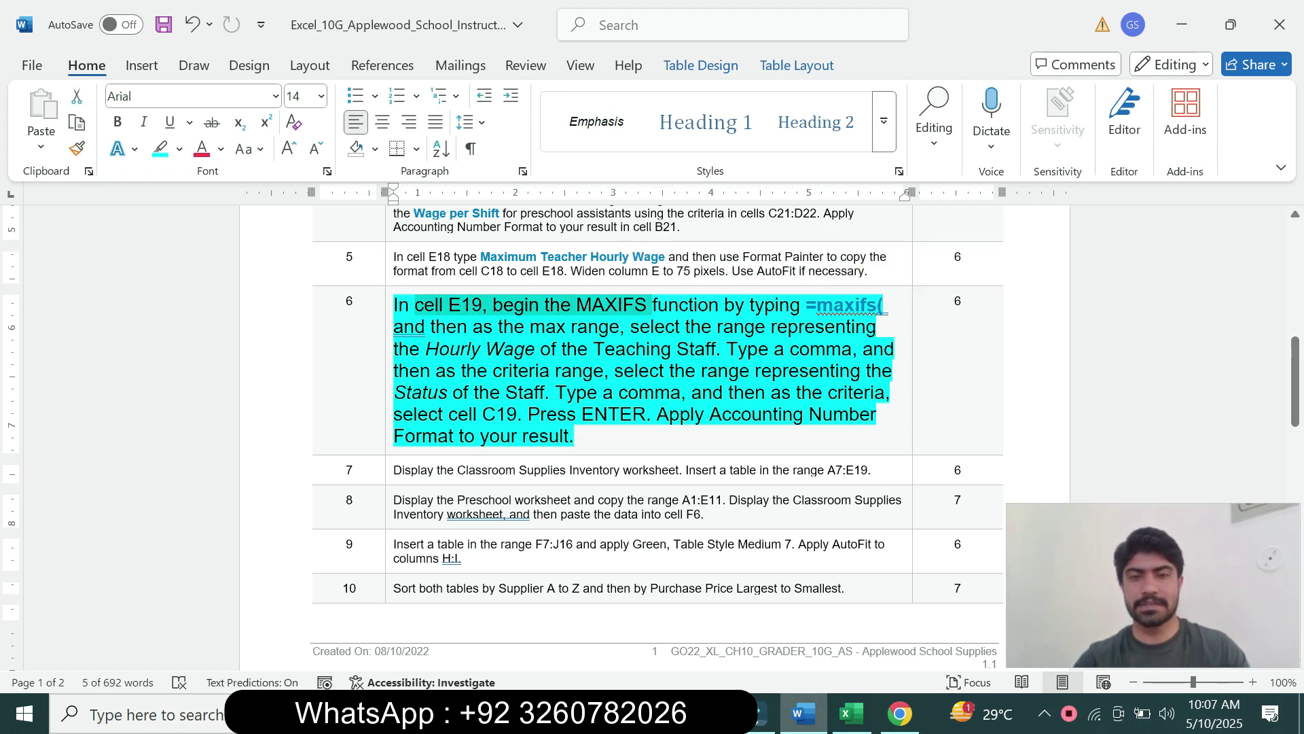
left_click(852, 713)
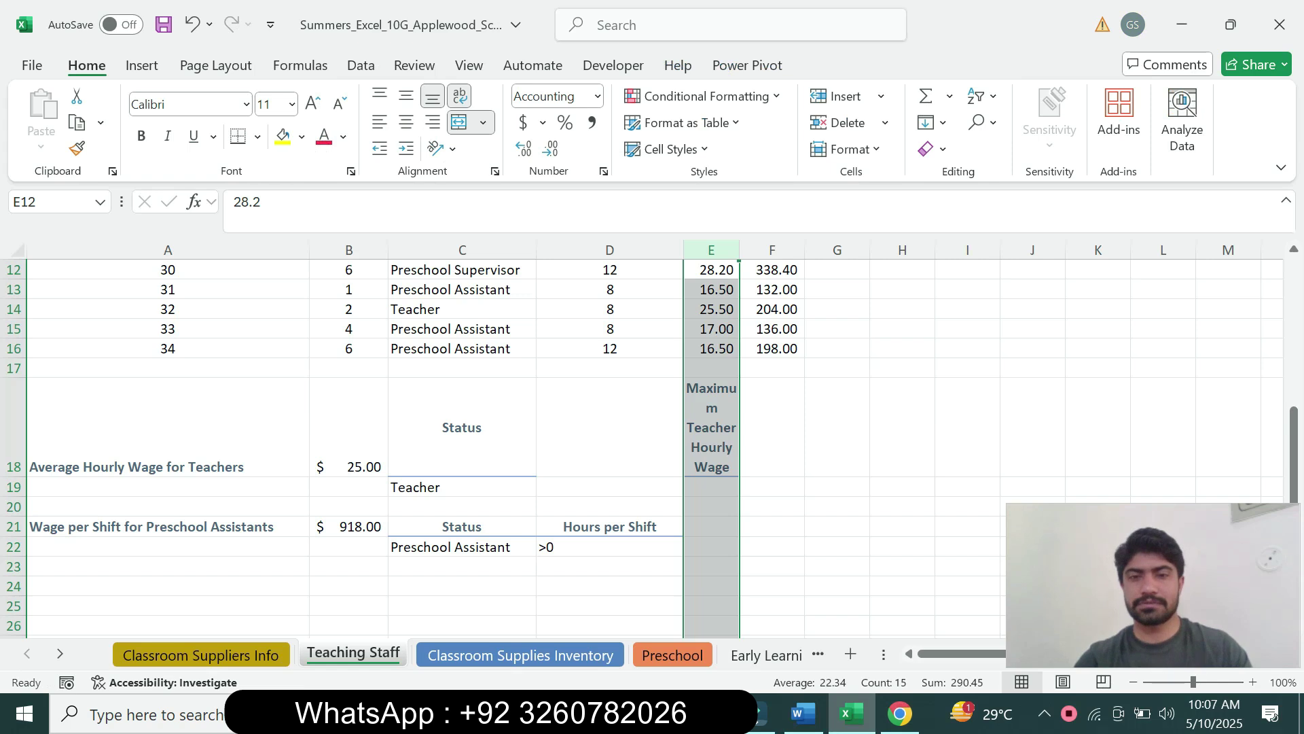
left_click(712, 526)
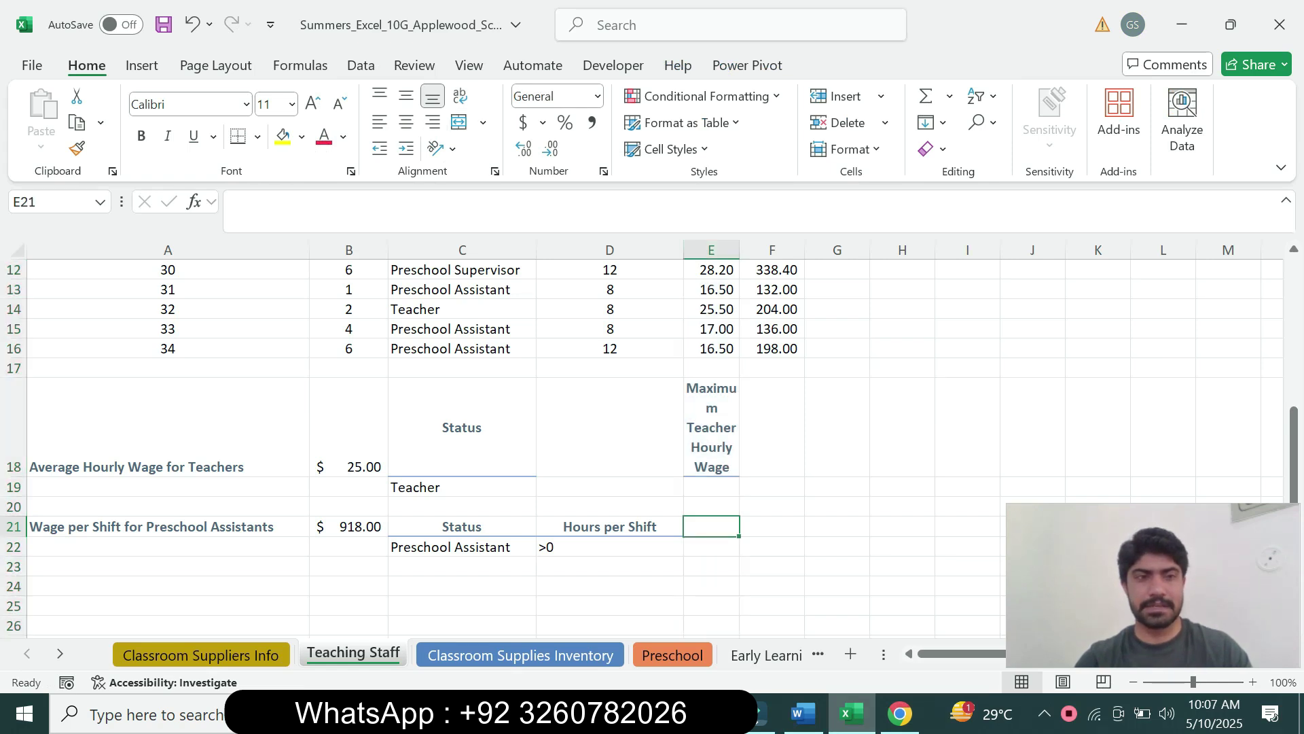
left_click(711, 487)
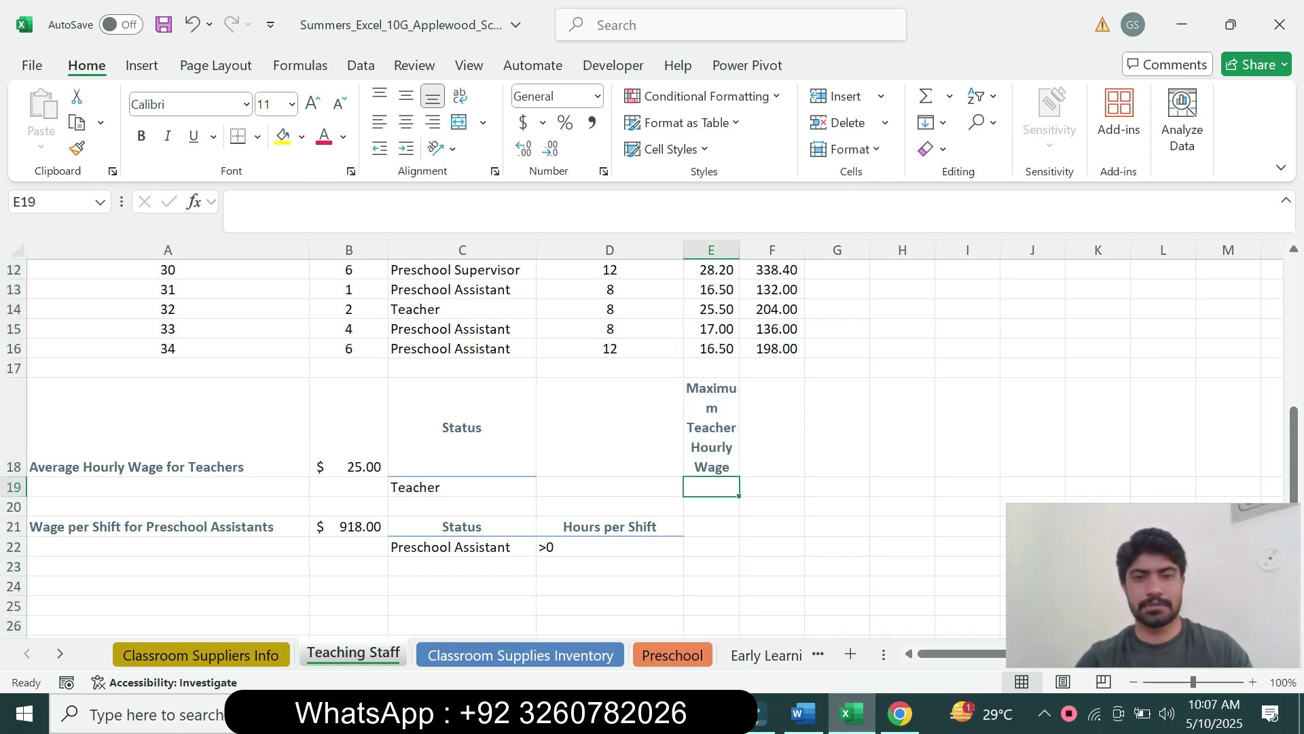
left_click(802, 713)
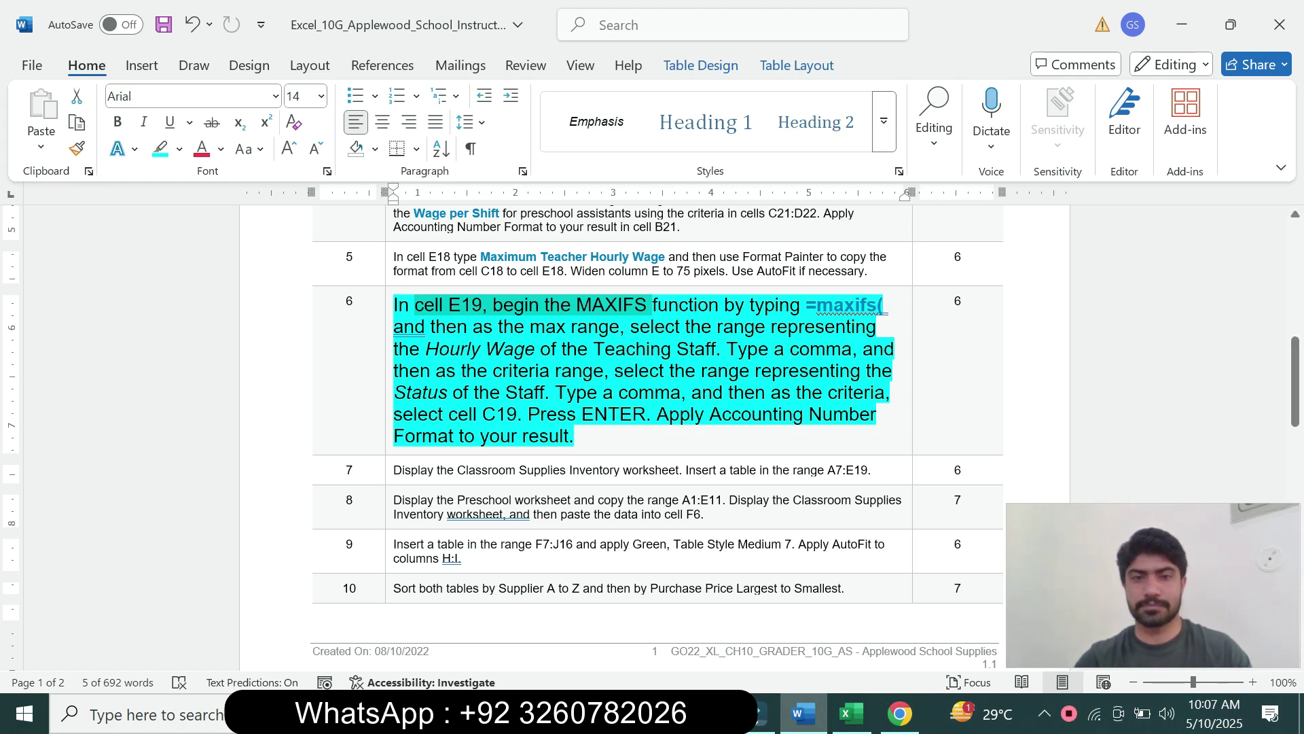
left_click(851, 713)
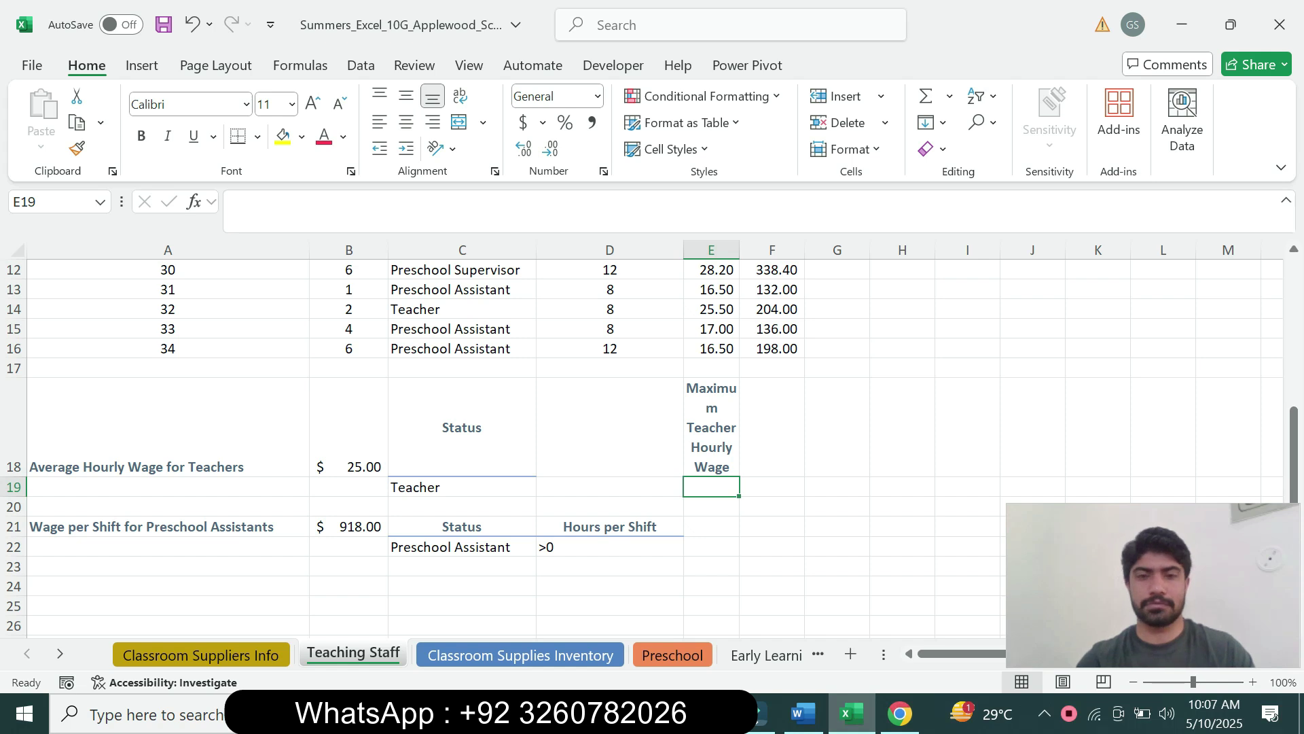
type("=m")
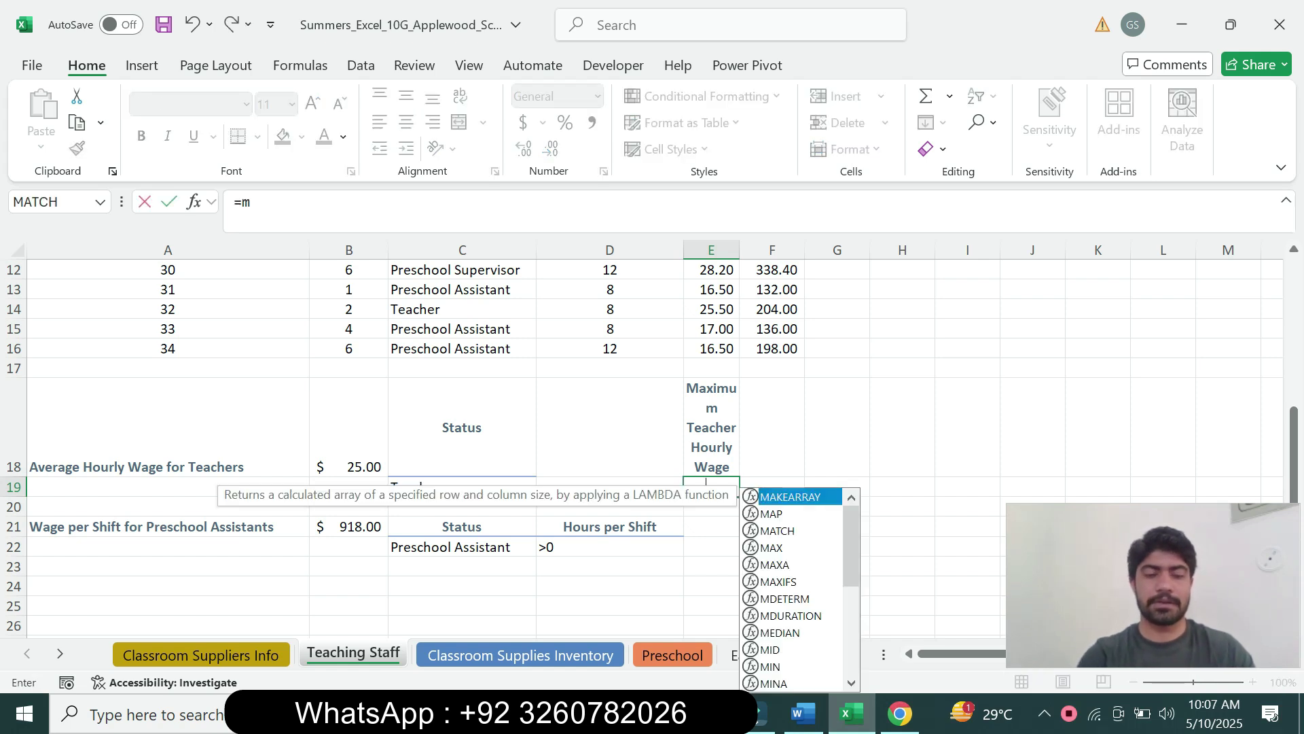
type("ax")
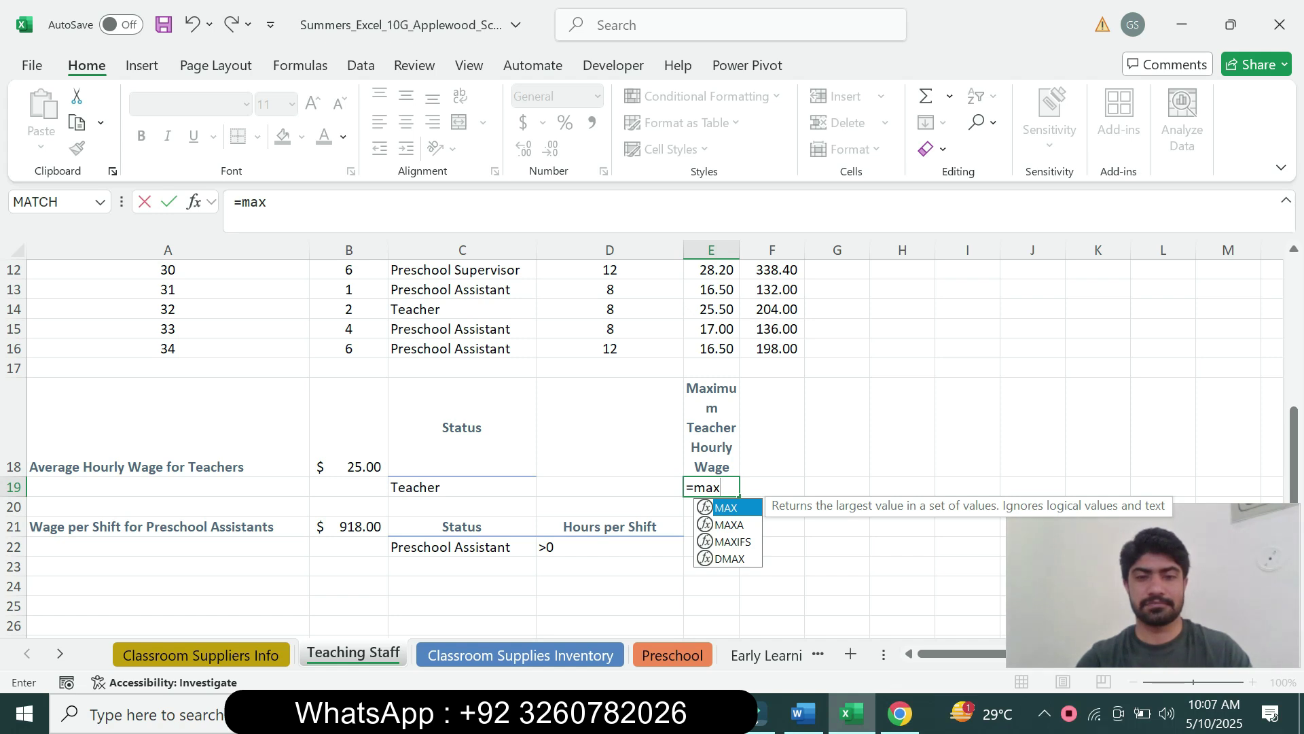
key("Down")
key("Down")
key("Tab")
left_click(300, 203)
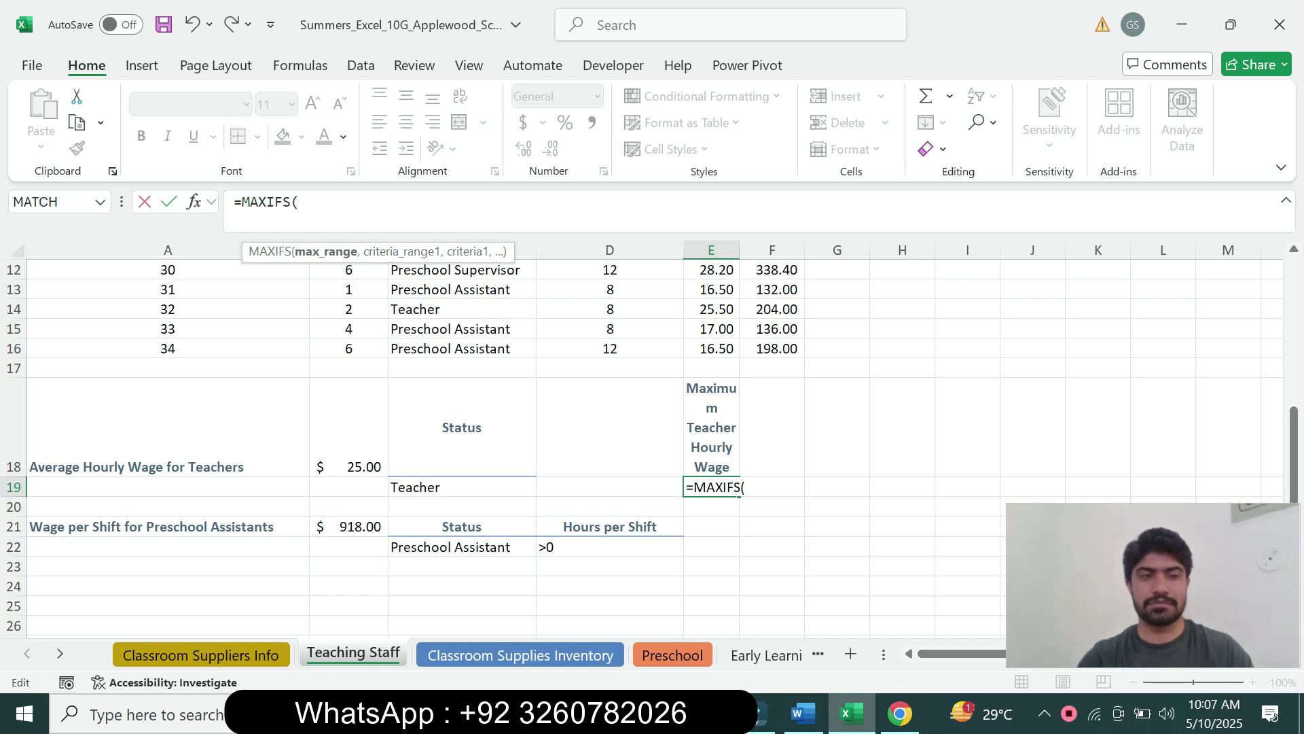
Complete the formula in cell E19 as =MAXIFS(E4:E16,C4:C16,C19), using the hourly wages, the staff statuses and the Teacher criterion
scroll(476, 442, "up", 4)
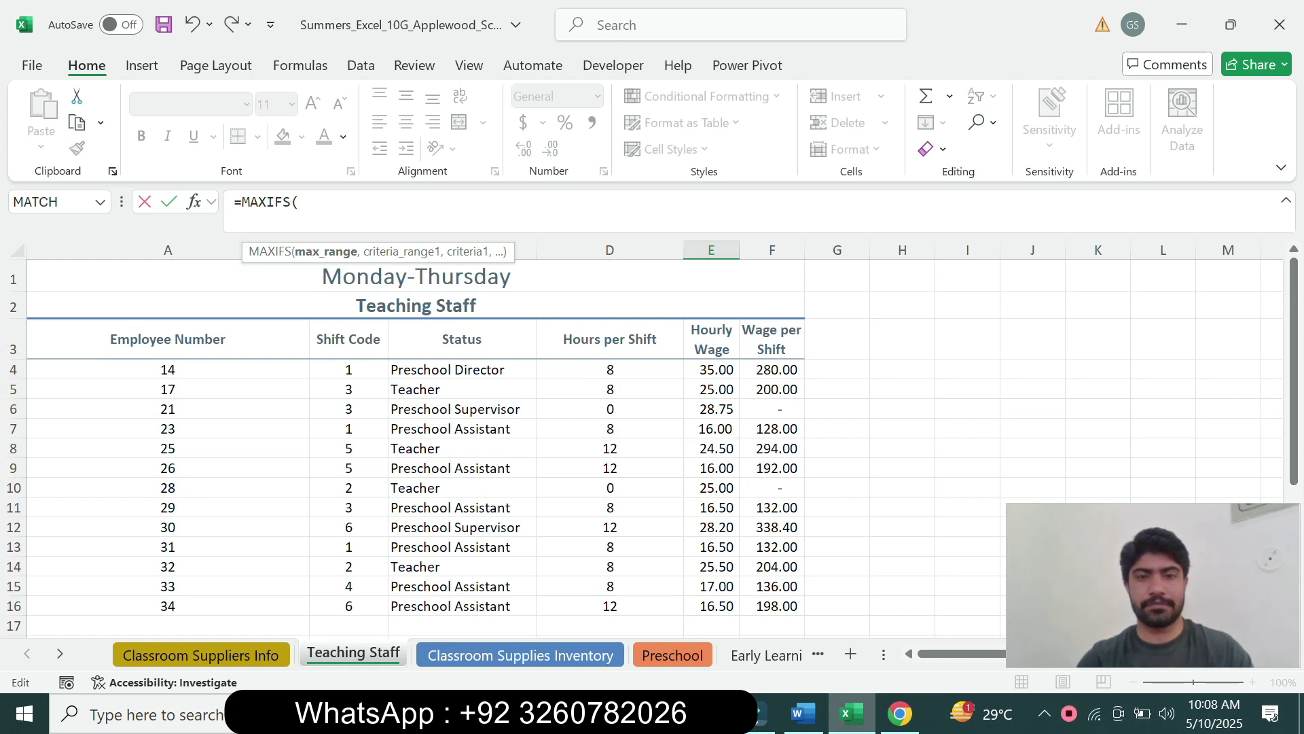
left_click_drag(711, 369, 727, 606)
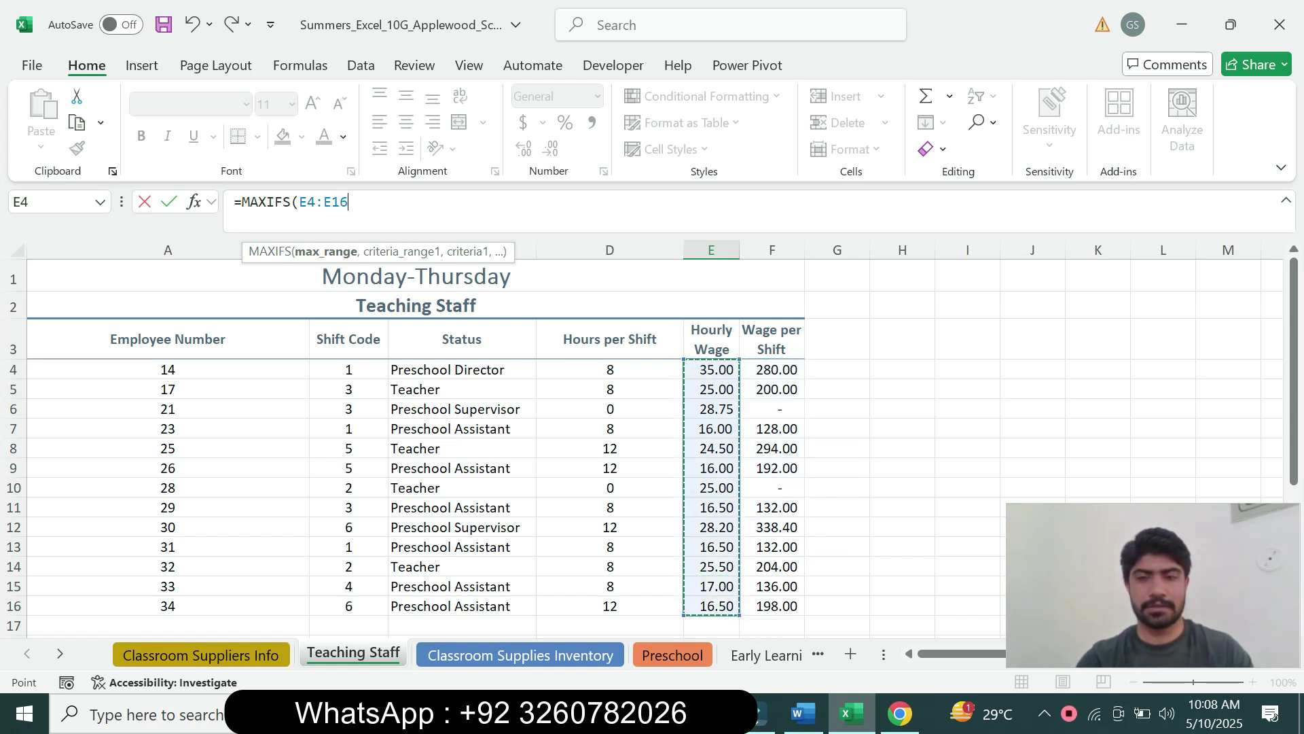
type(",")
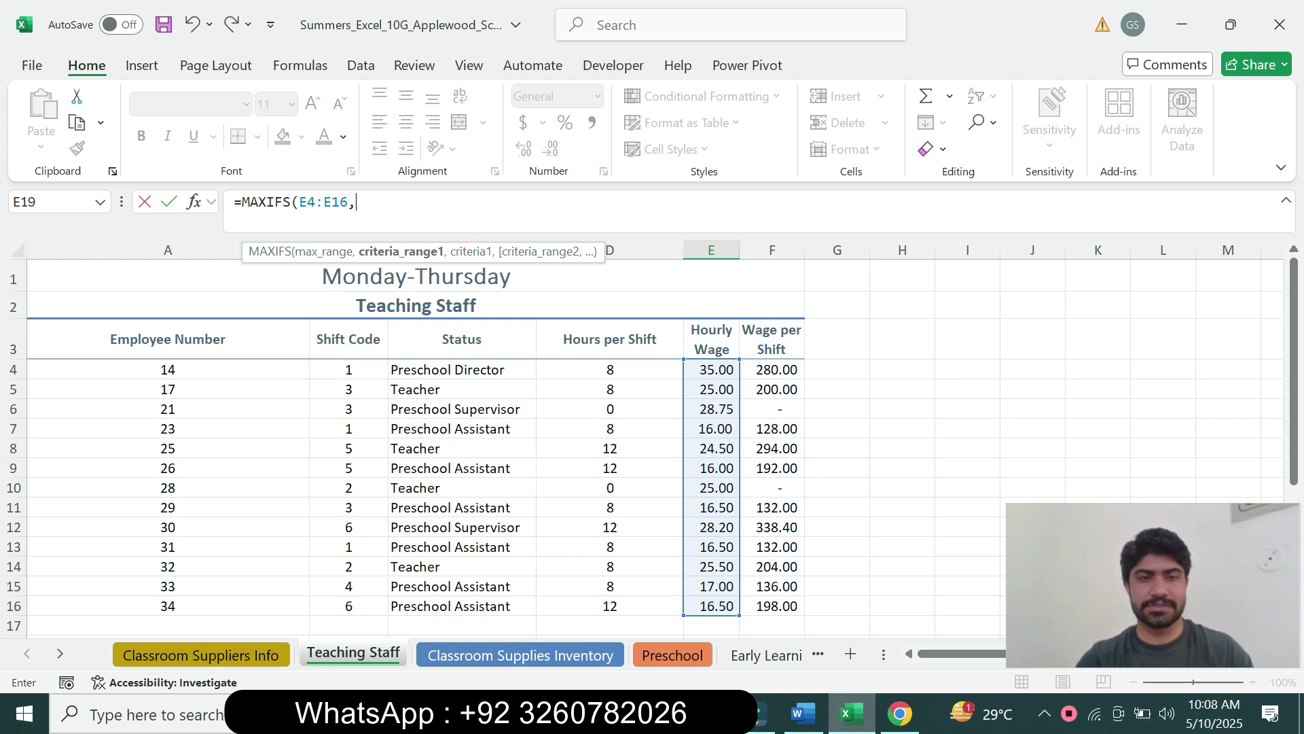
left_click_drag(462, 370, 462, 430)
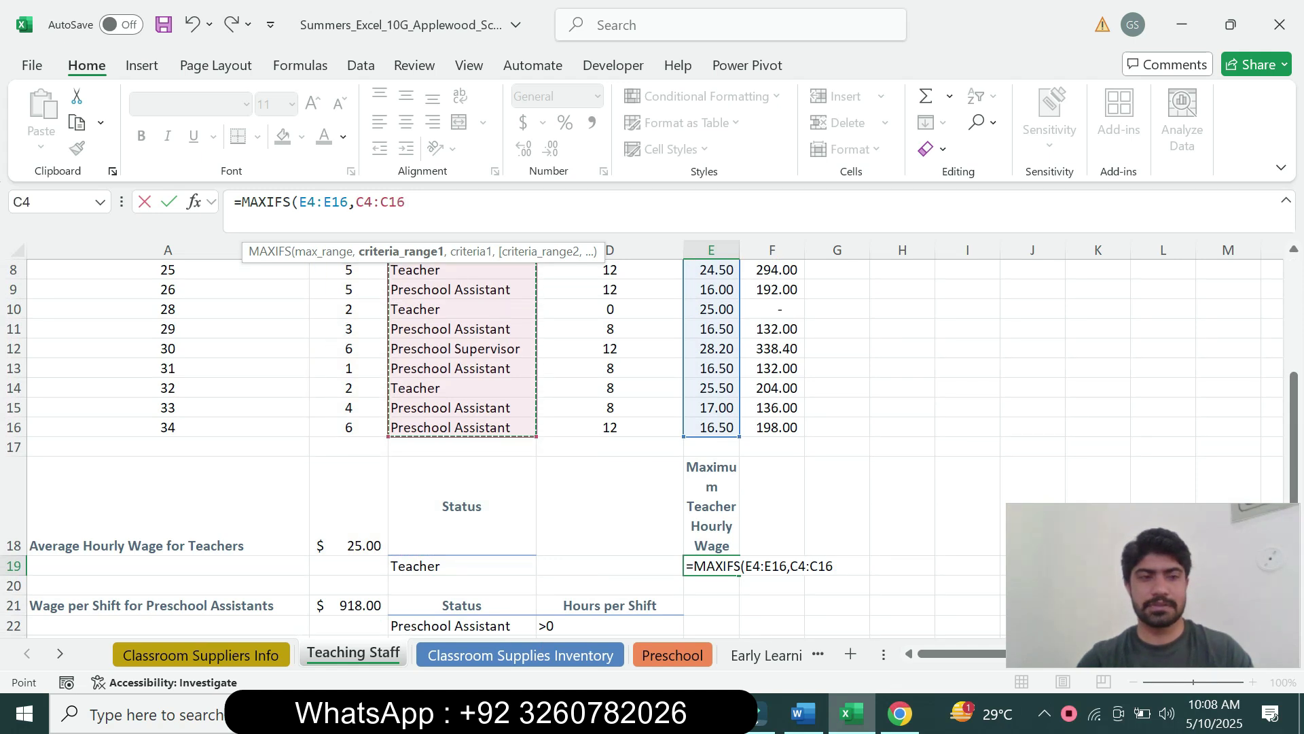
type(",")
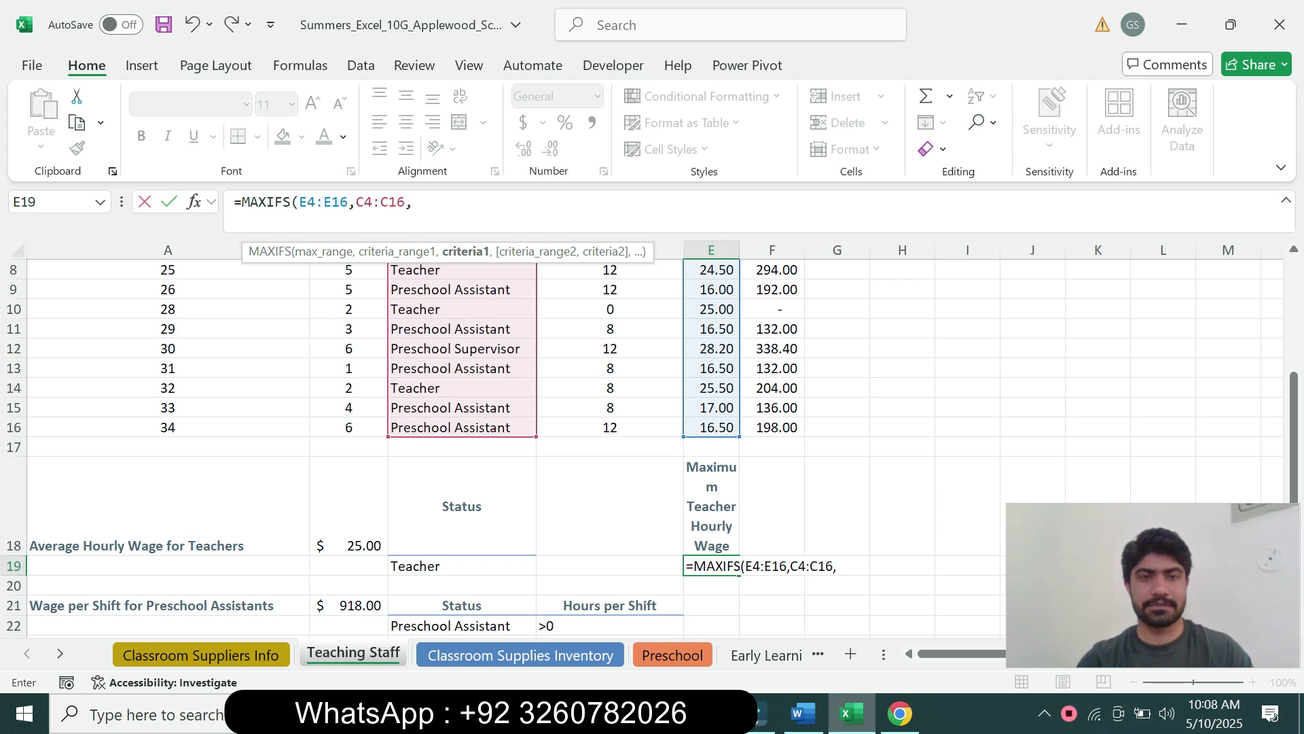
left_click(462, 566)
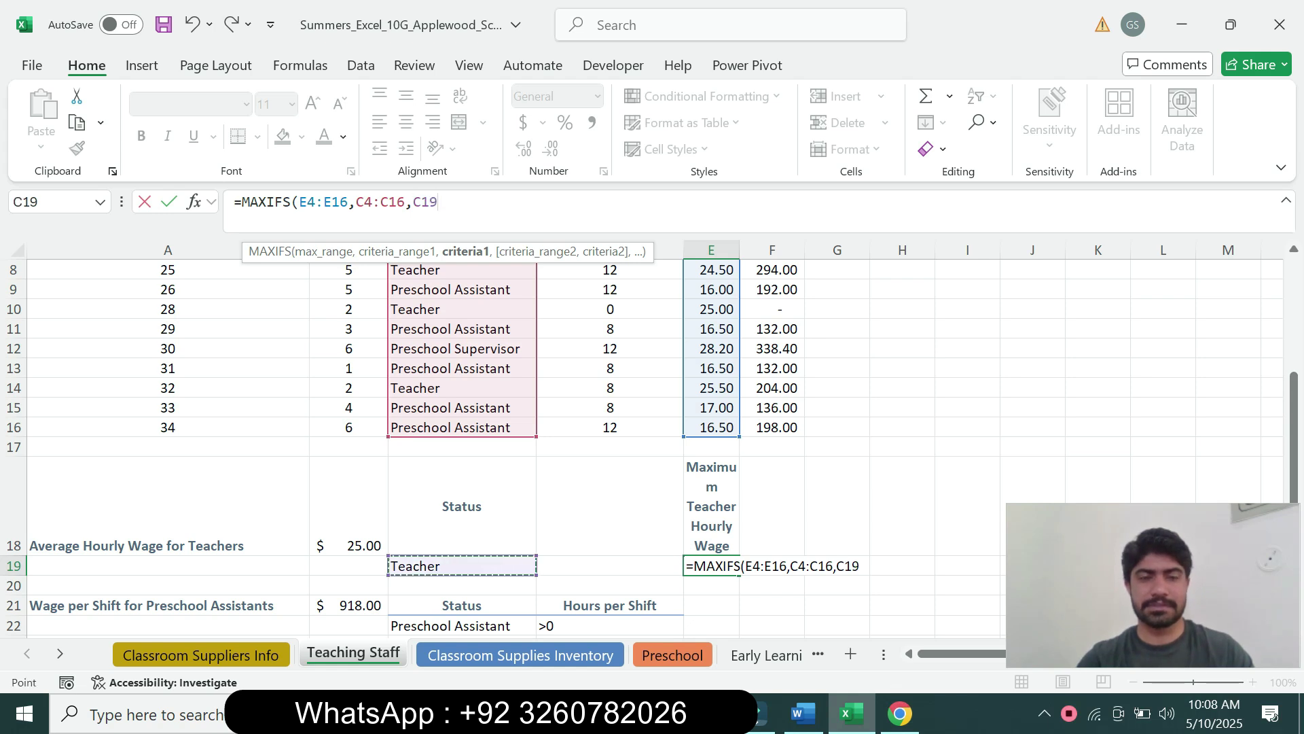
type(")")
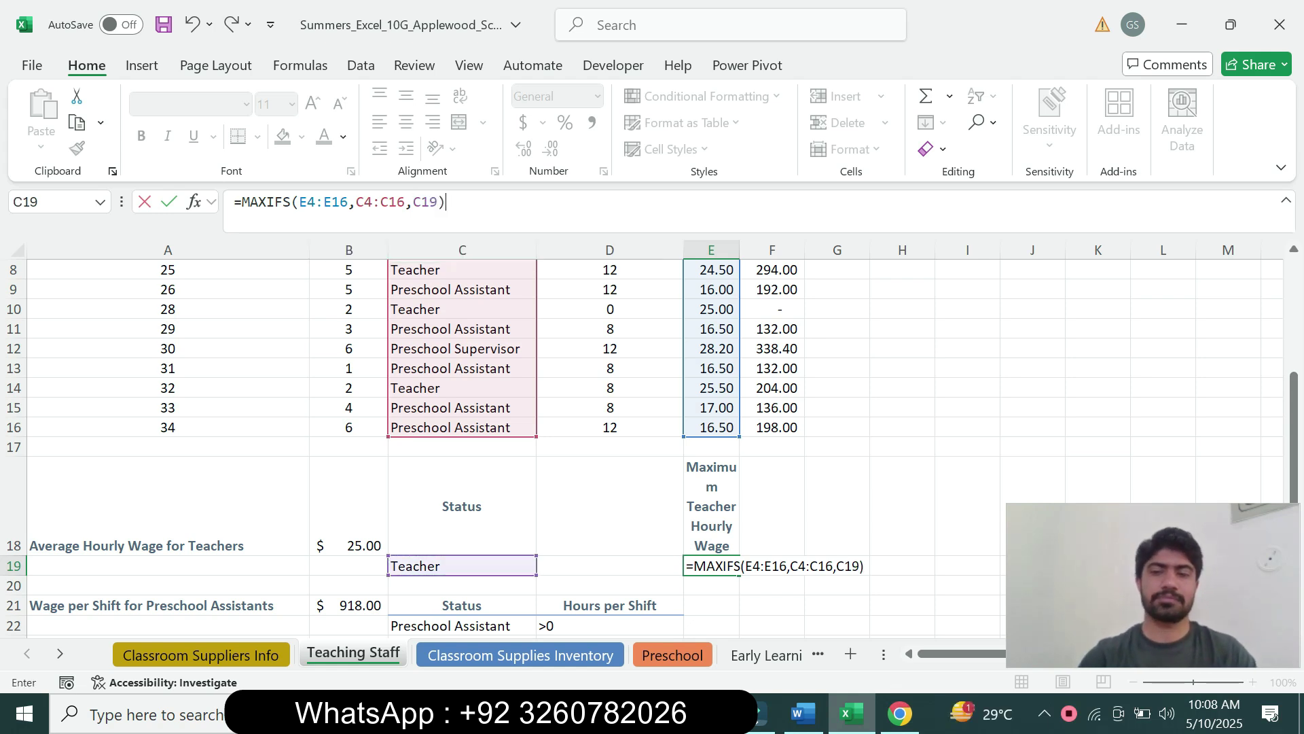
key("Return")
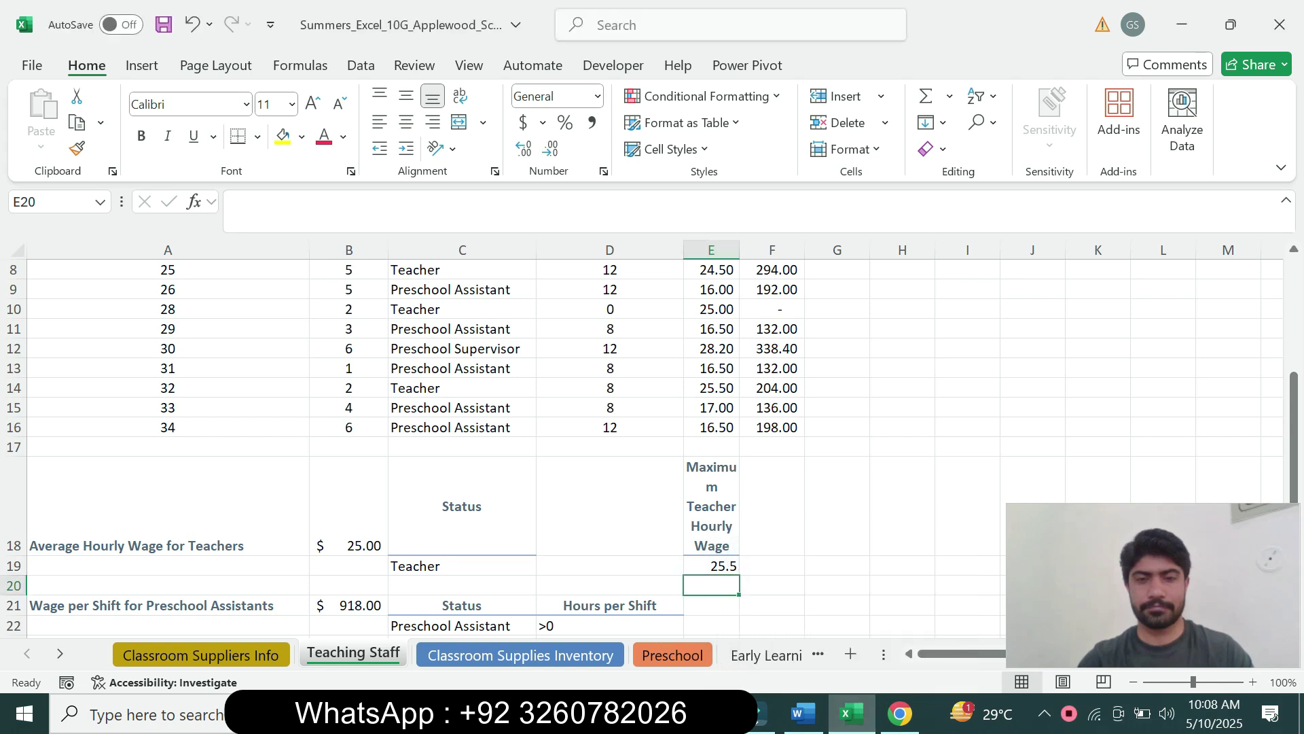
Check the step 6 formatting instruction in Word, then apply the $ English (United States) accounting format to cell E19 in Excel
left_click(802, 714)
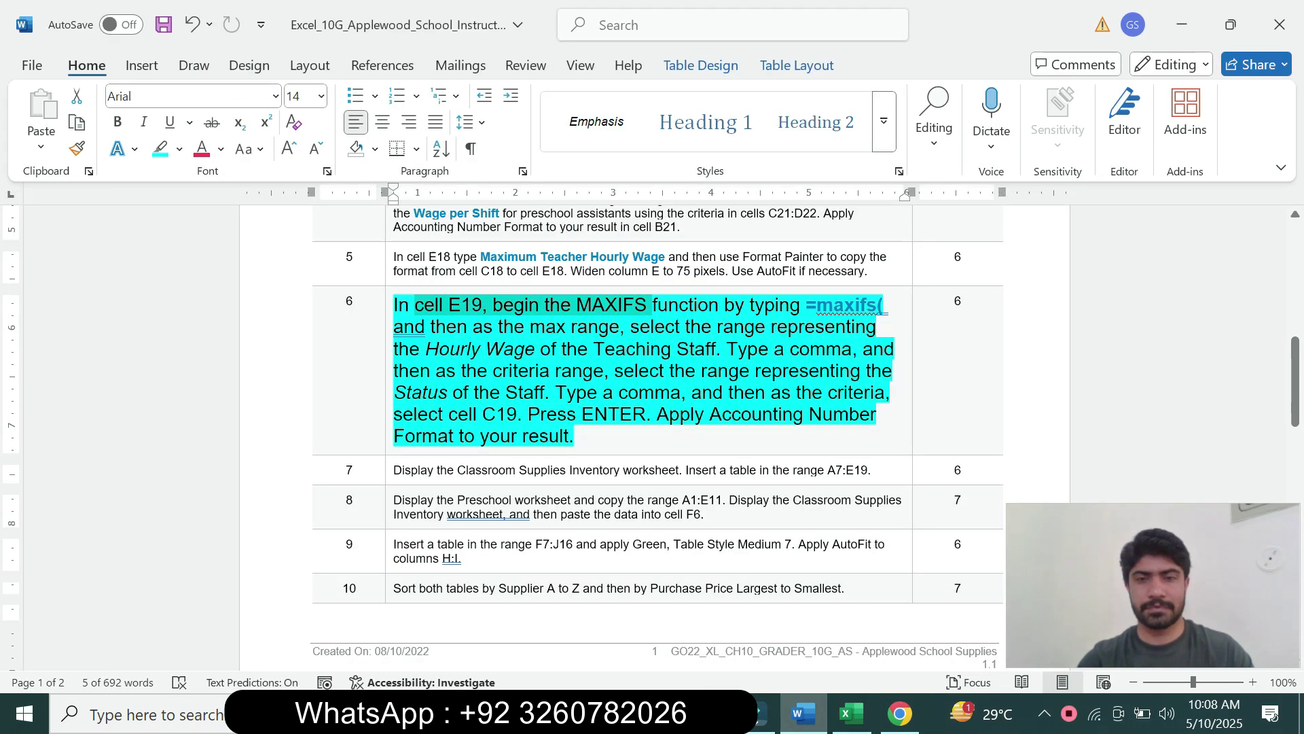
left_click(670, 414)
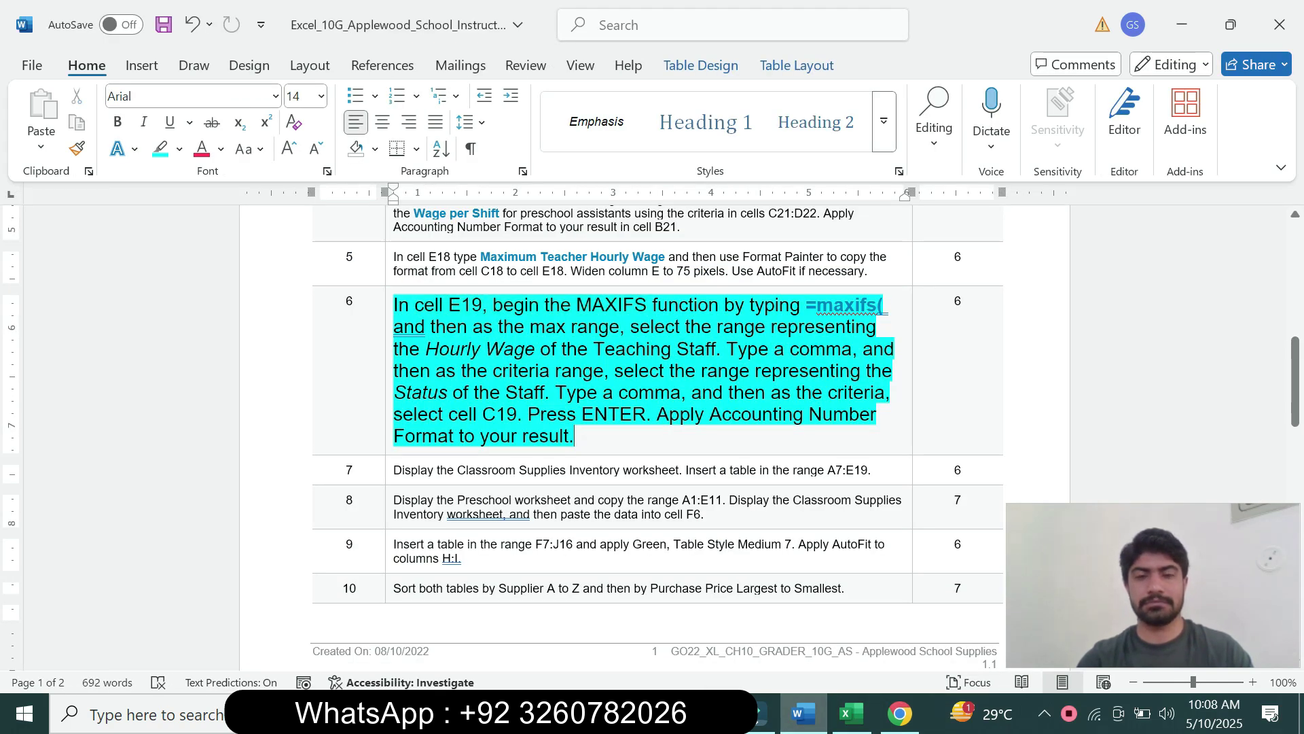
left_click_drag(670, 415, 648, 414)
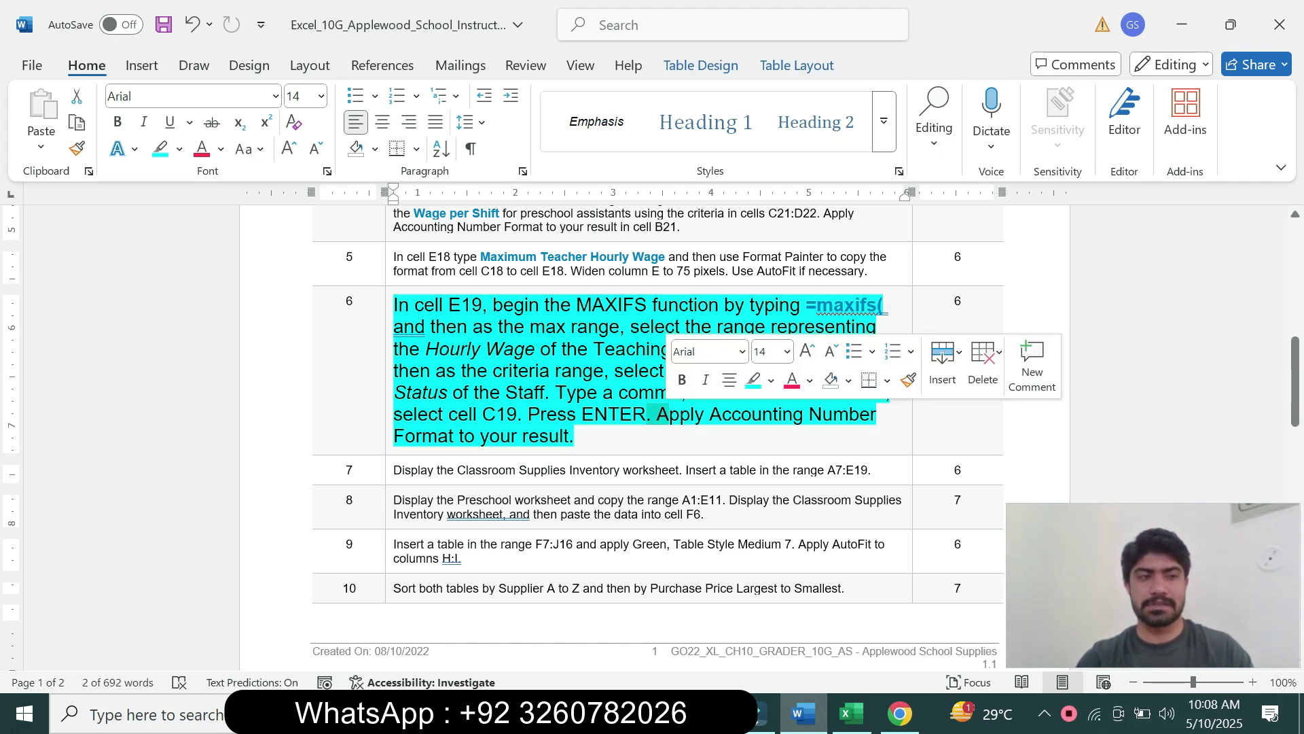
key("alt+Tab")
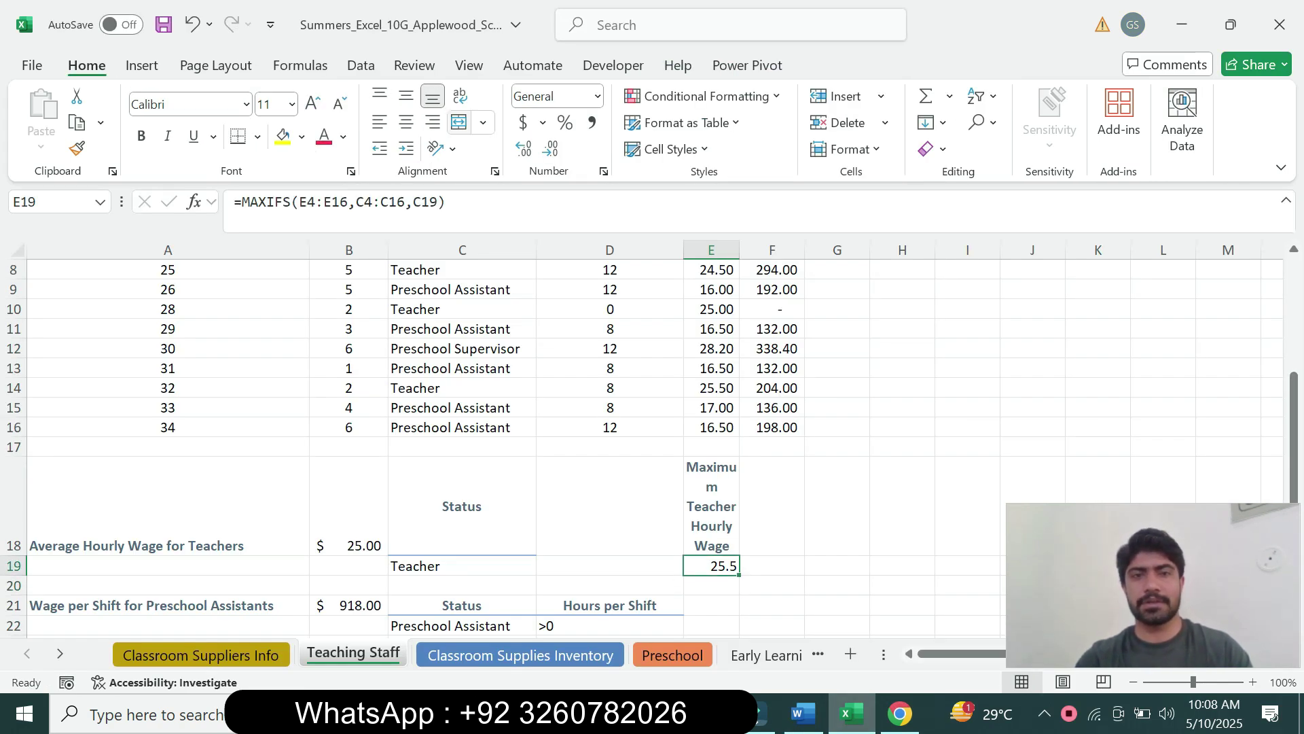
left_click(543, 123)
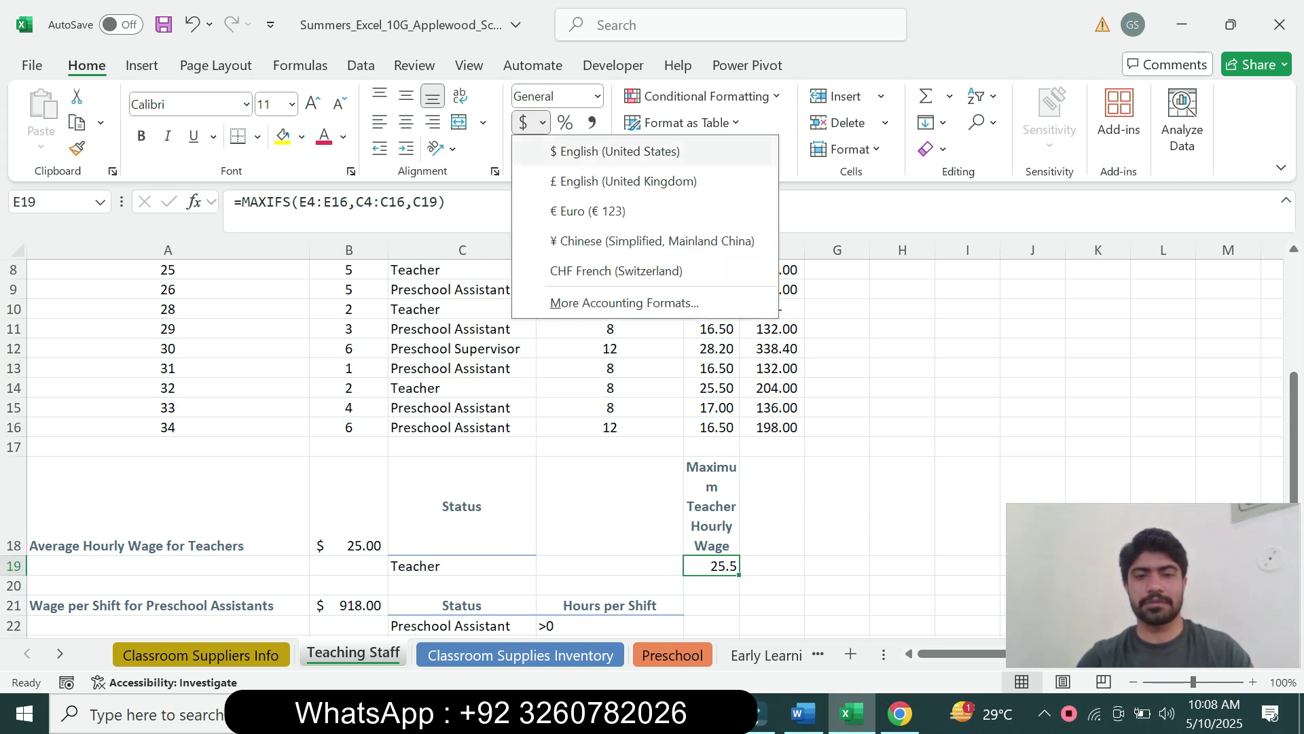
left_click(583, 149)
Switch to the Word instructions and reset the step 6 text to font size 9 with no highlight color
left_click(803, 713)
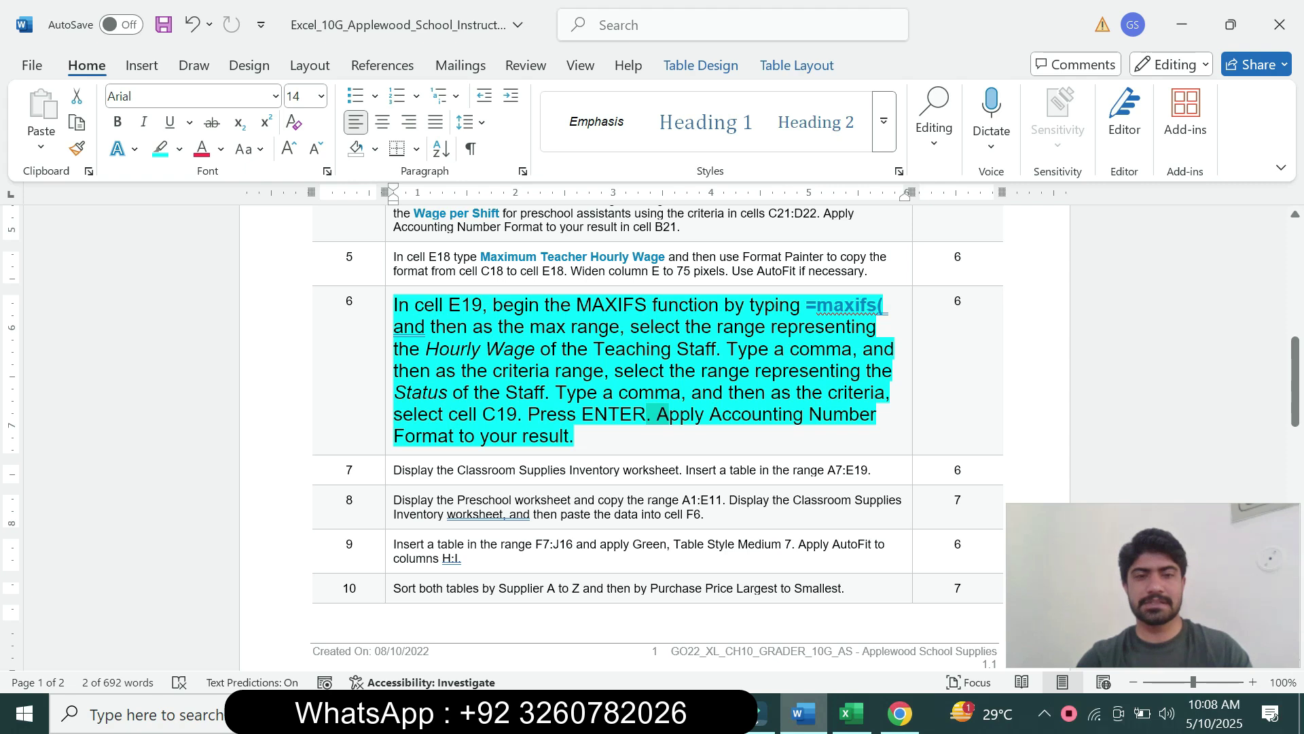
left_click(389, 397)
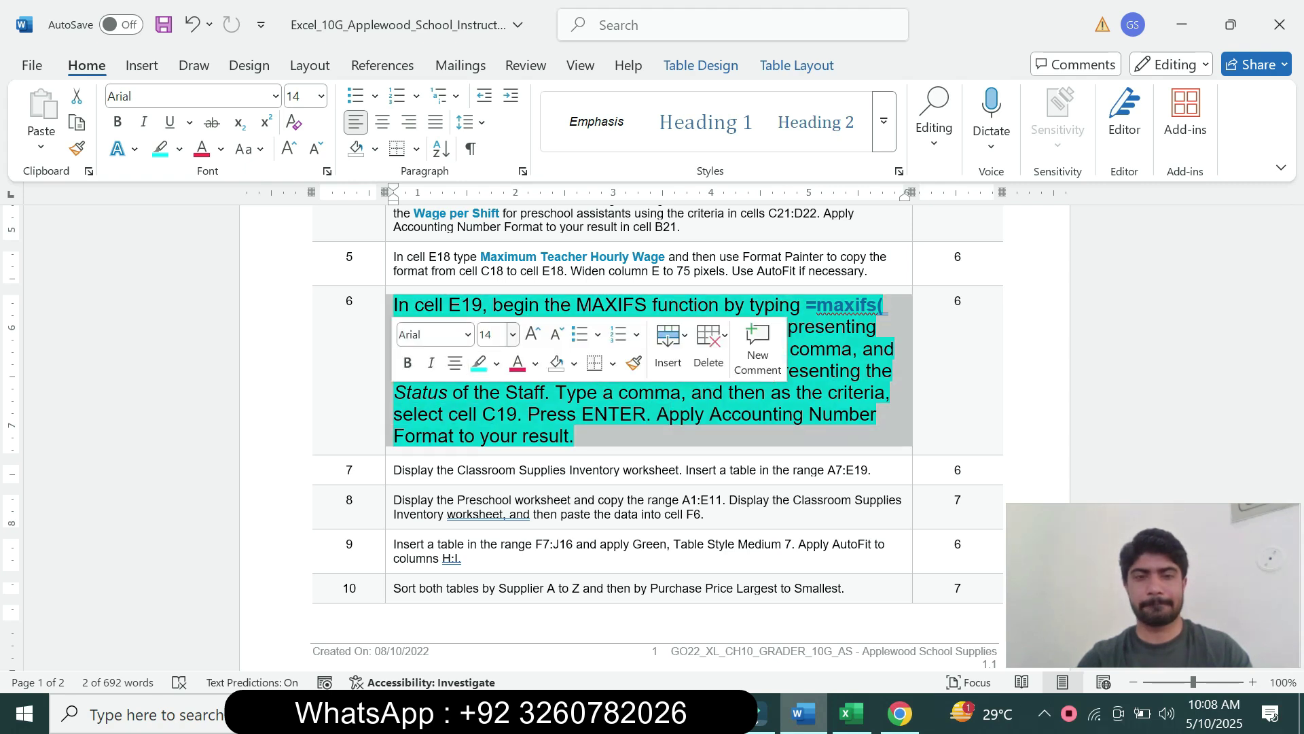
left_click(512, 335)
left_click(493, 382)
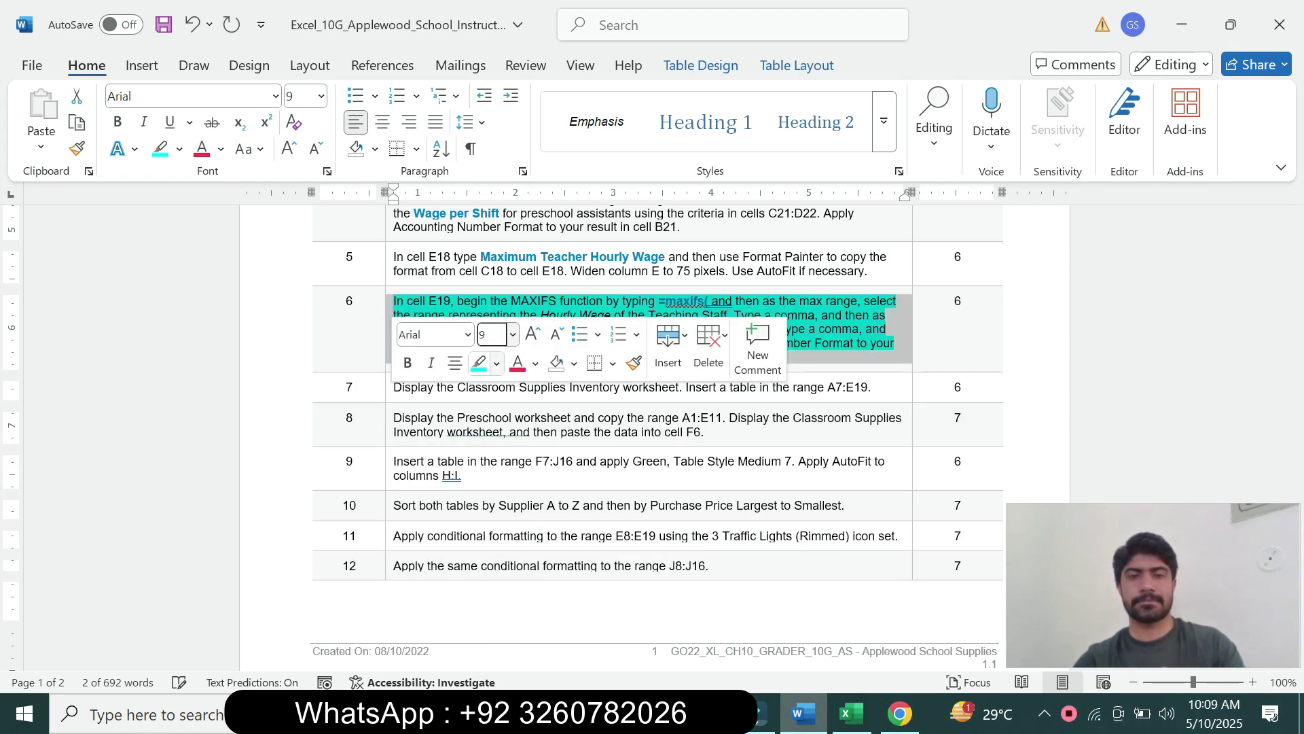
left_click(496, 363)
left_click(528, 527)
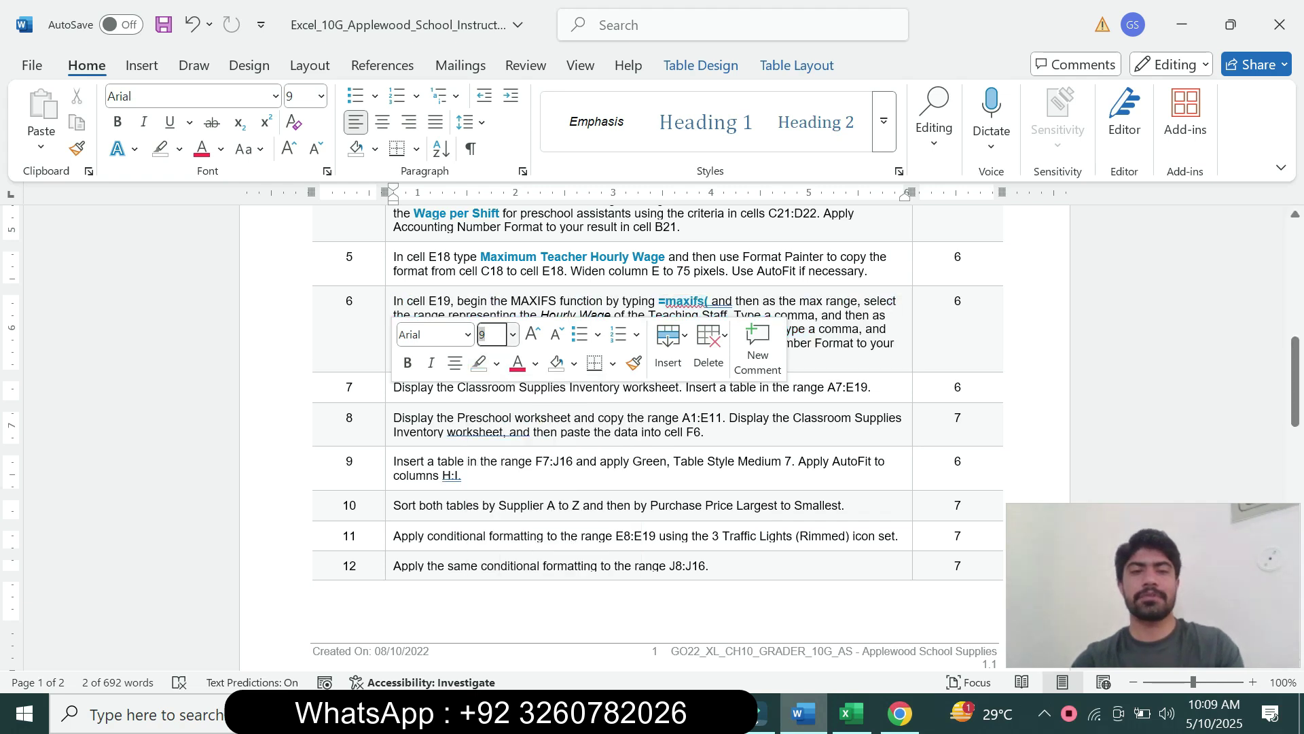
Enlarge the step 7 instruction text to font size 14 and highlight it in turquoise
left_click(390, 387)
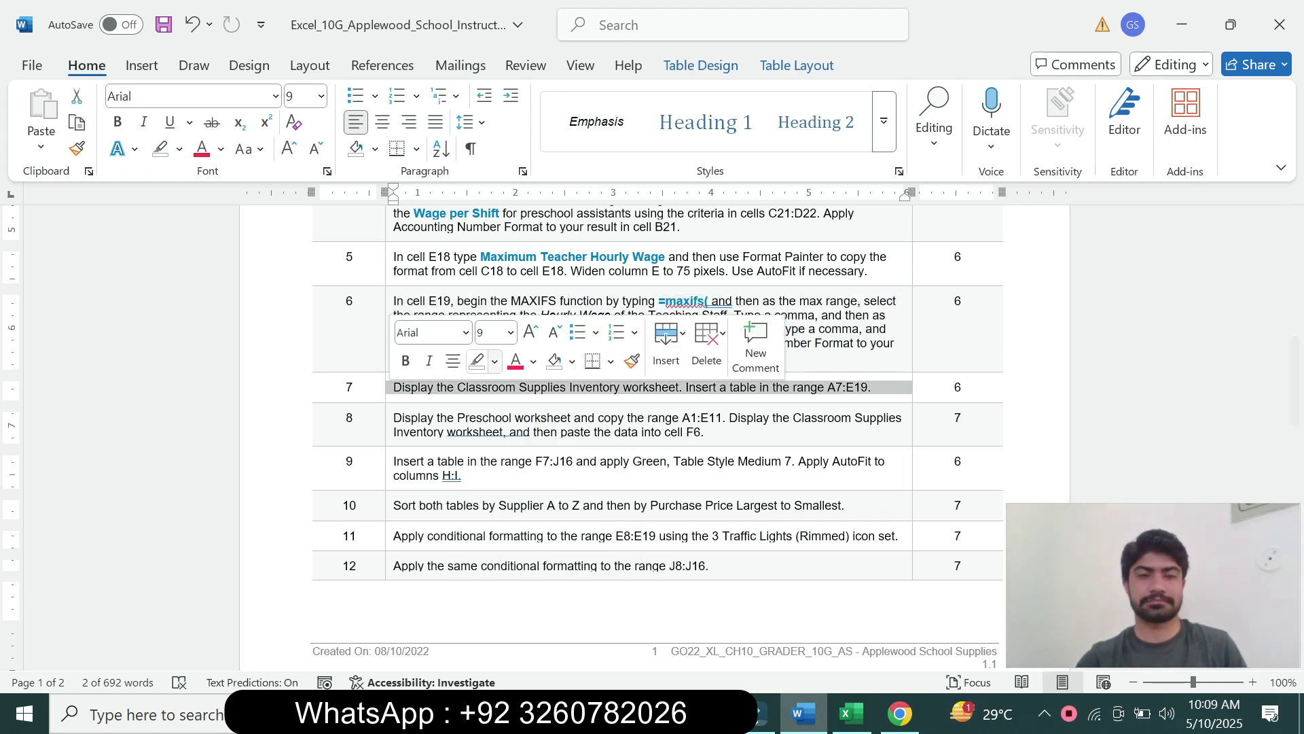
left_click(511, 332)
left_click(493, 484)
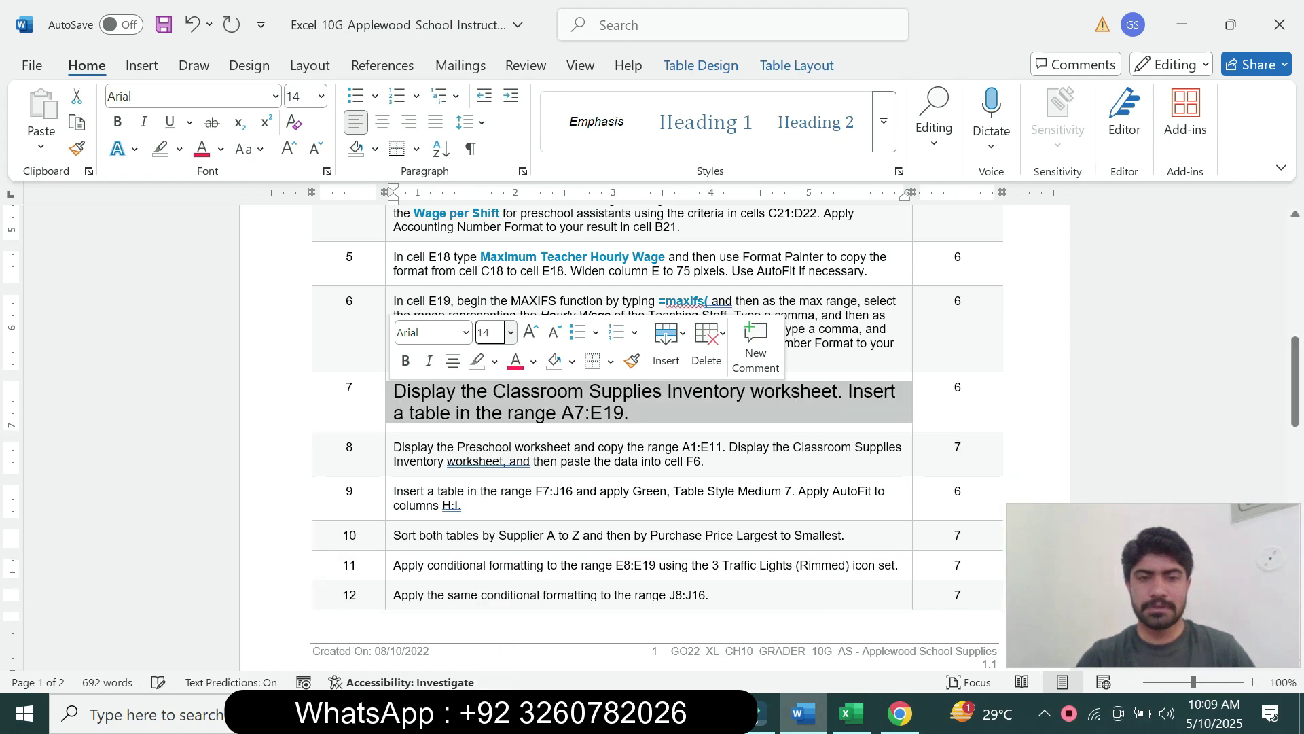
left_click(494, 362)
left_click(544, 433)
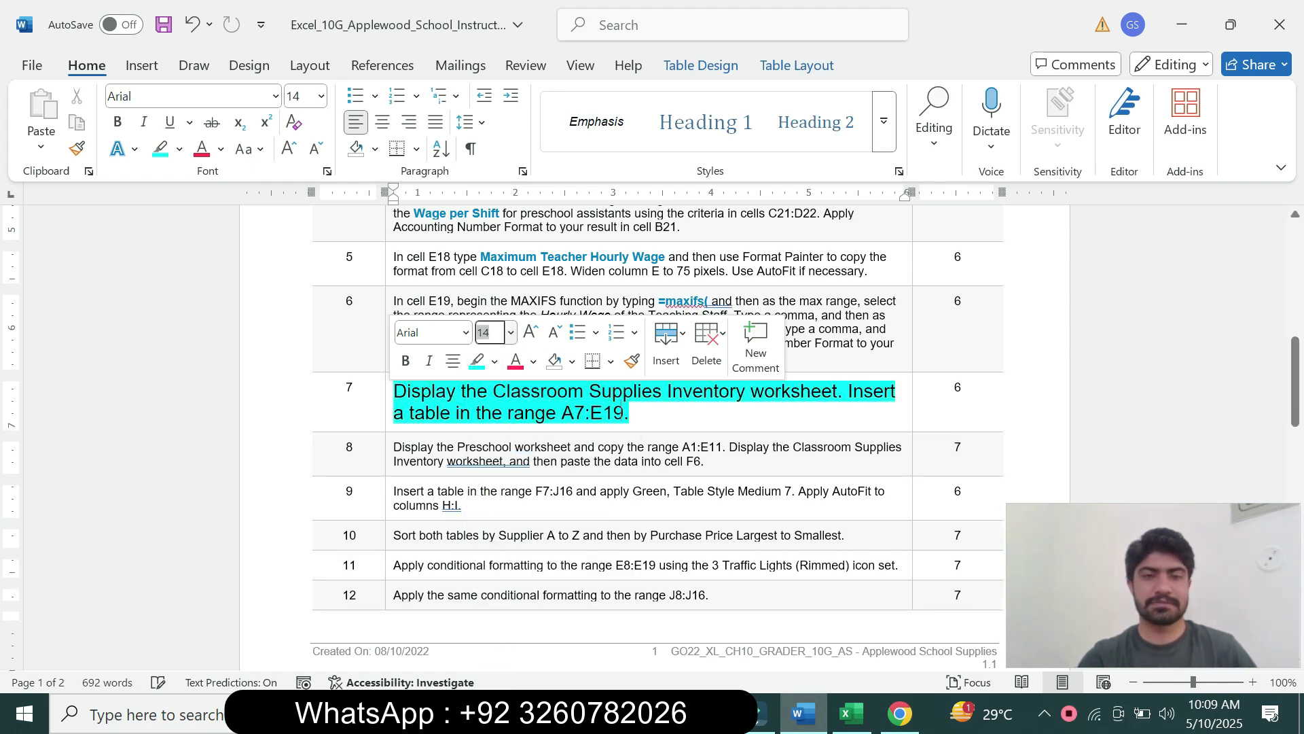
Copy the range reference A7:E19 from the step 7 instruction, then display the Classroom Supplies Inventory worksheet in Excel
left_click(456, 413)
left_click_drag(394, 391, 628, 413)
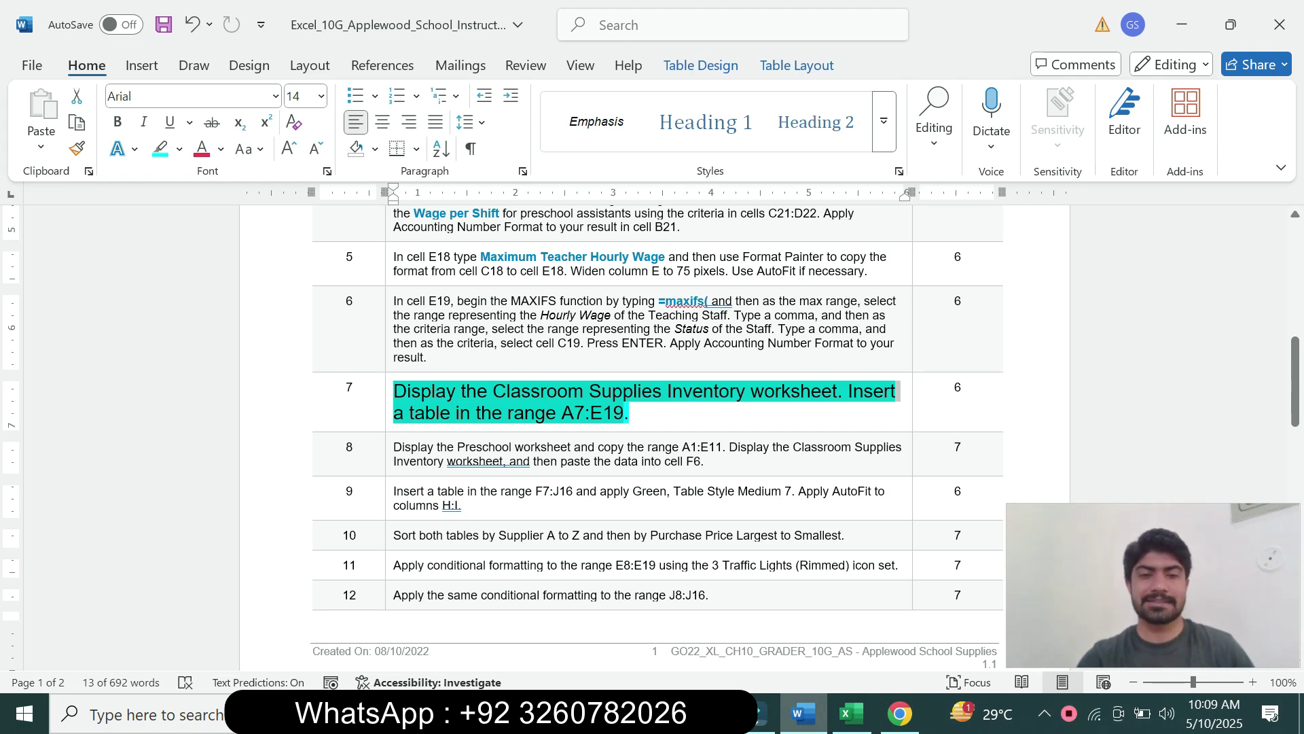
left_click(603, 412)
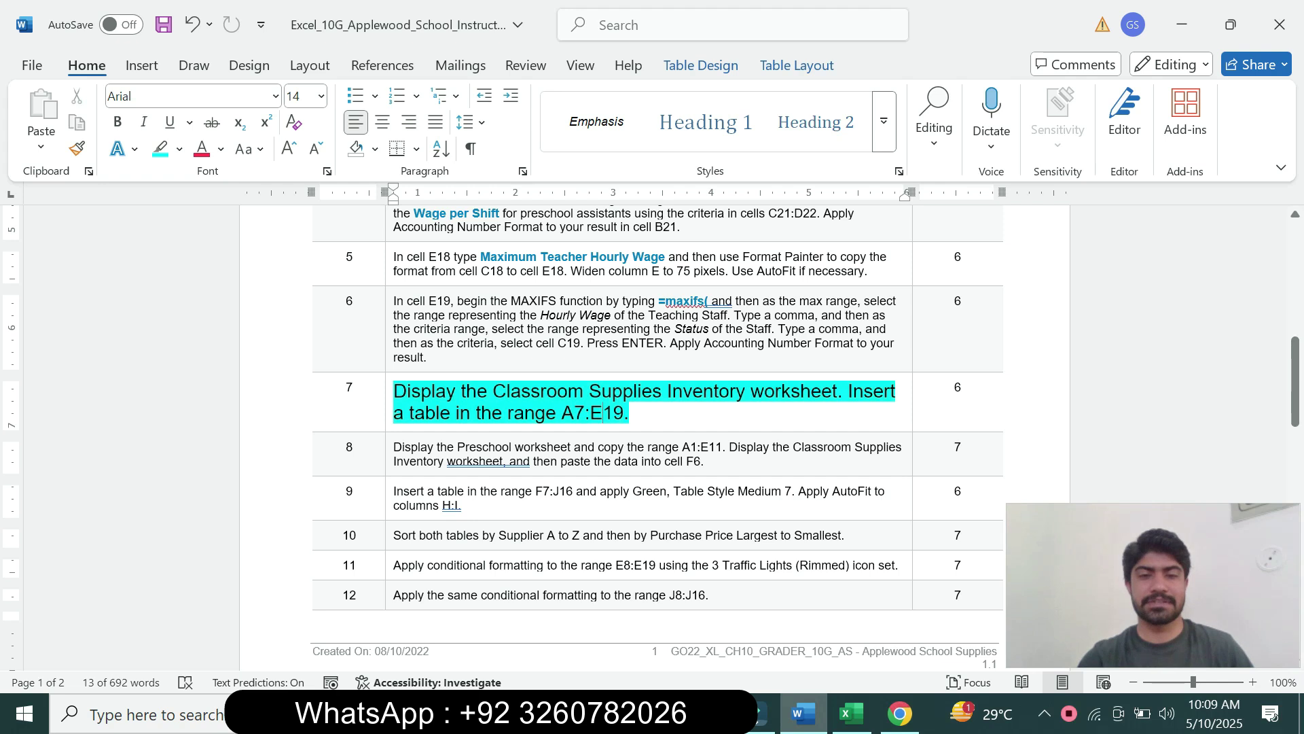
left_click_drag(561, 413, 625, 412)
key("ctrl+c")
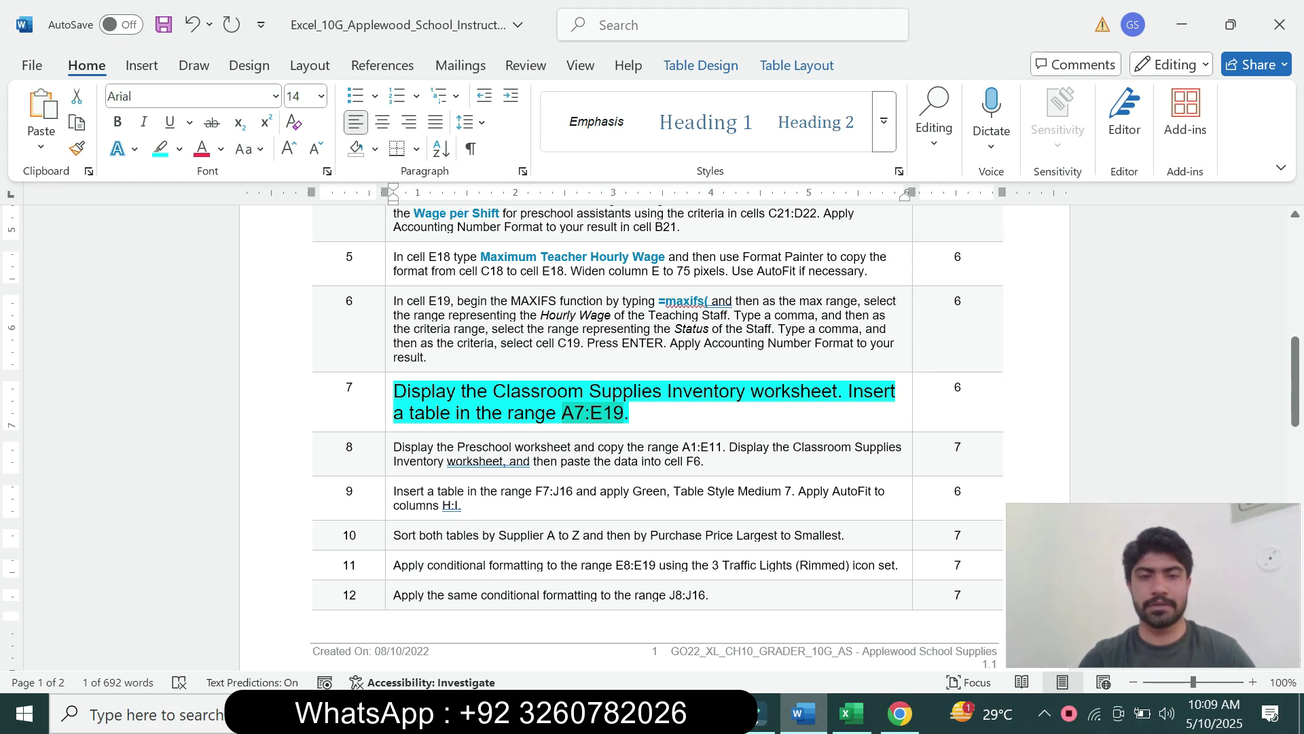
left_click_drag(462, 392, 667, 392)
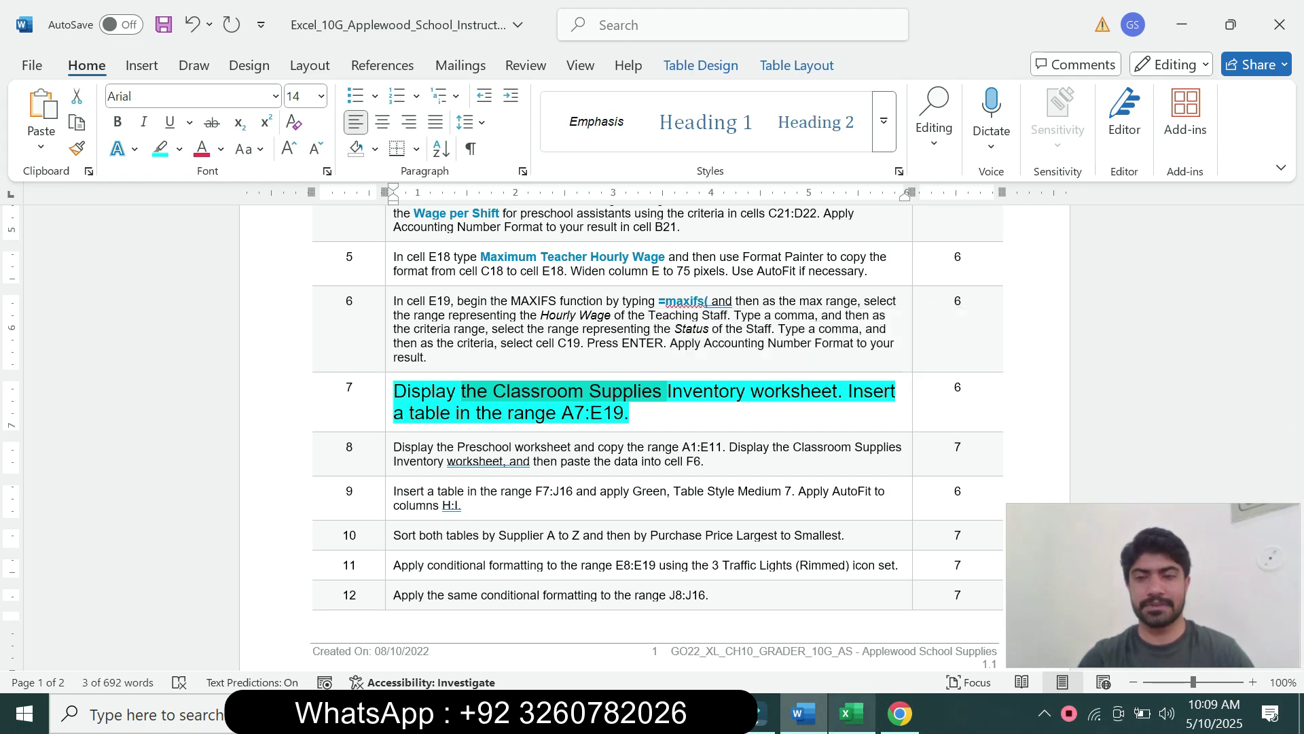
left_click(850, 713)
left_click(578, 655)
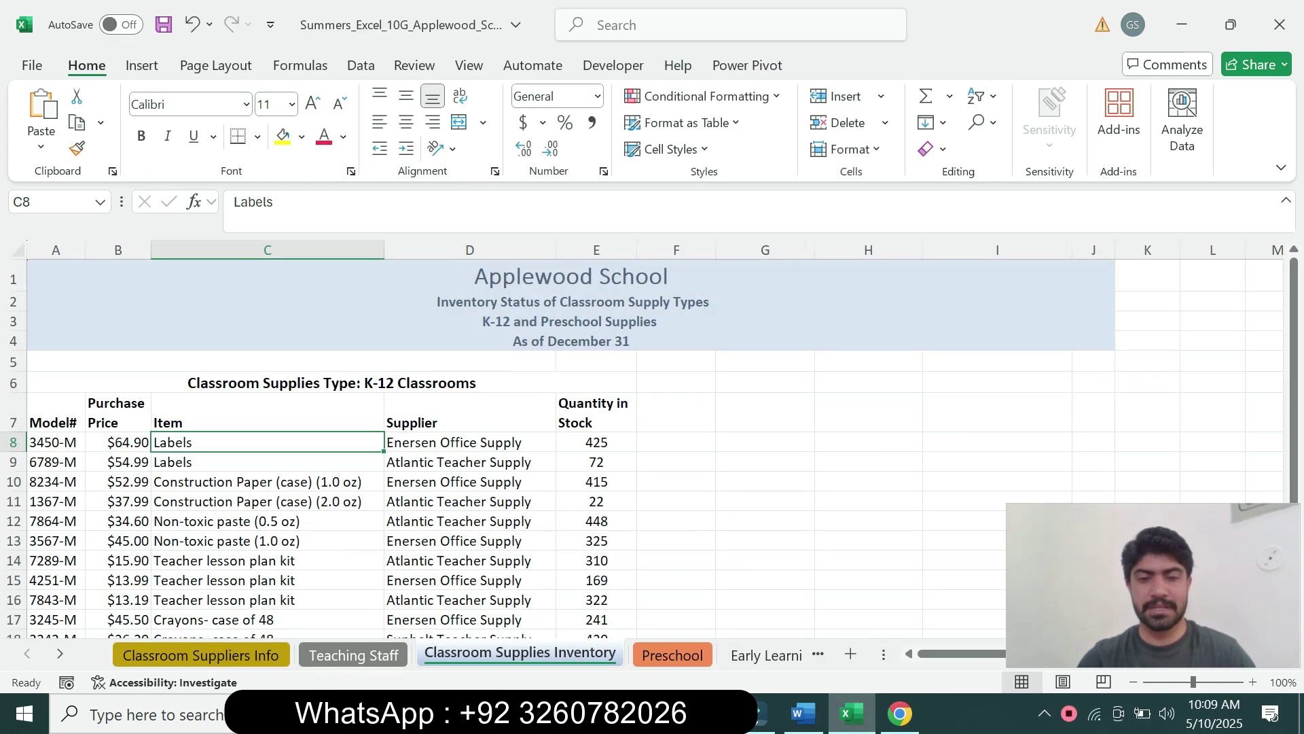
Recheck the step 7 range in Word, then insert a table with headers over A7:E19 of the Classroom Supplies Inventory worksheet in Excel
left_click(803, 713)
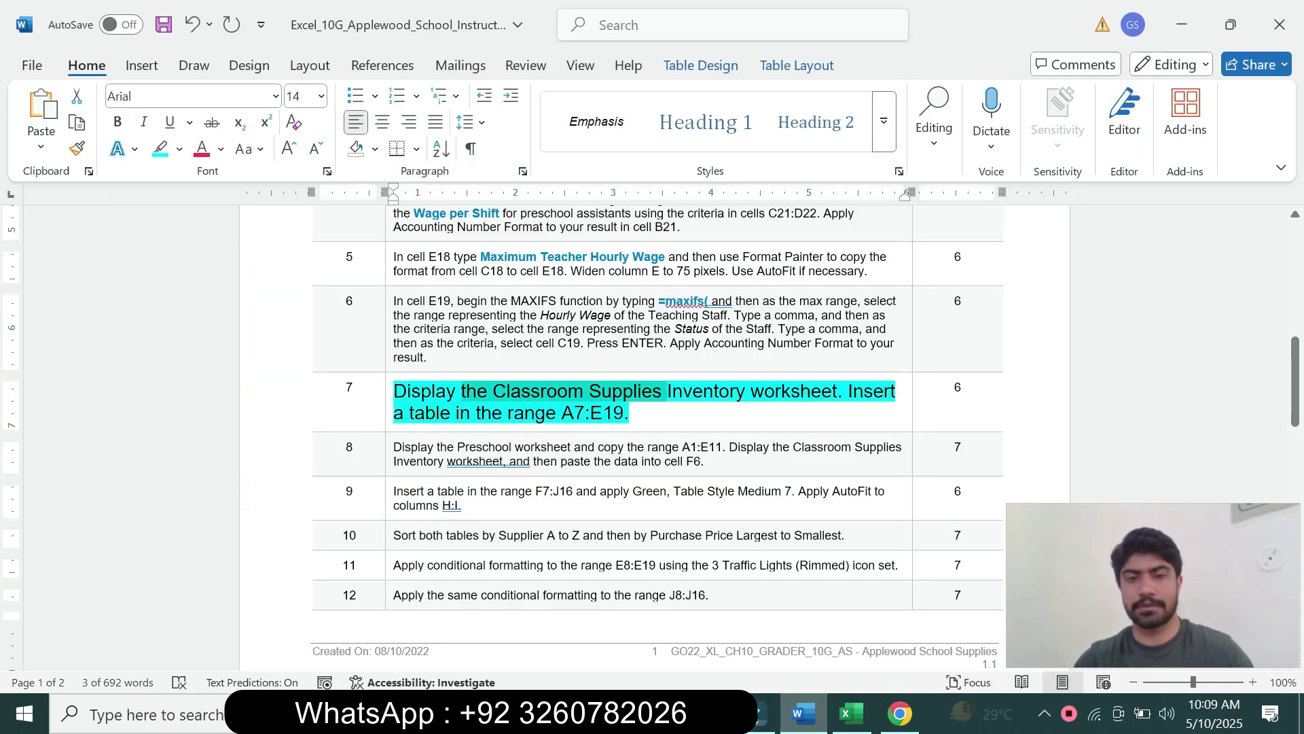
left_click_drag(562, 413, 623, 413)
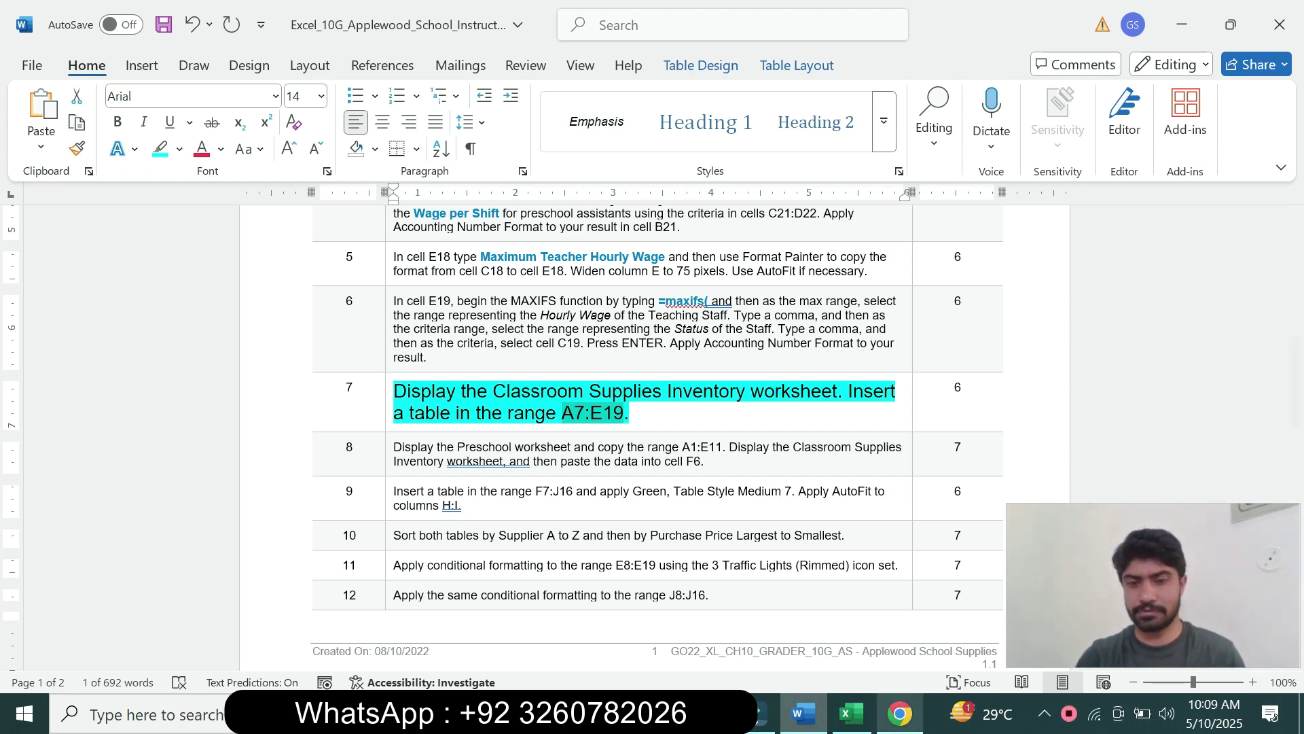
left_click(851, 713)
left_click(53, 201)
key("ctrl+v")
key("Return")
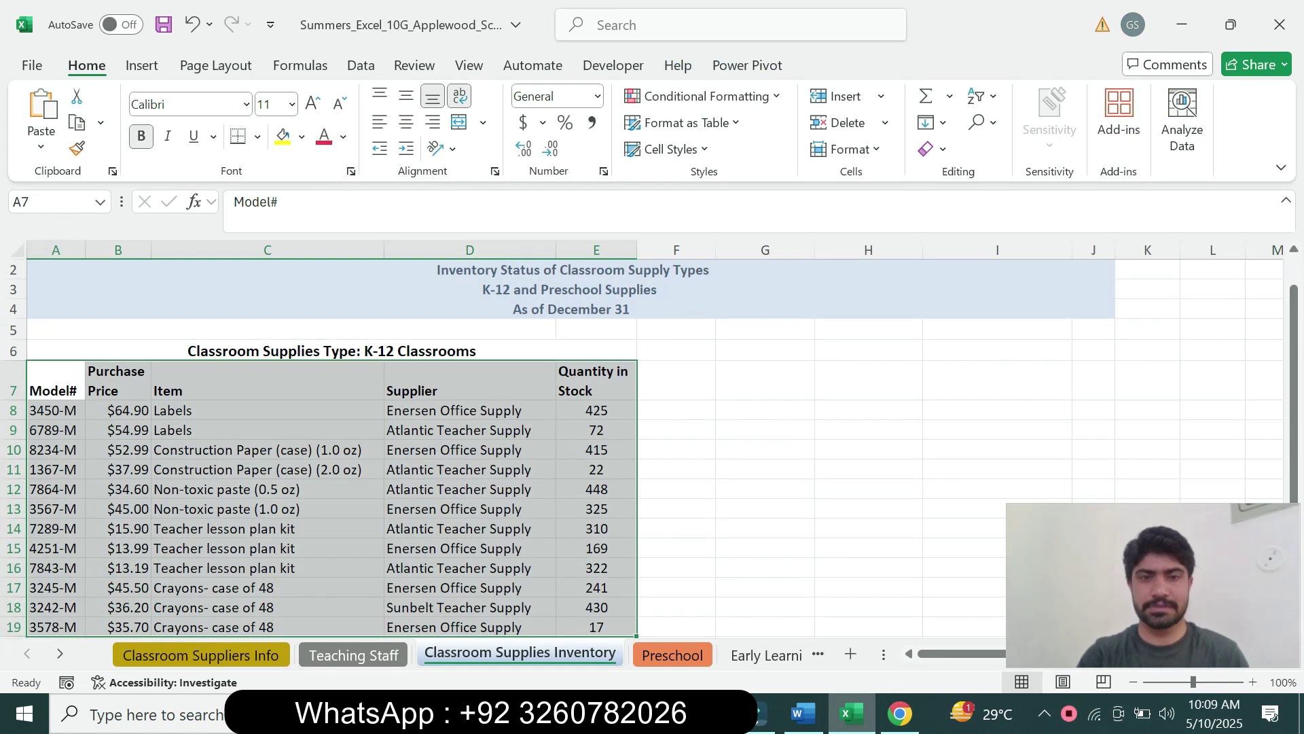
left_click(142, 66)
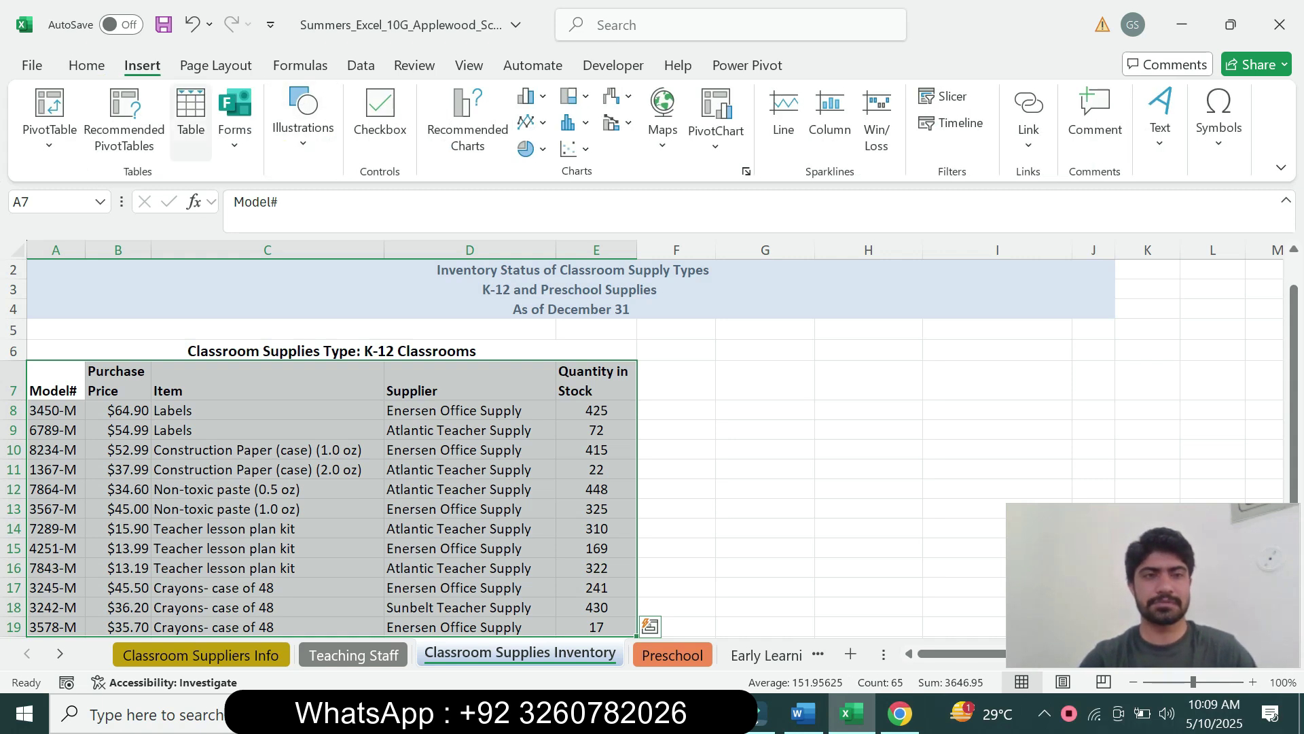
left_click(191, 119)
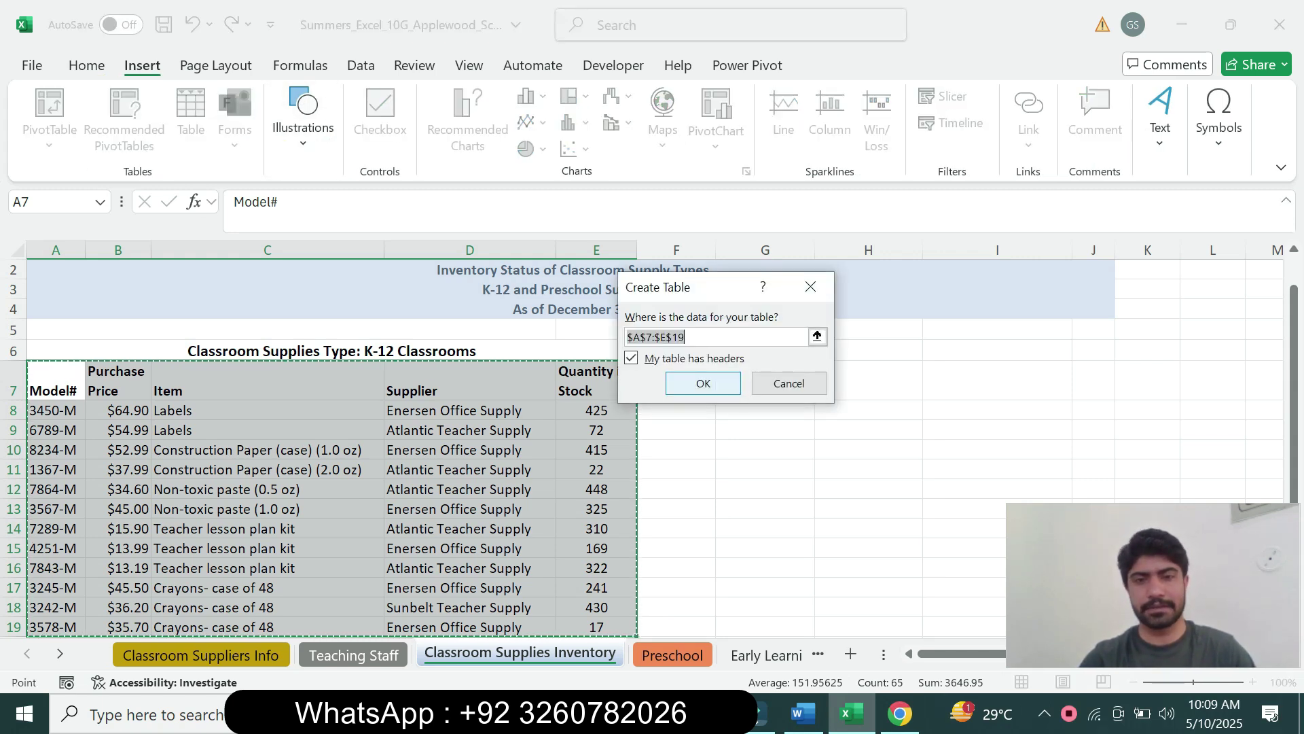
left_click(704, 382)
Switch to the Word instructions and reset the step 7 text to font size 9 with no highlight color
left_click(803, 713)
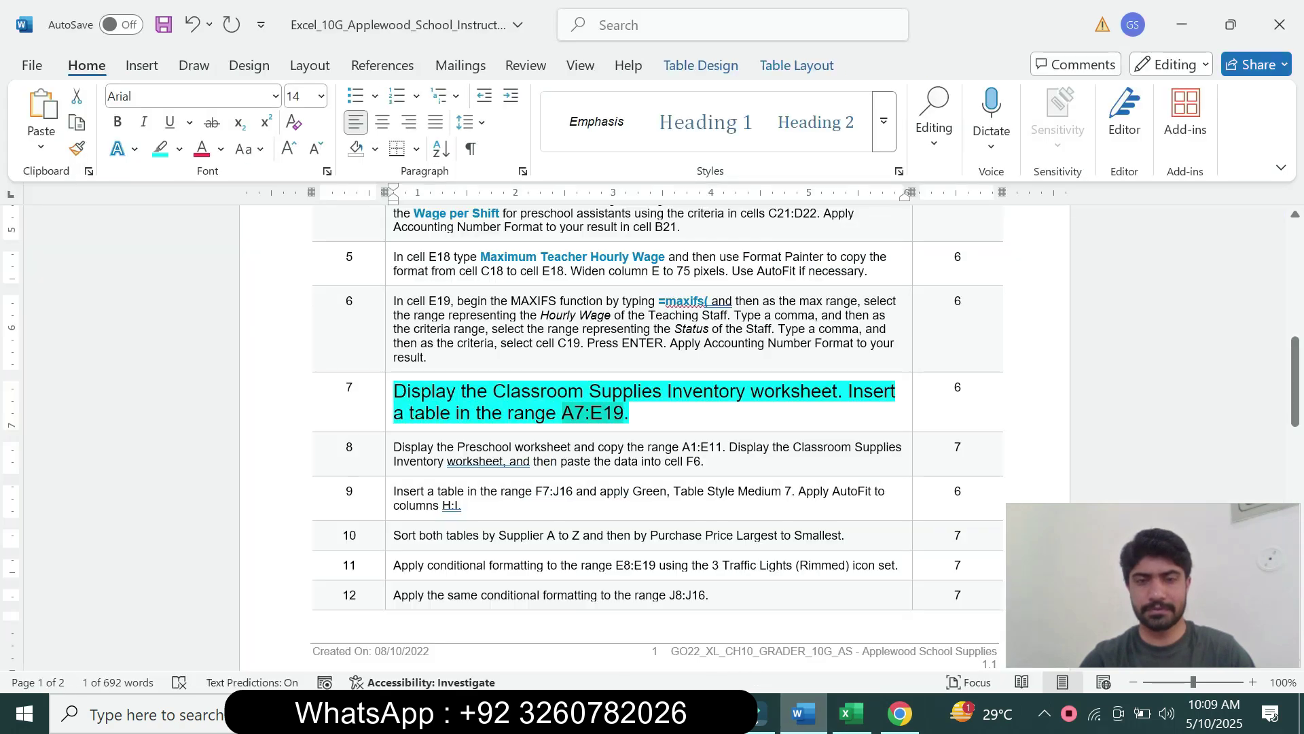
left_click(389, 406)
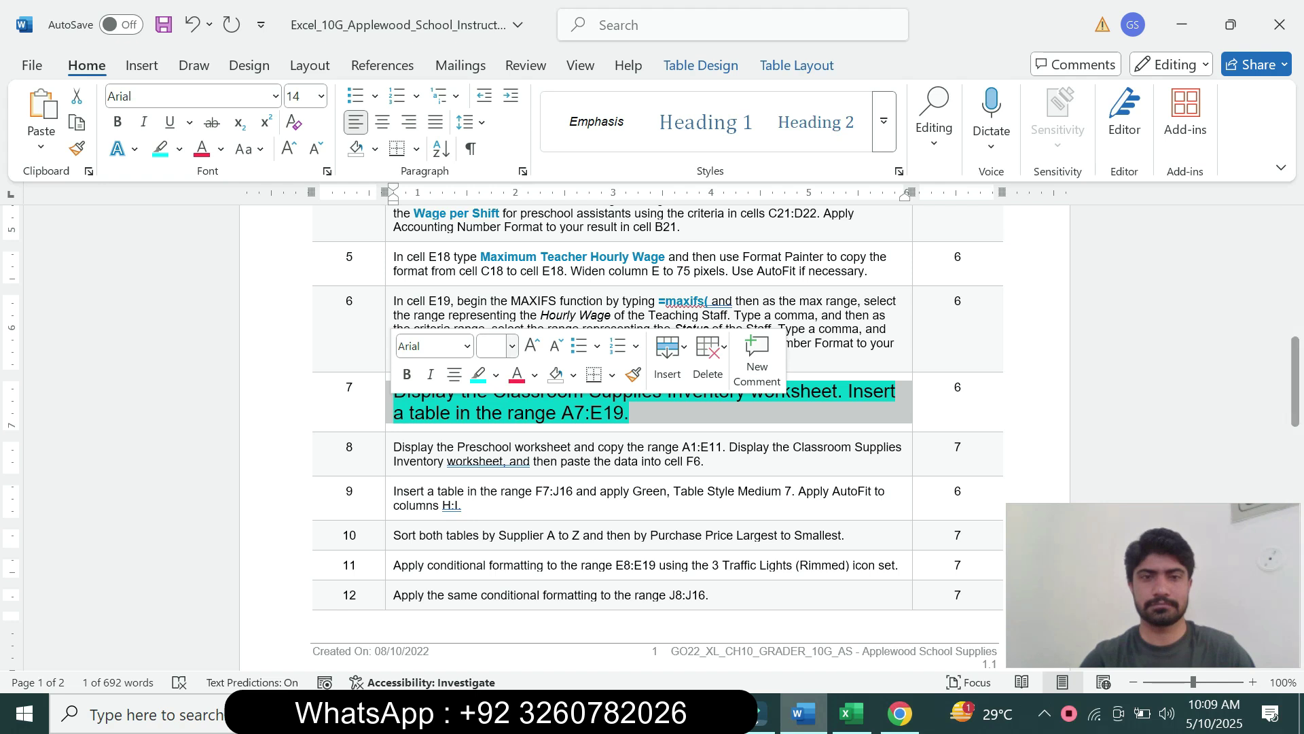
left_click(511, 346)
left_click(492, 40)
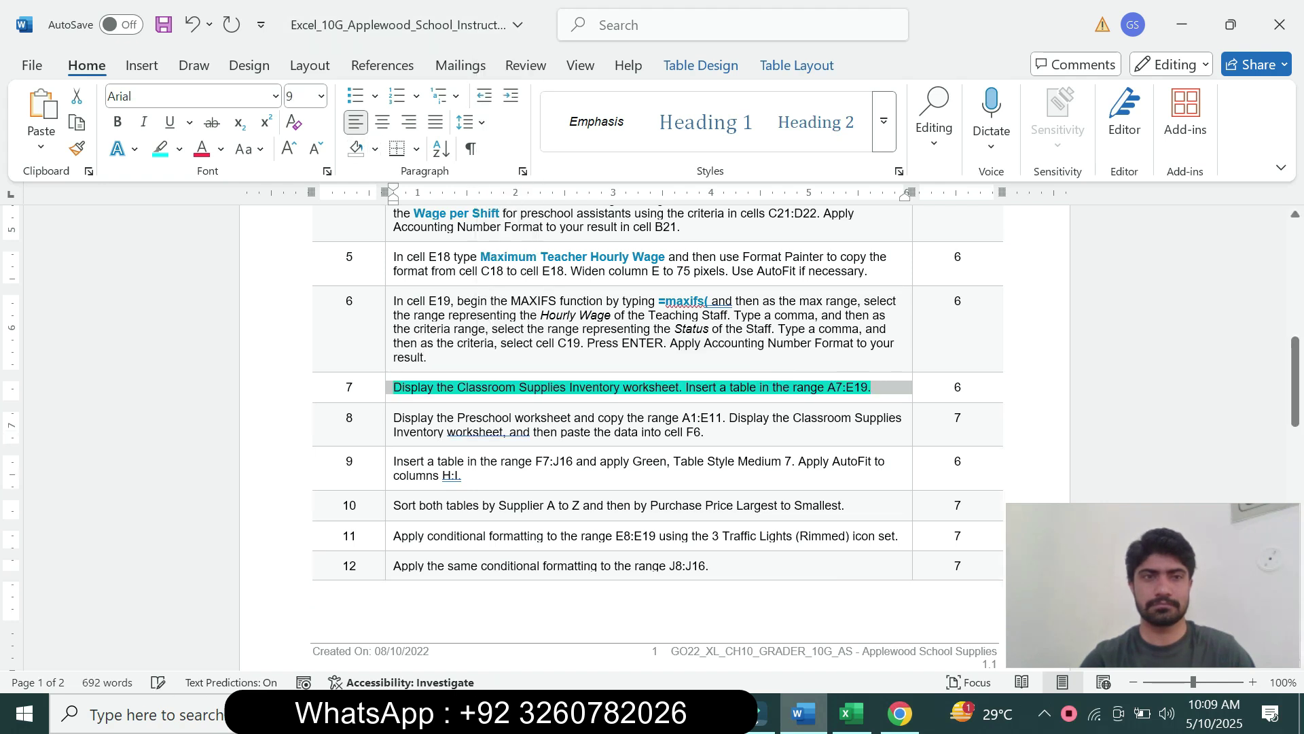
left_click(179, 149)
left_click(210, 314)
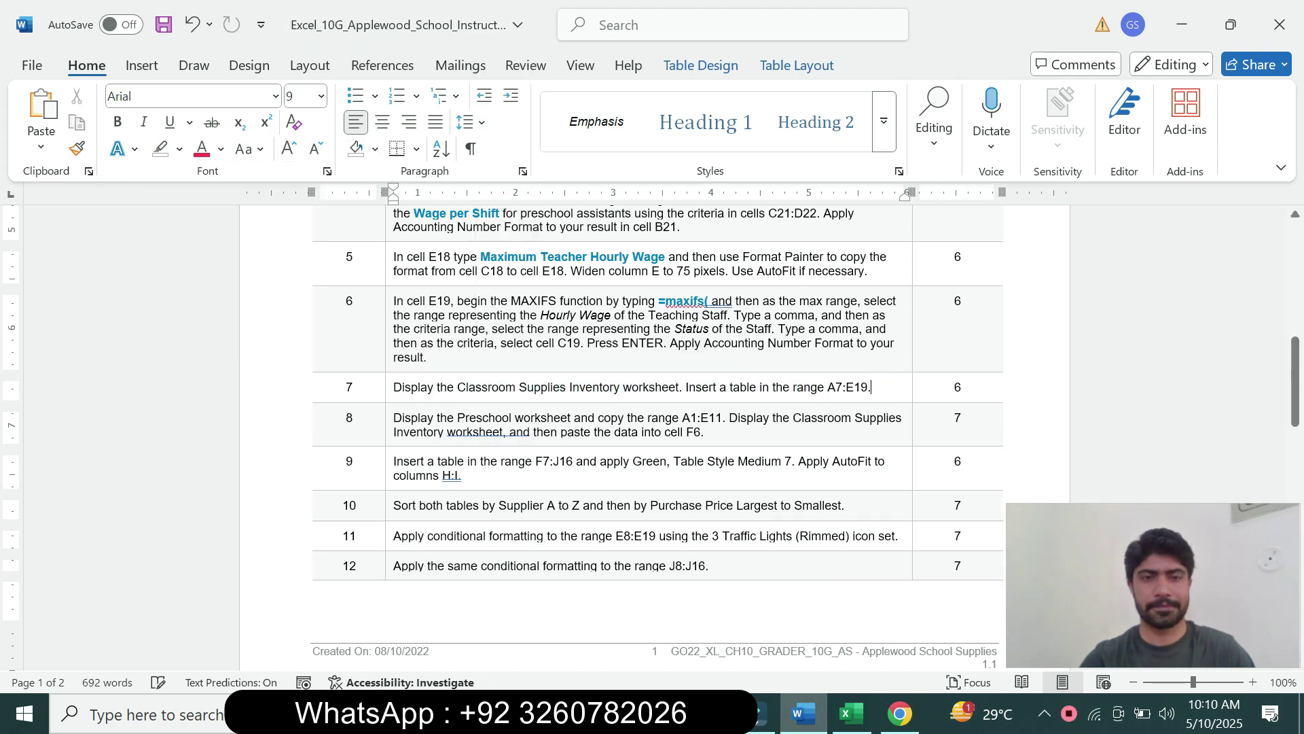
Highlight the entire text of the instructions document in yellow and clear the selection
left_click_drag(1294, 381, 1295, 268)
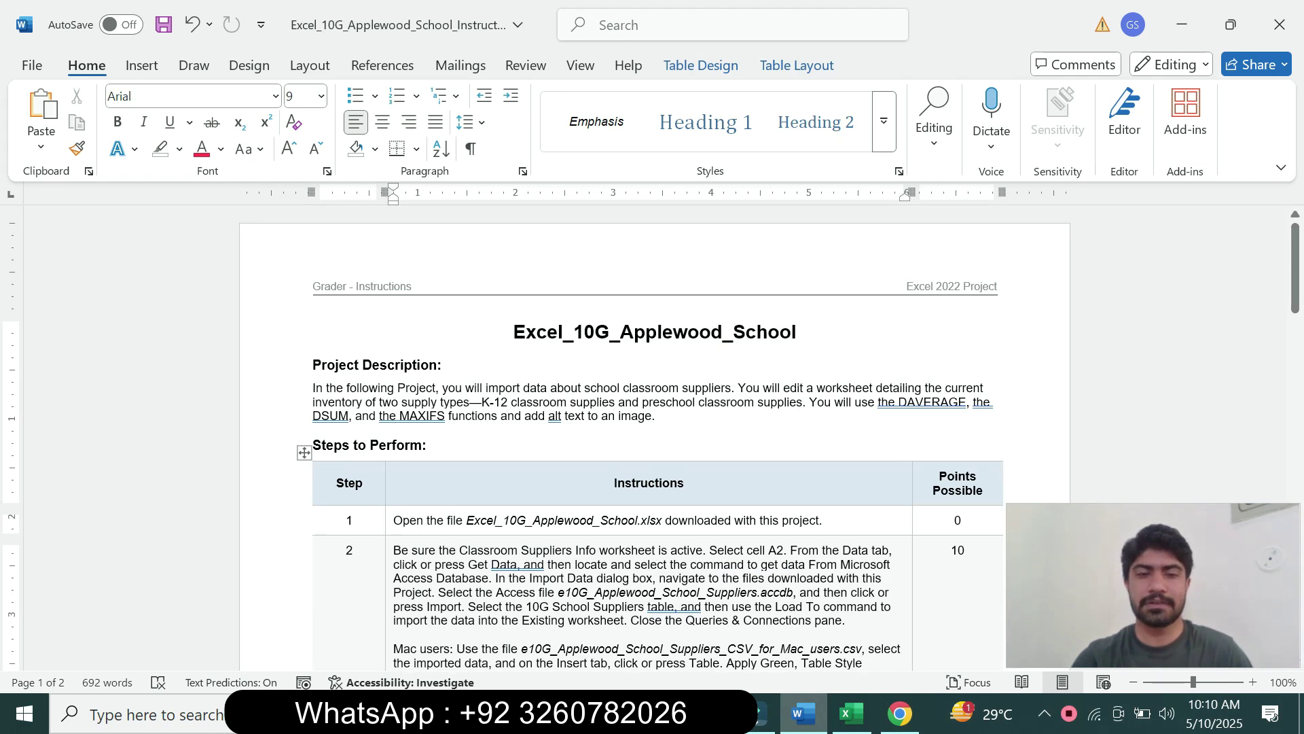
scroll(655, 441, "down", 20)
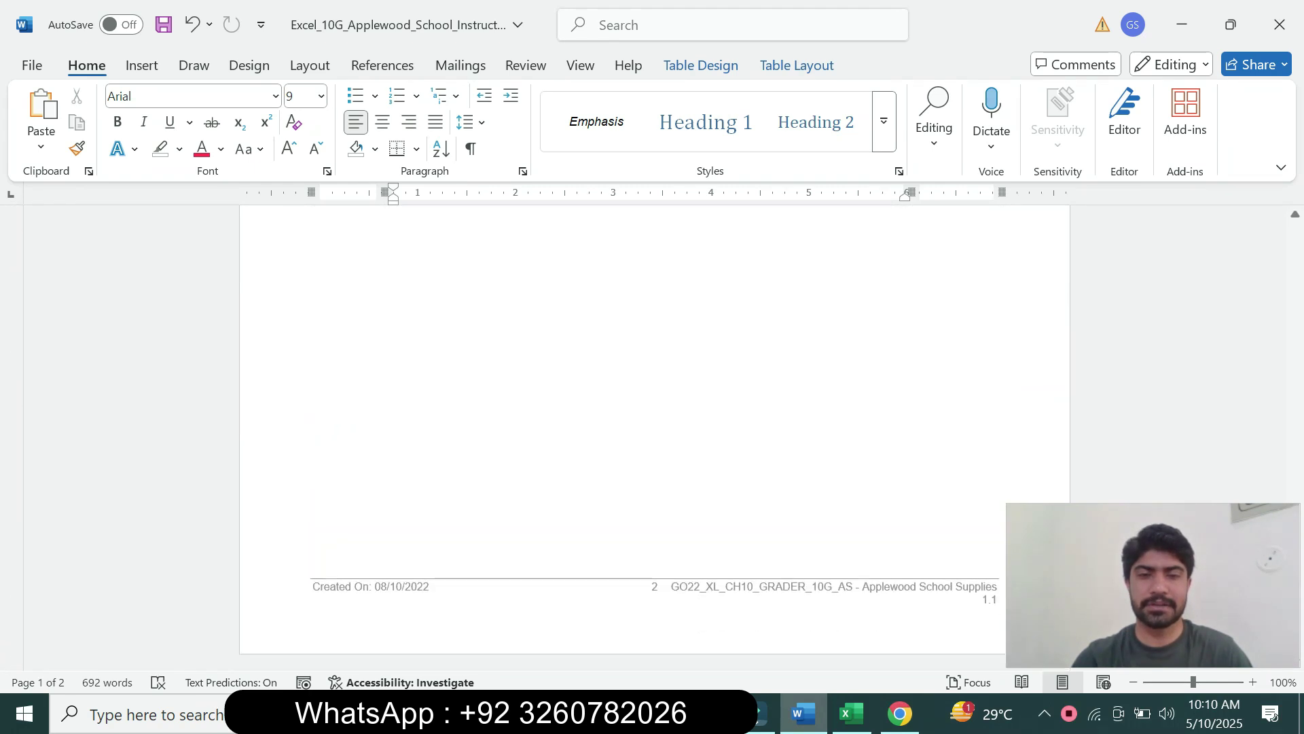
key("ctrl+a")
left_click(179, 149)
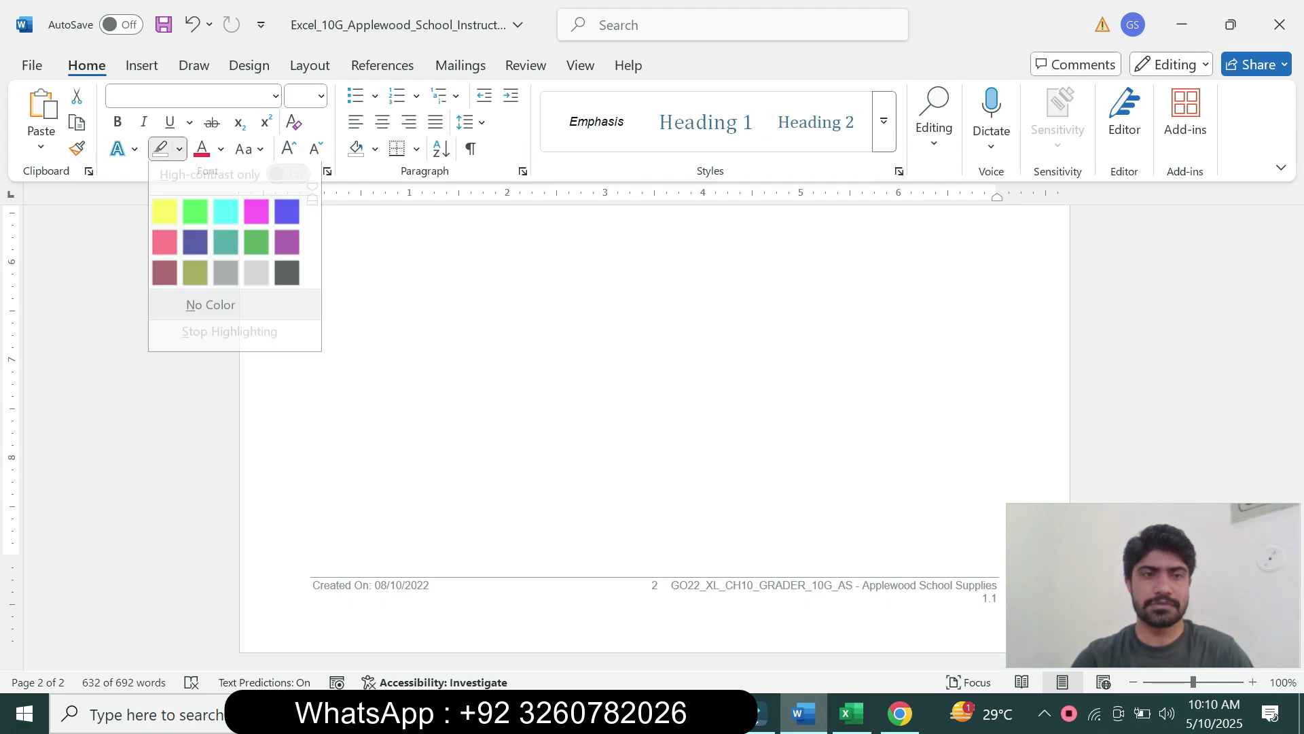
left_click(164, 212)
scroll(655, 442, "up", 6)
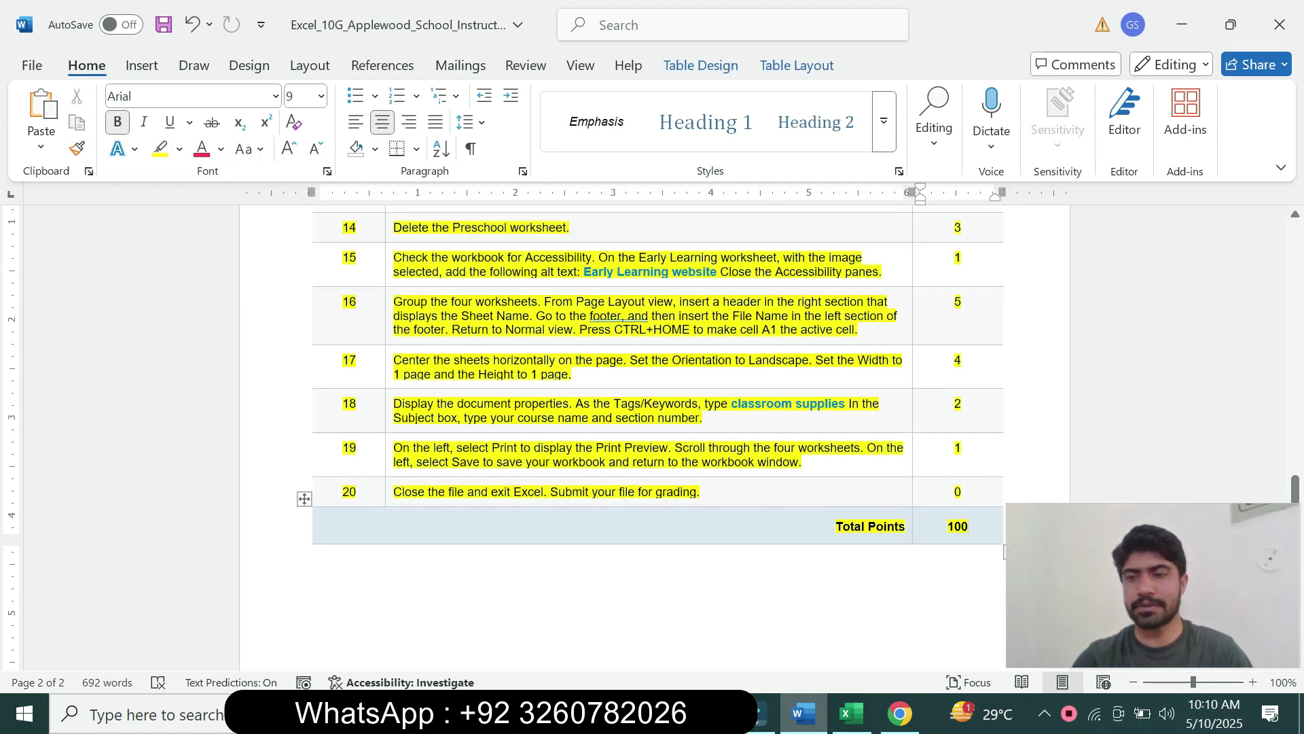
left_click_drag(1295, 490, 1296, 464)
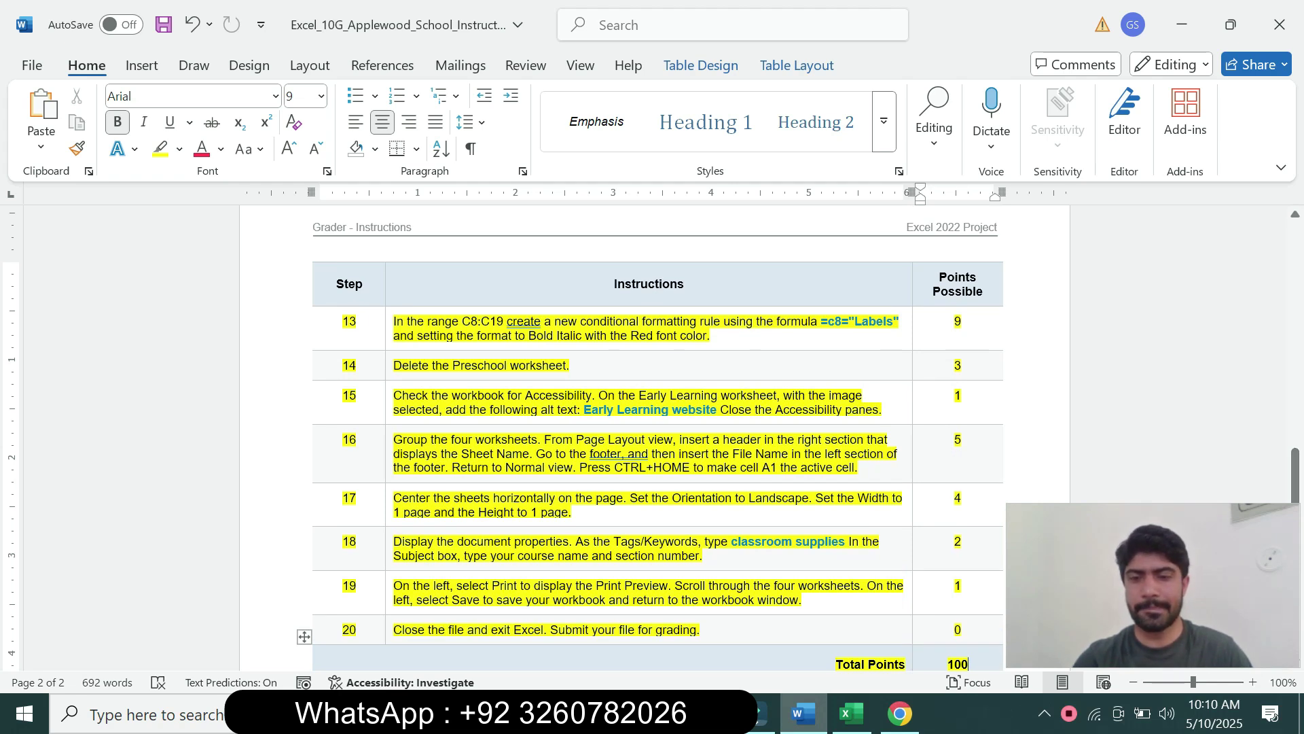
left_click(1049, 578)
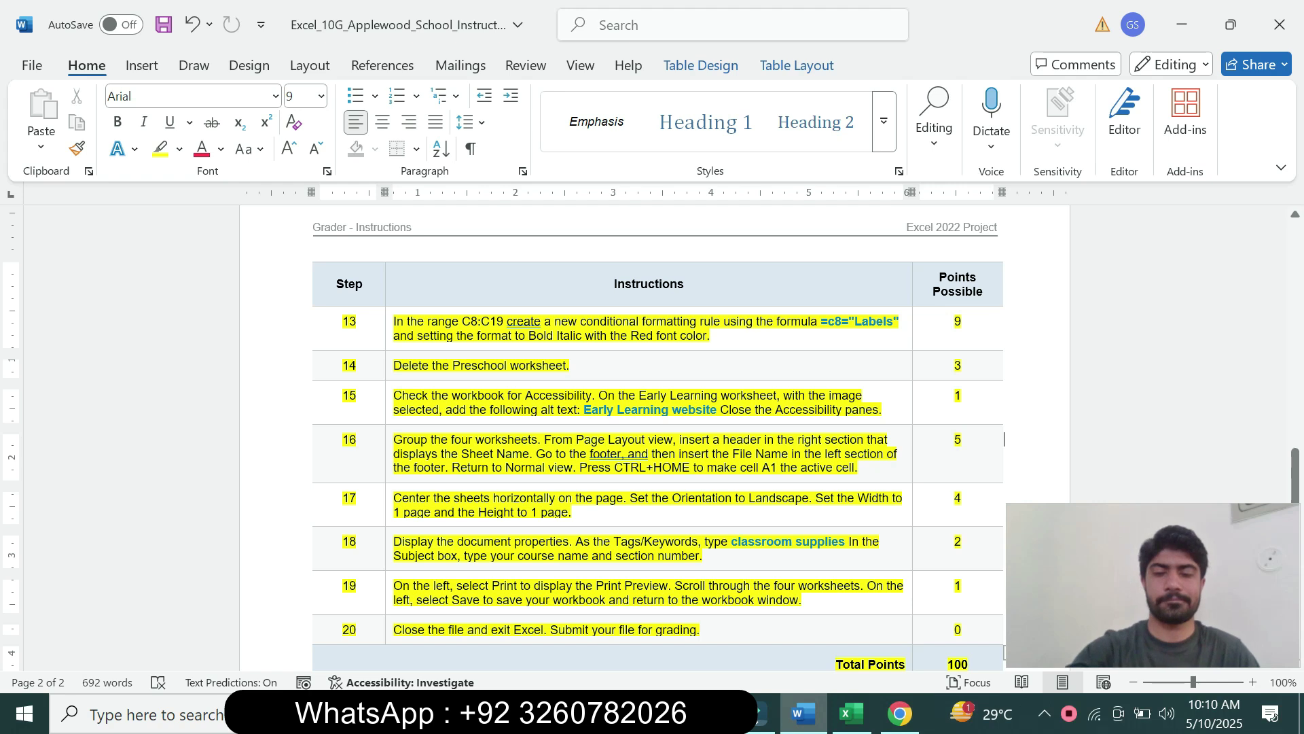